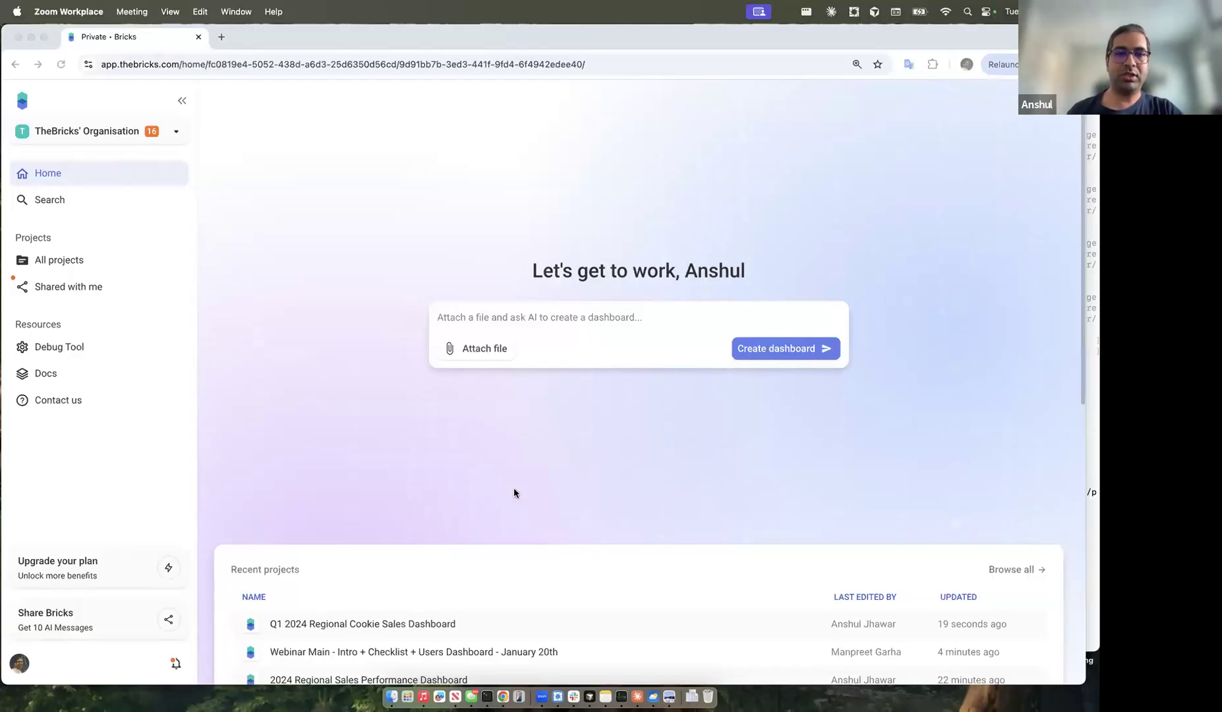
Step: Attach Sales_Data_Jan_March_2024.csv from Google Drive, finding it with the search 'sale'
{"action": "scroll", "coordinate": [514, 493], "scroll_direction": "down", "scroll_amount": 5}
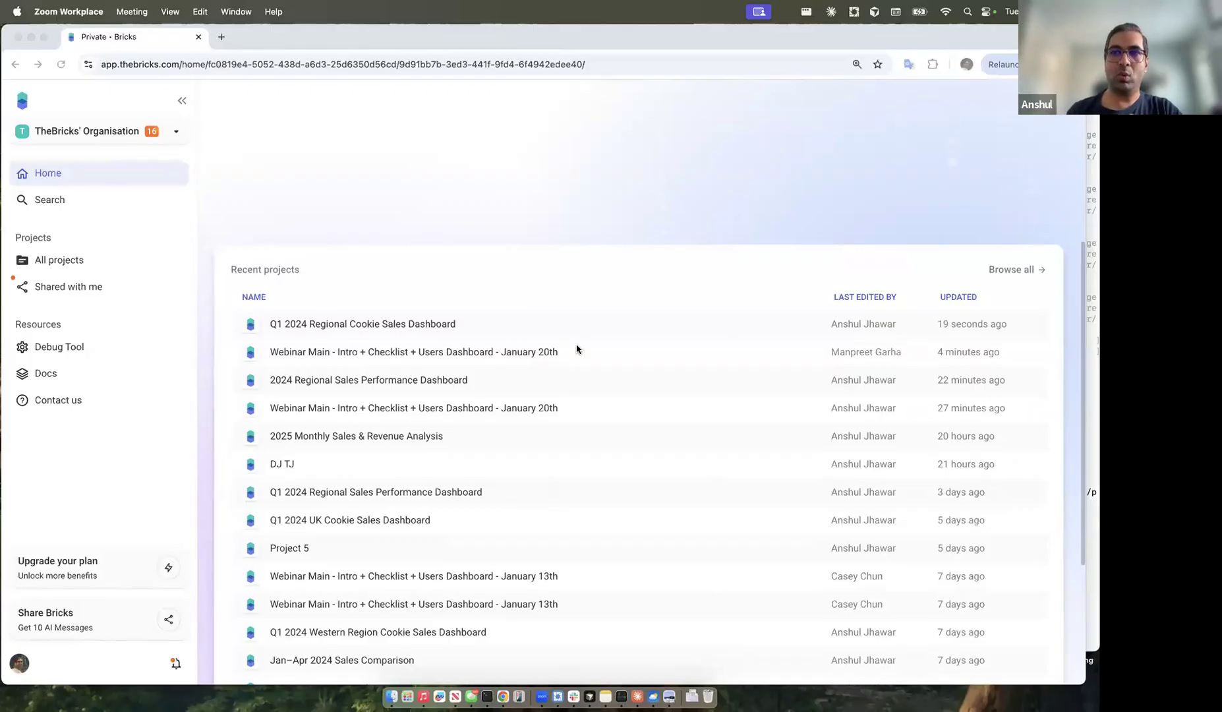
{"action": "scroll", "coordinate": [617, 243], "scroll_direction": "up", "scroll_amount": 5}
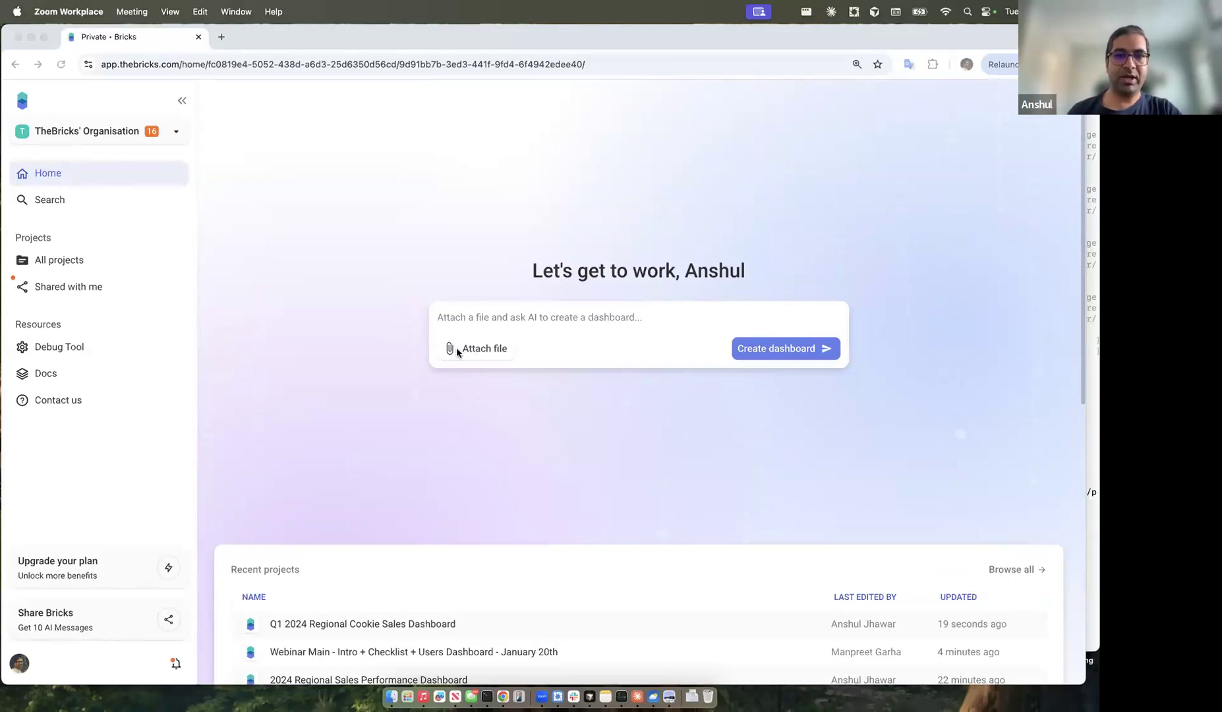
{"action": "left_click", "coordinate": [388, 345]}
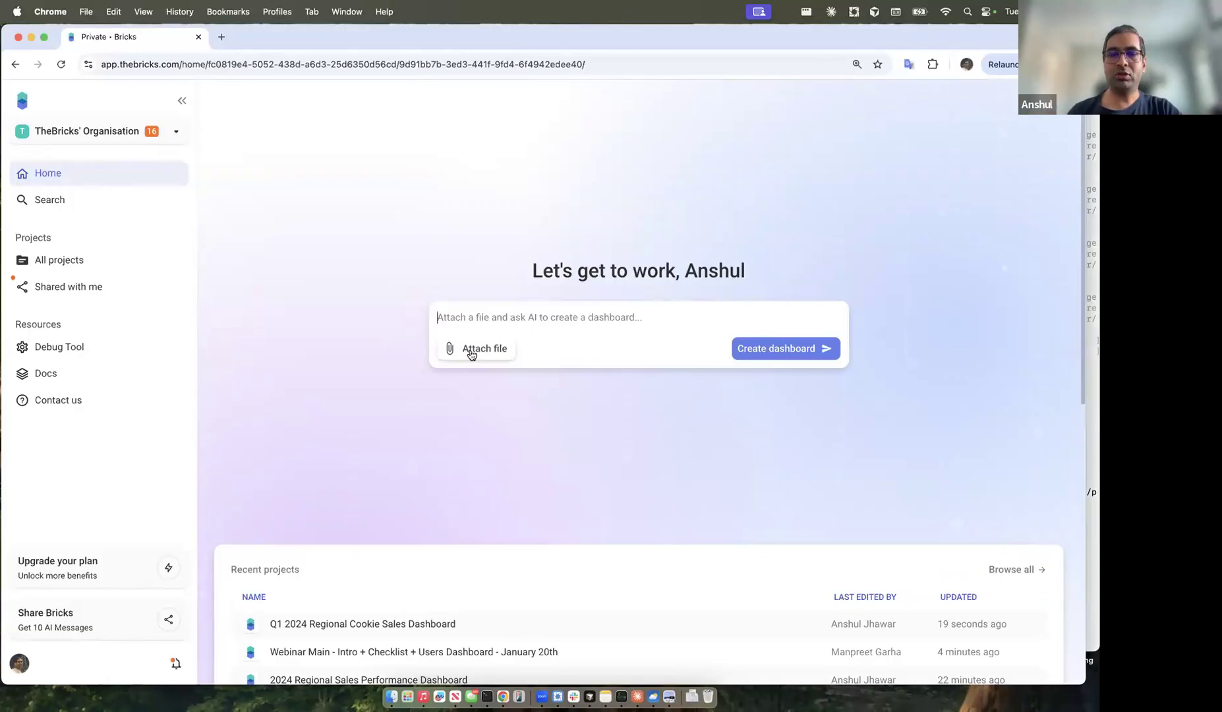
{"action": "left_click", "coordinate": [472, 354]}
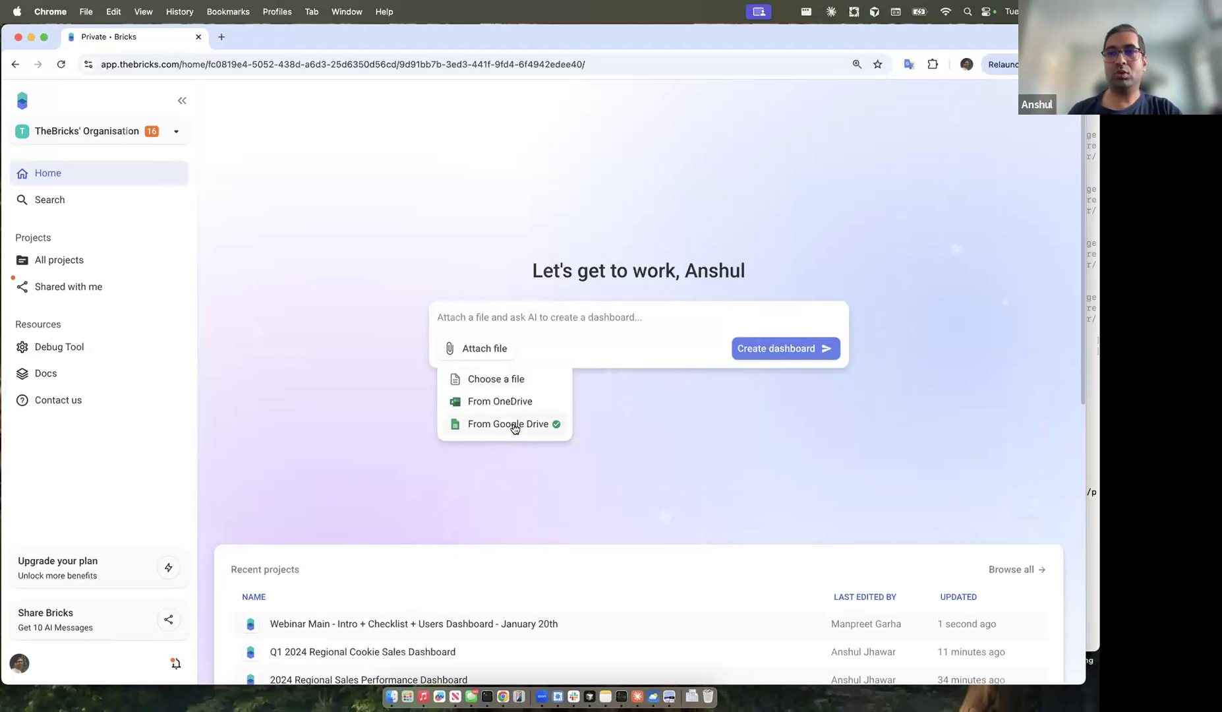
{"action": "left_click", "coordinate": [493, 426]}
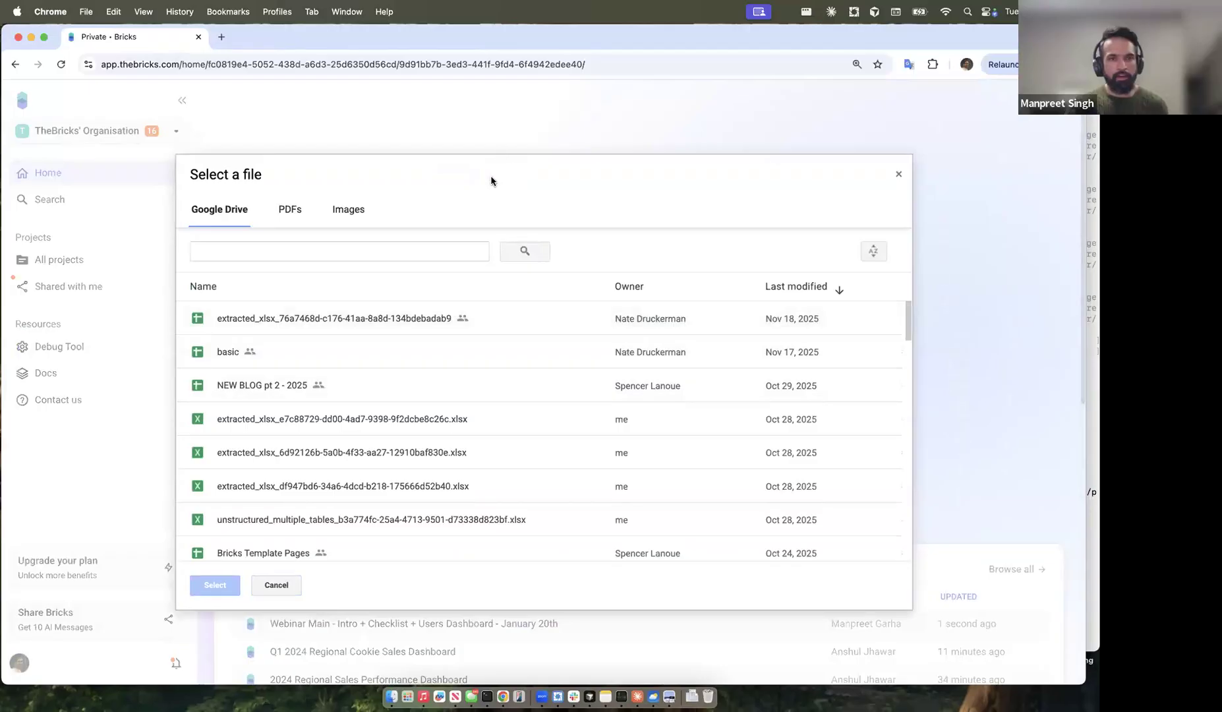
{"action": "left_click", "coordinate": [335, 252]}
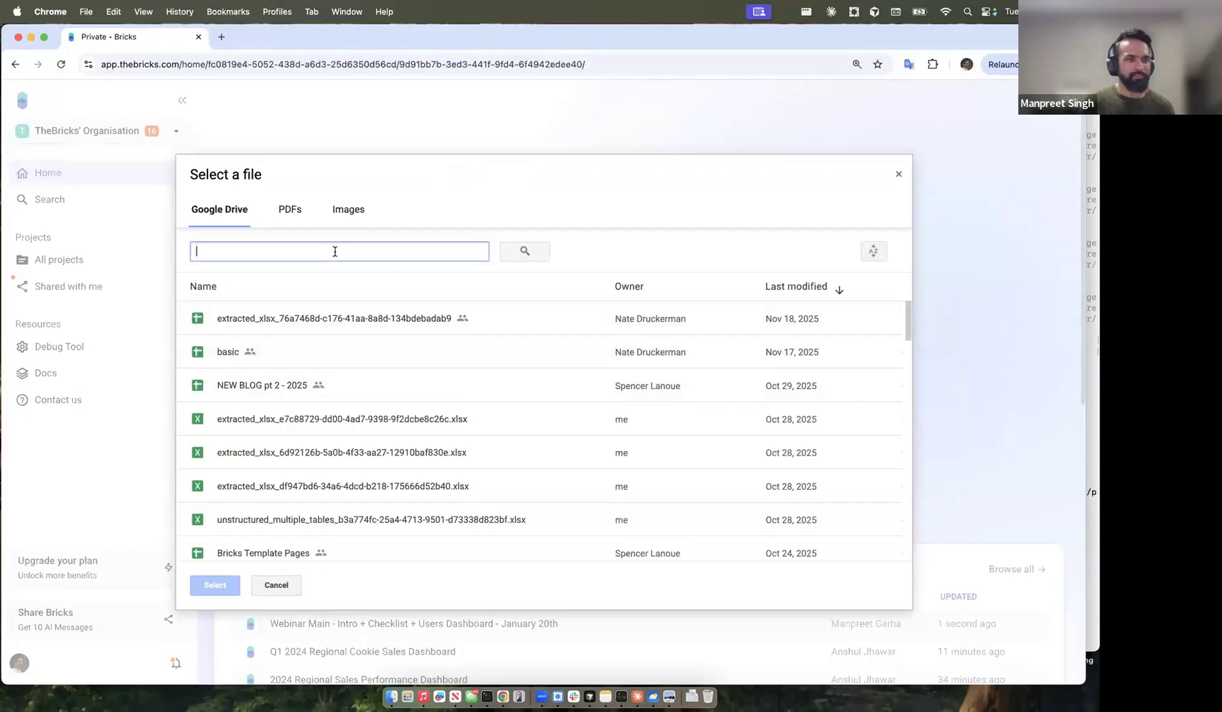
{"action": "type", "text": "sale"}
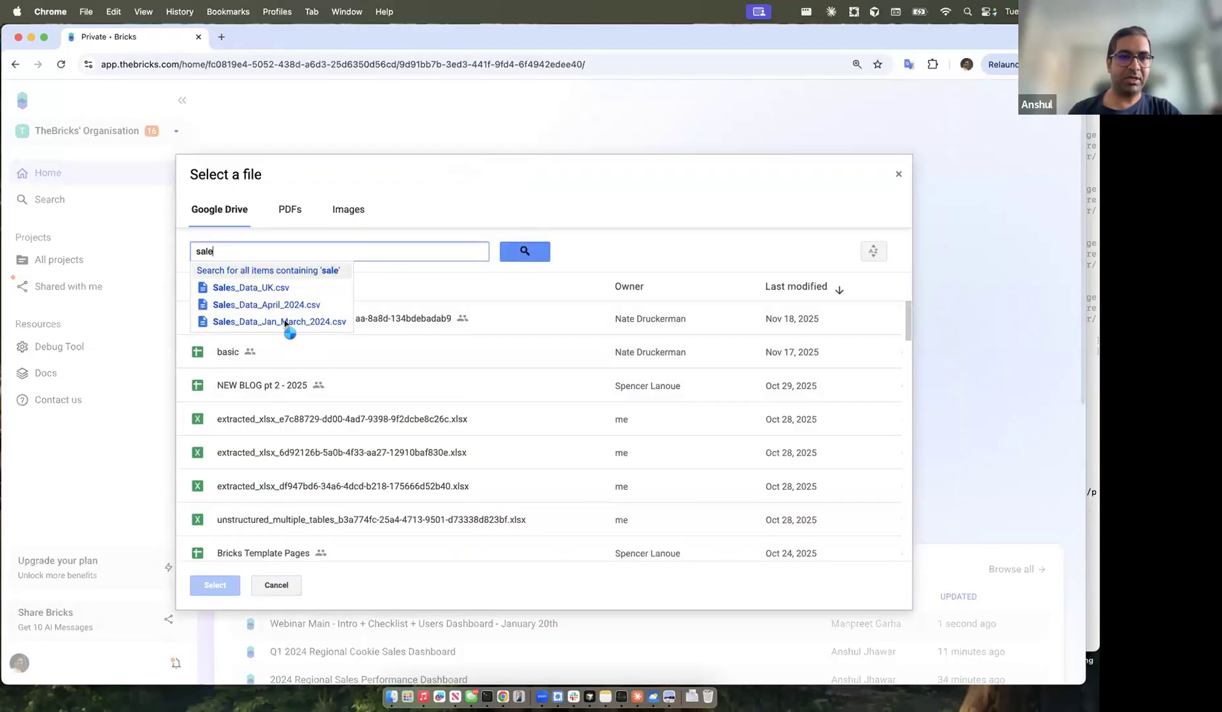
{"action": "left_click", "coordinate": [287, 324]}
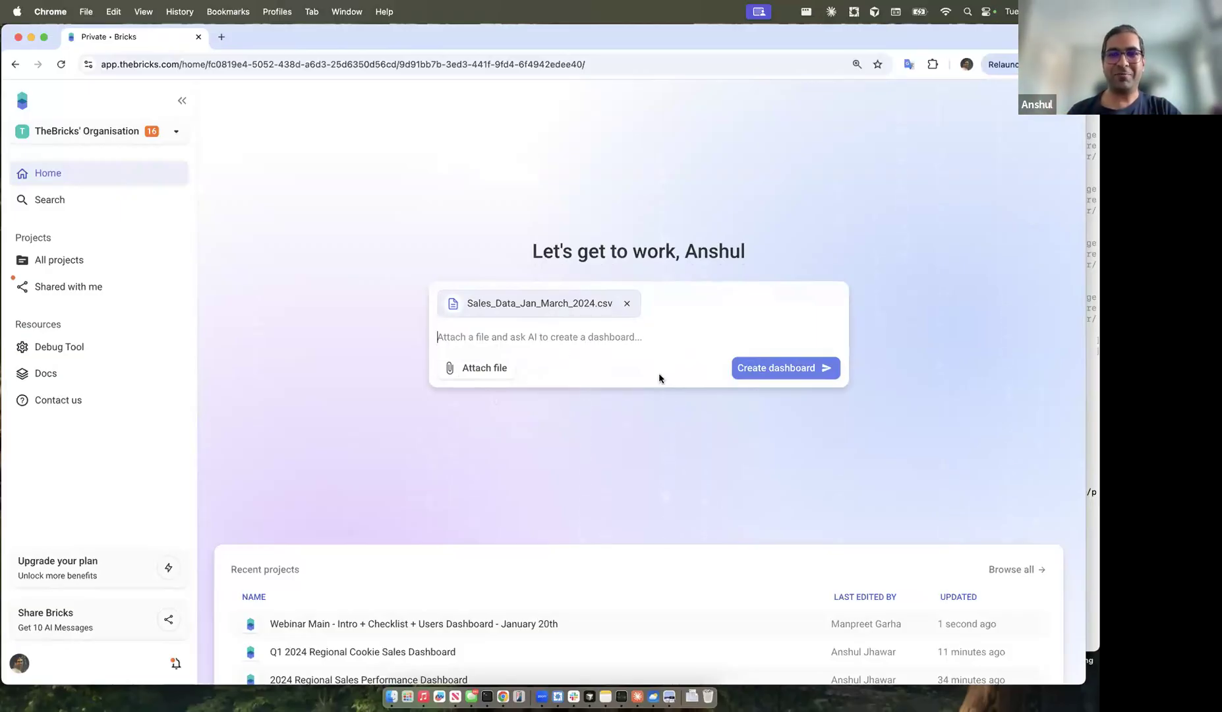
Step: Create the dashboard from the attached file and check the imported sheet's Location and Product entries
{"action": "left_click", "coordinate": [803, 375]}
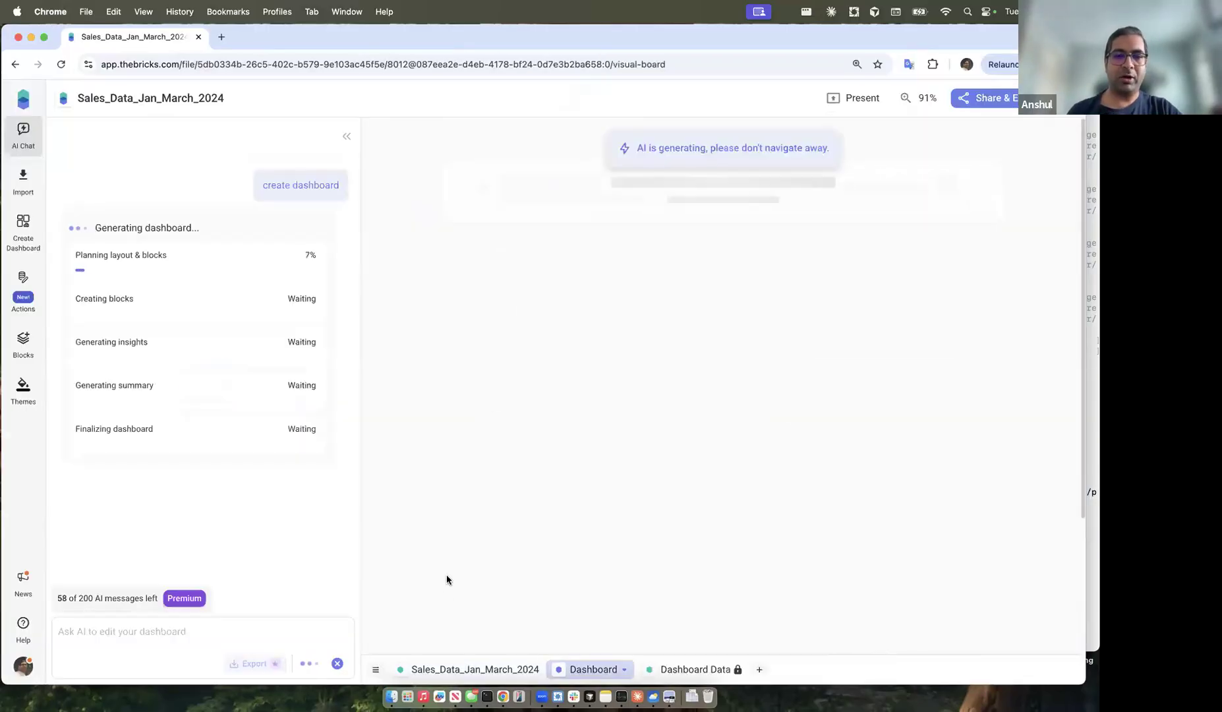
{"action": "left_click", "coordinate": [435, 669]}
{"action": "left_click", "coordinate": [619, 367]}
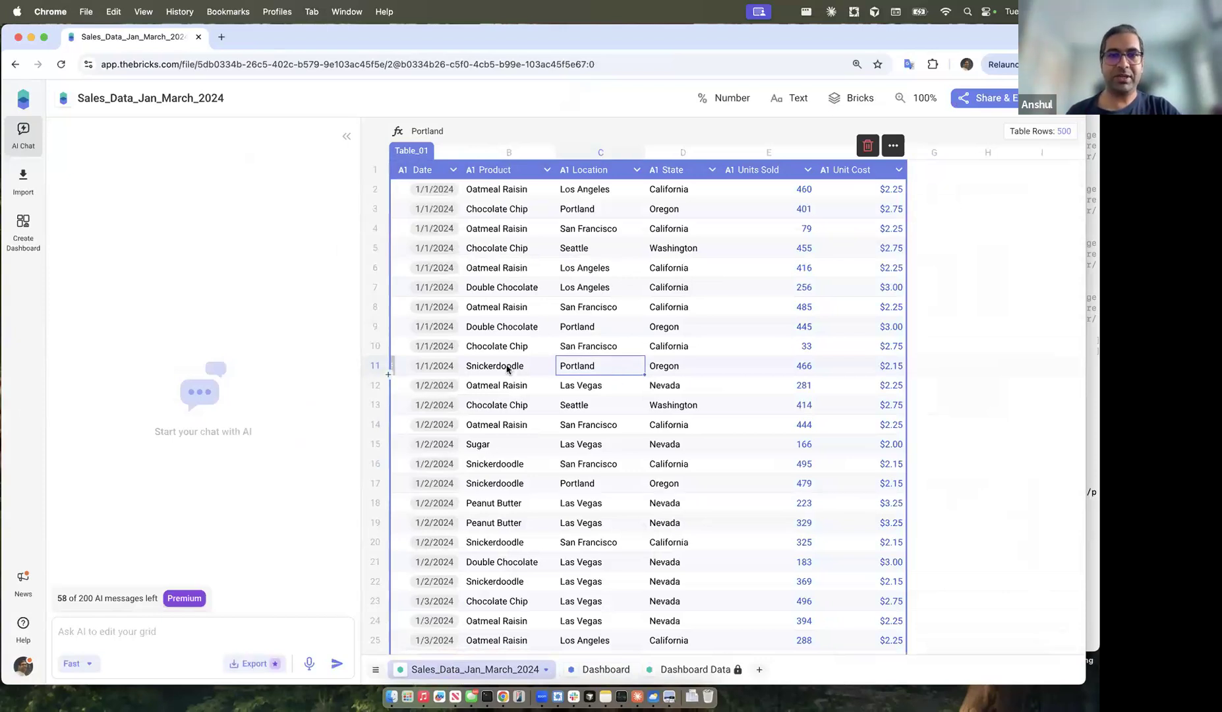
{"action": "left_click", "coordinate": [508, 290]}
{"action": "left_click_drag", "start_coordinate": [507, 232], "coordinate": [519, 394]}
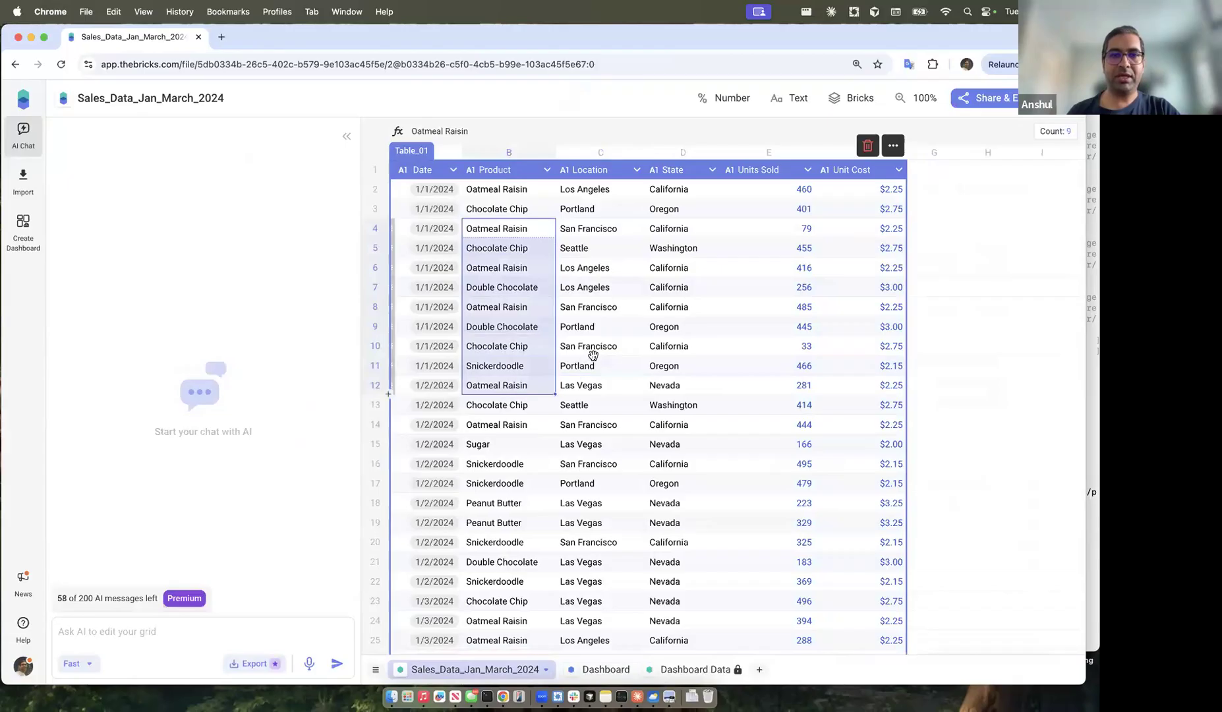
Step: Review the Location, State, Units Sold and Unit Cost values, then return to the Dashboard tab
{"action": "left_click", "coordinate": [593, 363]}
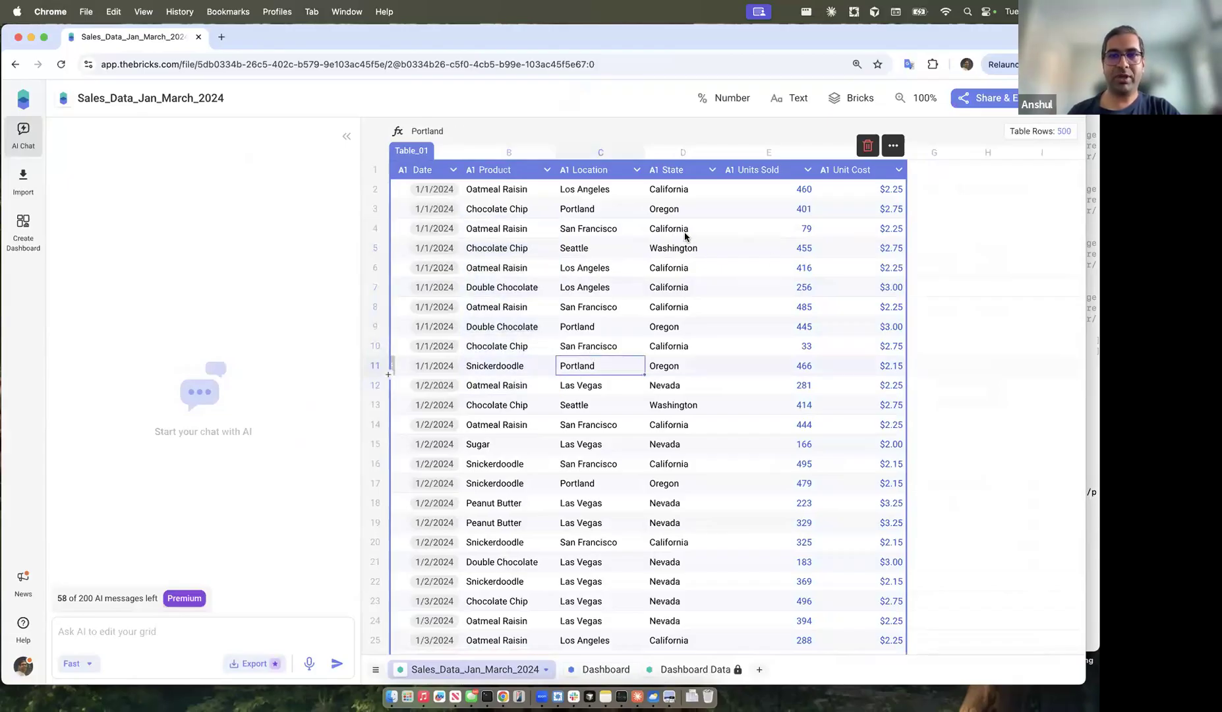
{"action": "left_click_drag", "start_coordinate": [575, 208], "coordinate": [678, 370]}
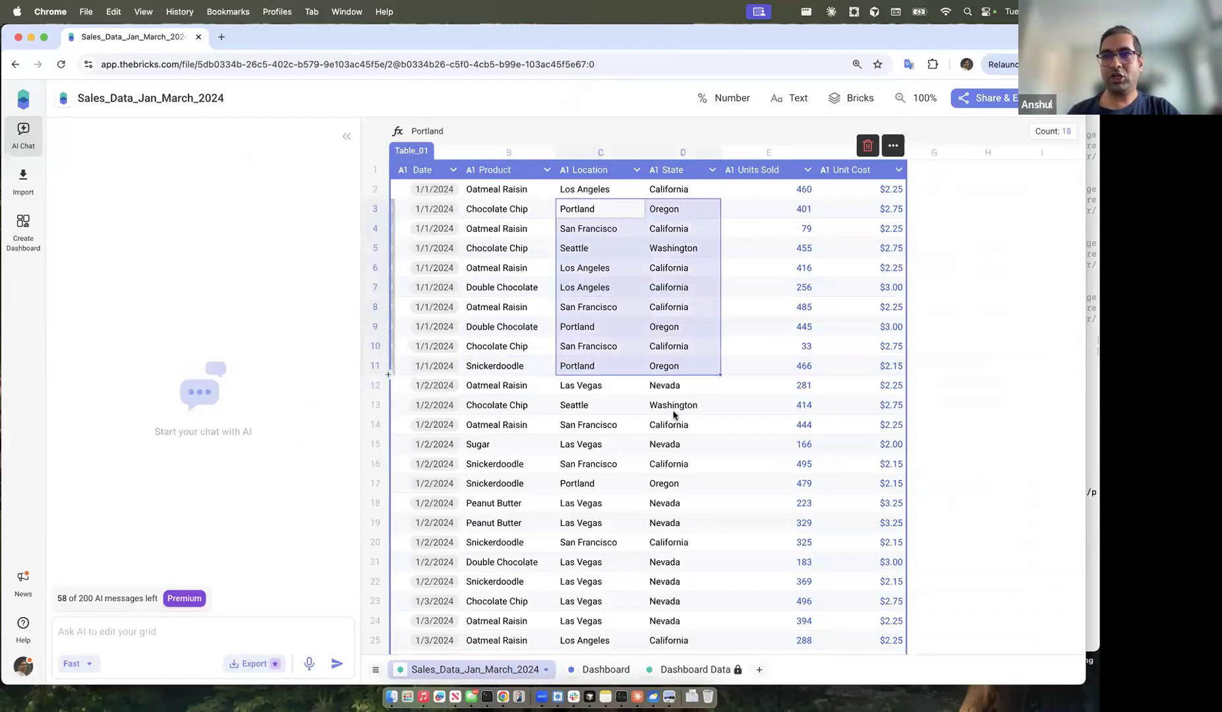
{"action": "left_click", "coordinate": [674, 412]}
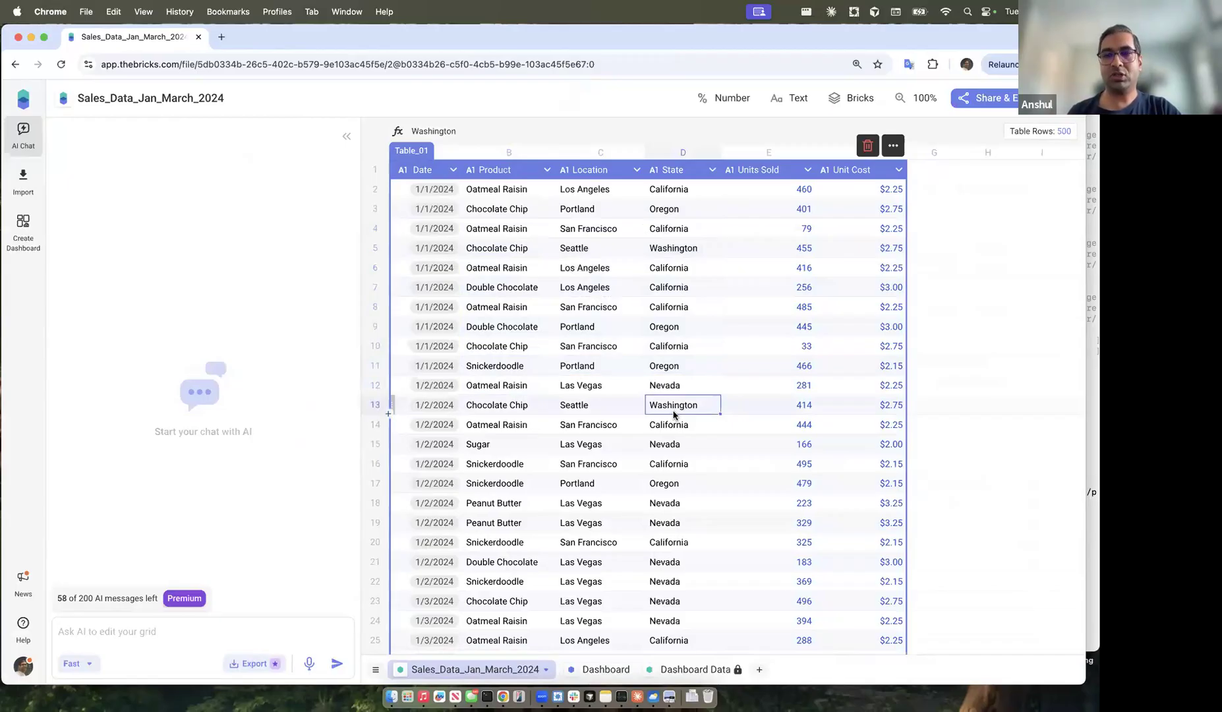
{"action": "left_click_drag", "start_coordinate": [778, 245], "coordinate": [851, 365]}
{"action": "left_click", "coordinate": [824, 441]}
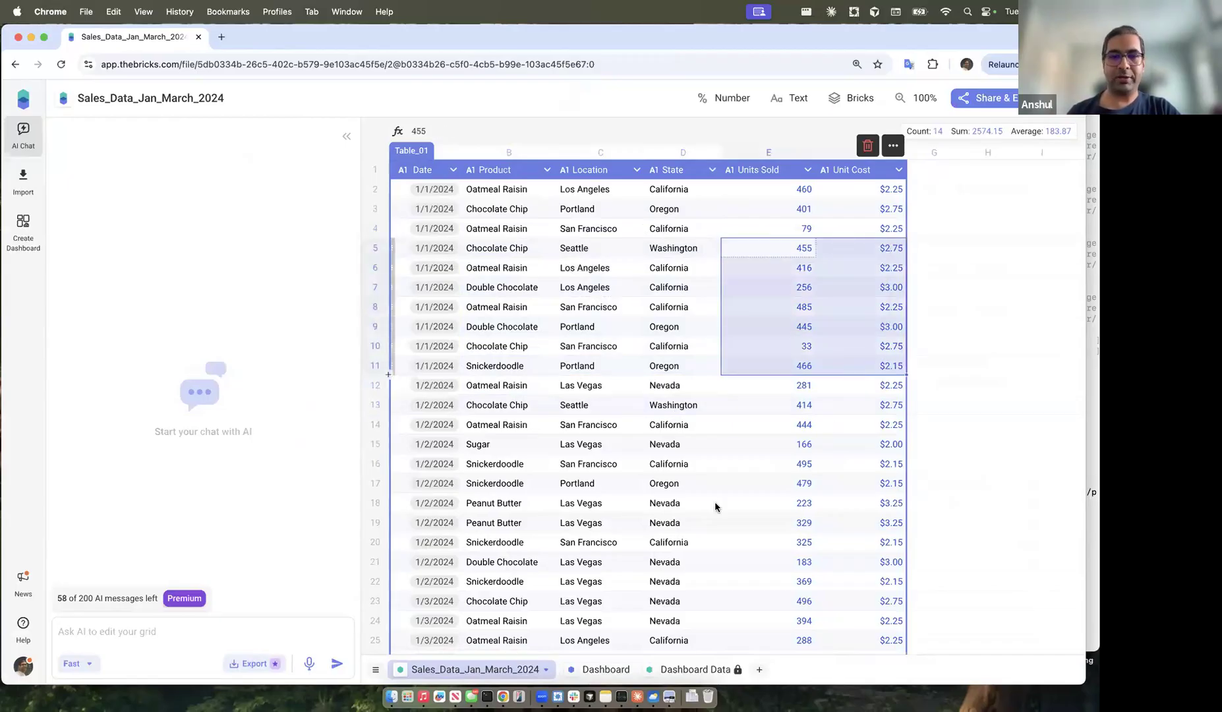
{"action": "left_click", "coordinate": [597, 667]}
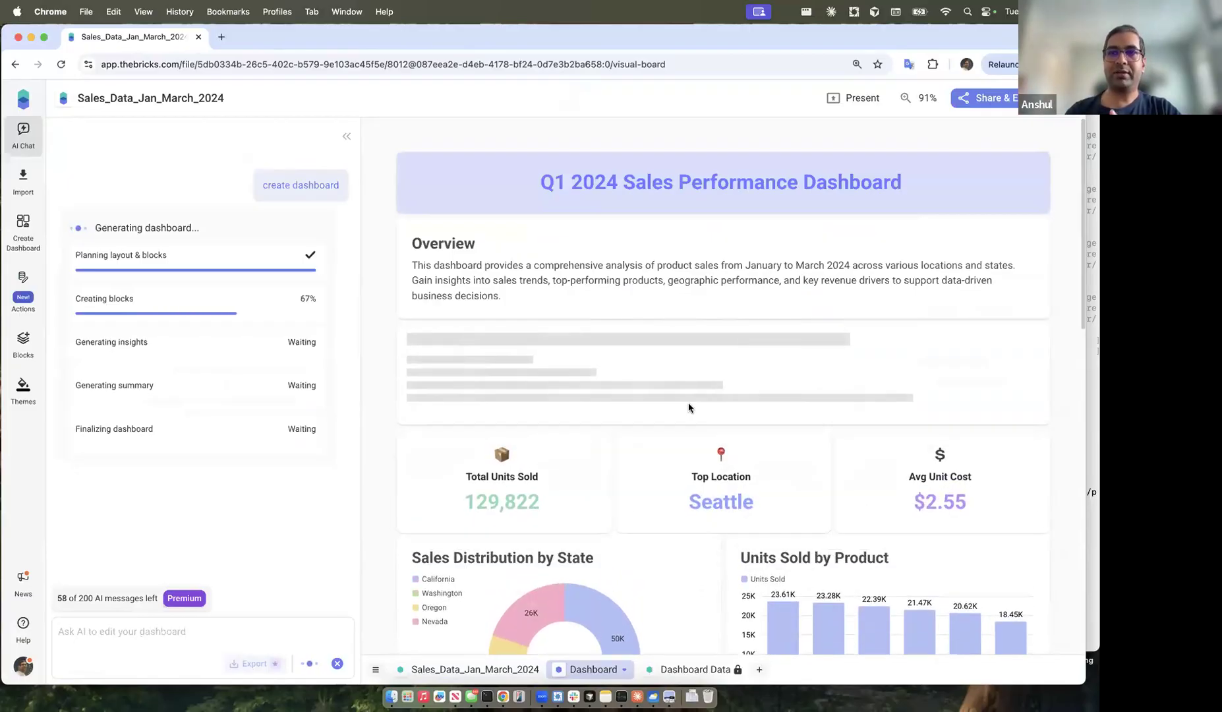
Step: Scroll through the KPI cards, charts and Key Insights as generation completes
{"action": "scroll", "coordinate": [685, 463], "scroll_direction": "down", "scroll_amount": 2}
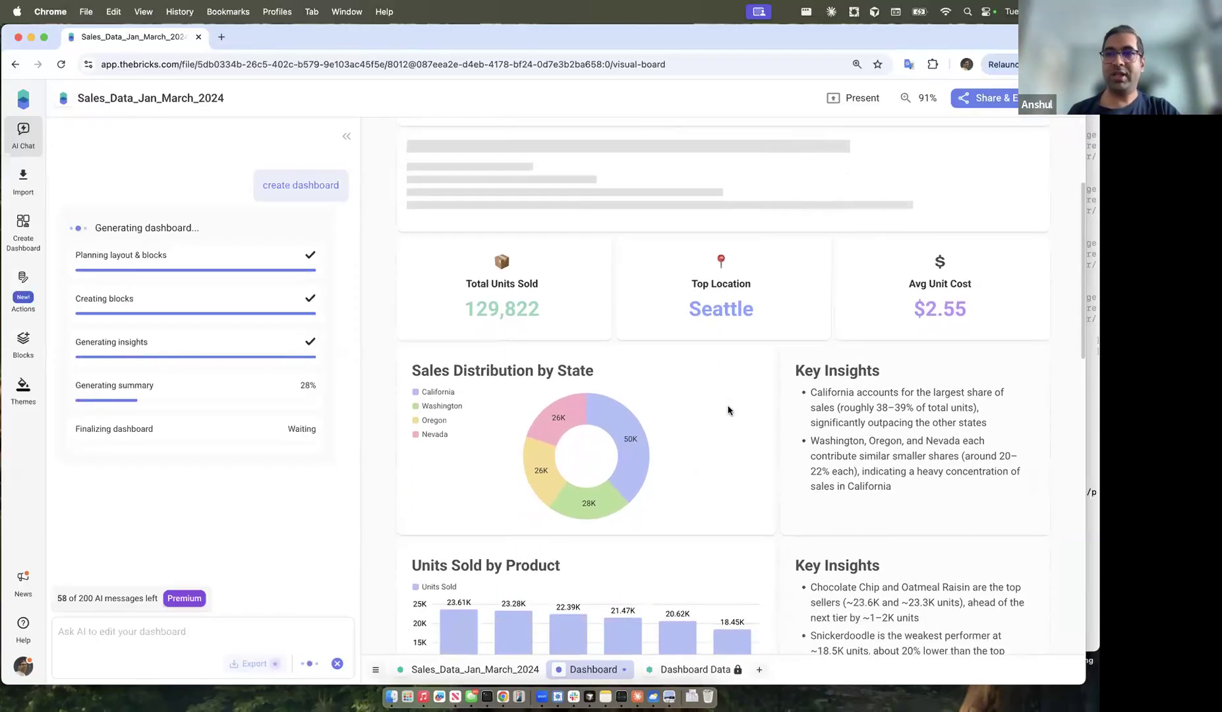
{"action": "scroll", "coordinate": [714, 435], "scroll_direction": "down", "scroll_amount": 4}
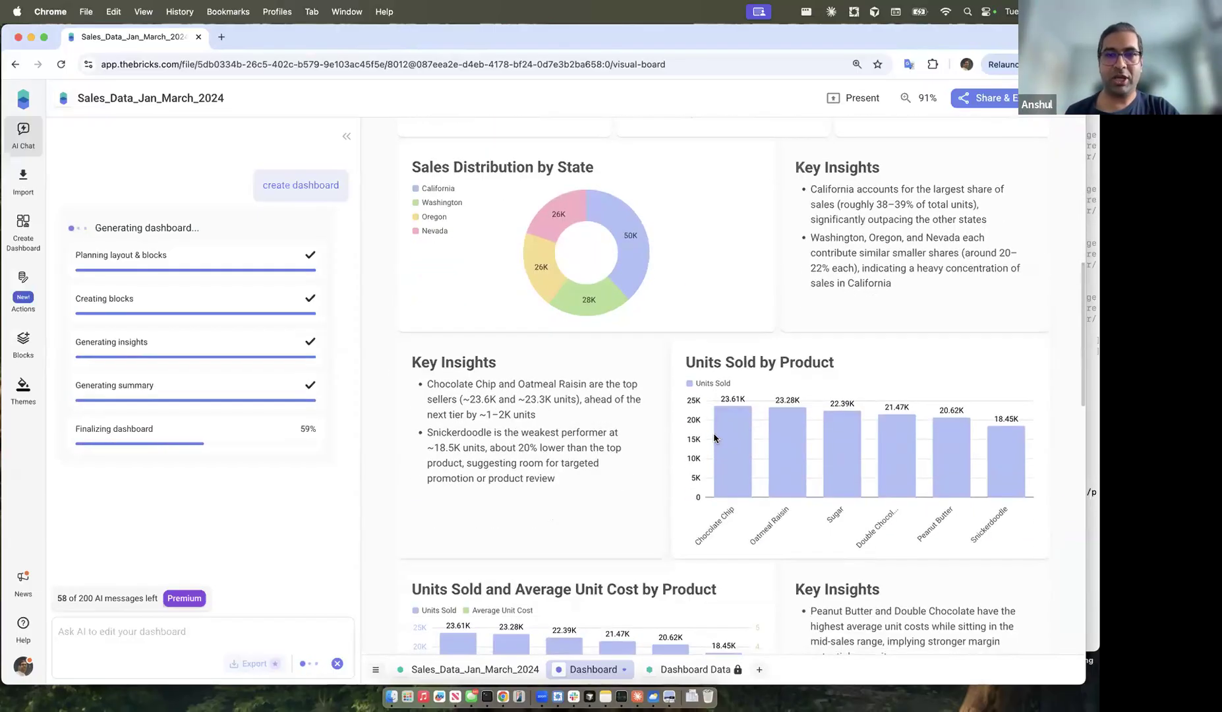
{"action": "scroll", "coordinate": [687, 371], "scroll_direction": "down", "scroll_amount": 1}
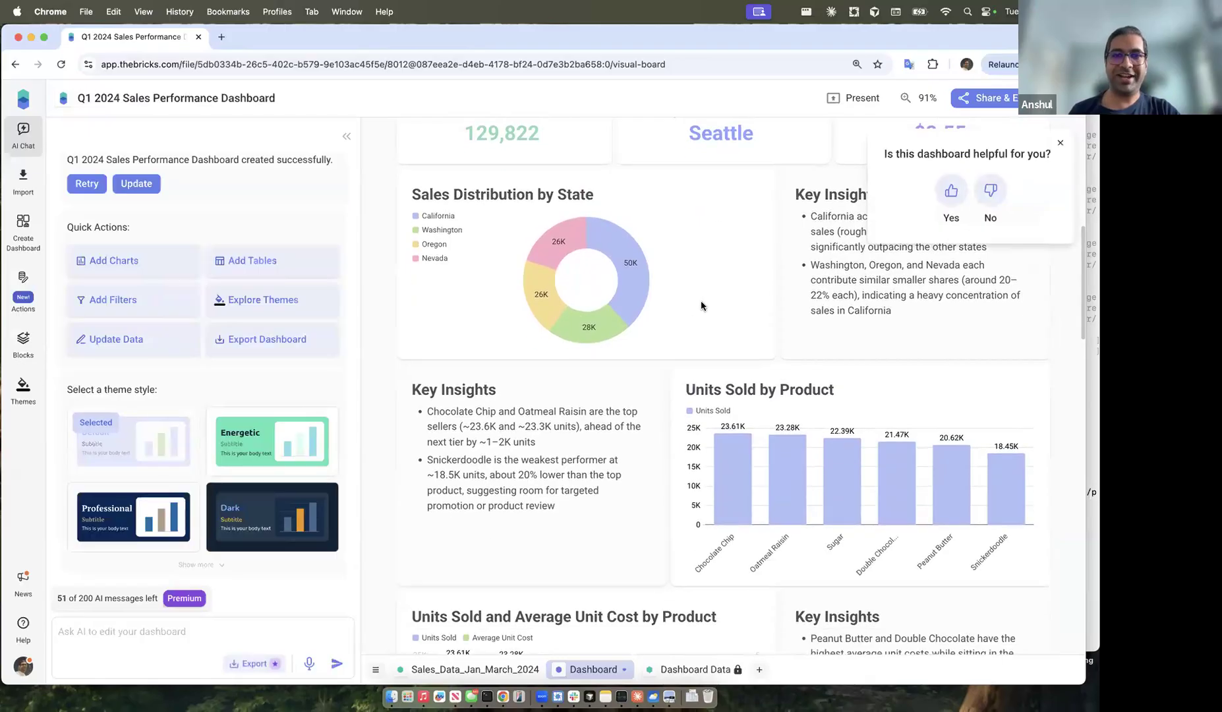
{"action": "scroll", "coordinate": [682, 354], "scroll_direction": "down", "scroll_amount": 1}
{"action": "scroll", "coordinate": [680, 348], "scroll_direction": "down", "scroll_amount": 12}
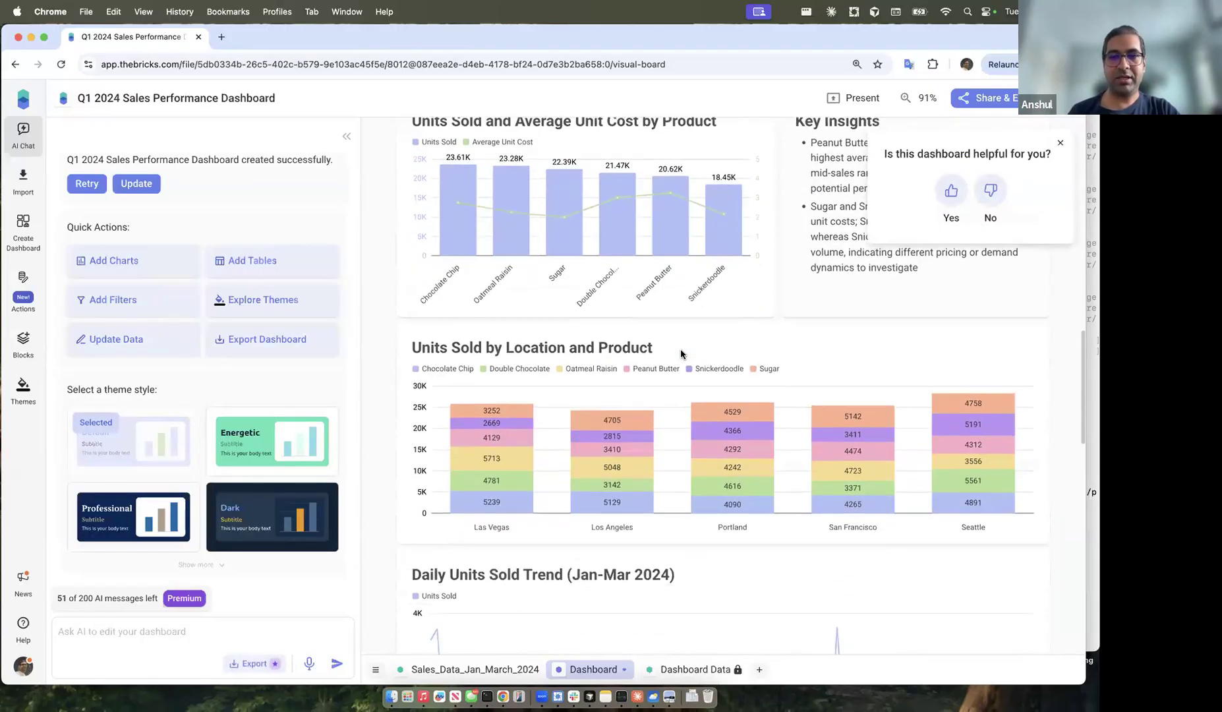
{"action": "scroll", "coordinate": [689, 448], "scroll_direction": "down", "scroll_amount": 3}
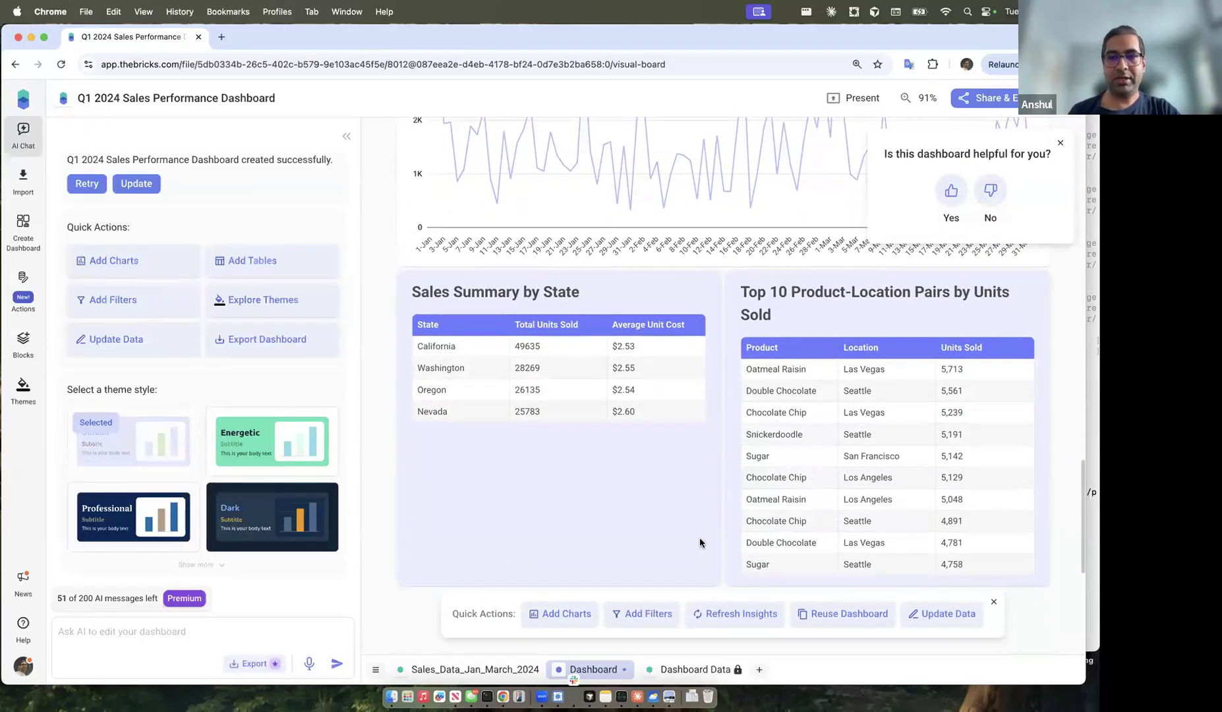
{"action": "scroll", "coordinate": [700, 537], "scroll_direction": "down", "scroll_amount": 1}
{"action": "scroll", "coordinate": [700, 537], "scroll_direction": "up", "scroll_amount": 8}
{"action": "scroll", "coordinate": [700, 542], "scroll_direction": "up", "scroll_amount": 7}
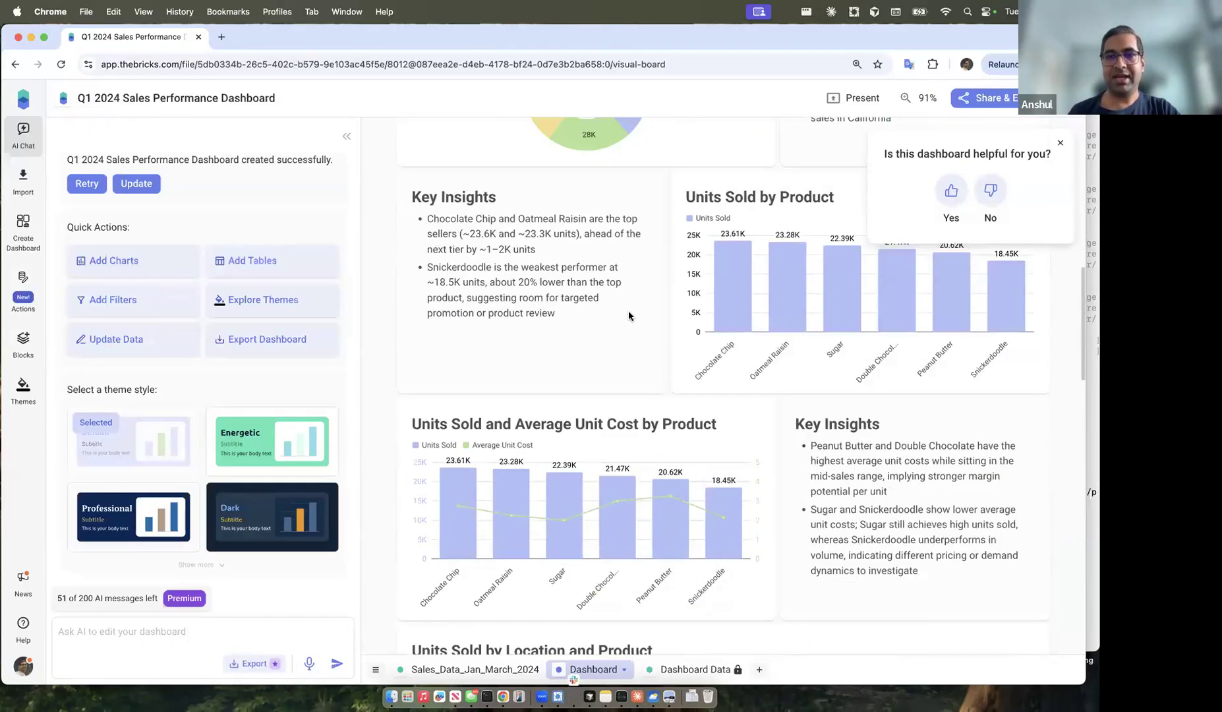
{"action": "scroll", "coordinate": [628, 310], "scroll_direction": "up", "scroll_amount": 4}
{"action": "scroll", "coordinate": [728, 333], "scroll_direction": "up", "scroll_amount": 4}
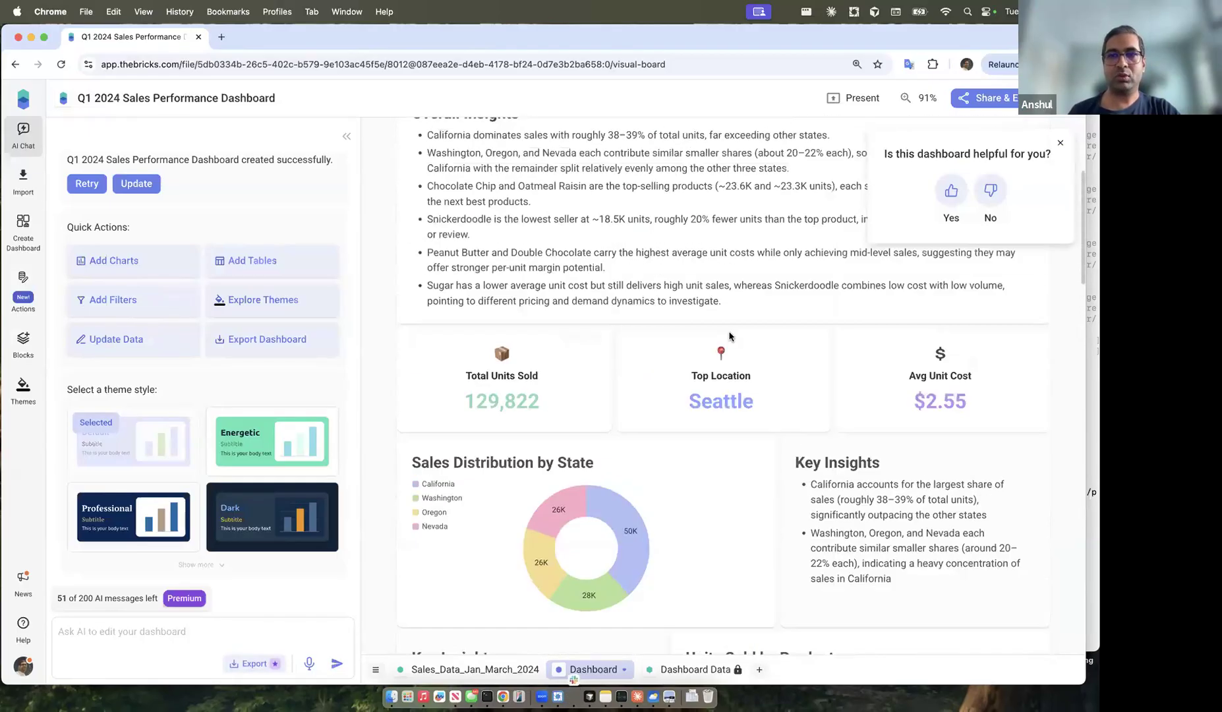
{"action": "scroll", "coordinate": [709, 303], "scroll_direction": "up", "scroll_amount": 5}
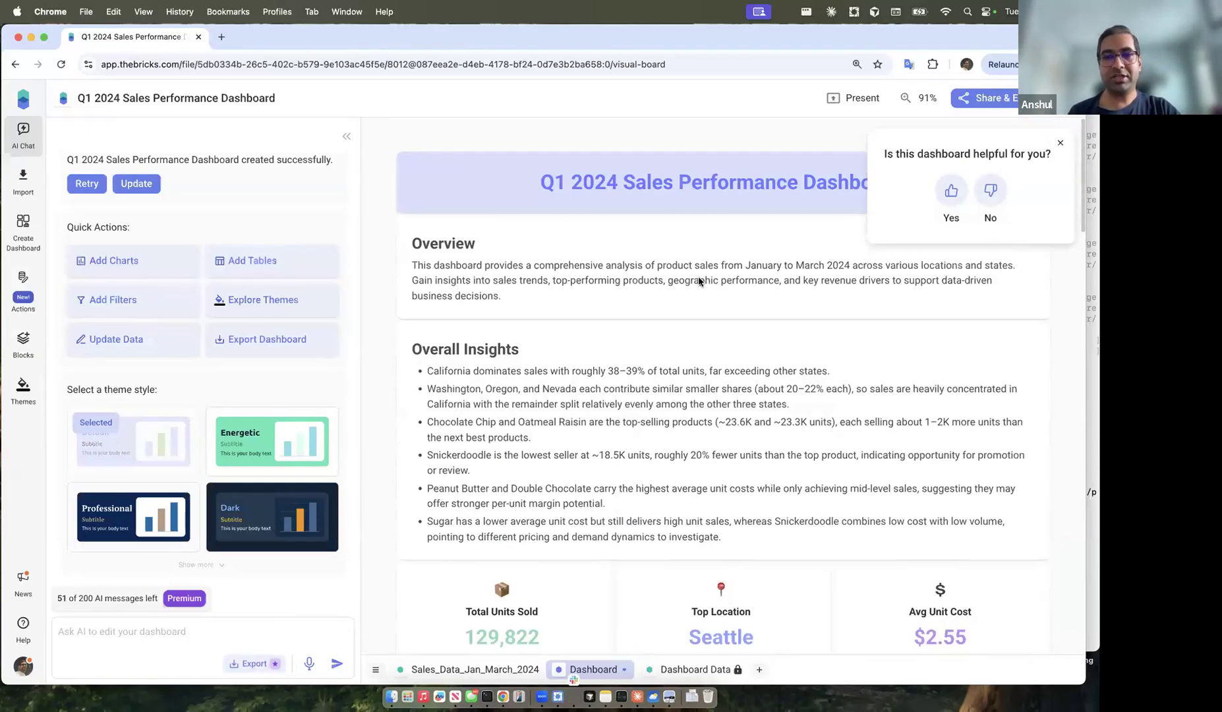
{"action": "scroll", "coordinate": [687, 369], "scroll_direction": "down", "scroll_amount": 3}
{"action": "scroll", "coordinate": [687, 369], "scroll_direction": "down", "scroll_amount": 1}
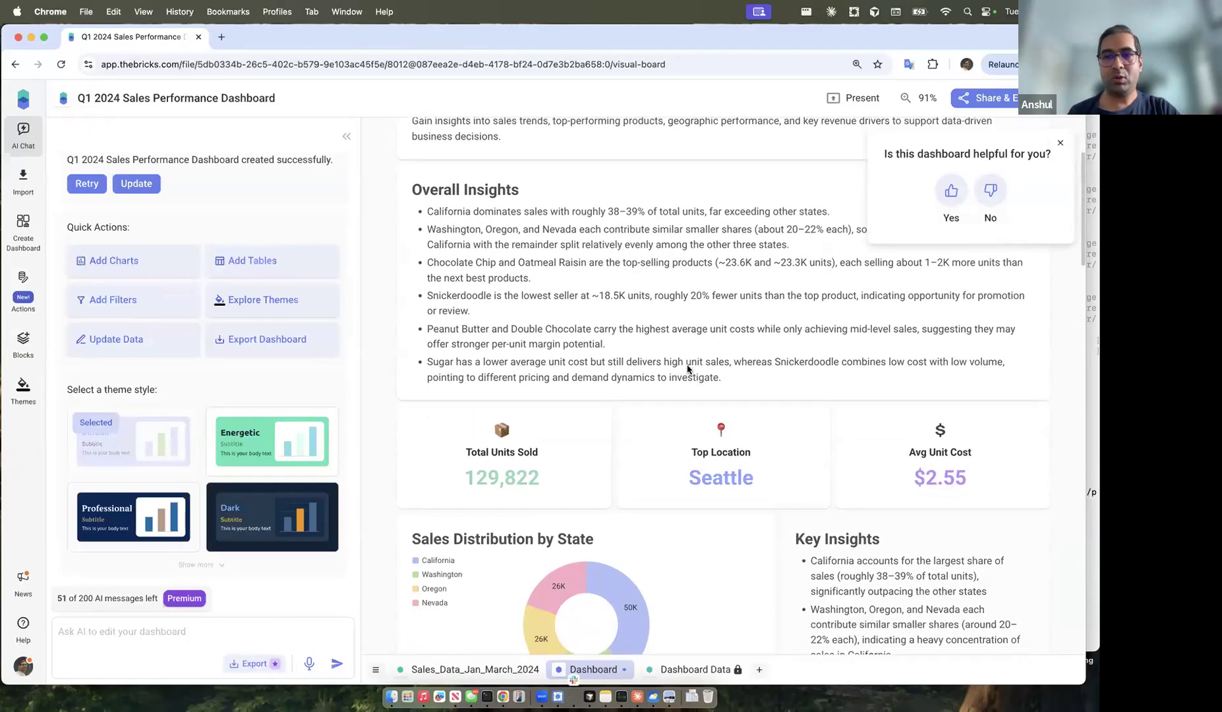
{"action": "scroll", "coordinate": [688, 369], "scroll_direction": "down", "scroll_amount": 5}
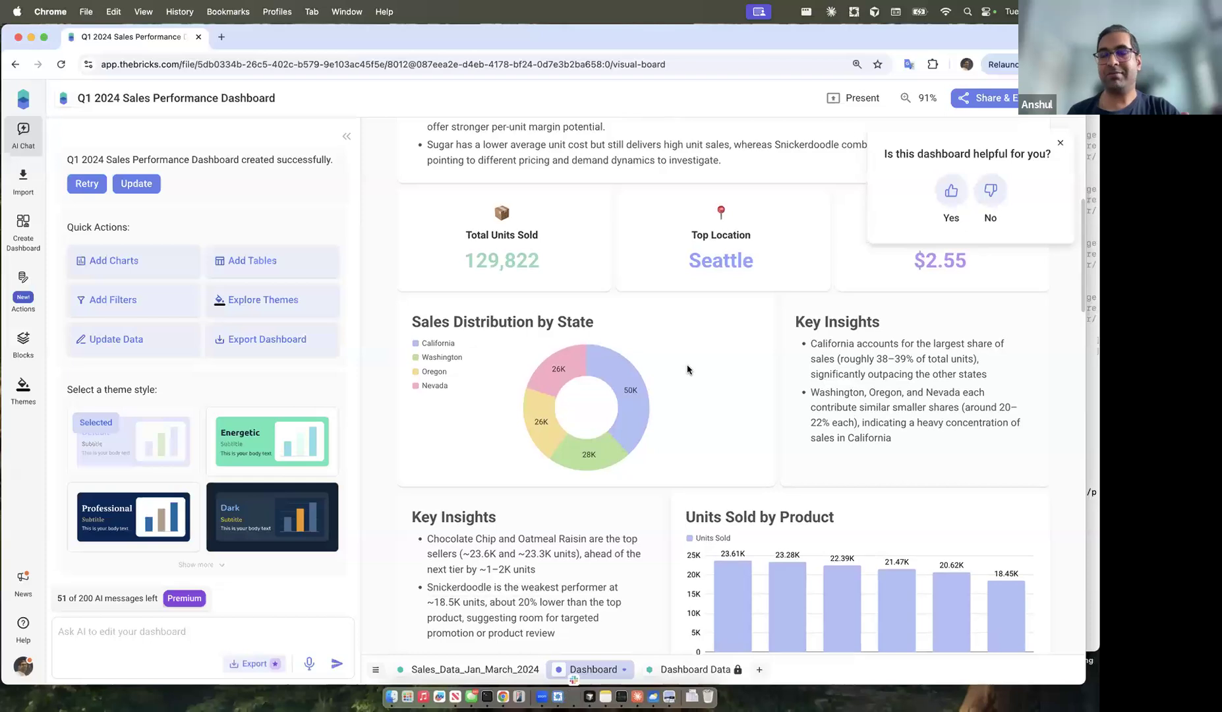
{"action": "scroll", "coordinate": [688, 369], "scroll_direction": "down", "scroll_amount": 3}
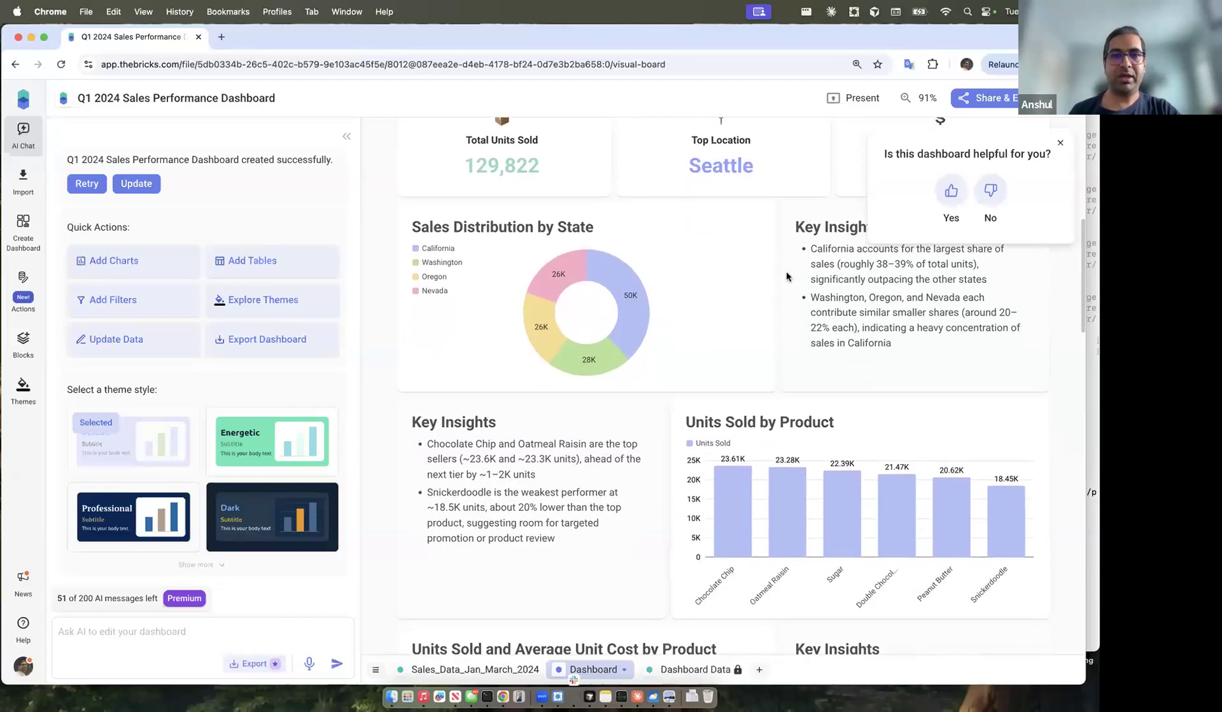
{"action": "left_click", "coordinate": [697, 352]}
{"action": "scroll", "coordinate": [673, 425], "scroll_direction": "down", "scroll_amount": 2}
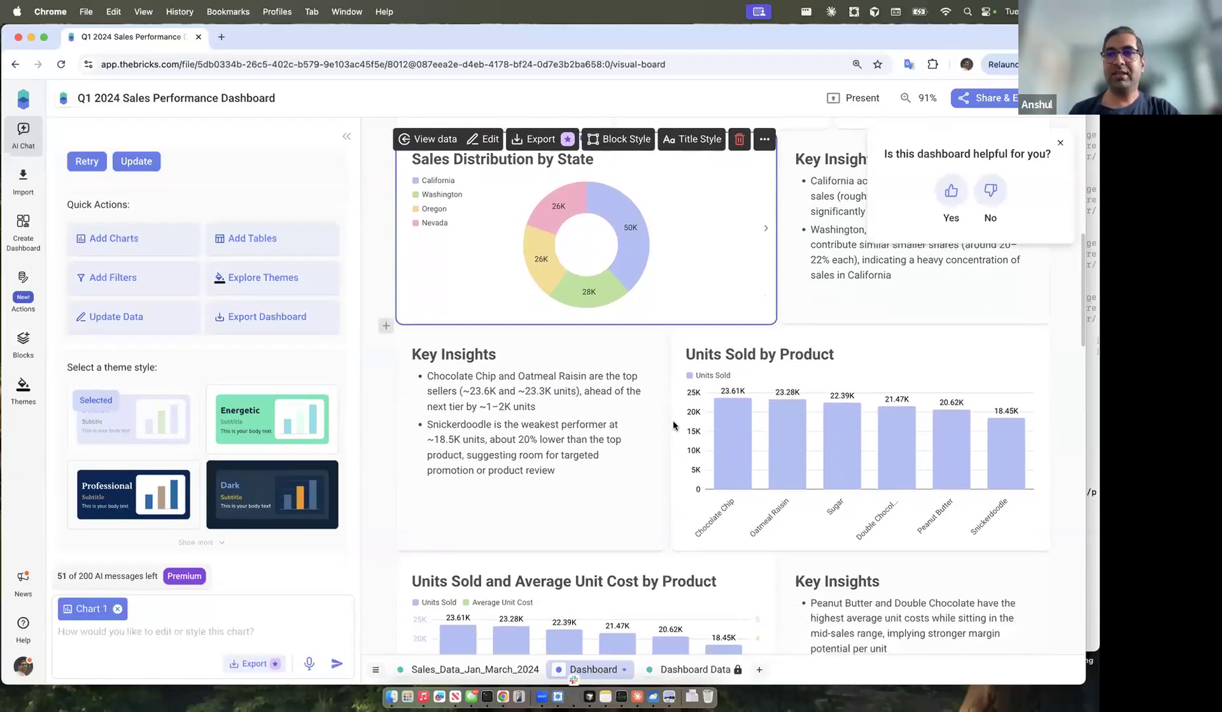
{"action": "scroll", "coordinate": [673, 425], "scroll_direction": "up", "scroll_amount": 3}
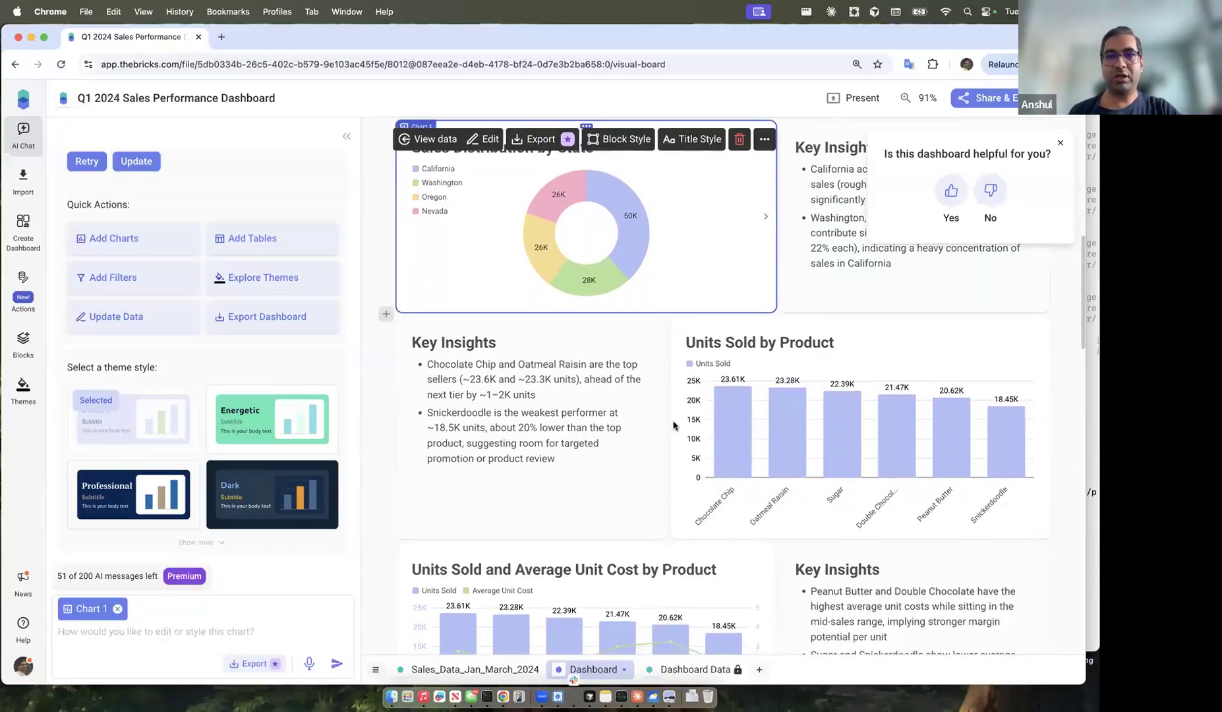
{"action": "scroll", "coordinate": [673, 425], "scroll_direction": "down", "scroll_amount": 3}
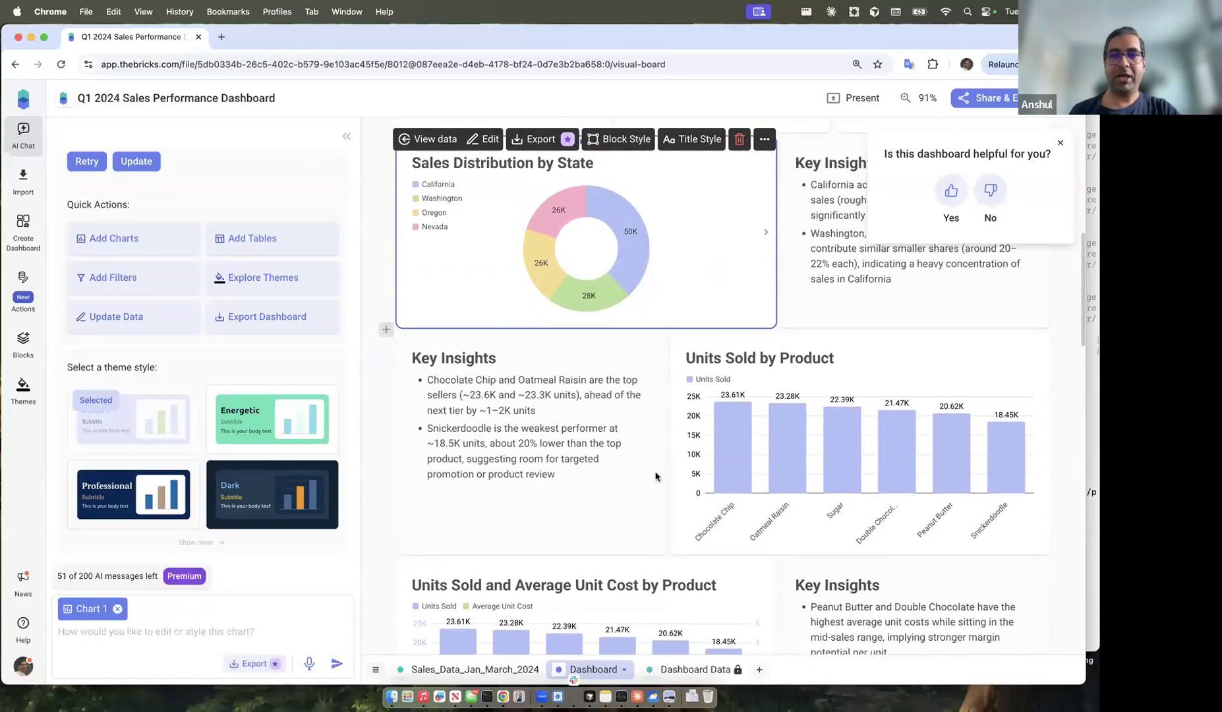
{"action": "scroll", "coordinate": [648, 292], "scroll_direction": "down", "scroll_amount": 15}
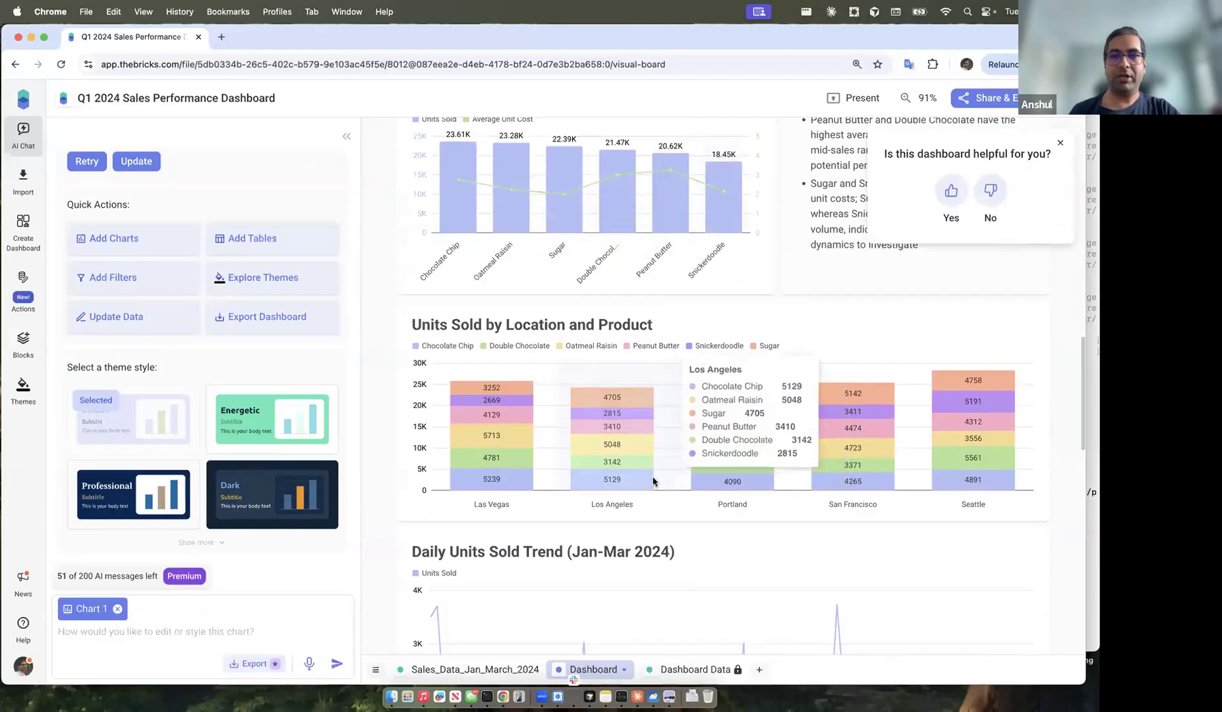
{"action": "scroll", "coordinate": [726, 402], "scroll_direction": "down", "scroll_amount": 6}
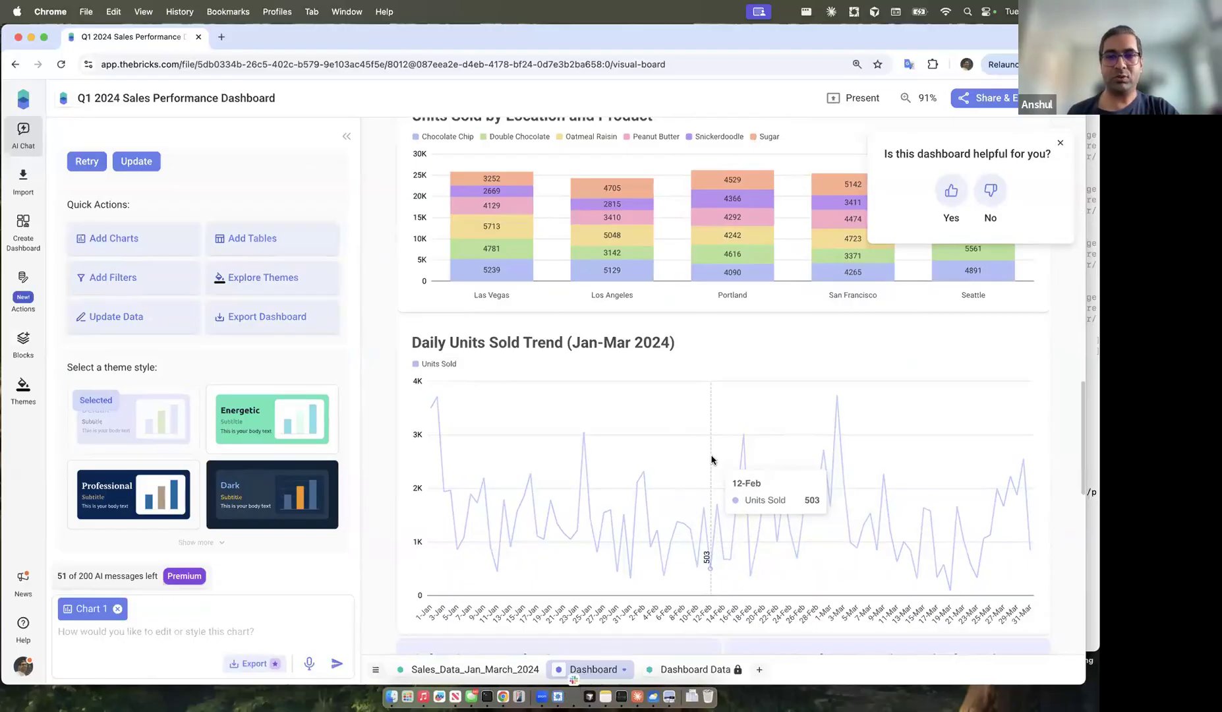
{"action": "scroll", "coordinate": [712, 460], "scroll_direction": "down", "scroll_amount": 2}
{"action": "scroll", "coordinate": [712, 460], "scroll_direction": "down", "scroll_amount": 5}
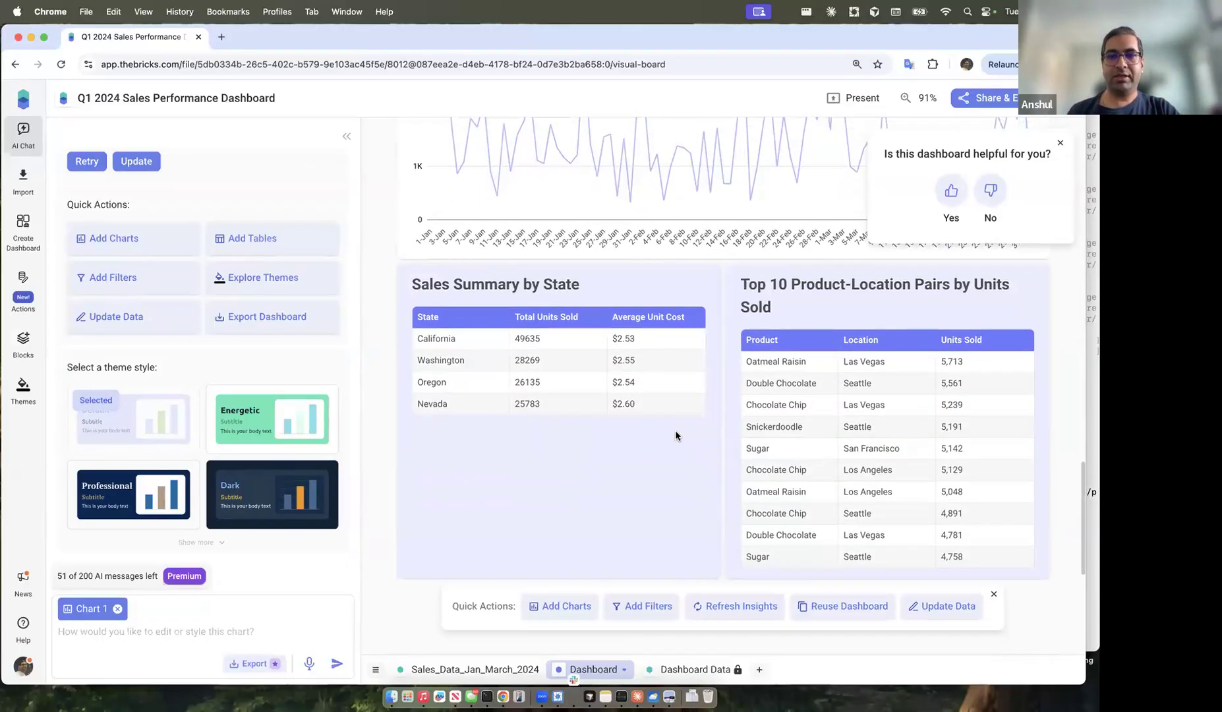
{"action": "left_click", "coordinate": [681, 467]}
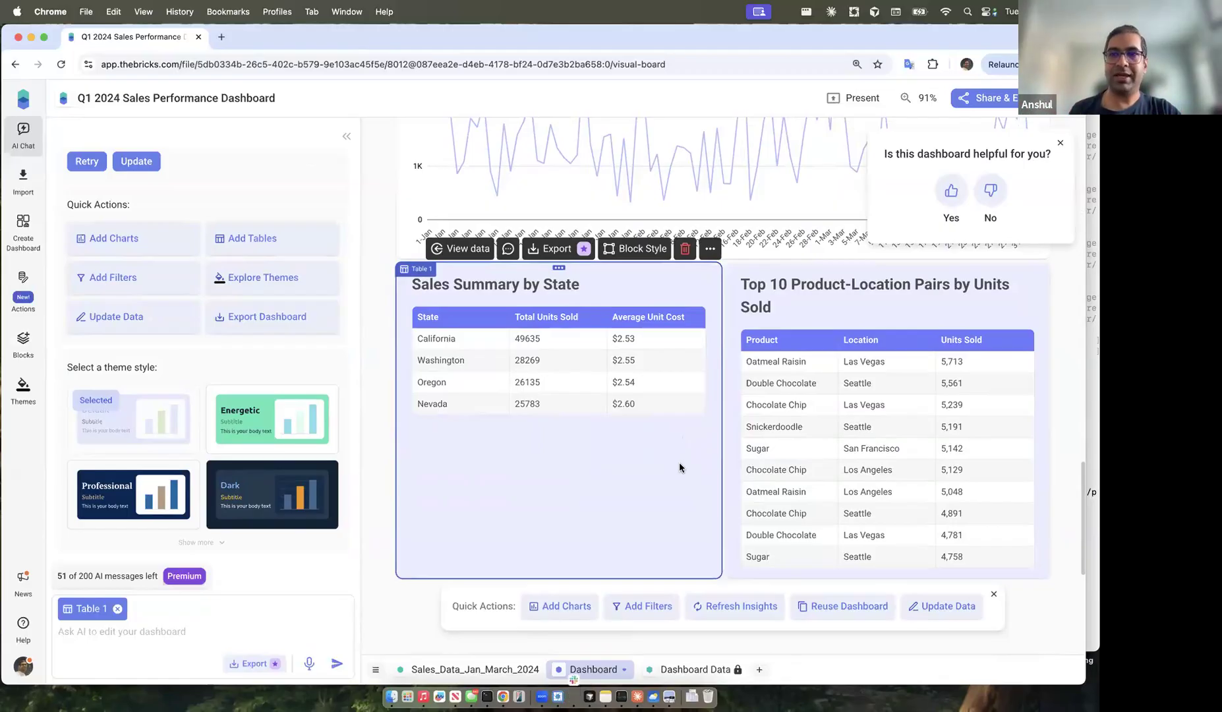
{"action": "scroll", "coordinate": [744, 340], "scroll_direction": "up", "scroll_amount": 15}
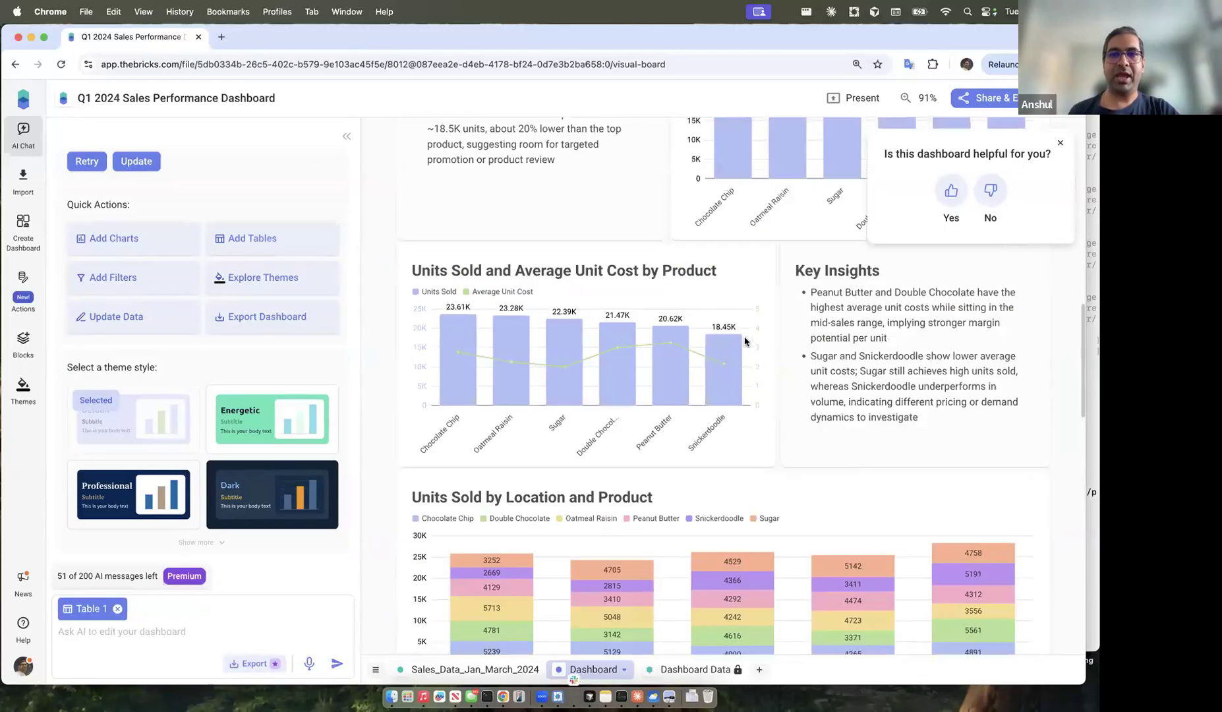
{"action": "scroll", "coordinate": [744, 341], "scroll_direction": "up", "scroll_amount": 4}
{"action": "scroll", "coordinate": [731, 362], "scroll_direction": "down", "scroll_amount": 4}
{"action": "left_click", "coordinate": [724, 386]}
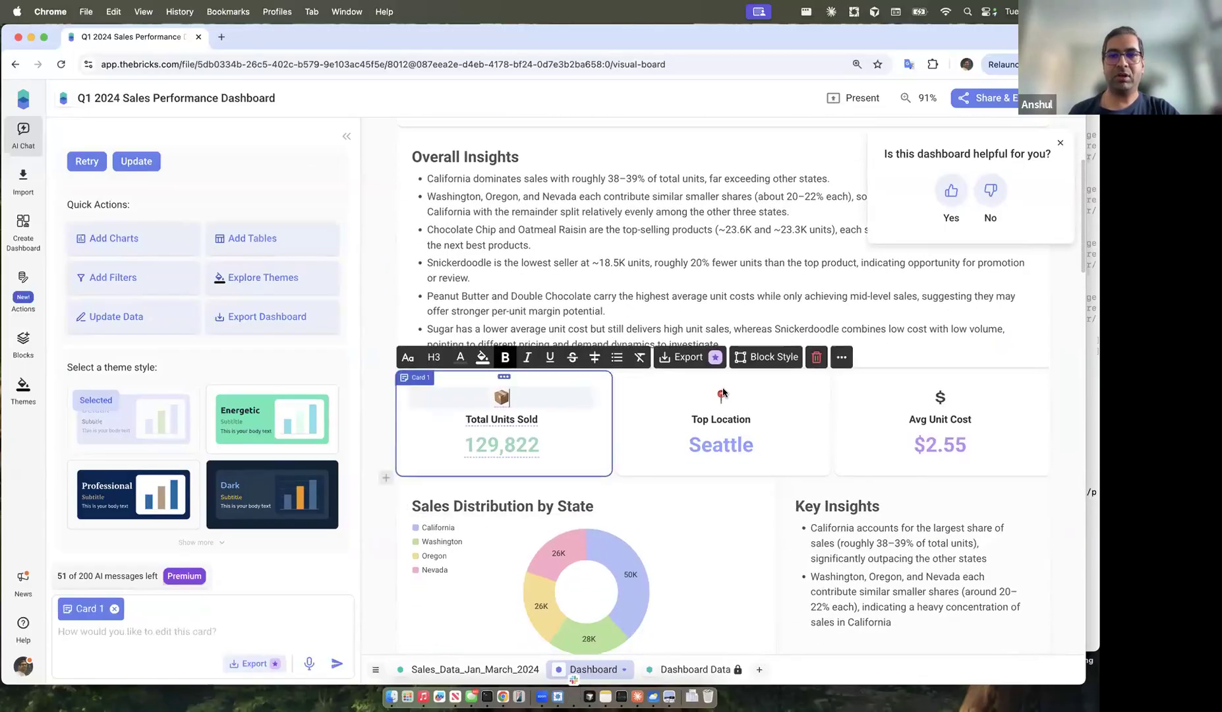
{"action": "left_click", "coordinate": [796, 293]}
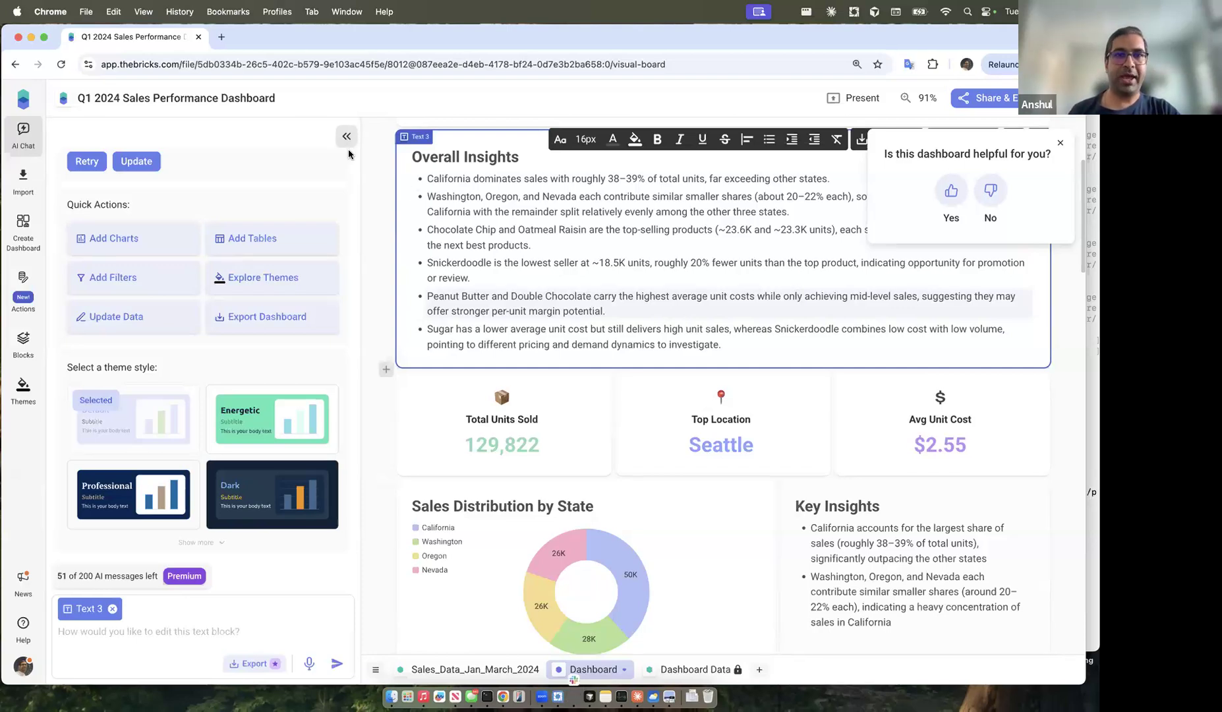
{"action": "left_click", "coordinate": [381, 252]}
{"action": "scroll", "coordinate": [381, 264], "scroll_direction": "down", "scroll_amount": 5}
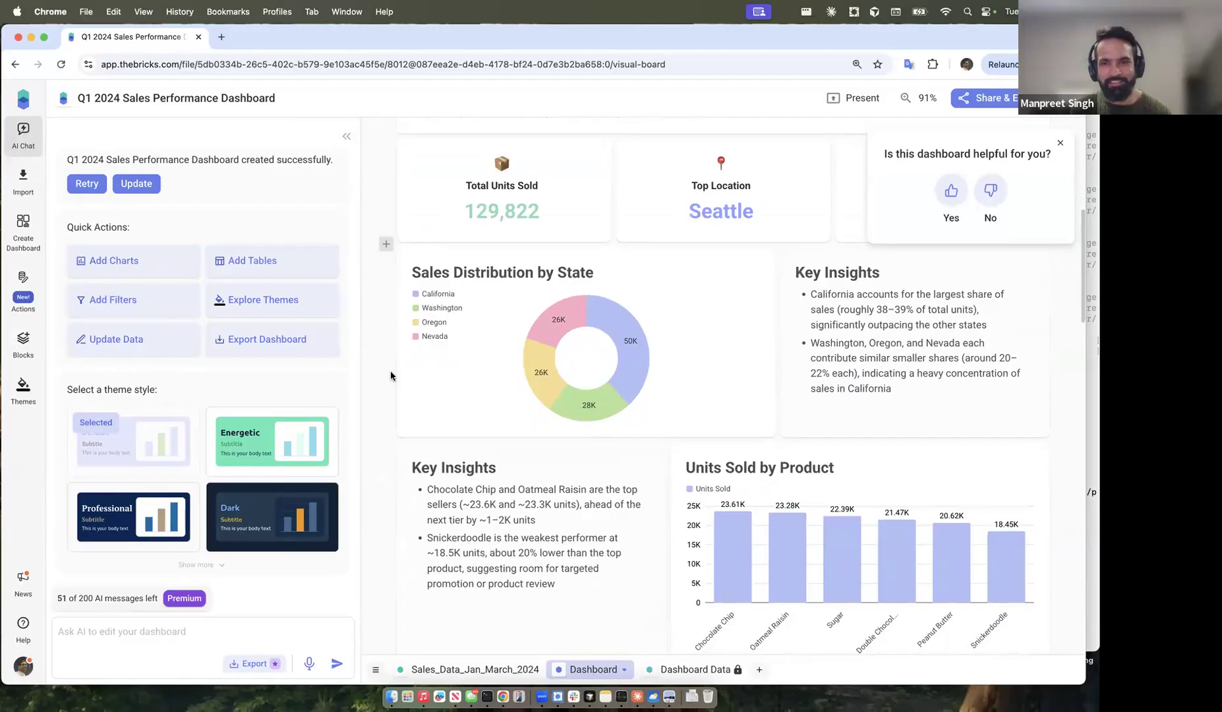
{"action": "scroll", "coordinate": [386, 381], "scroll_direction": "down", "scroll_amount": 3}
{"action": "scroll", "coordinate": [380, 412], "scroll_direction": "down", "scroll_amount": 1}
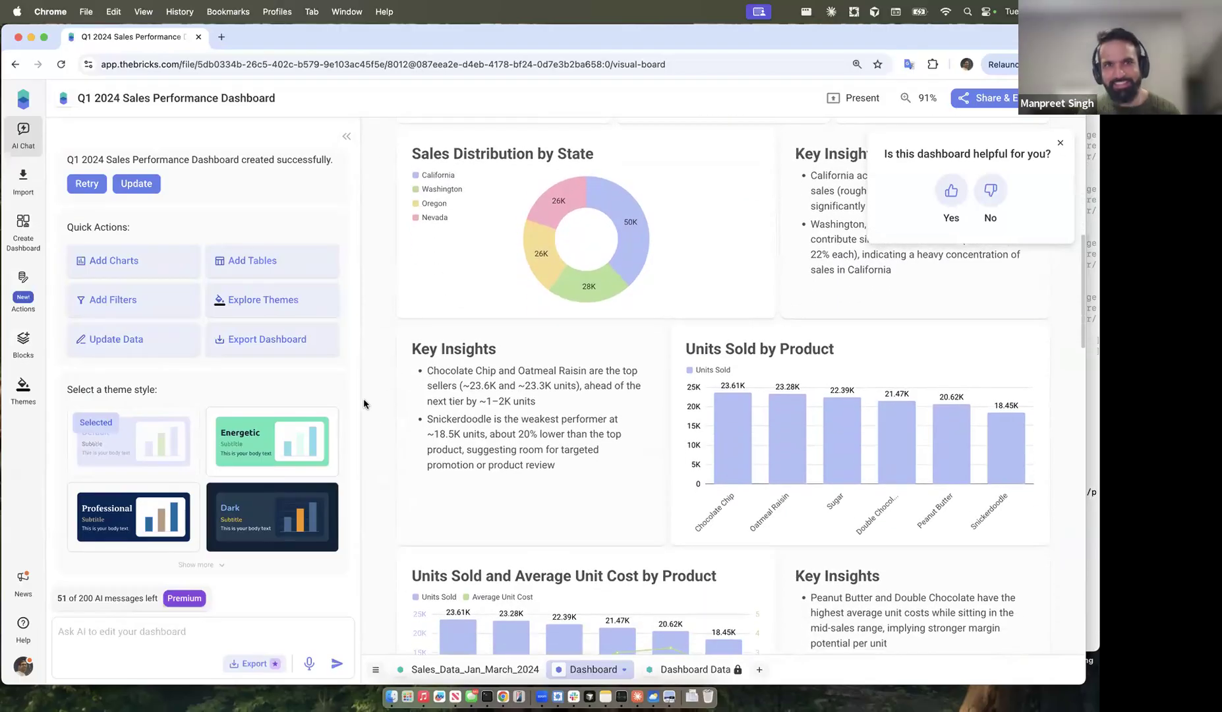
{"action": "scroll", "coordinate": [370, 416], "scroll_direction": "down", "scroll_amount": 2}
{"action": "scroll", "coordinate": [370, 416], "scroll_direction": "up", "scroll_amount": 3}
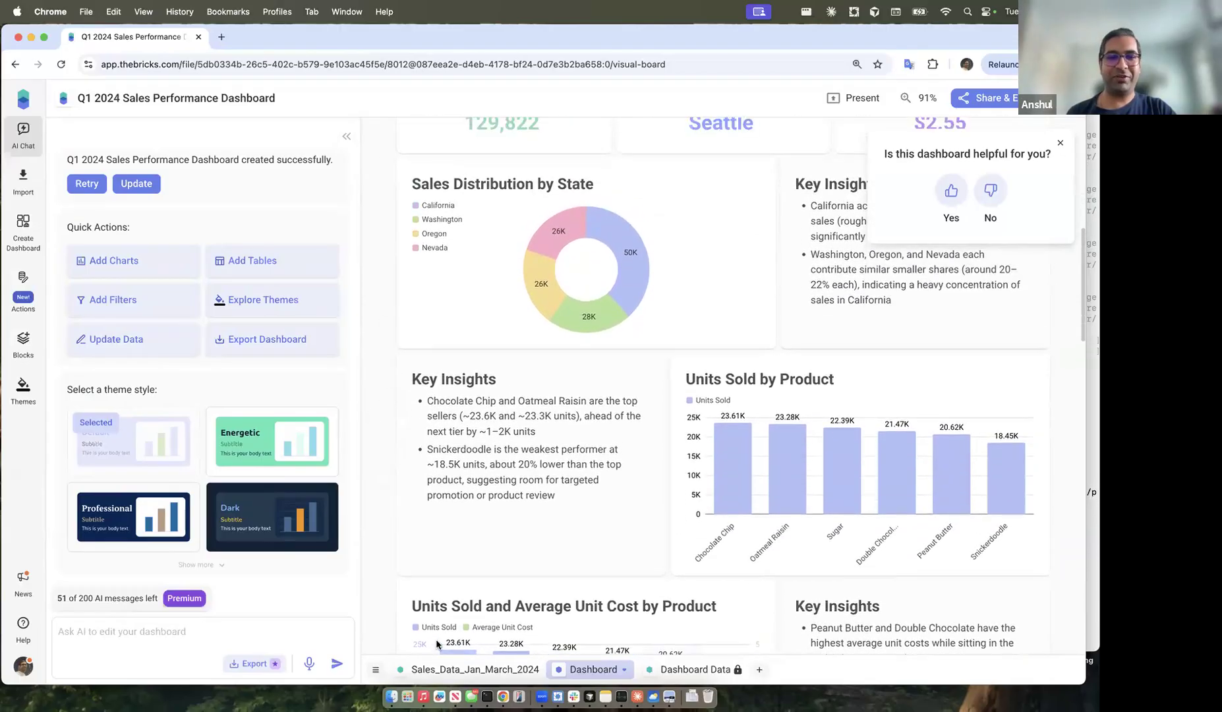
{"action": "left_click", "coordinate": [473, 668]}
{"action": "left_click", "coordinate": [672, 410]}
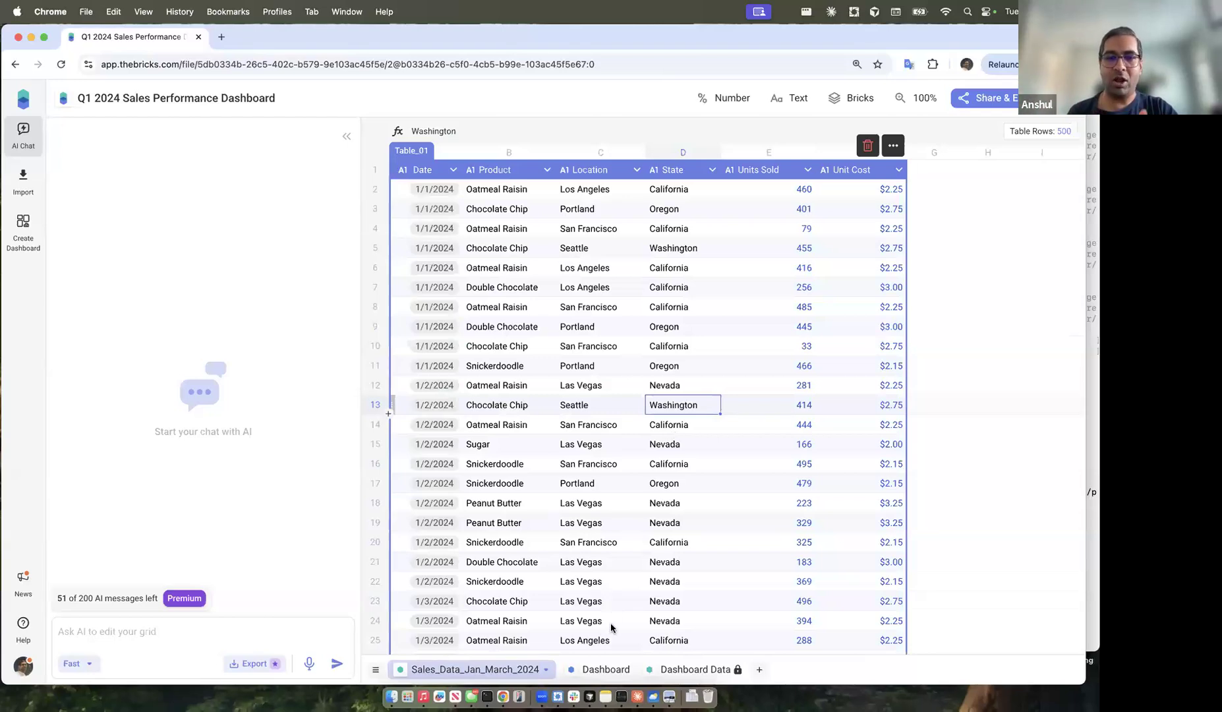
{"action": "left_click", "coordinate": [603, 671]}
{"action": "scroll", "coordinate": [692, 484], "scroll_direction": "down", "scroll_amount": 10}
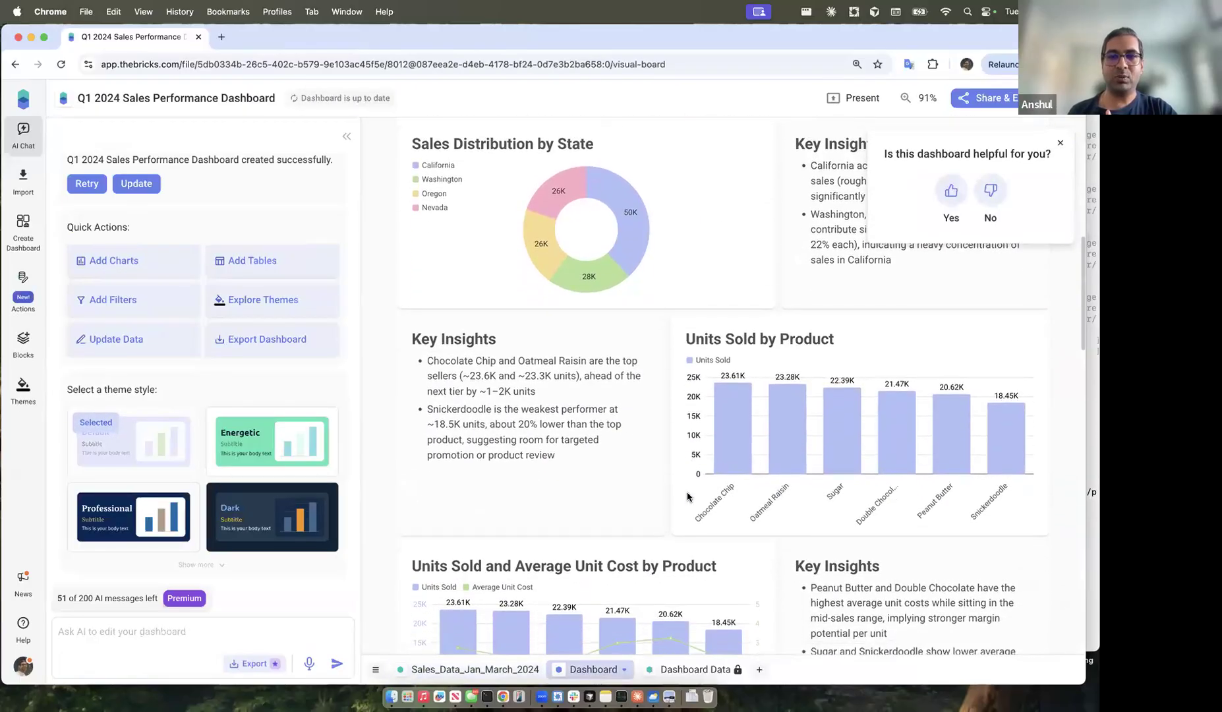
{"action": "mouse_move", "coordinate": [671, 429]}
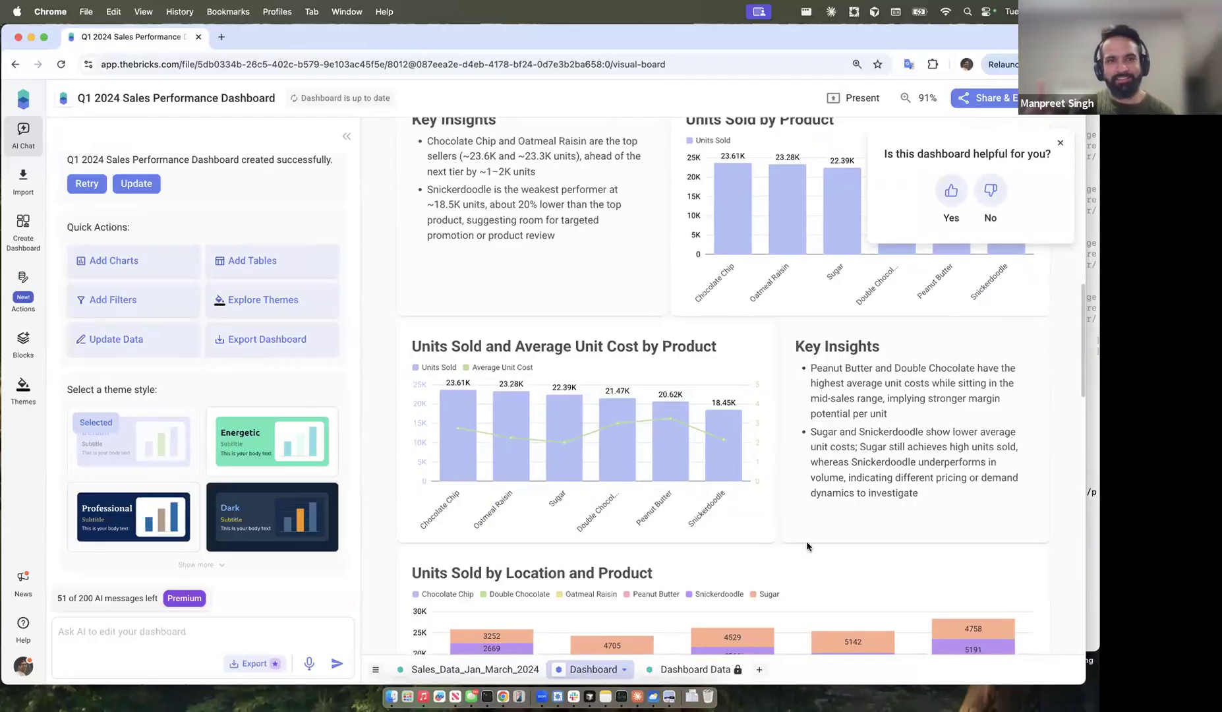
Step: Close the 'Is this dashboard helpful for you?' popup and review the Units Sold by Location and Product chart
{"action": "scroll", "coordinate": [713, 552], "scroll_direction": "down", "scroll_amount": 2}
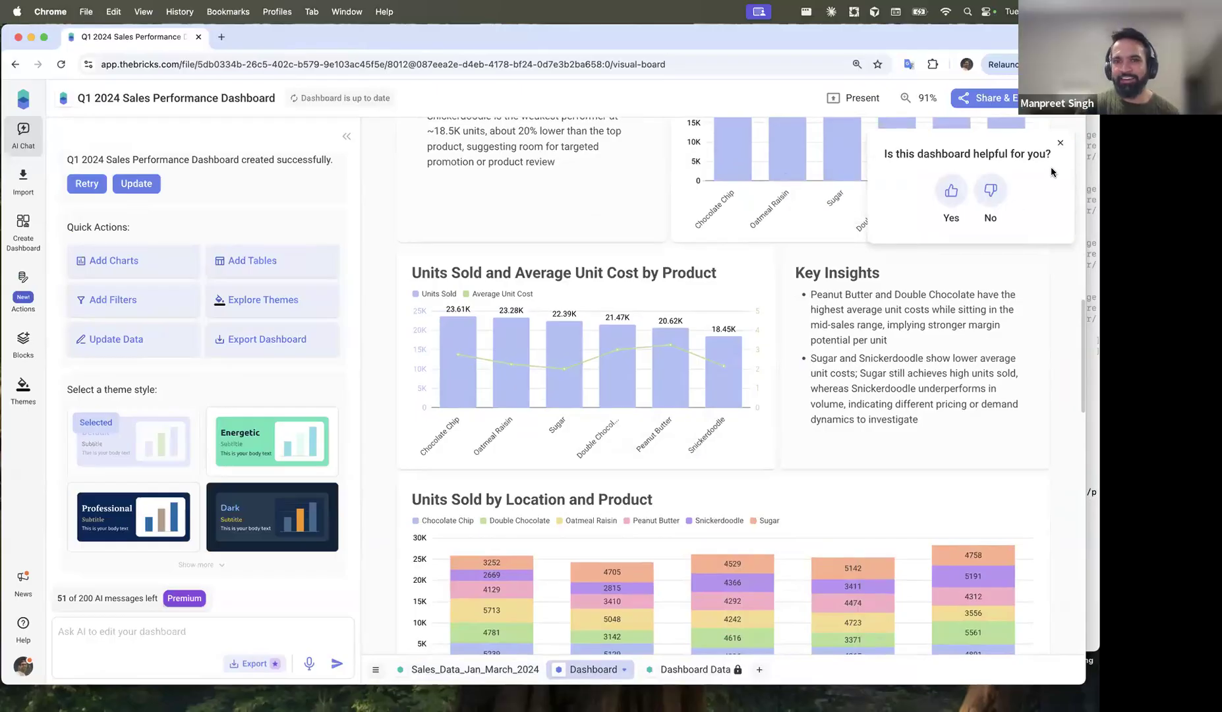
{"action": "left_click", "coordinate": [957, 194]}
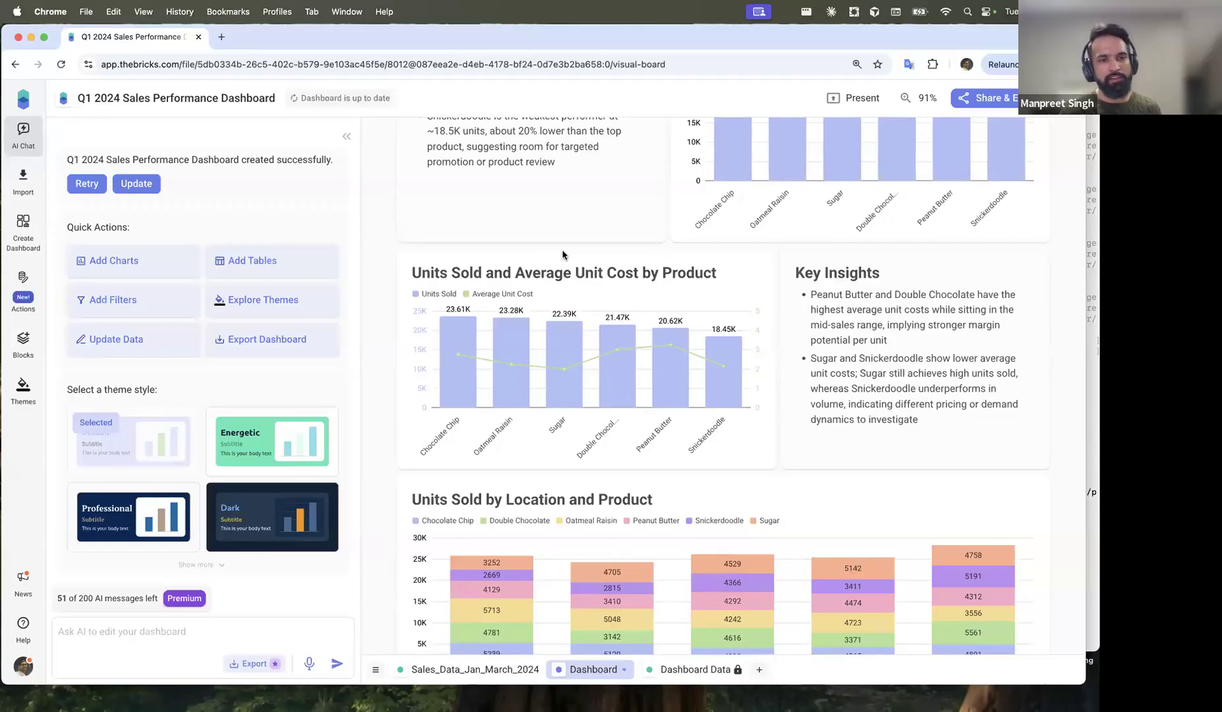
{"action": "scroll", "coordinate": [685, 485], "scroll_direction": "down", "scroll_amount": 5}
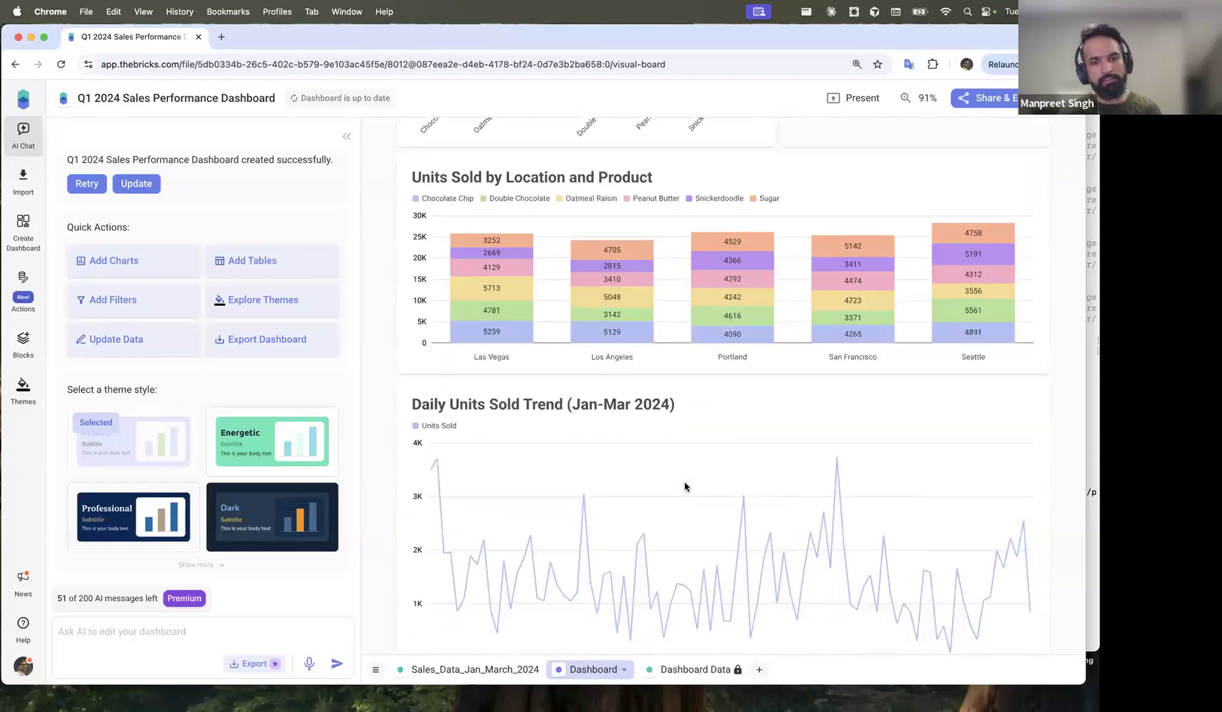
{"action": "scroll", "coordinate": [685, 487], "scroll_direction": "up", "scroll_amount": 5}
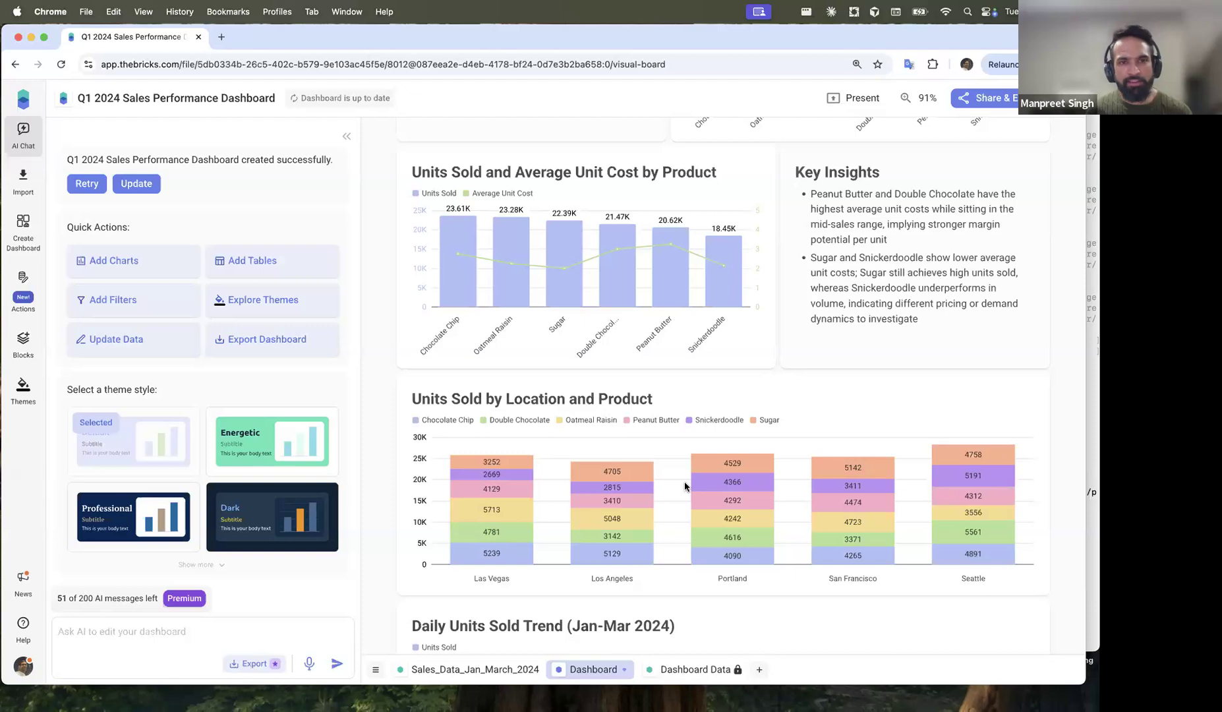
{"action": "scroll", "coordinate": [685, 481], "scroll_direction": "up", "scroll_amount": 5}
{"action": "mouse_move", "coordinate": [718, 386]}
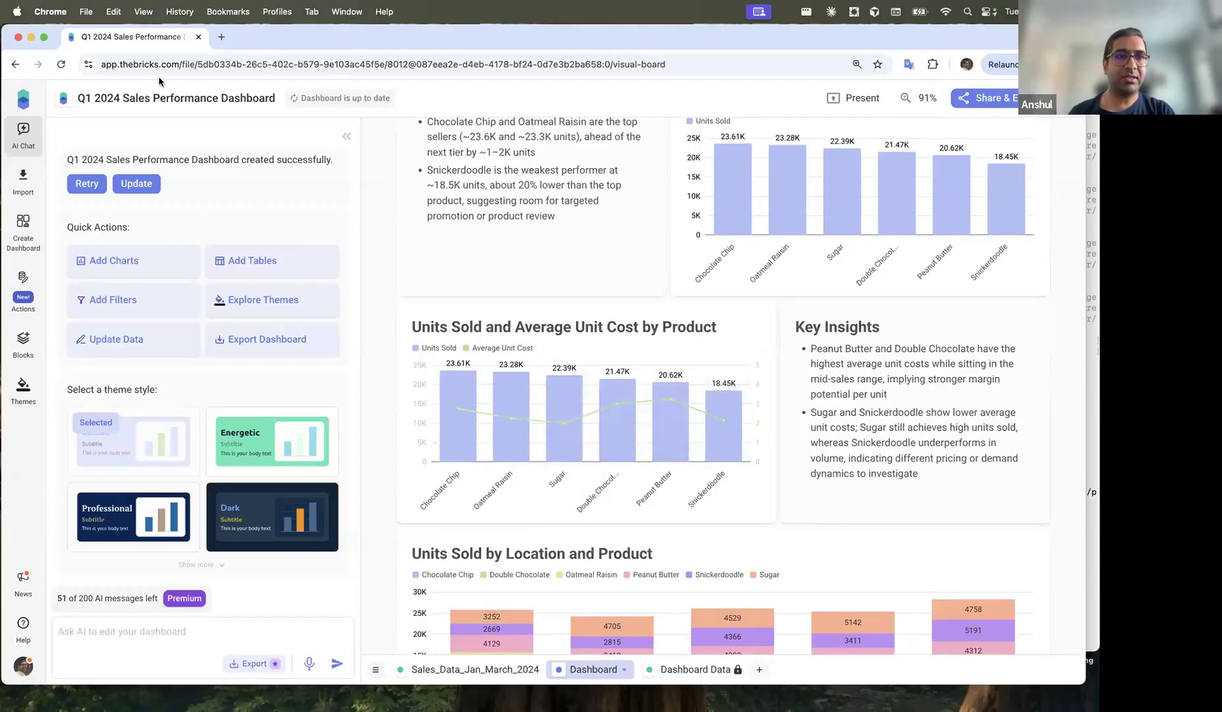
Step: Bold 'California accounts for the largest share' in the state Key Insights block
{"action": "left_click", "coordinate": [831, 385]}
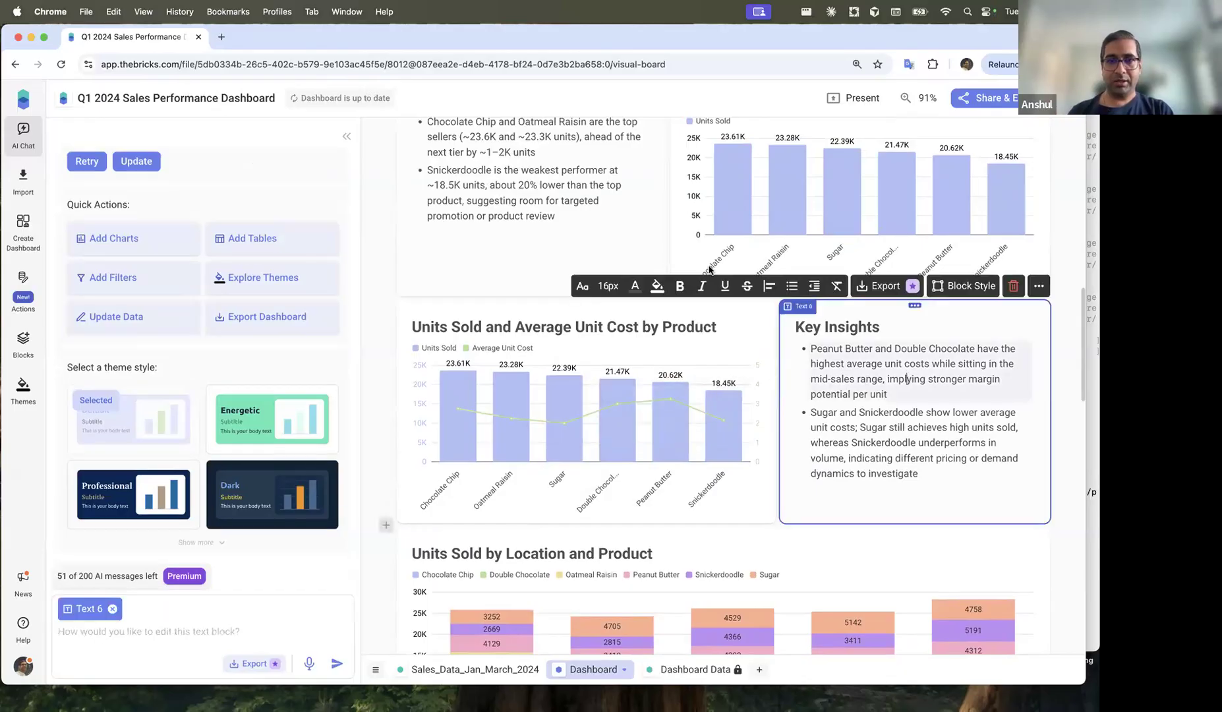
{"action": "scroll", "coordinate": [709, 270], "scroll_direction": "up", "scroll_amount": 10}
{"action": "scroll", "coordinate": [709, 270], "scroll_direction": "up", "scroll_amount": 2}
{"action": "left_click", "coordinate": [906, 358]}
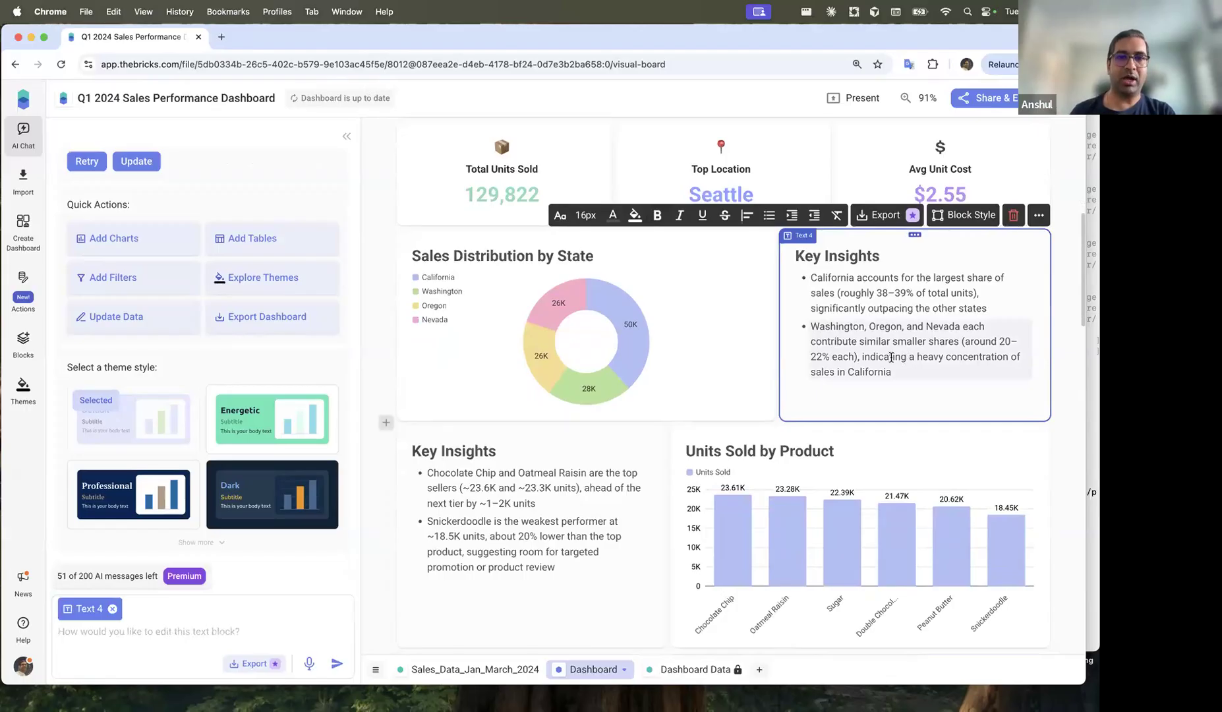
{"action": "left_click", "coordinate": [879, 279]}
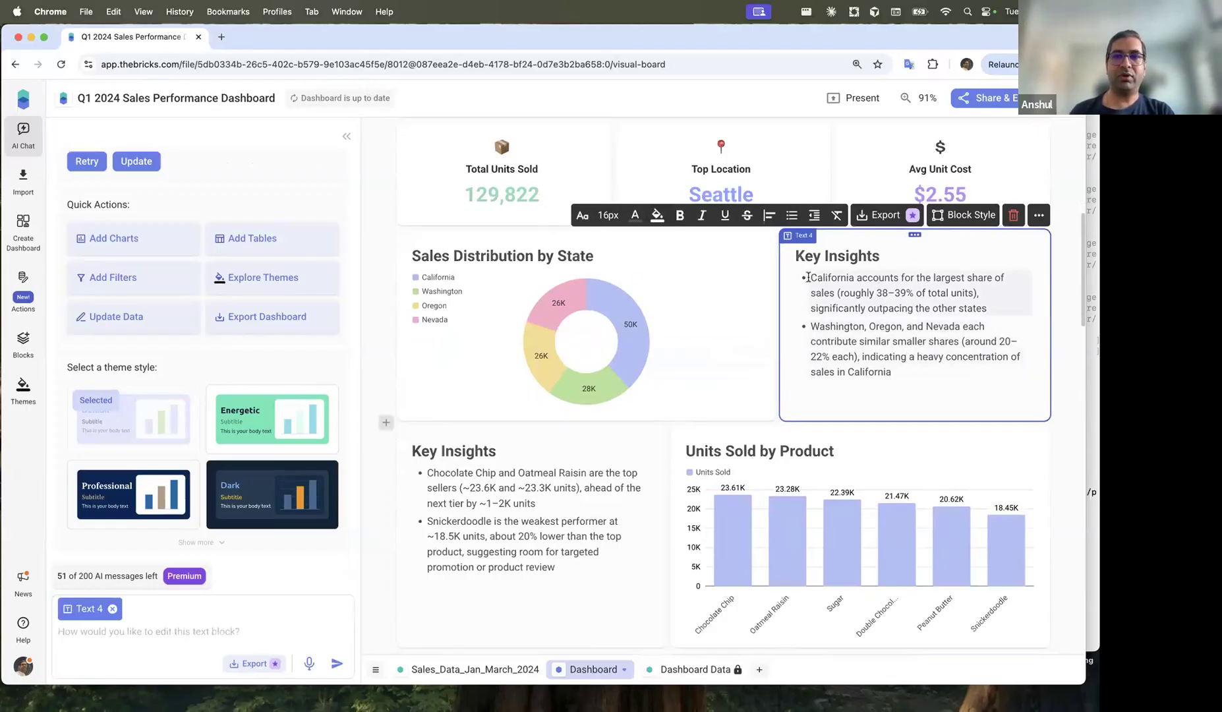
{"action": "left_click_drag", "start_coordinate": [809, 277], "coordinate": [992, 277]}
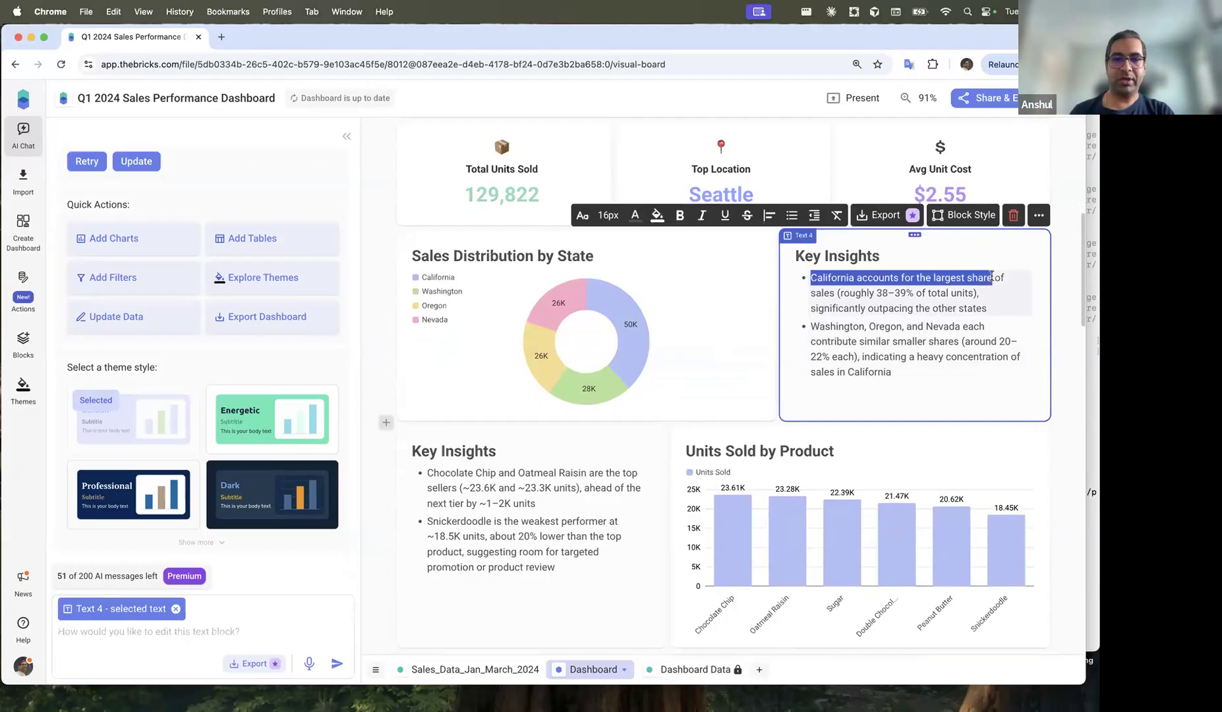
{"action": "key", "text": "super+b"}
Step: Add an 'Add more insights' bullet and widen the state Key Insights block to the left
{"action": "left_click", "coordinate": [927, 401]}
{"action": "left_click", "coordinate": [912, 376]}
{"action": "key", "text": "Return"}
{"action": "type", "text": "Add more ins"}
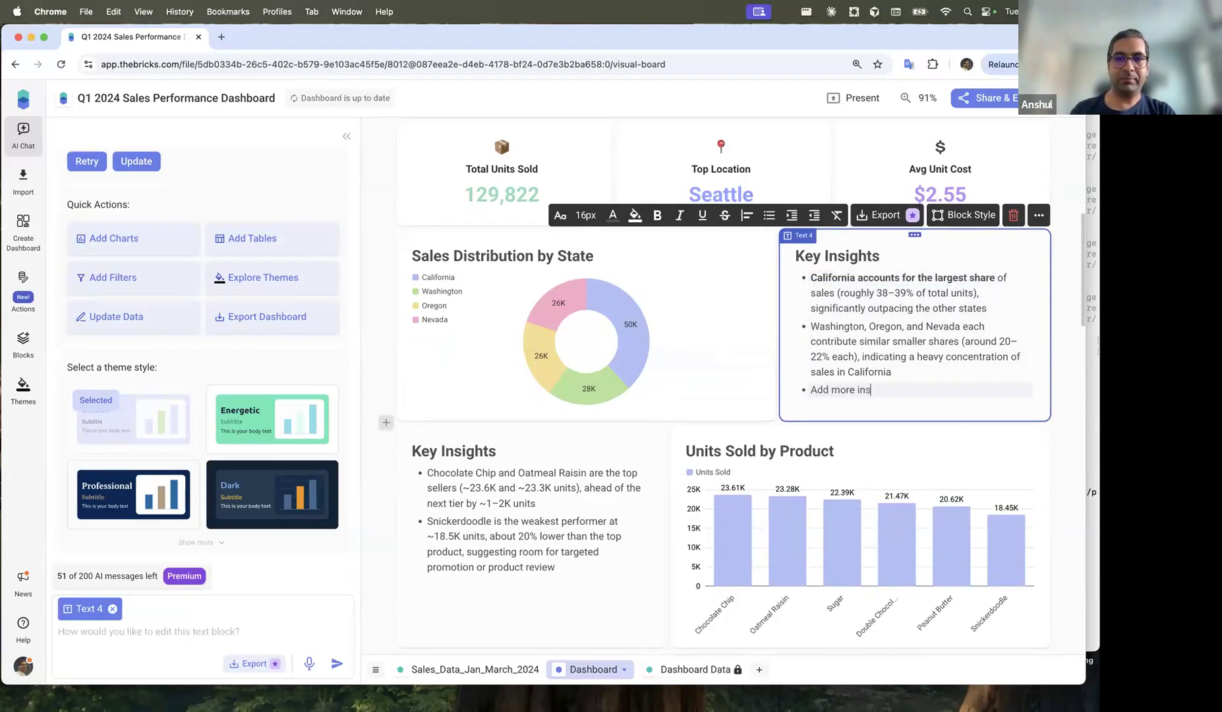
{"action": "type", "text": "ights"}
{"action": "left_click_drag", "start_coordinate": [780, 301], "coordinate": [670, 287]}
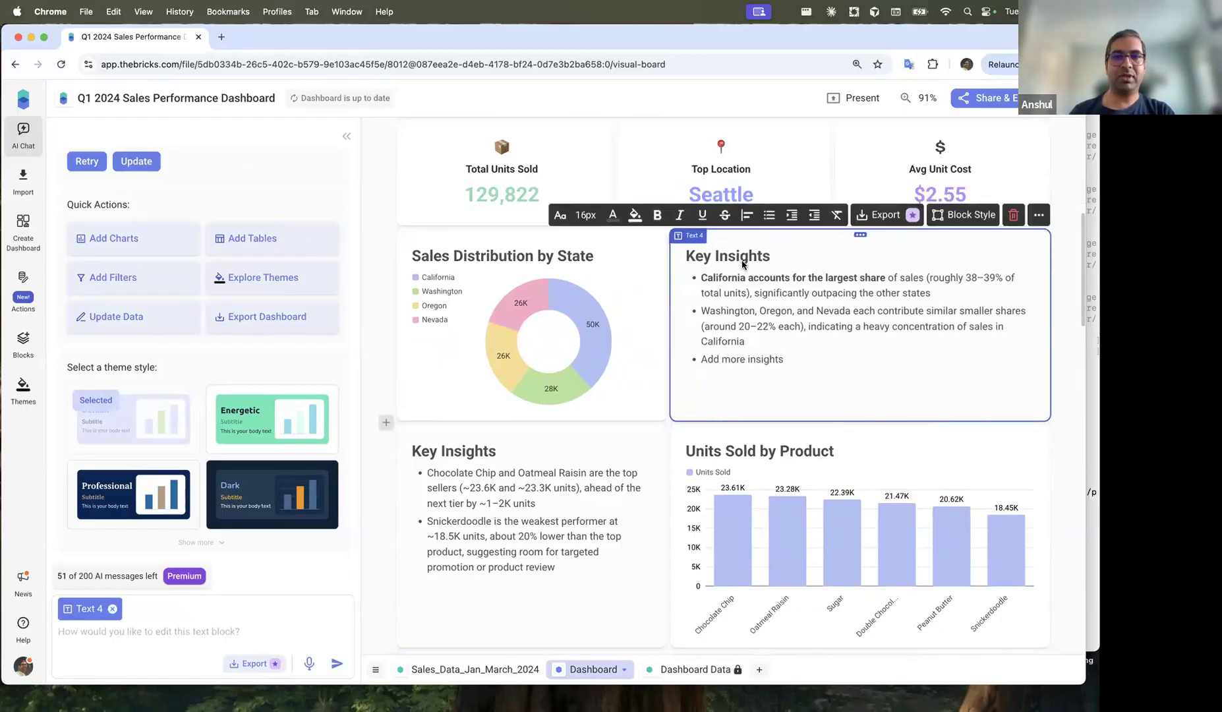
{"action": "left_click", "coordinate": [663, 286]}
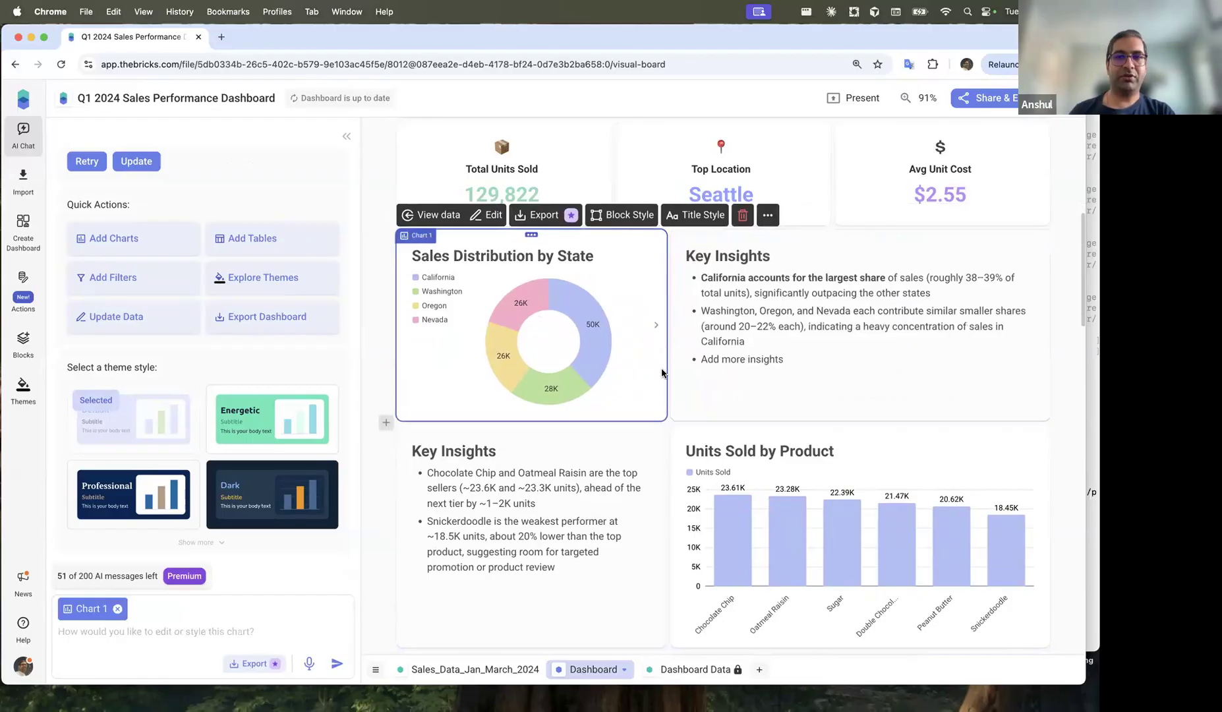
Step: Move the Units Sold by Product chart to the top and delete the product Key Insights block
{"action": "left_click", "coordinate": [789, 450]}
{"action": "left_click_drag", "start_coordinate": [795, 432], "coordinate": [536, 374]}
{"action": "scroll", "coordinate": [574, 406], "scroll_direction": "down", "scroll_amount": 1}
{"action": "left_click_drag", "start_coordinate": [776, 326], "coordinate": [963, 332]}
{"action": "scroll", "coordinate": [647, 525], "scroll_direction": "down", "scroll_amount": 3}
{"action": "left_click", "coordinate": [527, 514]}
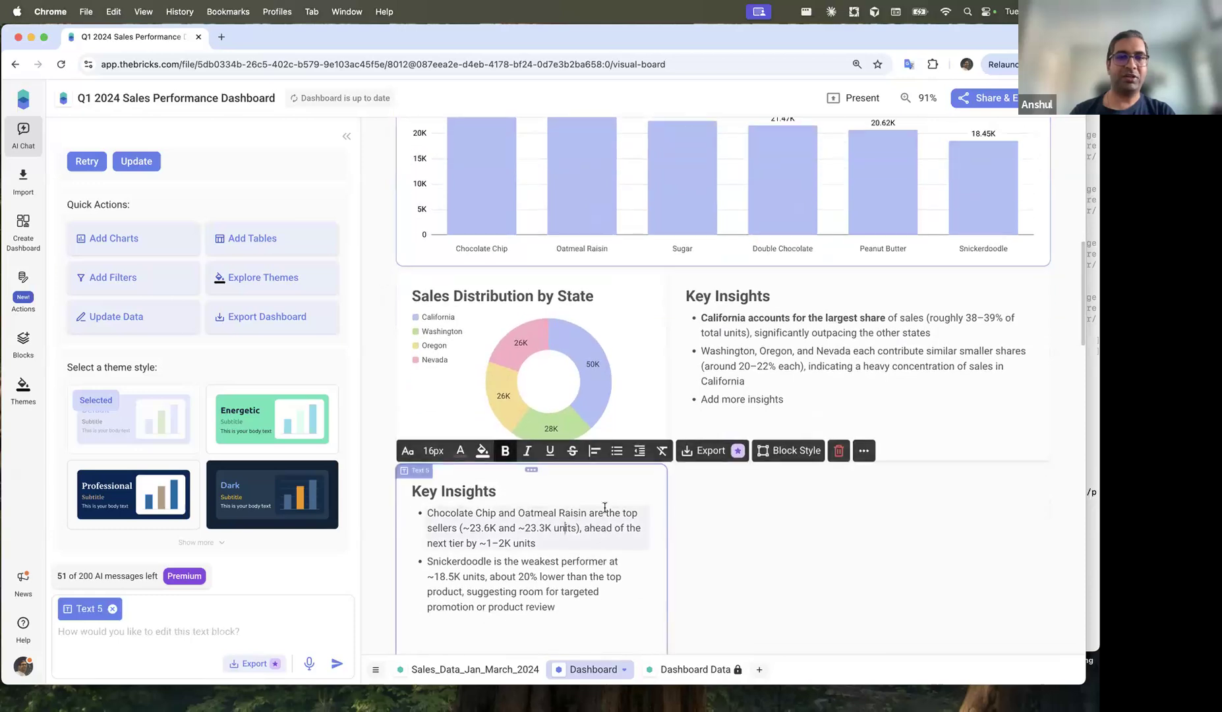
{"action": "left_click", "coordinate": [838, 450]}
Step: Highlight the Washington, Oregon and Nevada bullet in orange, then select the Sales Distribution by State chart
{"action": "scroll", "coordinate": [746, 446], "scroll_direction": "up", "scroll_amount": 1}
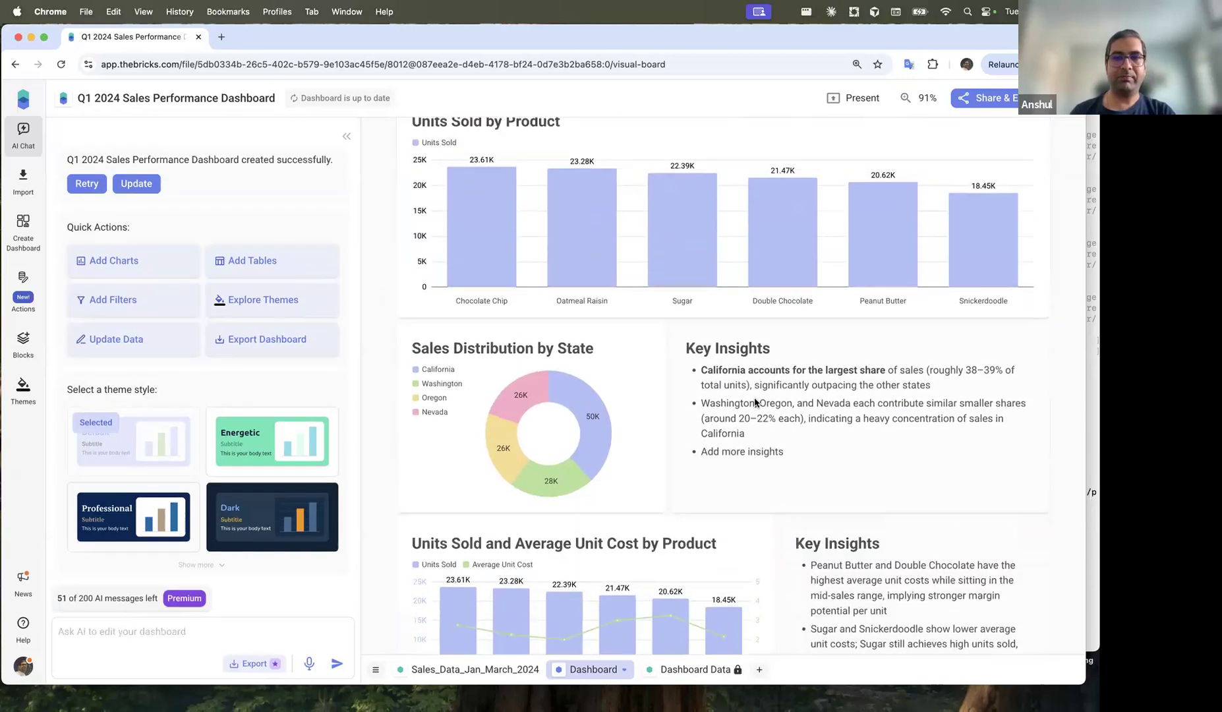
{"action": "left_click", "coordinate": [746, 446]}
{"action": "left_click_drag", "start_coordinate": [746, 435], "coordinate": [686, 401]}
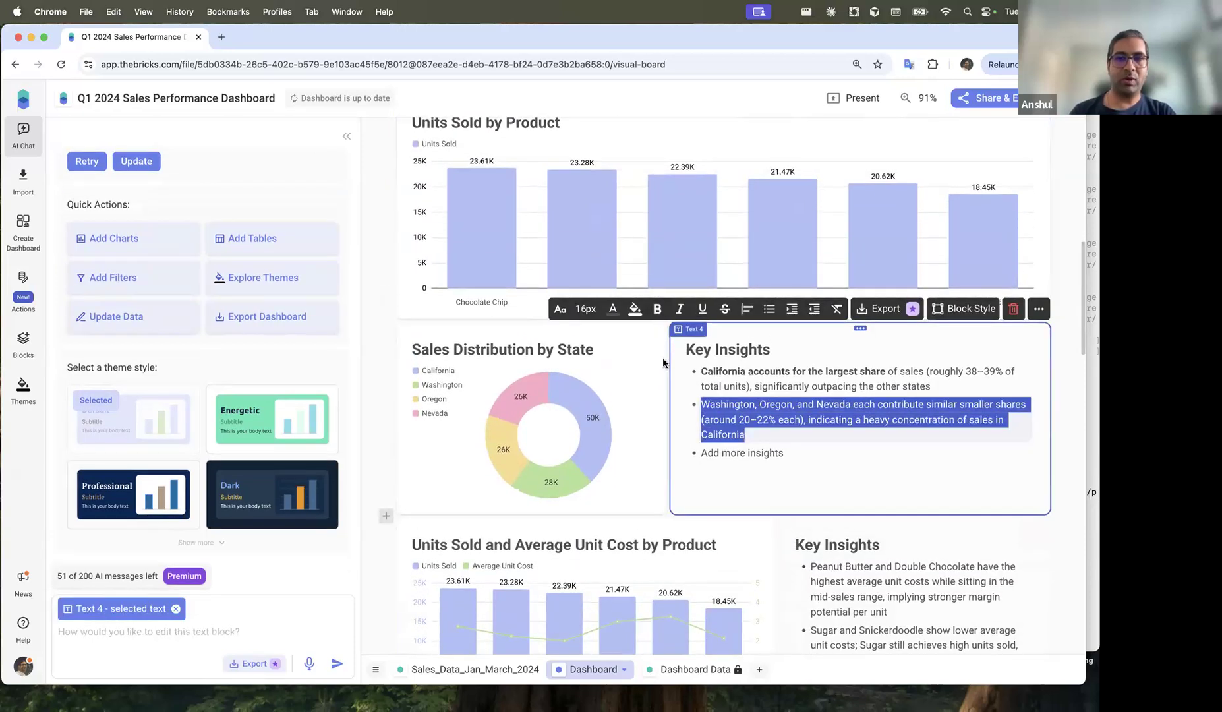
{"action": "left_click", "coordinate": [635, 308]}
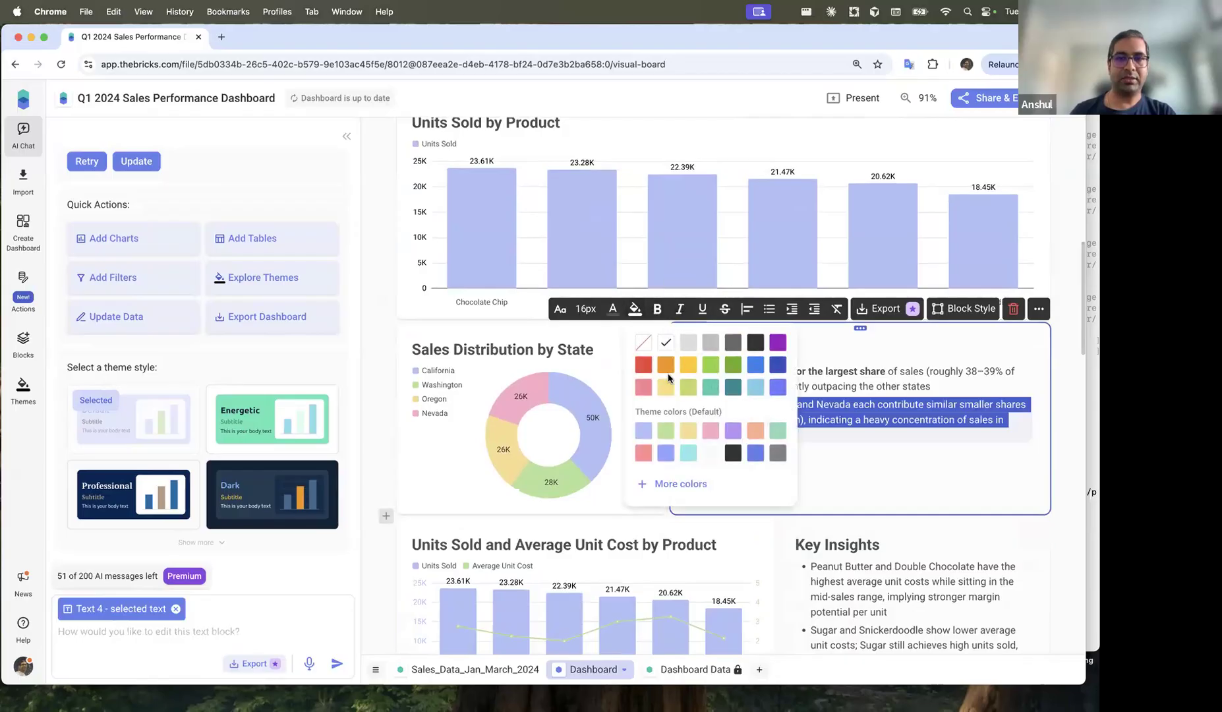
{"action": "left_click", "coordinate": [666, 366]}
{"action": "left_click", "coordinate": [836, 395]}
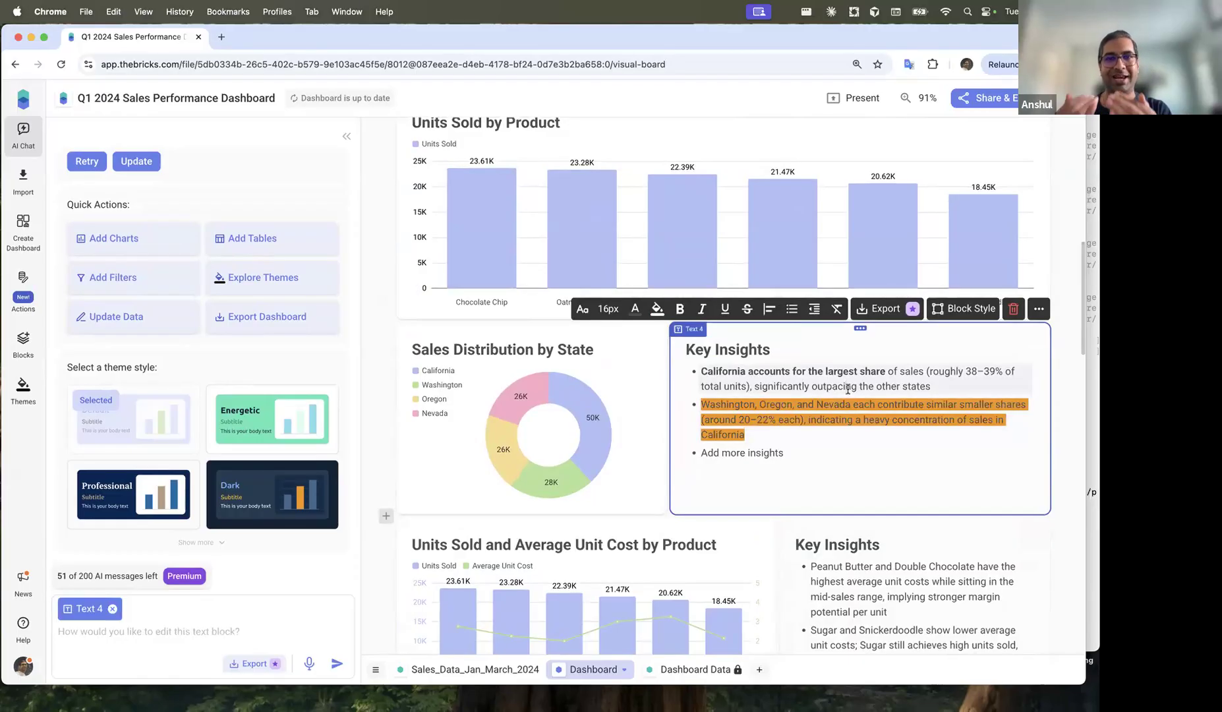
{"action": "scroll", "coordinate": [612, 276], "scroll_direction": "down", "scroll_amount": 3}
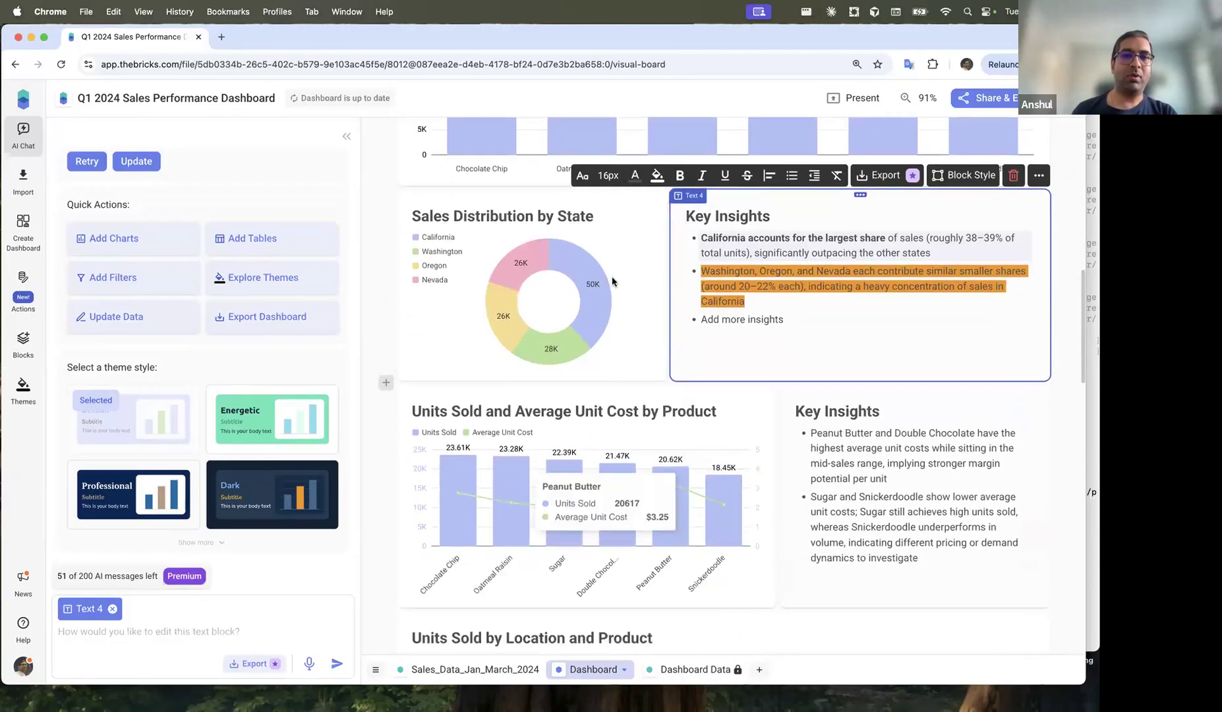
{"action": "left_click", "coordinate": [612, 278]}
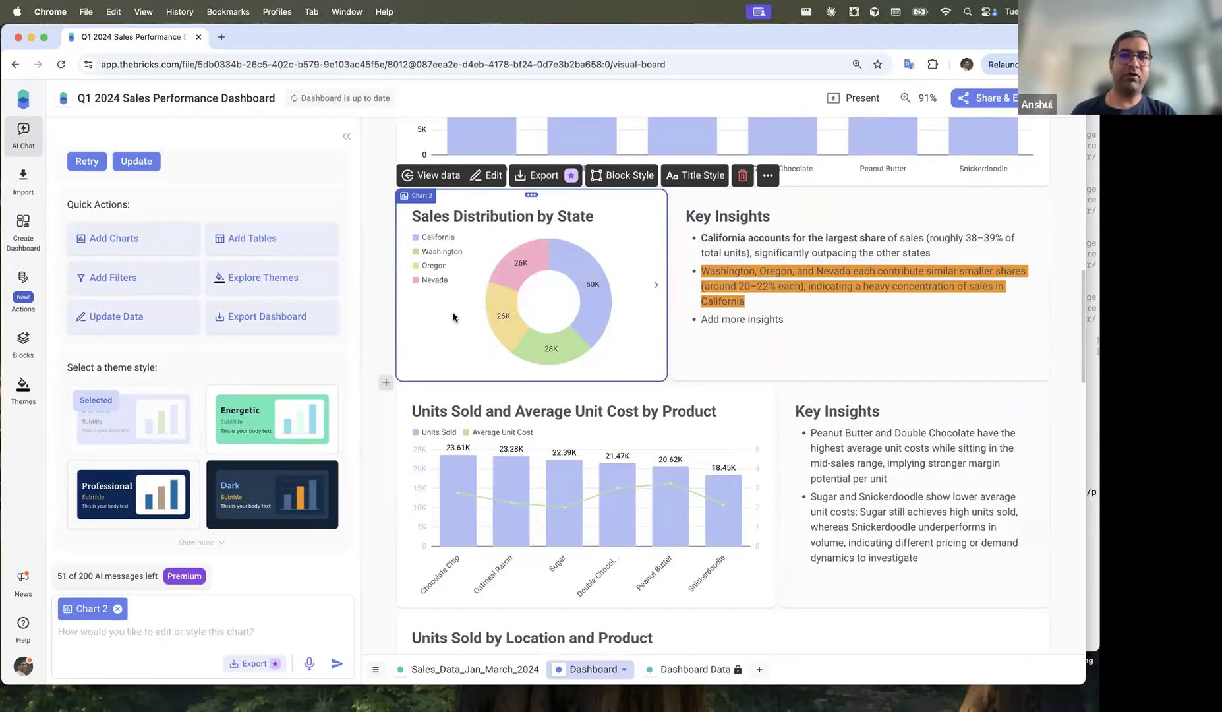
Step: Ask the AI assistant to 'convert this chart to a bar chart' for the state donut
{"action": "left_click", "coordinate": [194, 629]}
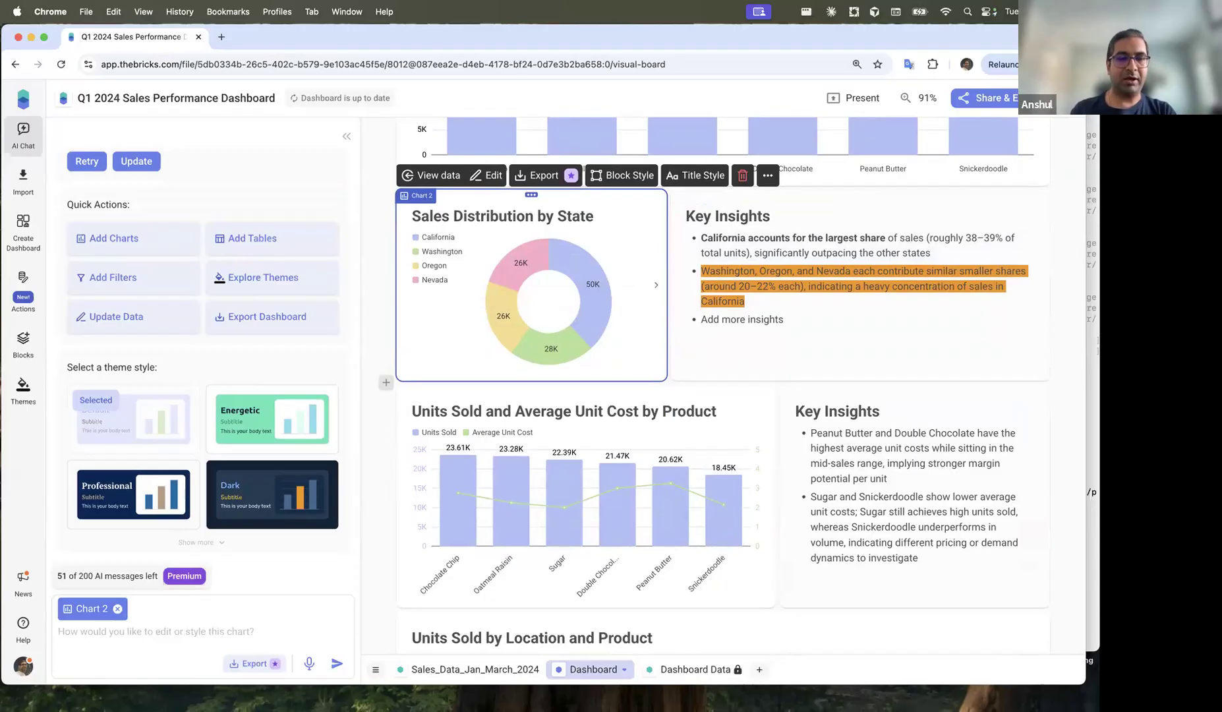
{"action": "type", "text": "convert this chart to a bar chart"}
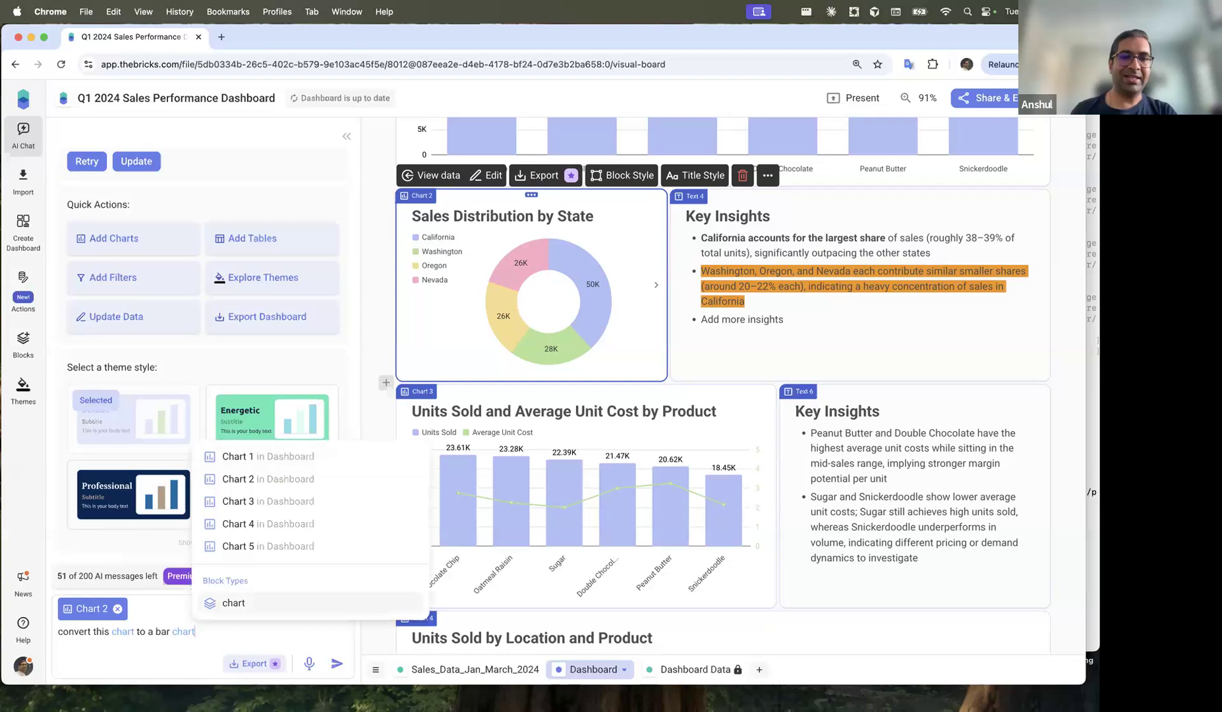
{"action": "key", "text": "Return"}
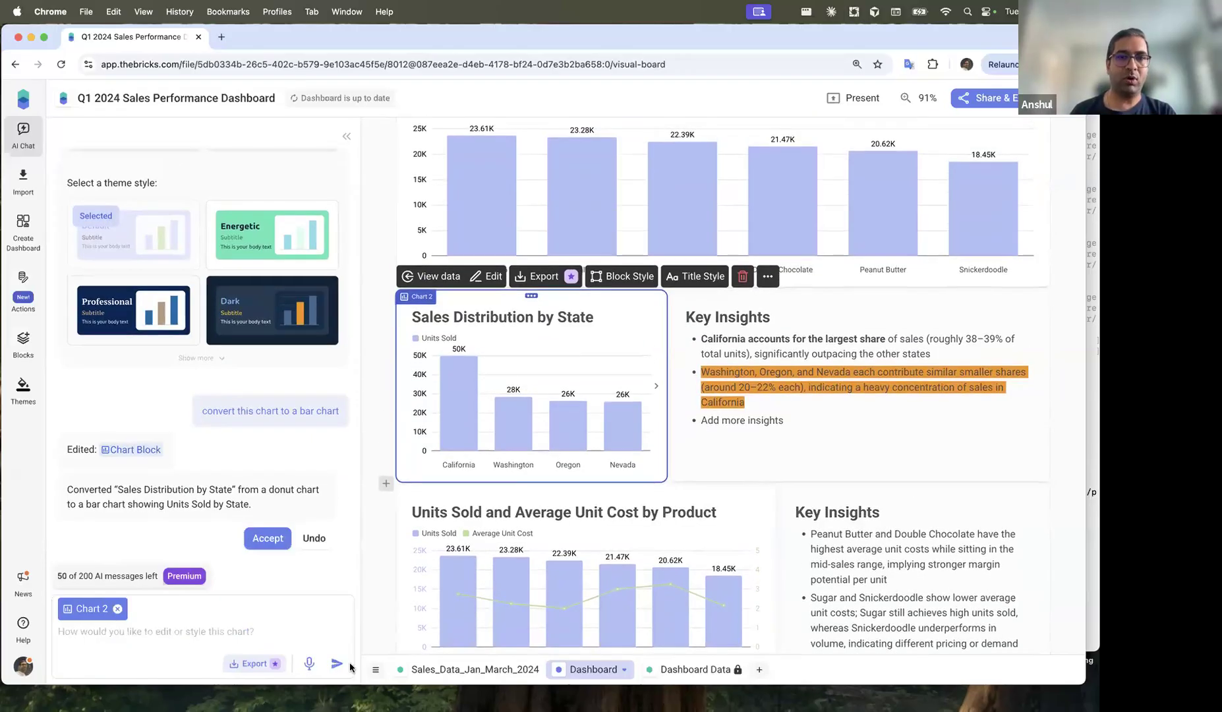
{"action": "scroll", "coordinate": [544, 389], "scroll_direction": "down", "scroll_amount": 1}
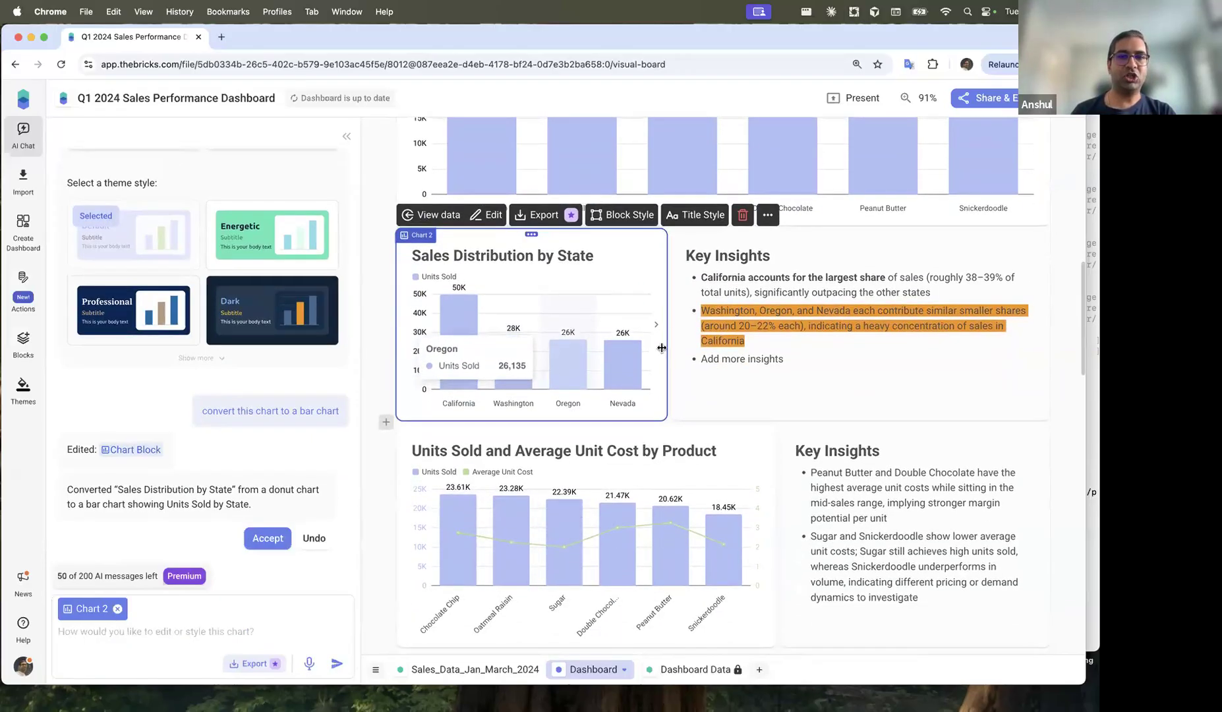
Step: Ask the AI assistant to 'Add another chart for product vs units sold' at the dashboard's end
{"action": "left_click_drag", "start_coordinate": [667, 339], "coordinate": [724, 342]}
{"action": "scroll", "coordinate": [698, 399], "scroll_direction": "down", "scroll_amount": 15}
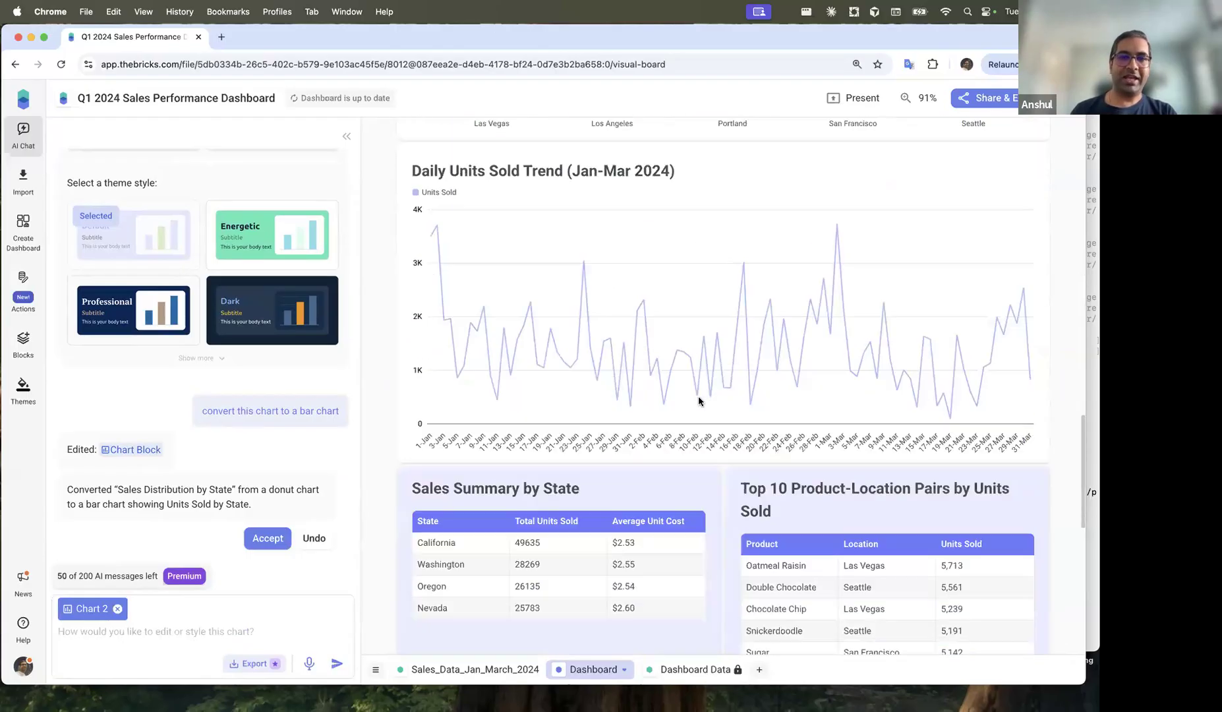
{"action": "left_click", "coordinate": [187, 627]}
{"action": "type", "text": "Add another chart for product vs"}
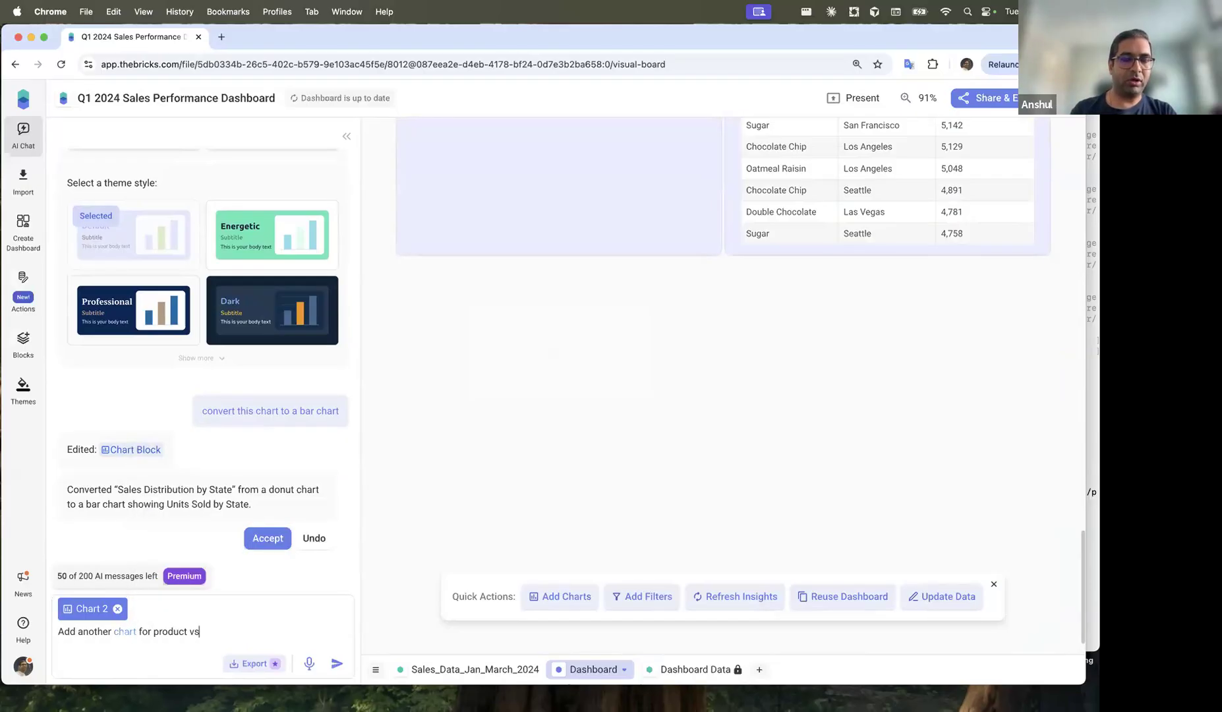
{"action": "type", "text": " units sold"}
{"action": "key", "text": "Return"}
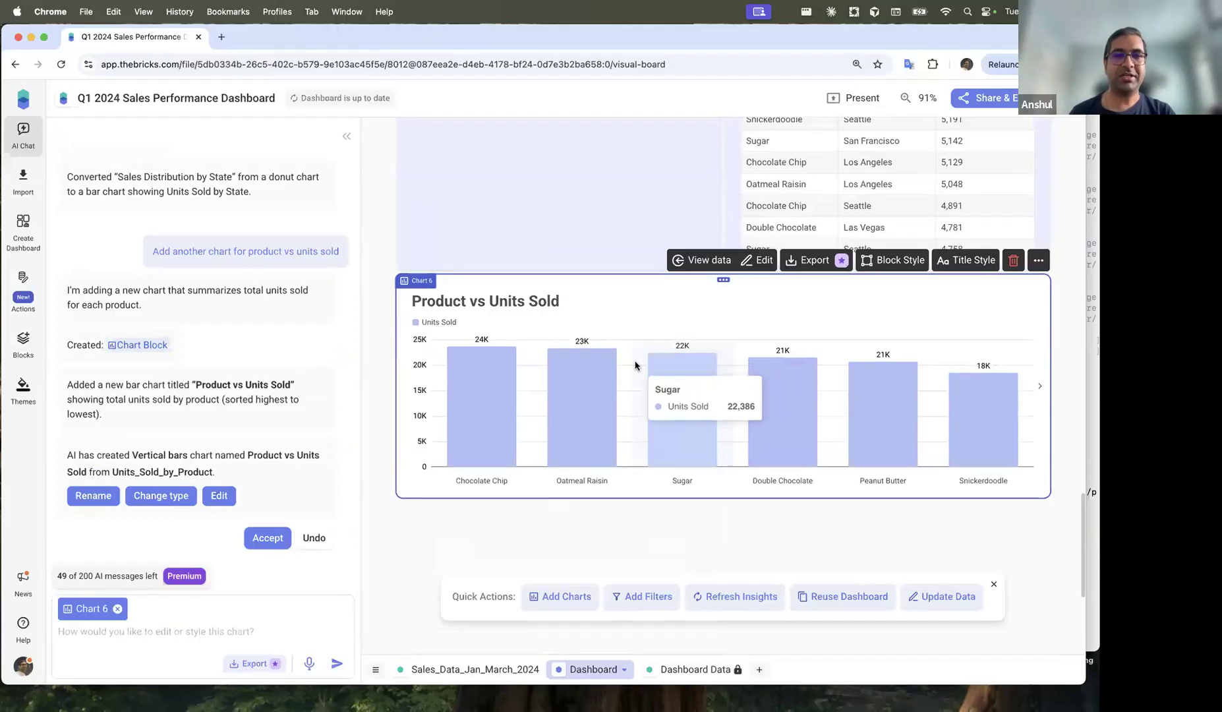
{"action": "left_click", "coordinate": [374, 350]}
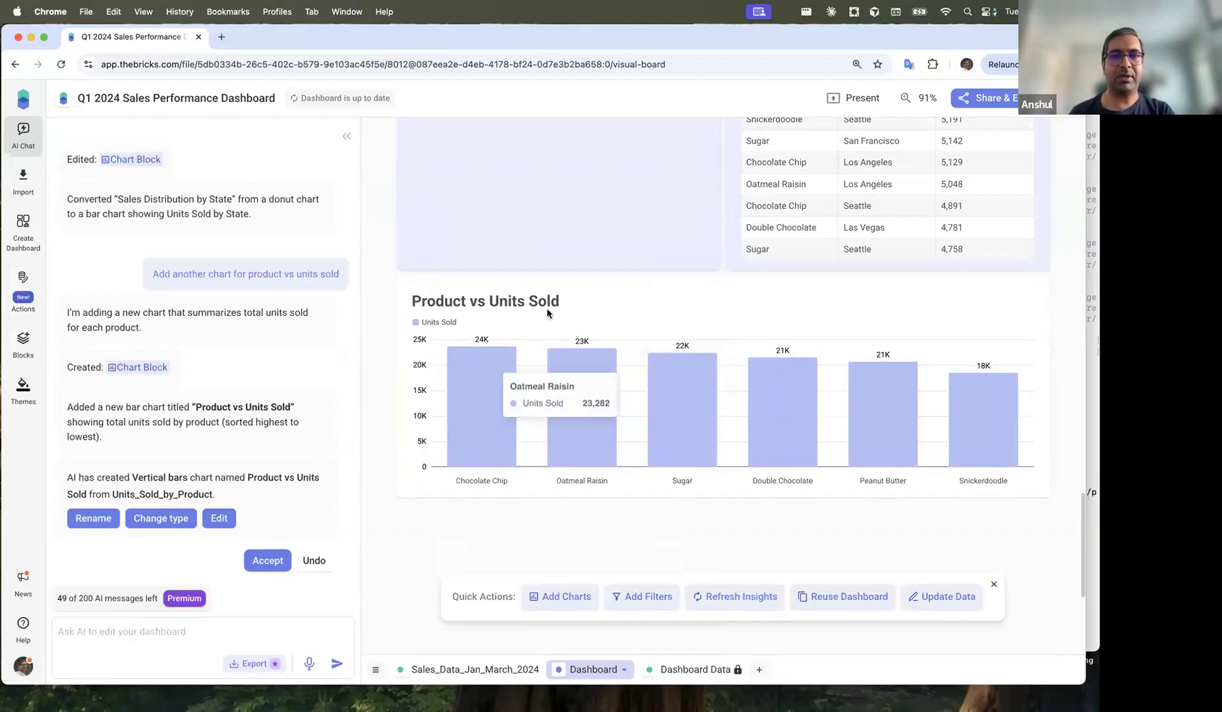
Step: Try a pale yellow background on the Units Sold by Product chart, reset it to white, then show Themes
{"action": "scroll", "coordinate": [547, 313], "scroll_direction": "up", "scroll_amount": 10}
{"action": "scroll", "coordinate": [547, 313], "scroll_direction": "up", "scroll_amount": 10}
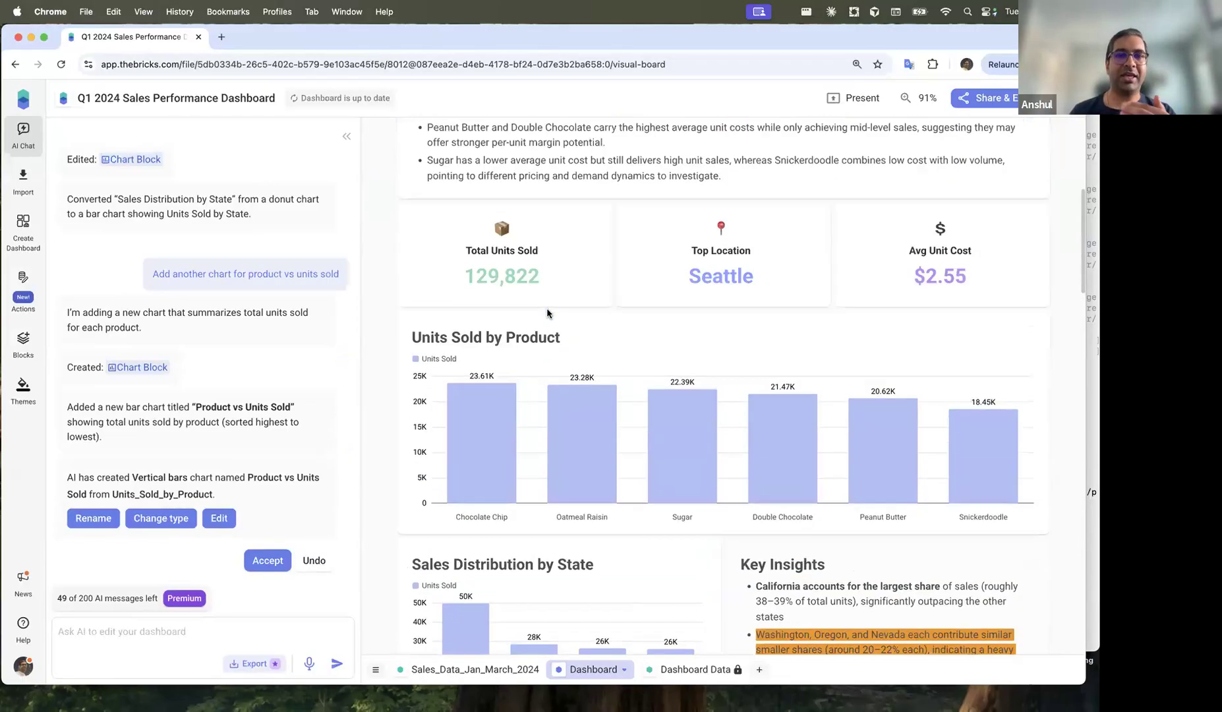
{"action": "scroll", "coordinate": [547, 313], "scroll_direction": "down", "scroll_amount": 4}
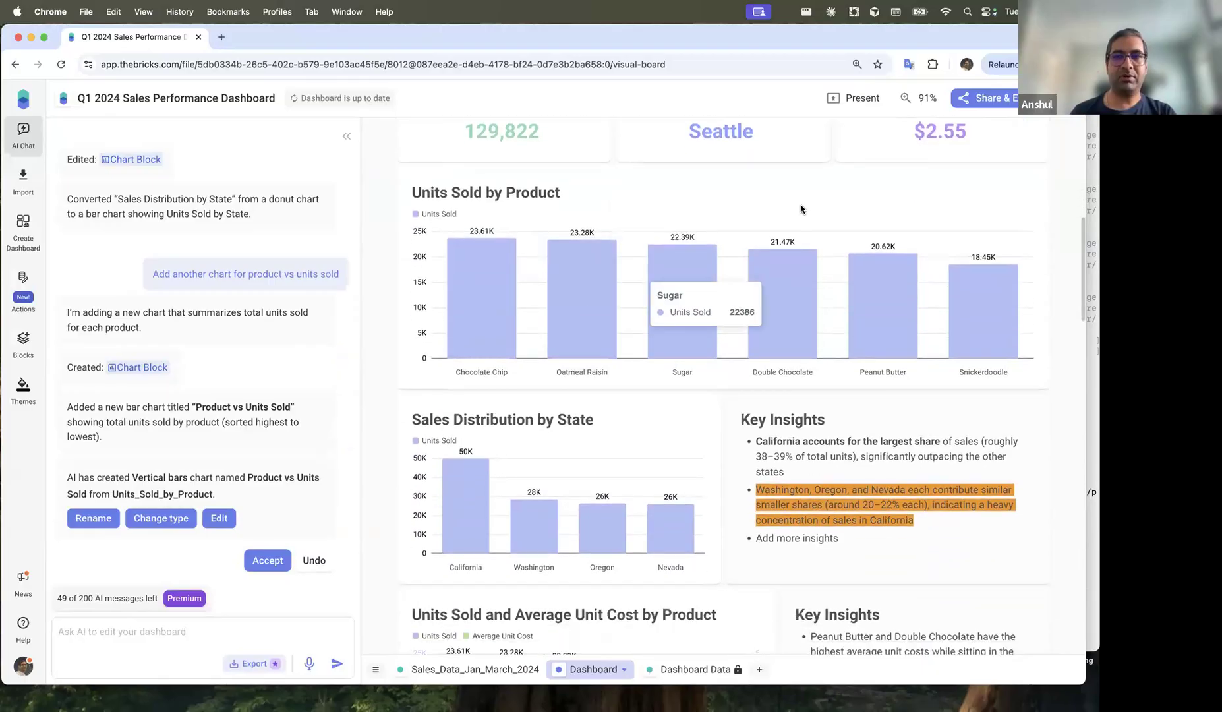
{"action": "left_click", "coordinate": [704, 217]}
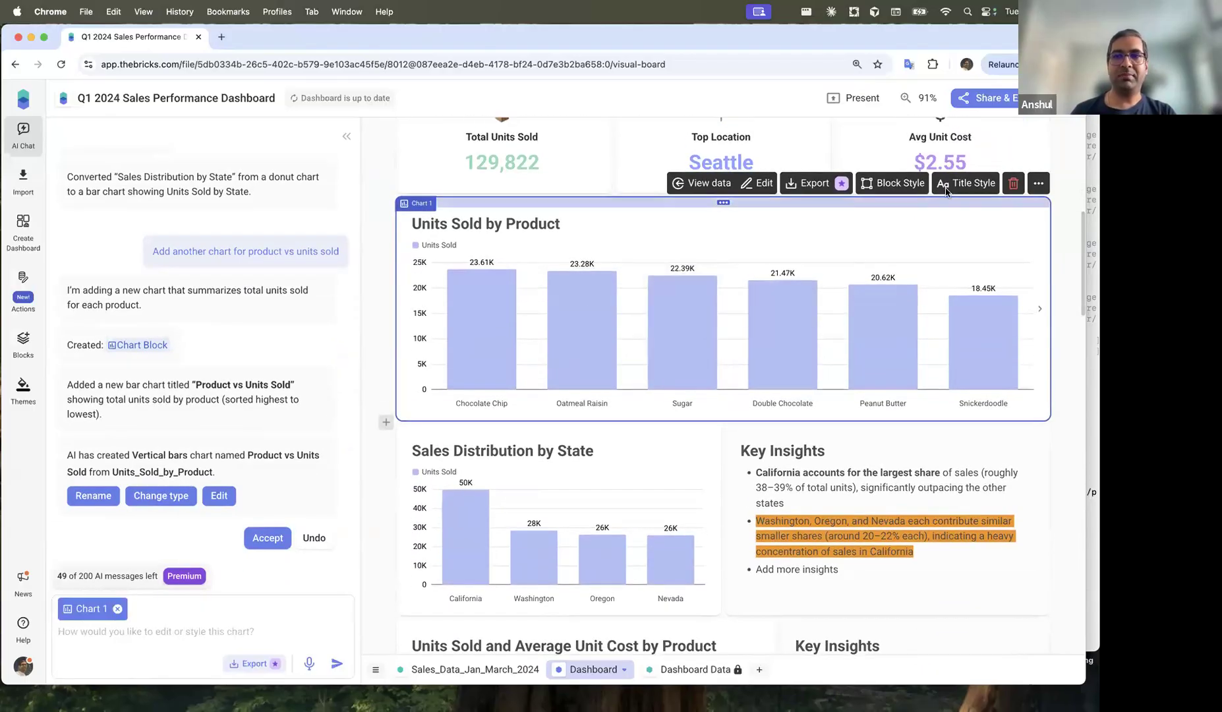
{"action": "left_click", "coordinate": [893, 183]}
{"action": "left_click", "coordinate": [889, 237]}
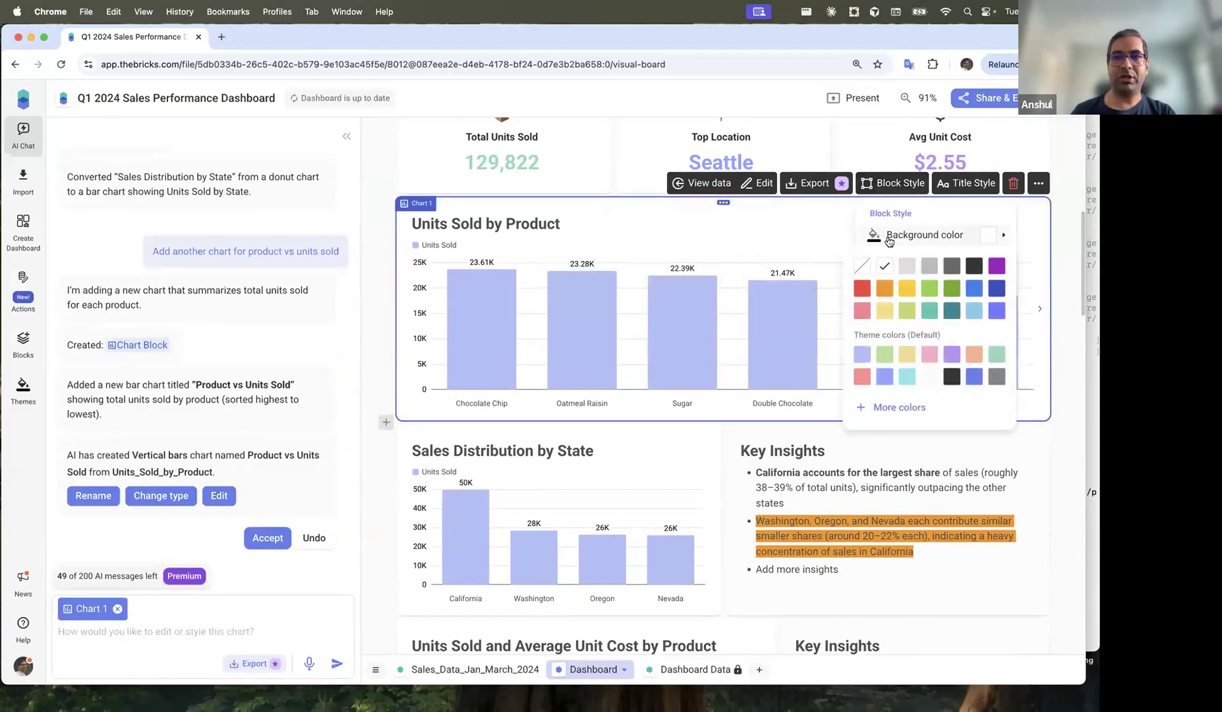
{"action": "left_click", "coordinate": [884, 309]}
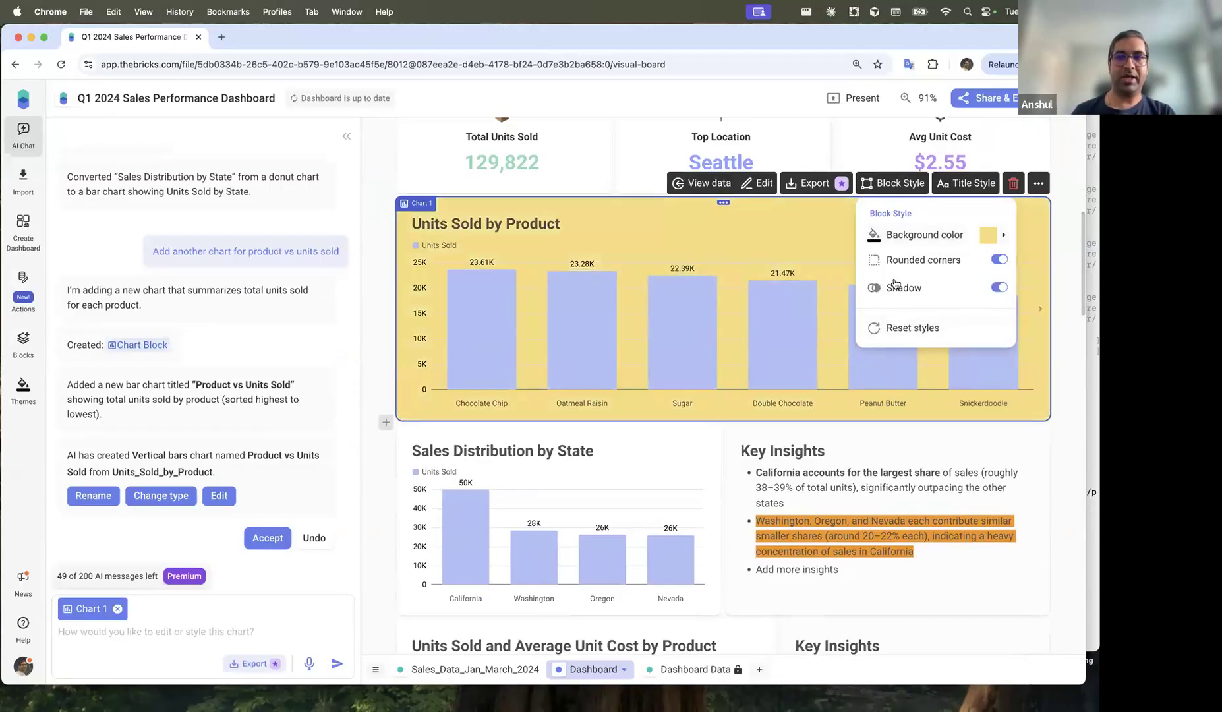
{"action": "left_click", "coordinate": [936, 329]}
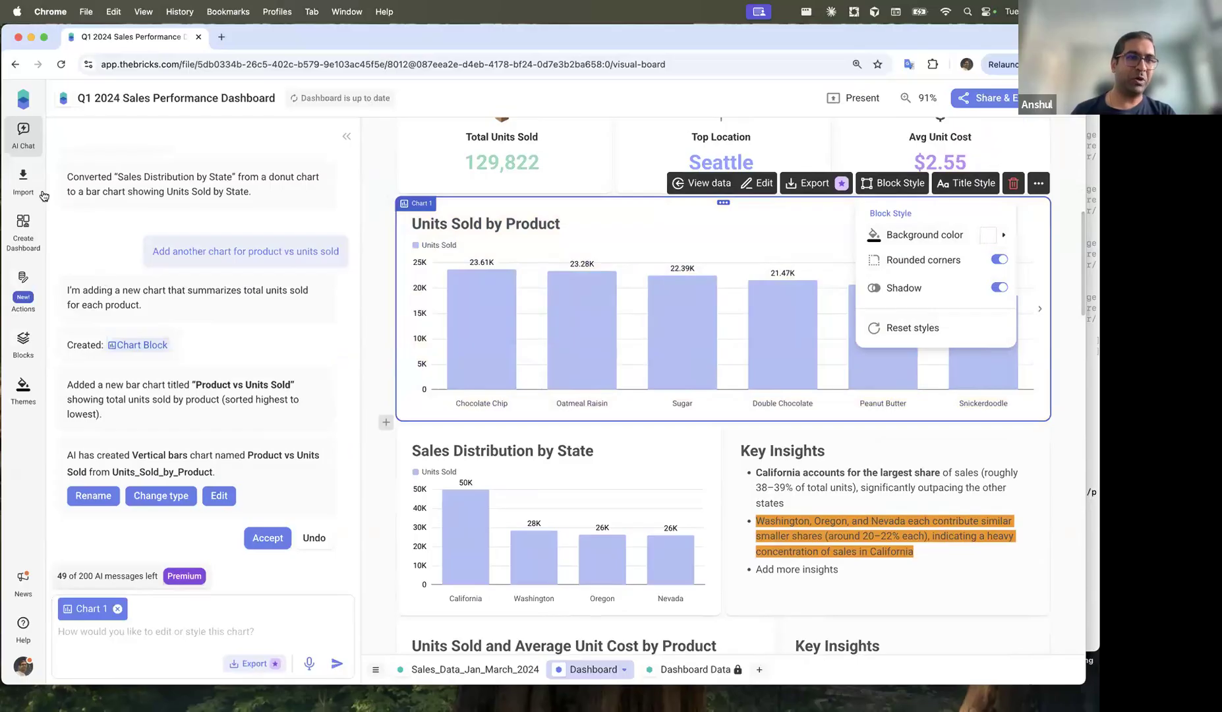
{"action": "left_click", "coordinate": [33, 401]}
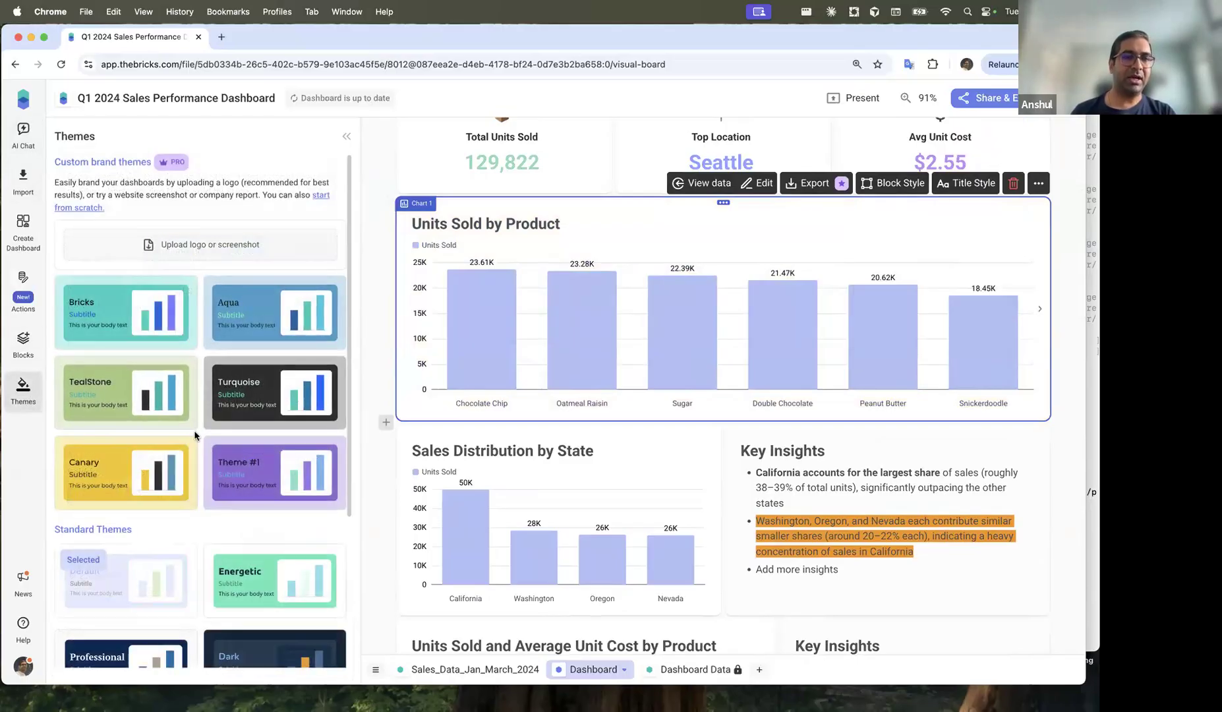
Step: Preview the Energetic and then the Corporate standard themes on the dashboard
{"action": "scroll", "coordinate": [198, 422], "scroll_direction": "down", "scroll_amount": 5}
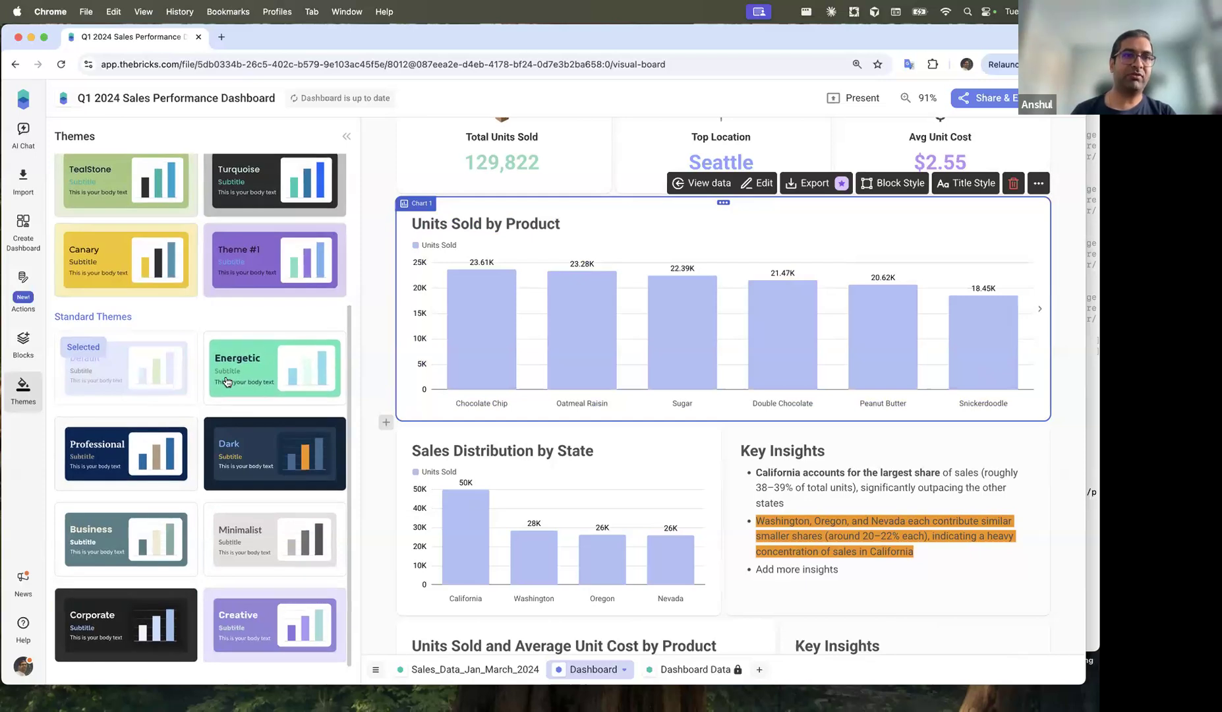
{"action": "left_click", "coordinate": [308, 369]}
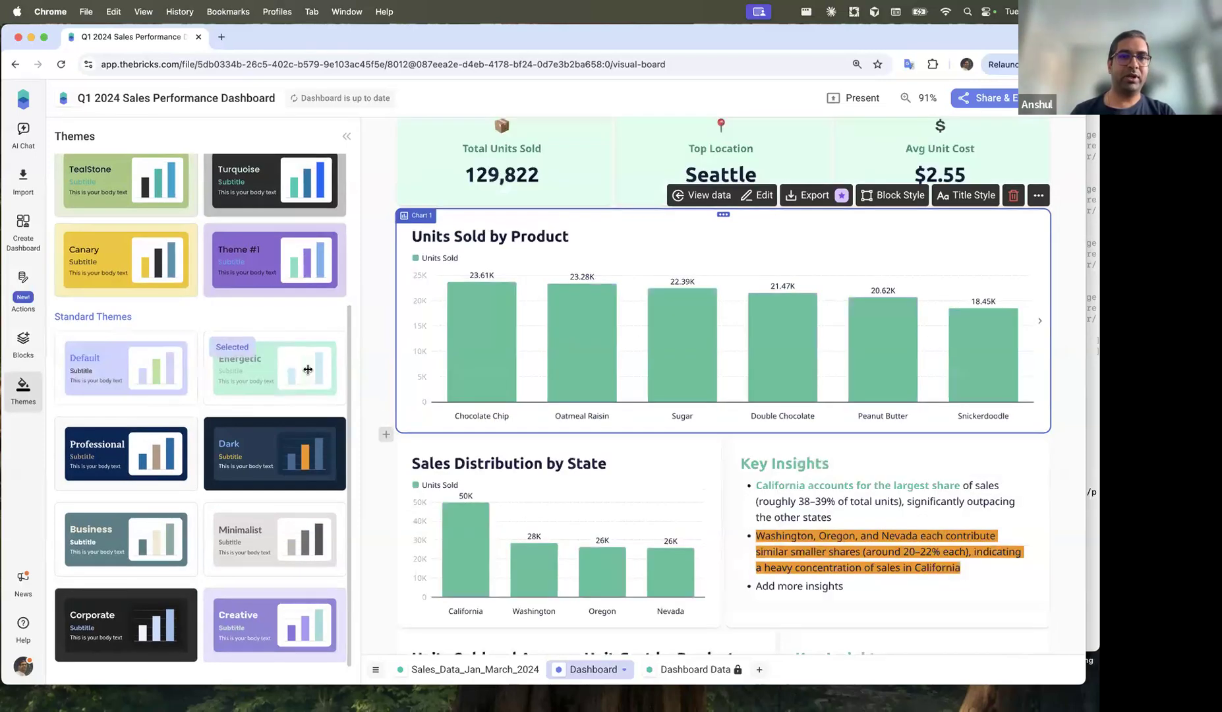
{"action": "scroll", "coordinate": [733, 307], "scroll_direction": "down", "scroll_amount": 10}
{"action": "scroll", "coordinate": [734, 312], "scroll_direction": "down", "scroll_amount": 5}
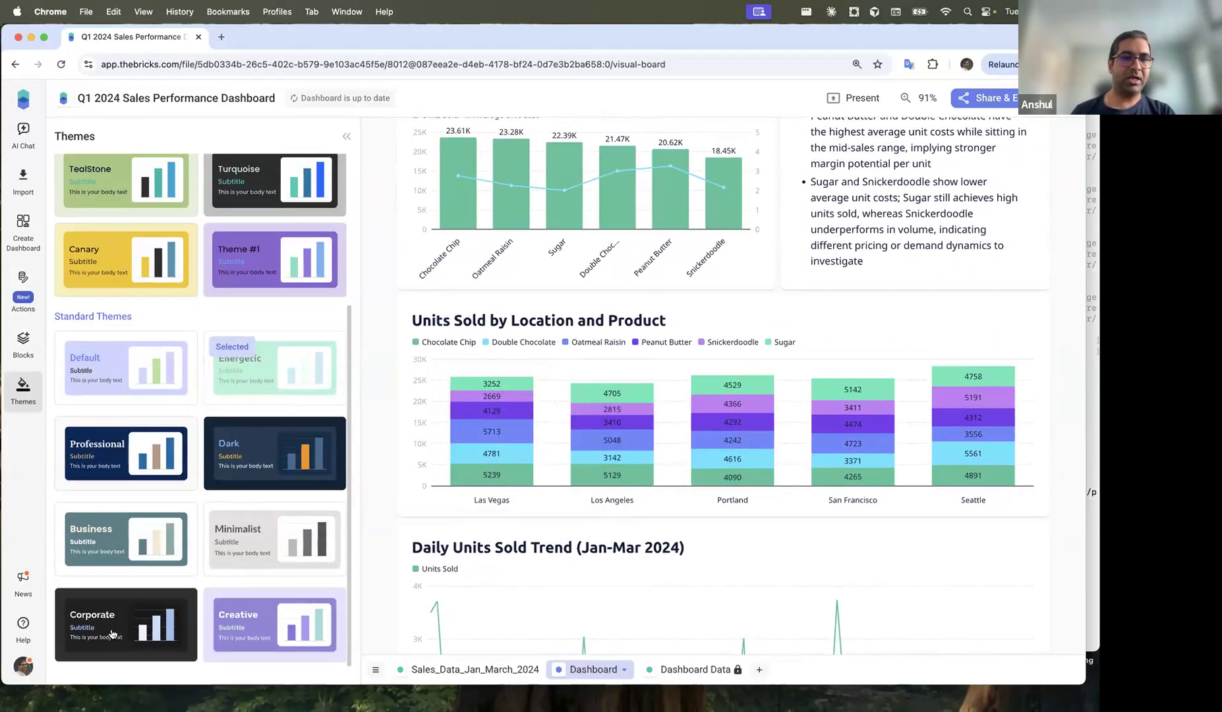
{"action": "left_click", "coordinate": [110, 634]}
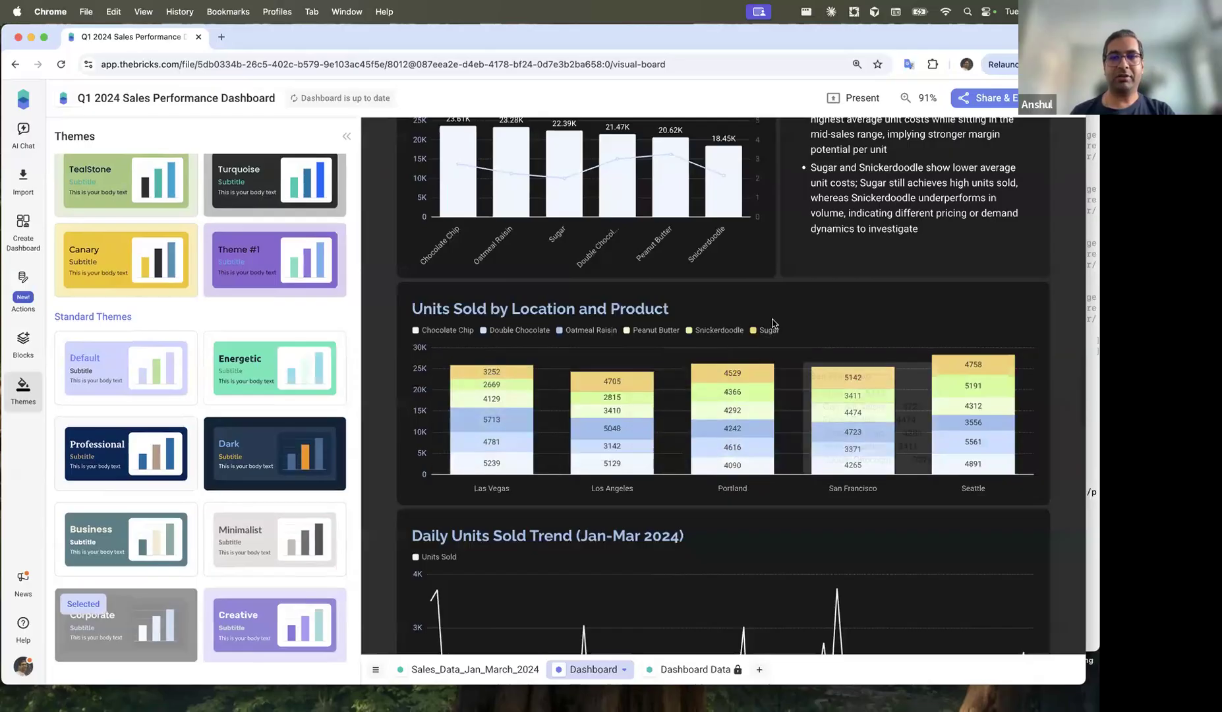
{"action": "scroll", "coordinate": [758, 343], "scroll_direction": "up", "scroll_amount": 12}
{"action": "scroll", "coordinate": [723, 425], "scroll_direction": "down", "scroll_amount": 10}
Step: Apply the Professional theme and scroll through the restyled dashboard down to Product vs Units Sold
{"action": "left_click", "coordinate": [125, 454]}
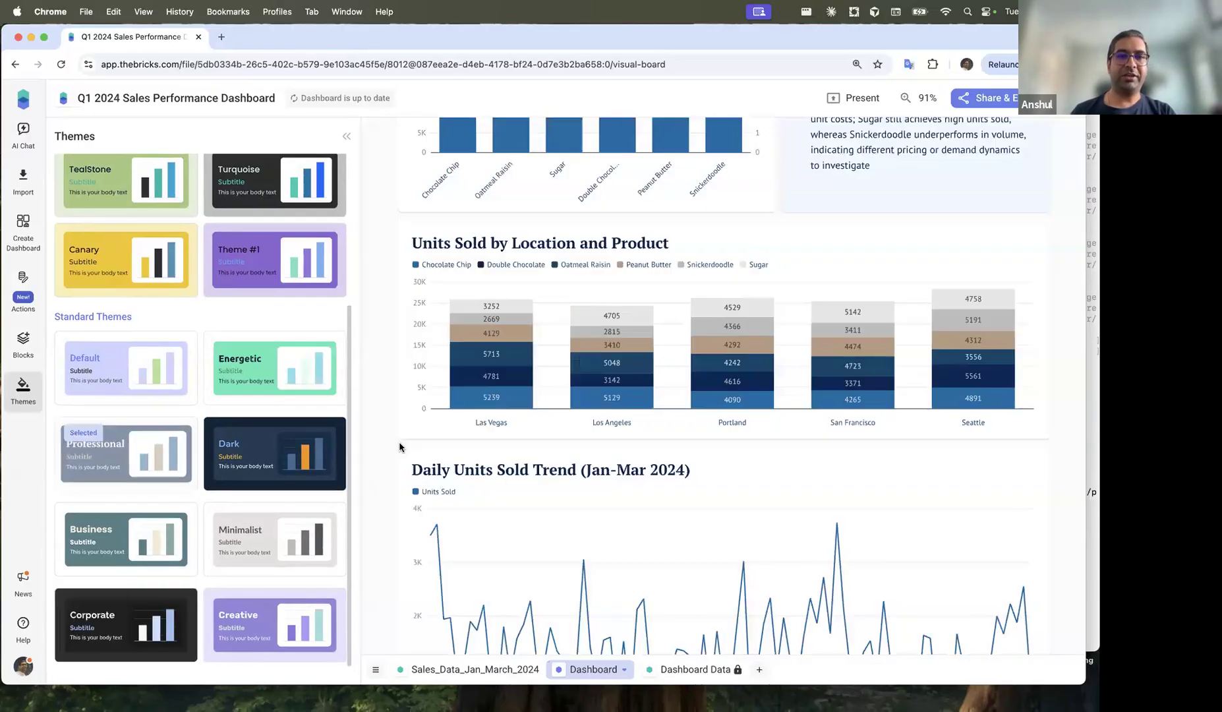
{"action": "scroll", "coordinate": [730, 298], "scroll_direction": "up", "scroll_amount": 10}
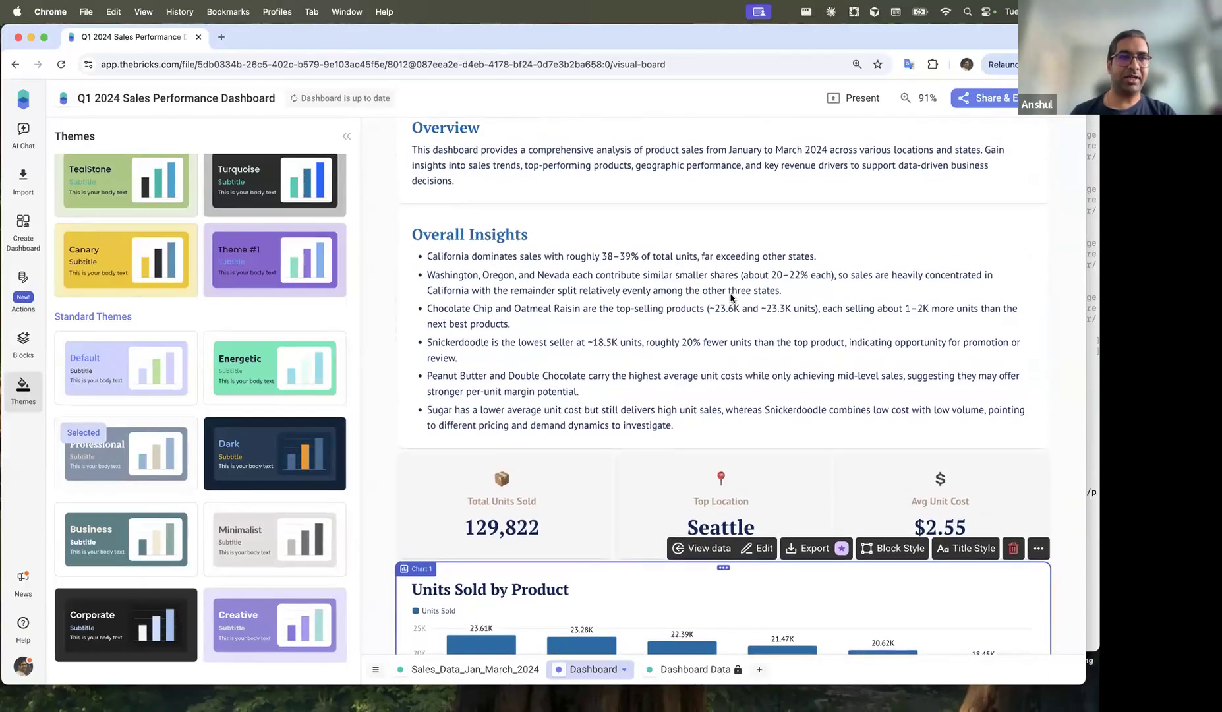
{"action": "scroll", "coordinate": [718, 298], "scroll_direction": "down", "scroll_amount": 5}
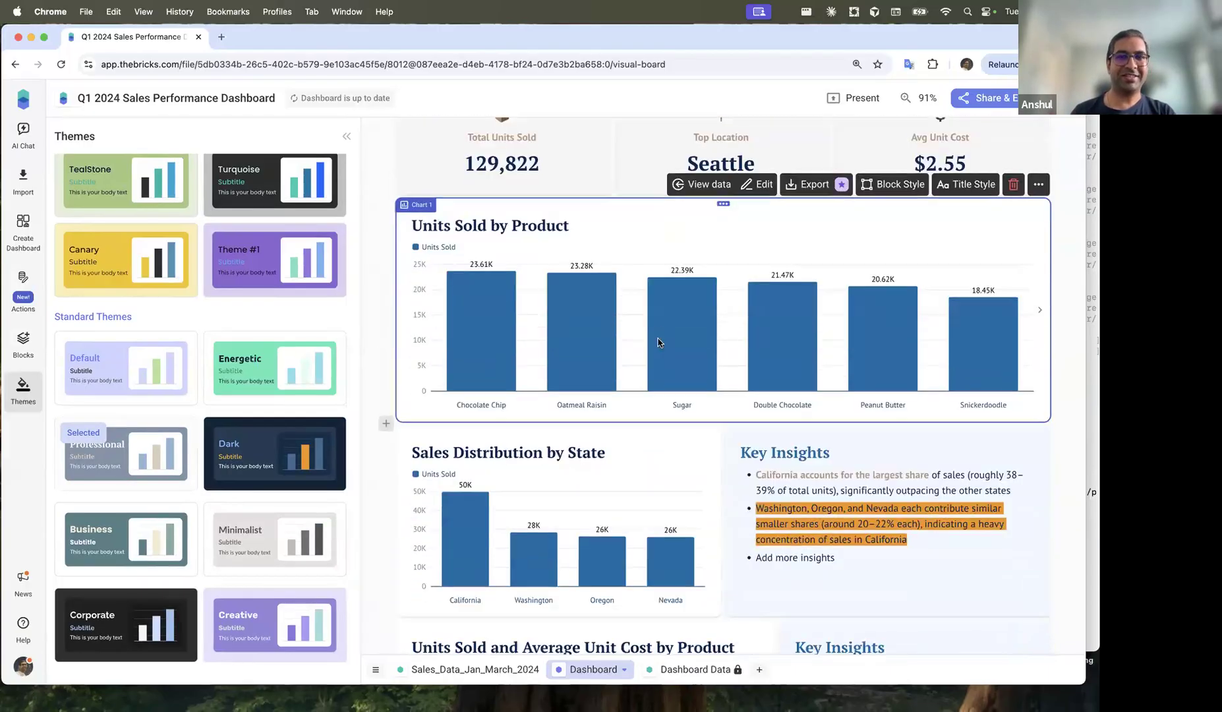
{"action": "scroll", "coordinate": [658, 342], "scroll_direction": "down", "scroll_amount": 7}
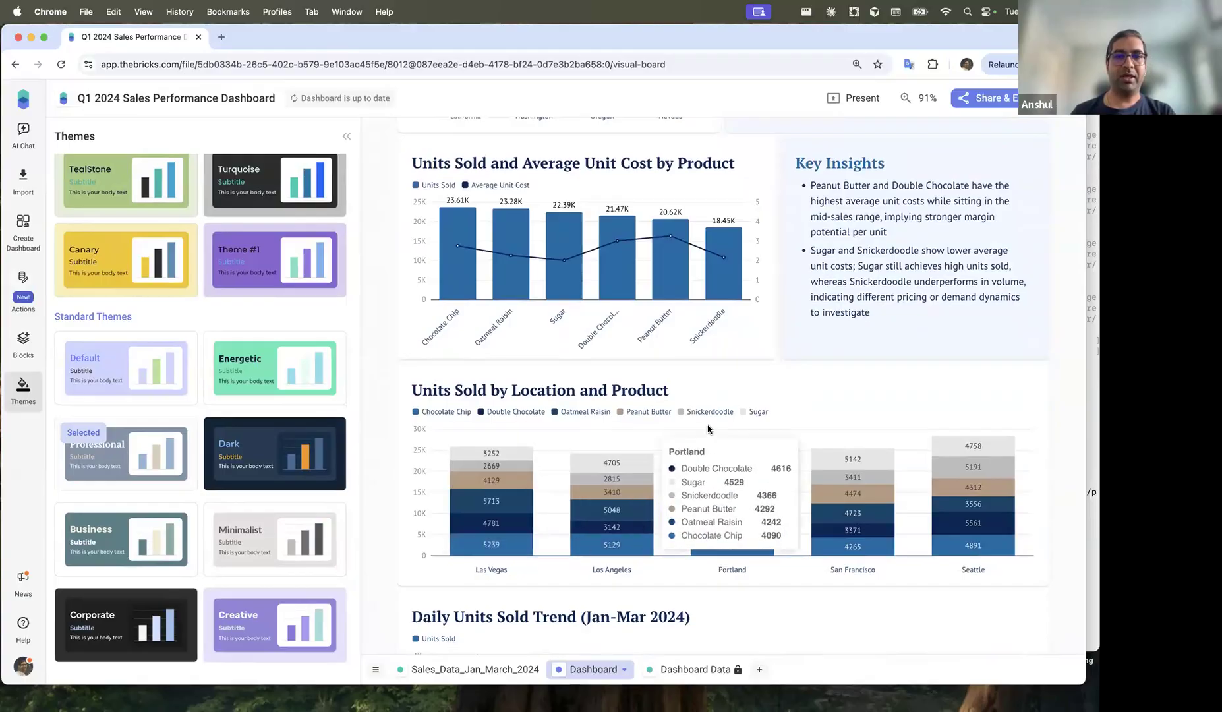
{"action": "scroll", "coordinate": [707, 429], "scroll_direction": "down", "scroll_amount": 10}
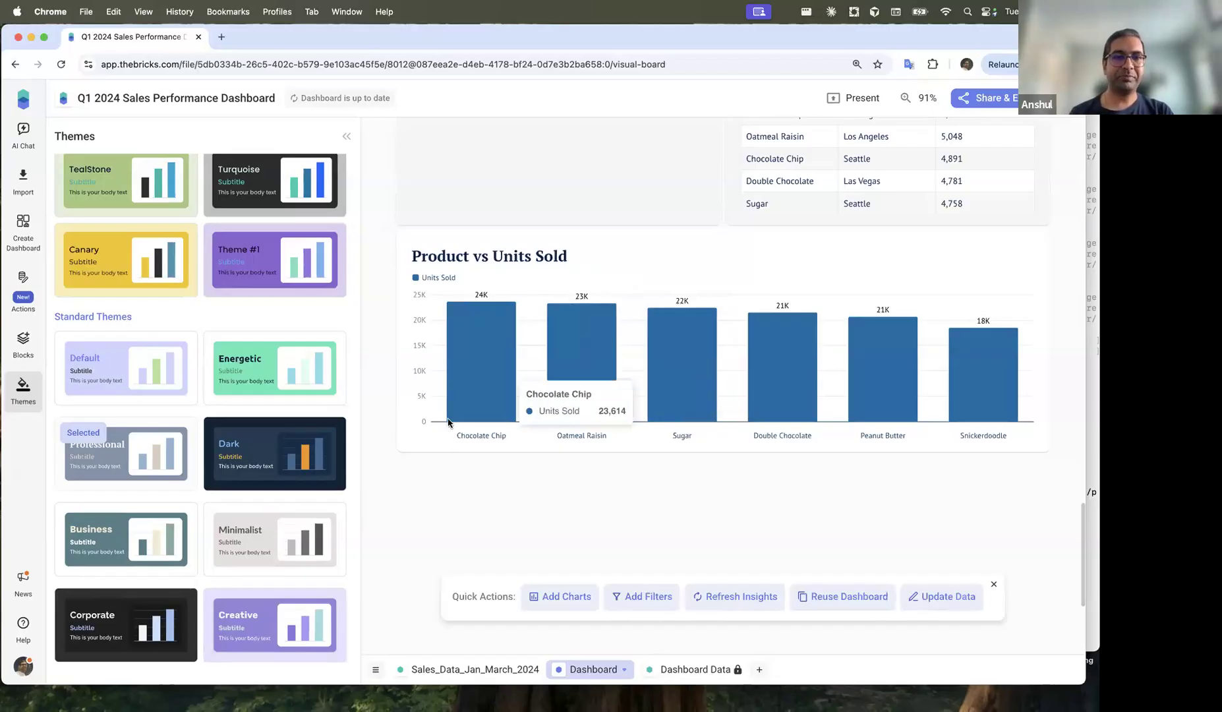
{"action": "scroll", "coordinate": [382, 395], "scroll_direction": "up", "scroll_amount": 10}
{"action": "scroll", "coordinate": [383, 397], "scroll_direction": "up", "scroll_amount": 7}
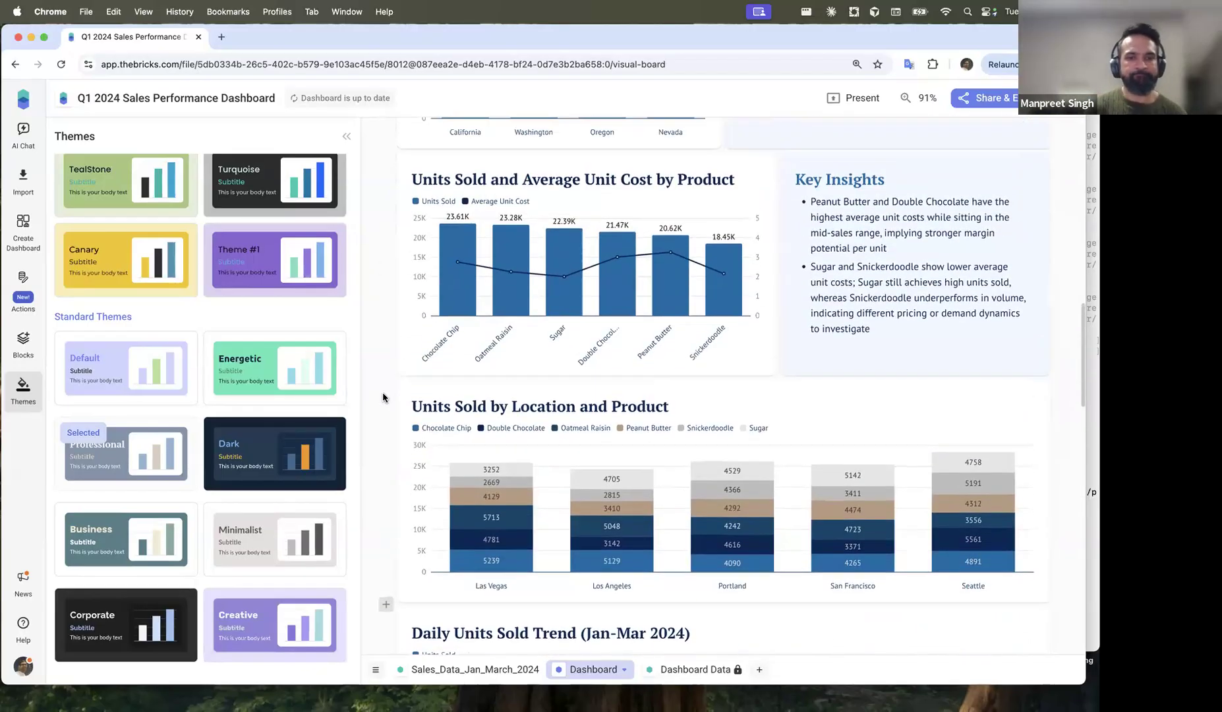
{"action": "scroll", "coordinate": [385, 294], "scroll_direction": "up", "scroll_amount": 4}
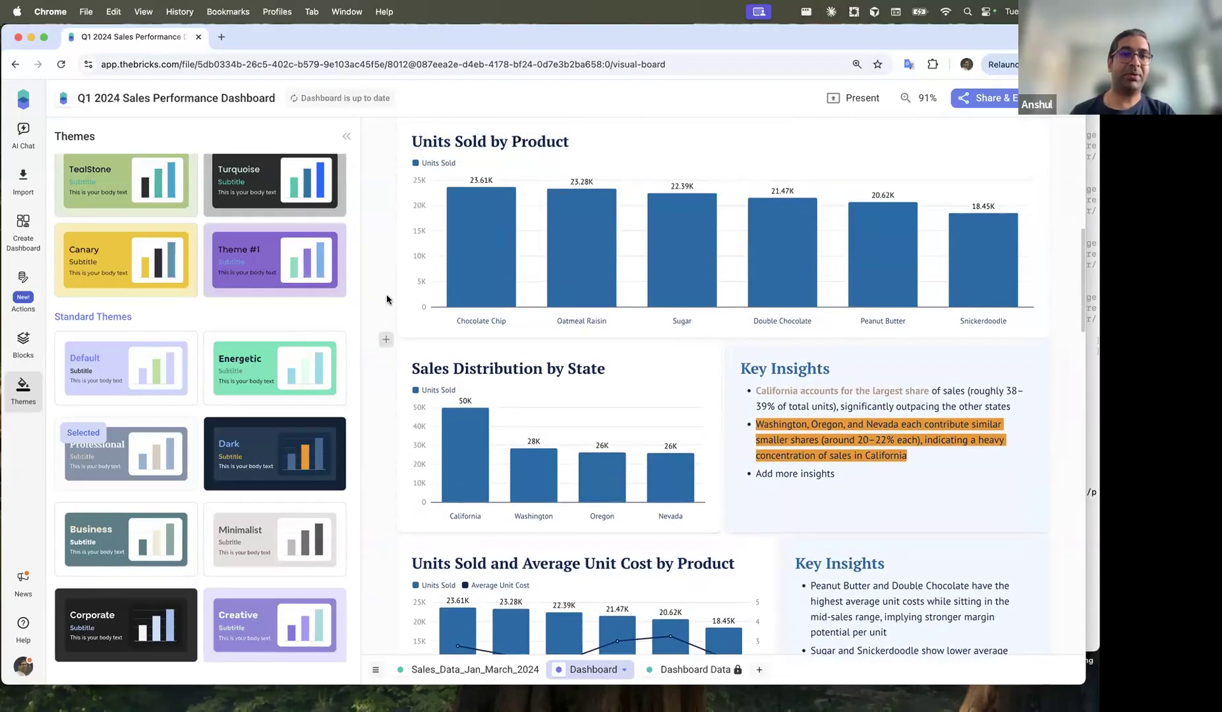
{"action": "scroll", "coordinate": [378, 289], "scroll_direction": "up", "scroll_amount": 7}
{"action": "scroll", "coordinate": [378, 288], "scroll_direction": "up", "scroll_amount": 2}
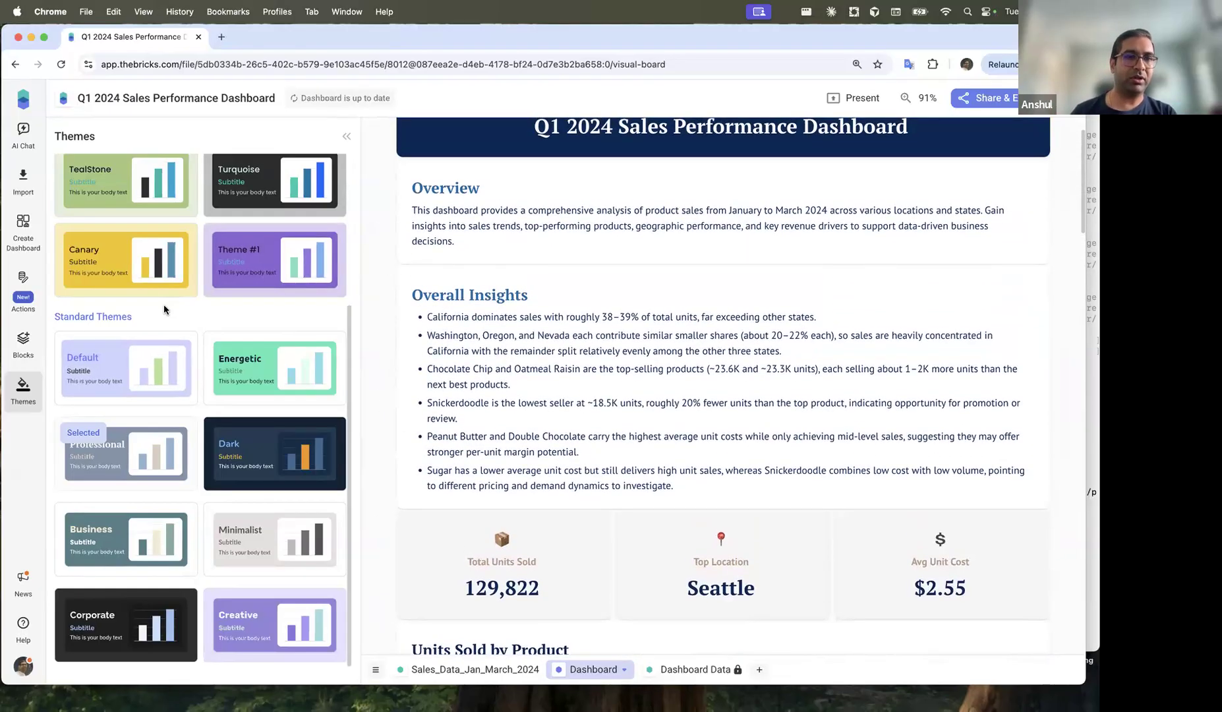
Step: Turn the bottom empty block into an image block with branding.jpg, stretched across the dashboard width
{"action": "scroll", "coordinate": [163, 304], "scroll_direction": "up", "scroll_amount": 4}
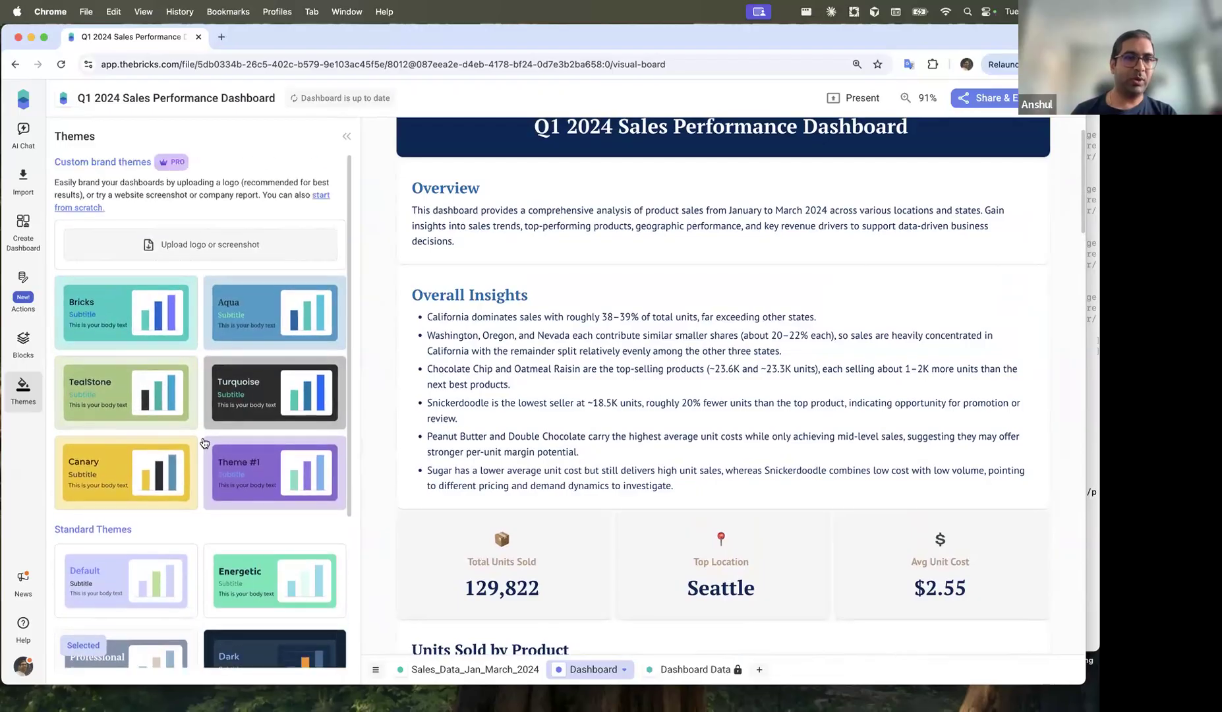
{"action": "scroll", "coordinate": [666, 399], "scroll_direction": "down", "scroll_amount": 1}
{"action": "scroll", "coordinate": [666, 401], "scroll_direction": "down", "scroll_amount": 20}
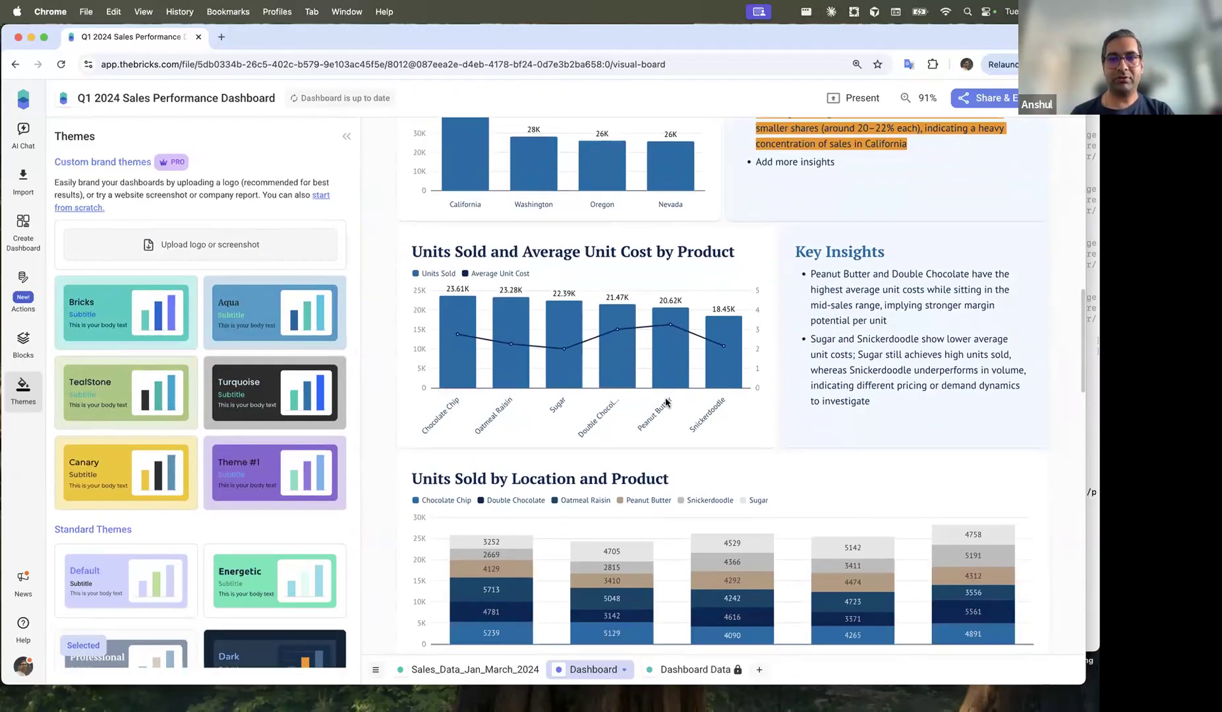
{"action": "left_click", "coordinate": [676, 343]}
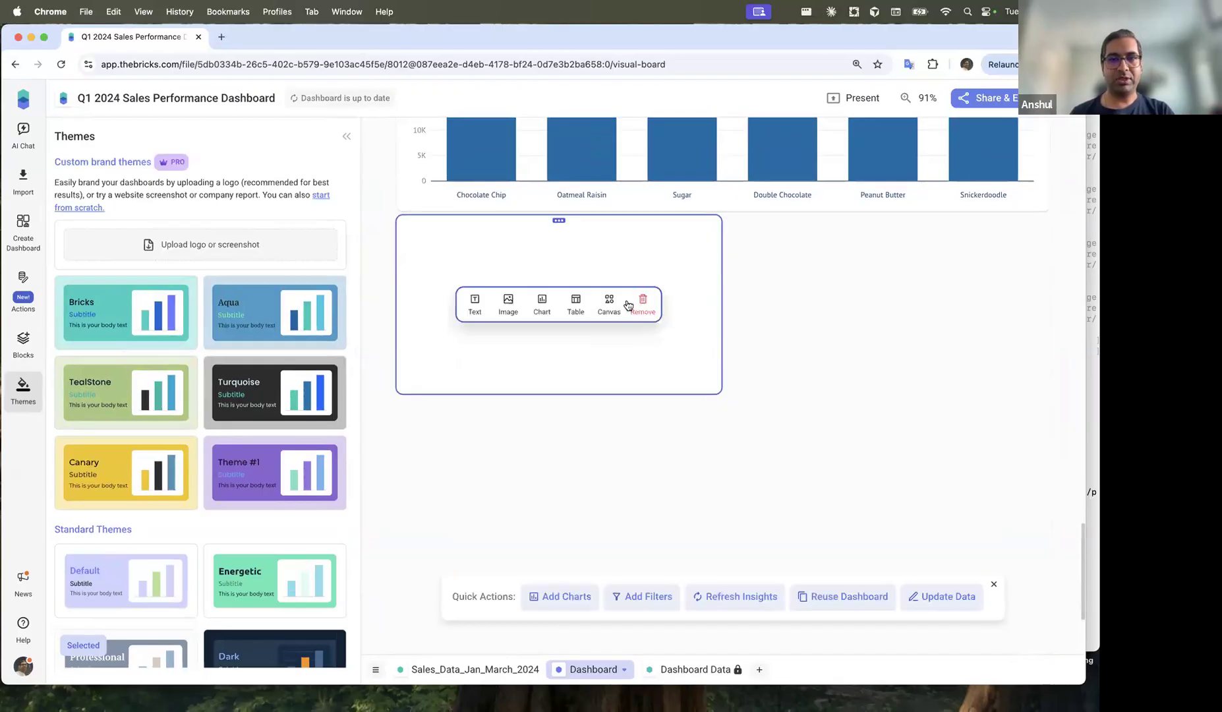
{"action": "left_click", "coordinate": [507, 308]}
{"action": "left_click", "coordinate": [564, 319]}
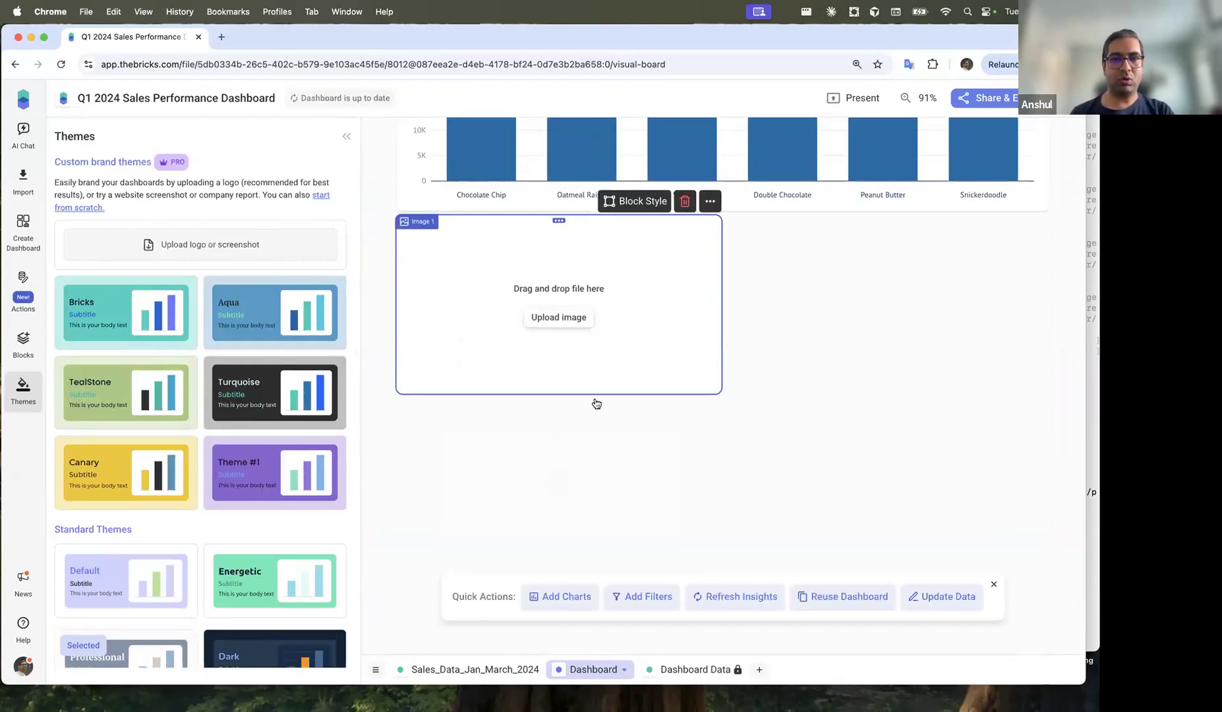
{"action": "left_click", "coordinate": [368, 226]}
{"action": "left_click", "coordinate": [857, 532]}
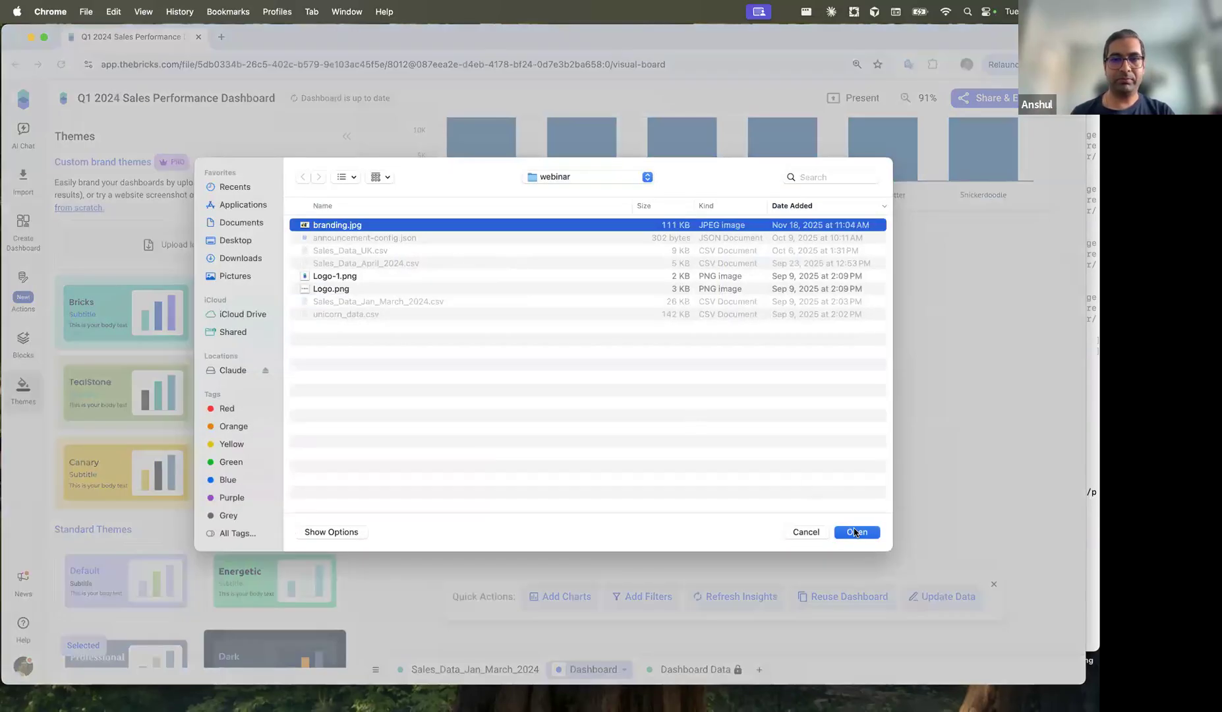
{"action": "left_click_drag", "start_coordinate": [720, 390], "coordinate": [1052, 527]}
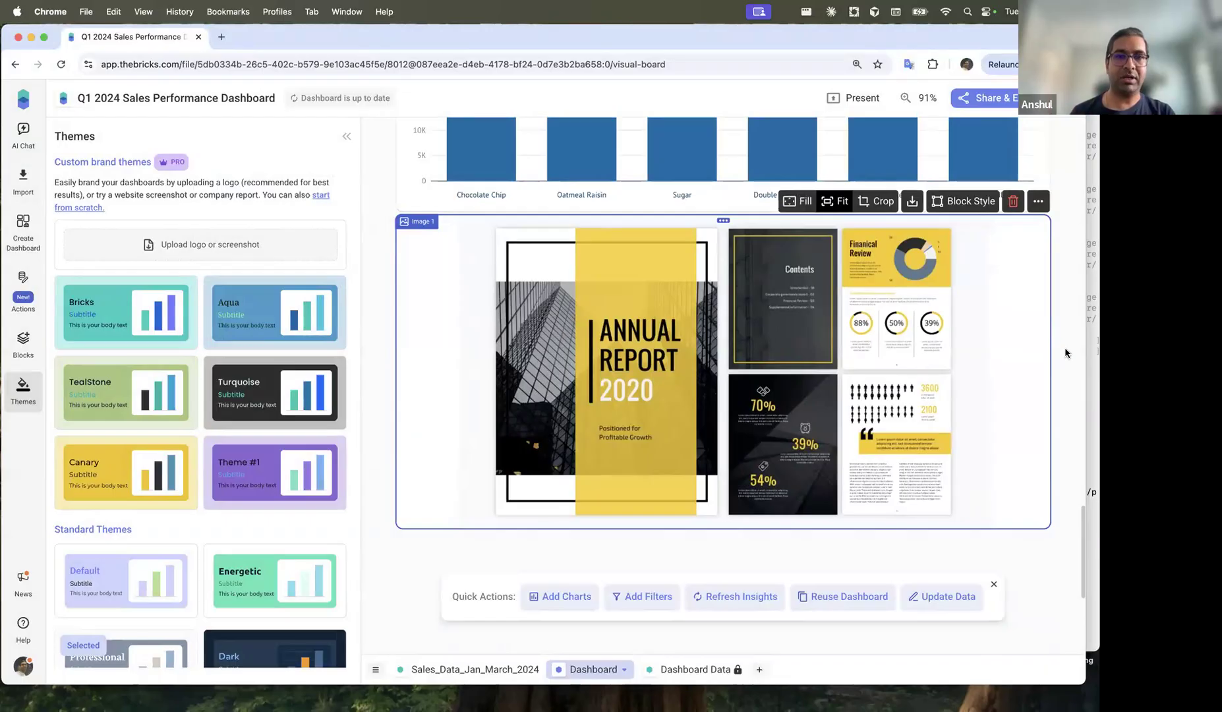
Step: Generate and apply a custom brand theme from branding.jpg
{"action": "left_click", "coordinate": [232, 246]}
{"action": "left_click", "coordinate": [363, 225]}
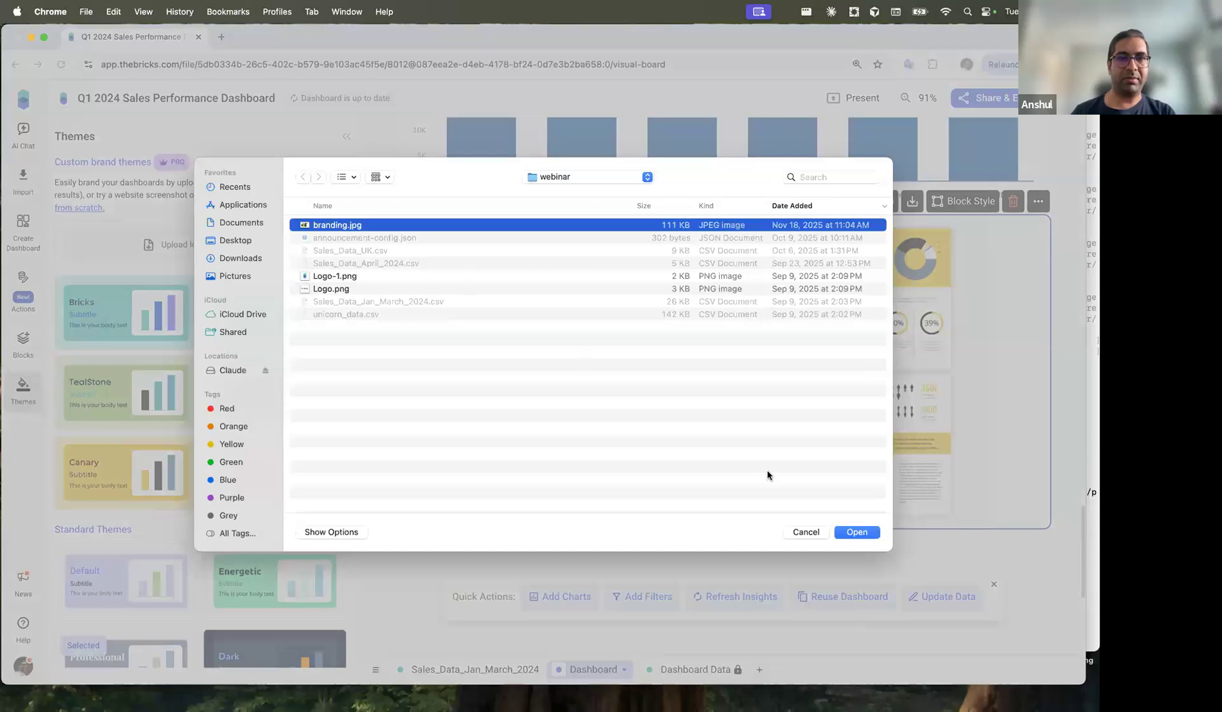
{"action": "left_click", "coordinate": [857, 532]}
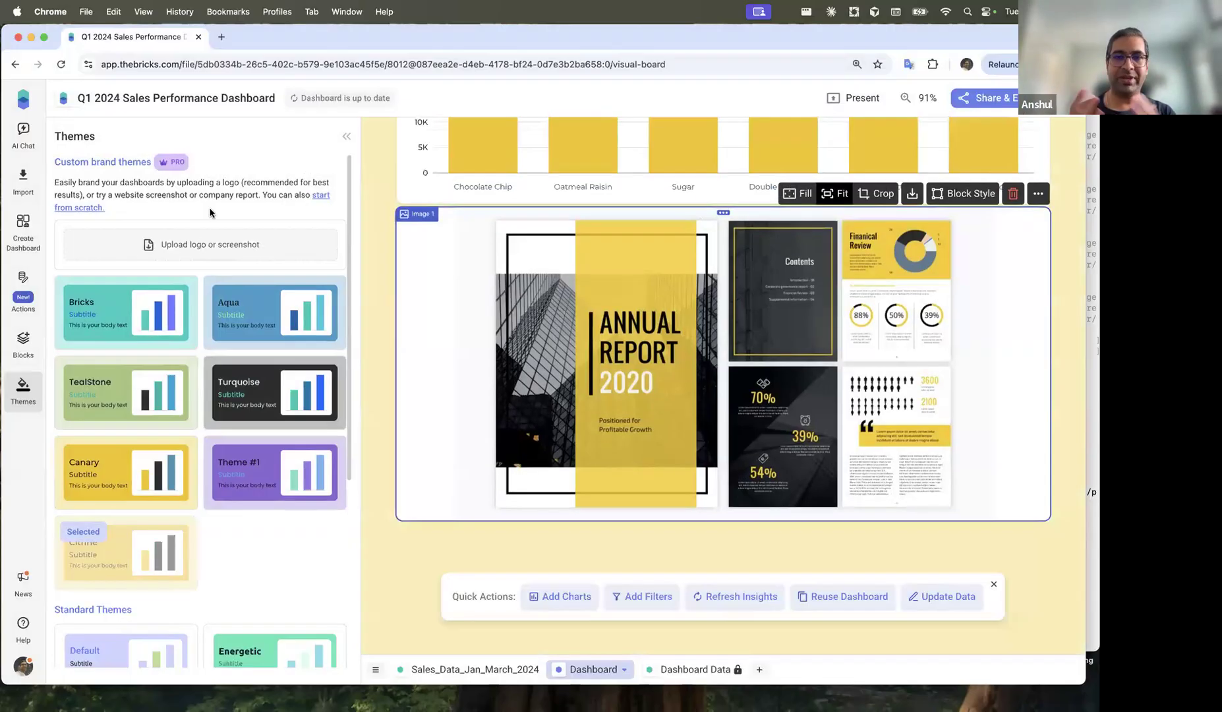
Step: Delete the Image 1 branding block and return to the top of the dashboard
{"action": "scroll", "coordinate": [373, 291], "scroll_direction": "up", "scroll_amount": 8}
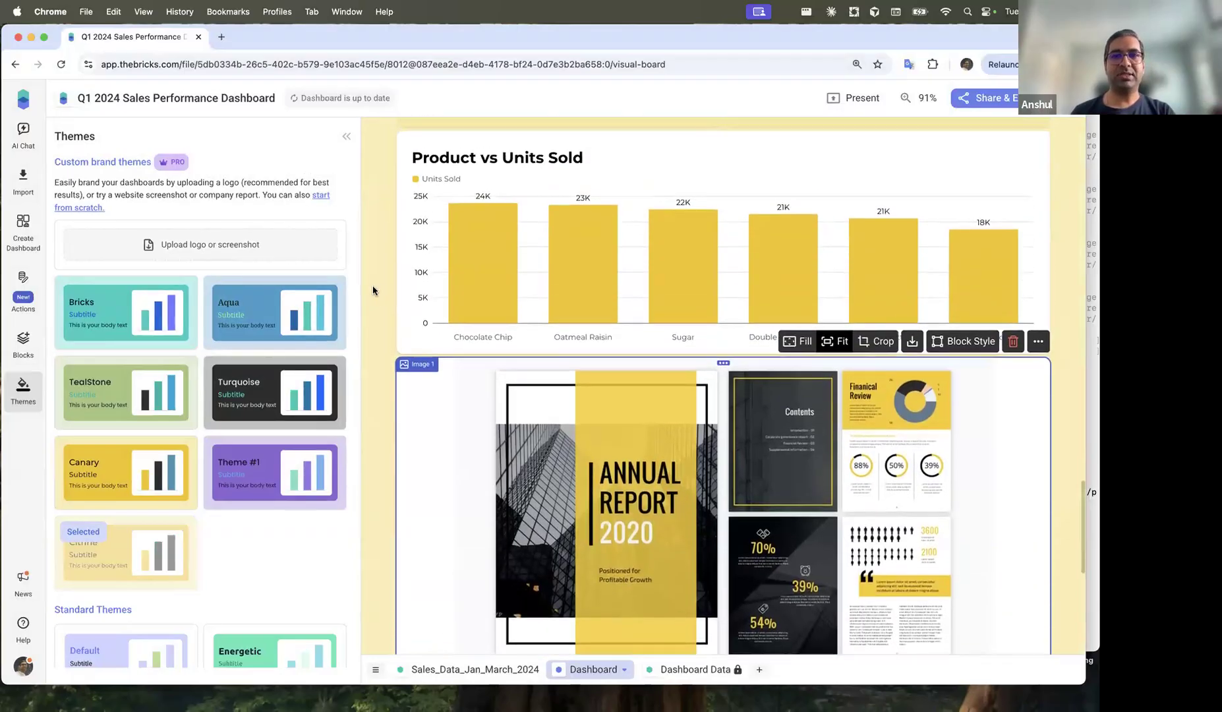
{"action": "scroll", "coordinate": [373, 290], "scroll_direction": "up", "scroll_amount": 15}
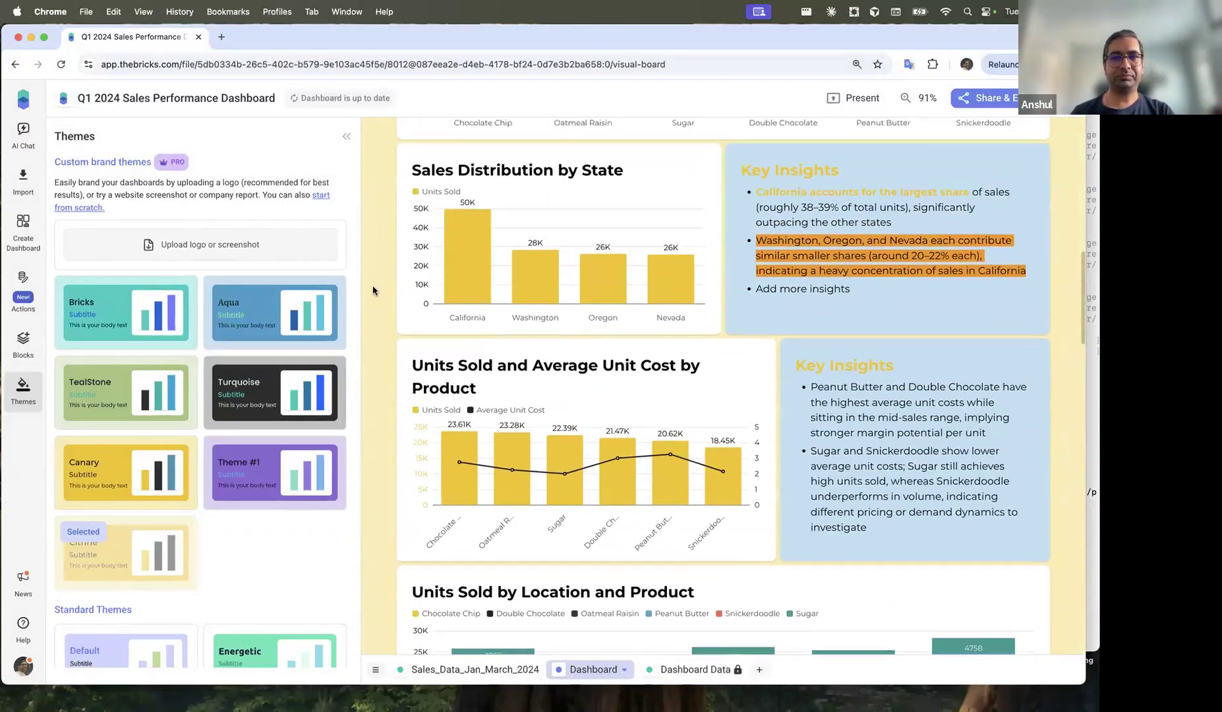
{"action": "scroll", "coordinate": [373, 290], "scroll_direction": "up", "scroll_amount": 5}
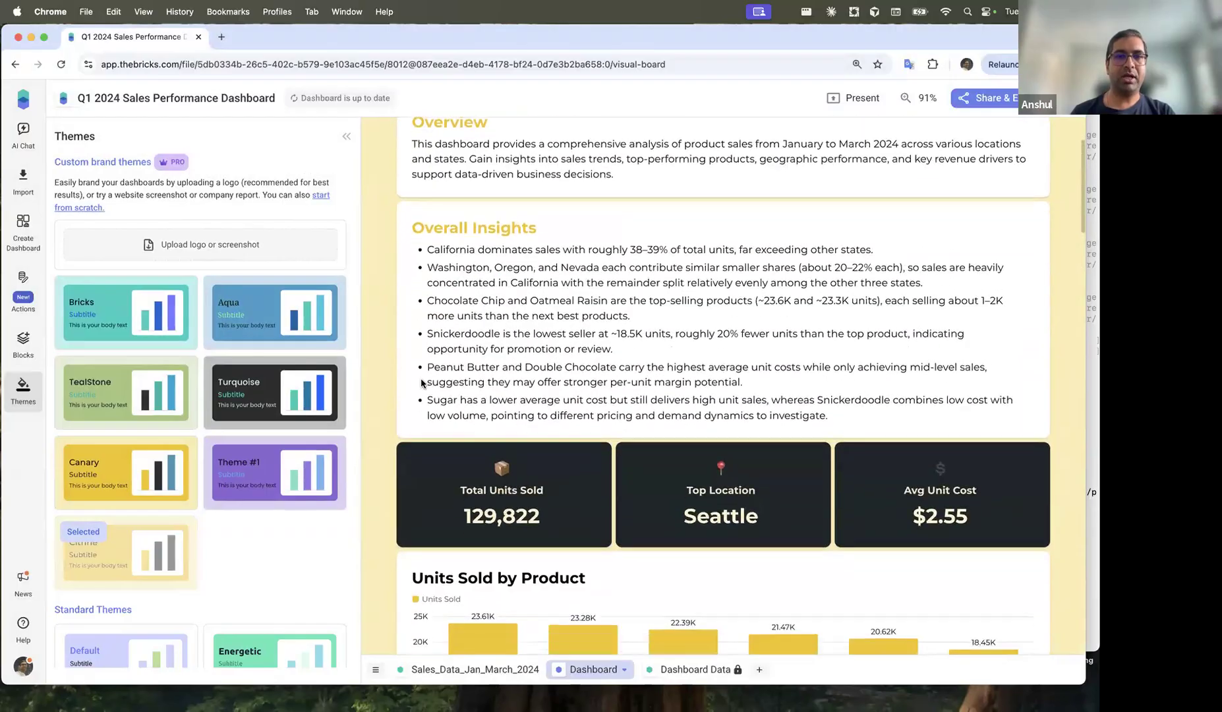
{"action": "scroll", "coordinate": [586, 389], "scroll_direction": "down", "scroll_amount": 4}
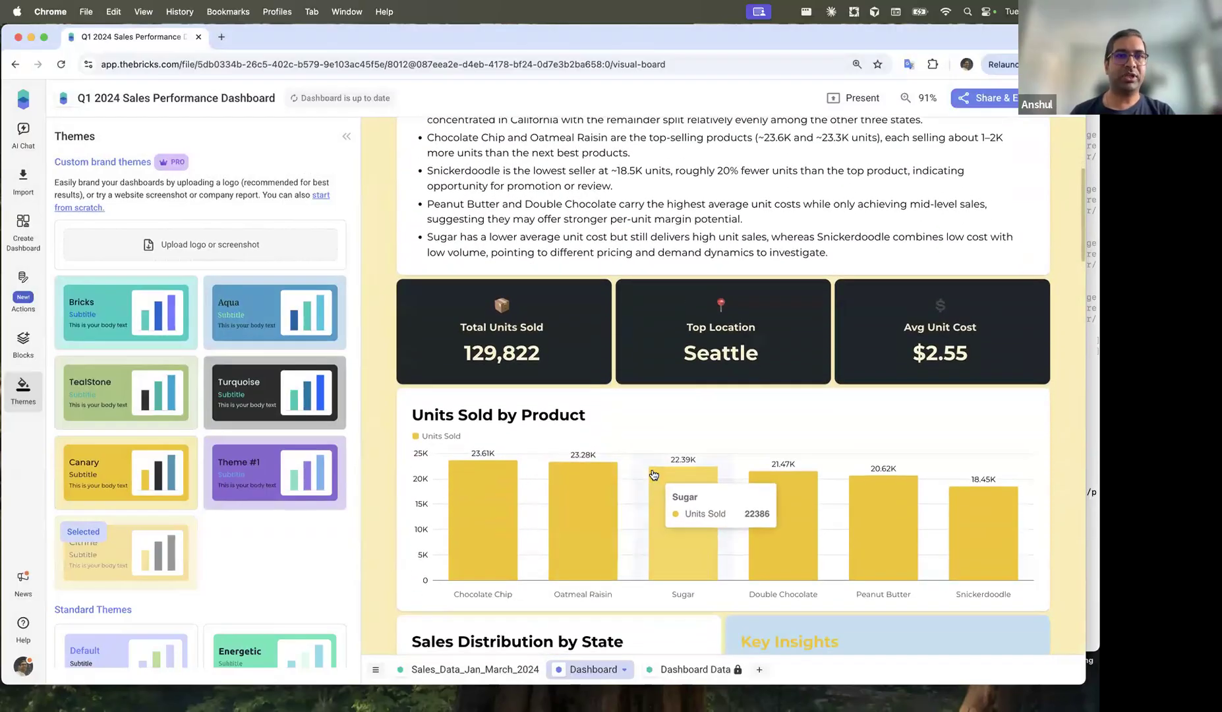
{"action": "scroll", "coordinate": [653, 473], "scroll_direction": "down", "scroll_amount": 20}
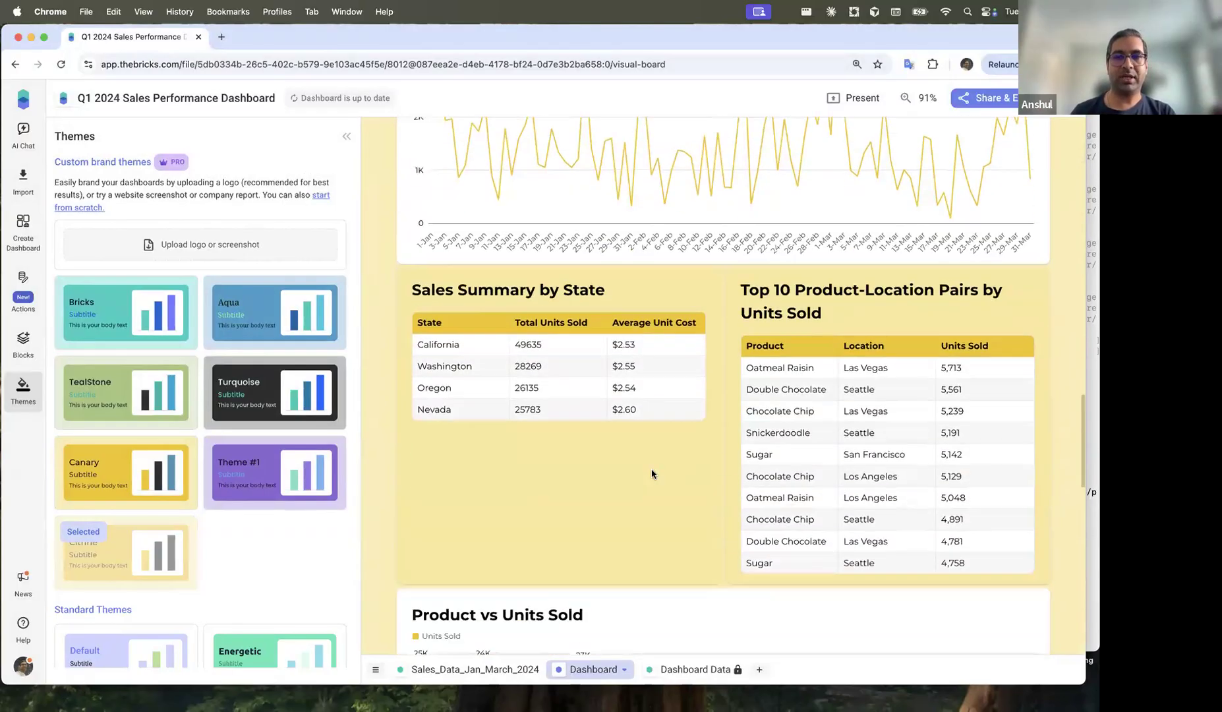
{"action": "left_click", "coordinate": [1013, 200]}
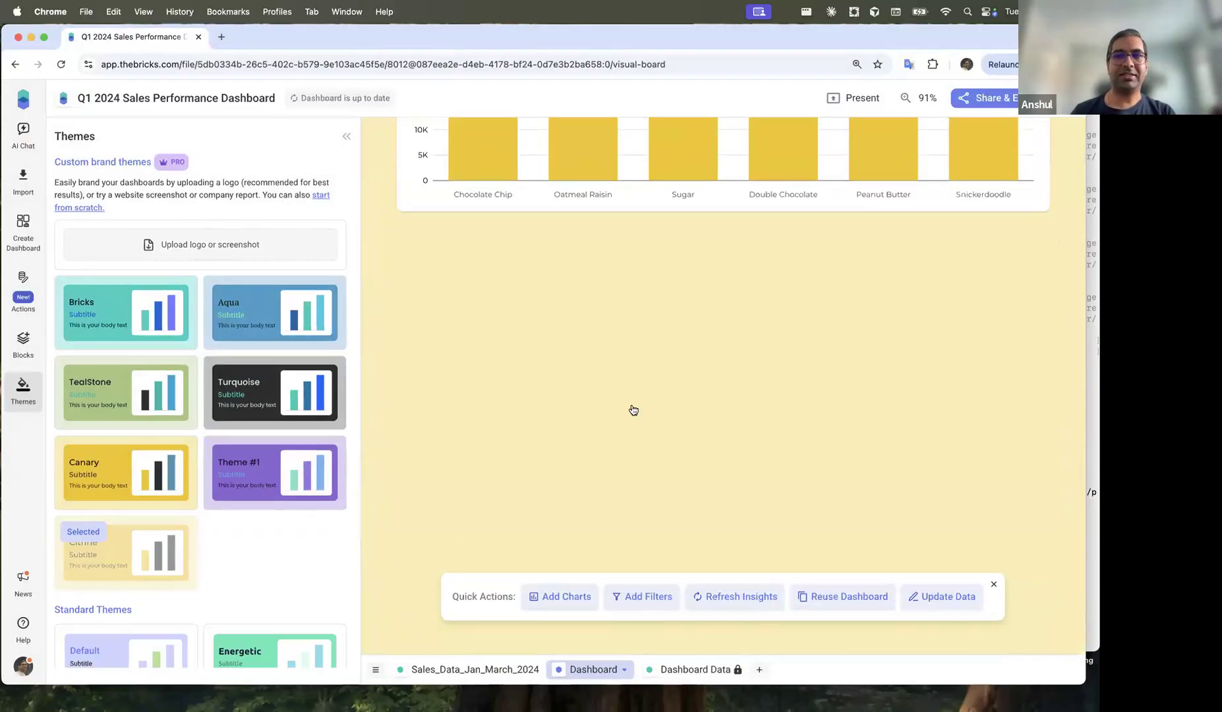
{"action": "scroll", "coordinate": [624, 407], "scroll_direction": "up", "scroll_amount": 5}
{"action": "scroll", "coordinate": [624, 407], "scroll_direction": "up", "scroll_amount": 15}
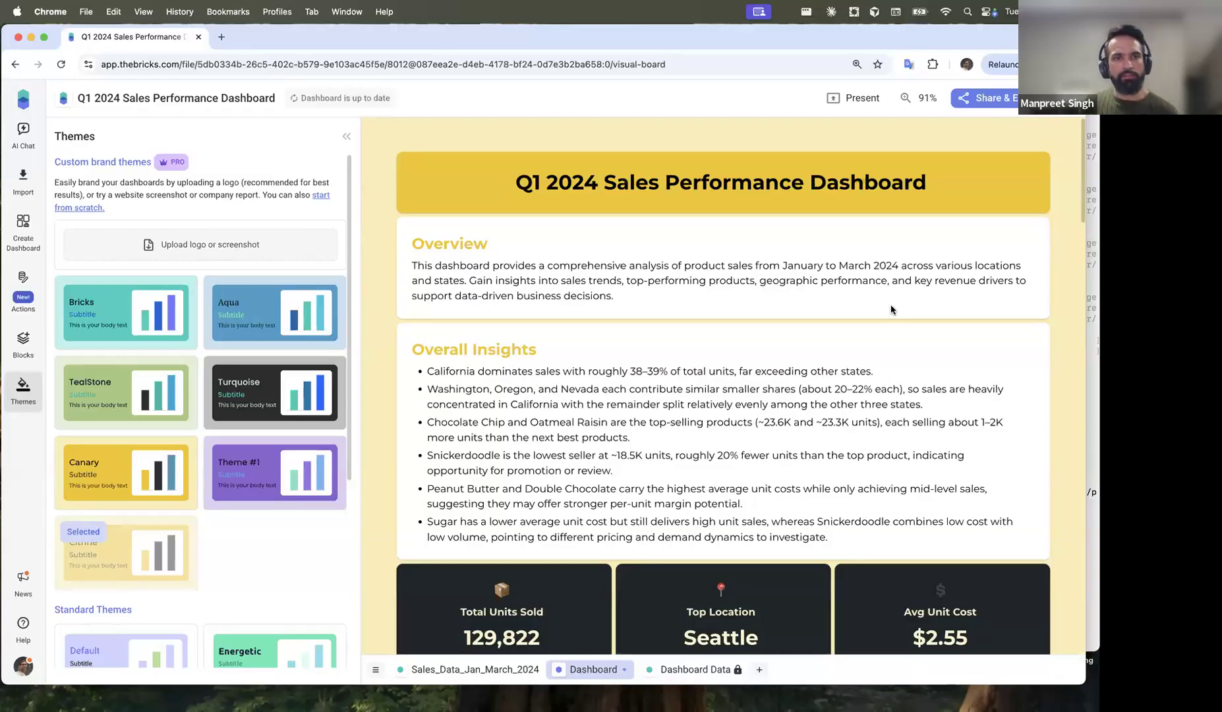
Step: Apply the Default standard theme, then collapse the Themes panel to widen the dashboard
{"action": "scroll", "coordinate": [277, 395], "scroll_direction": "down", "scroll_amount": 3}
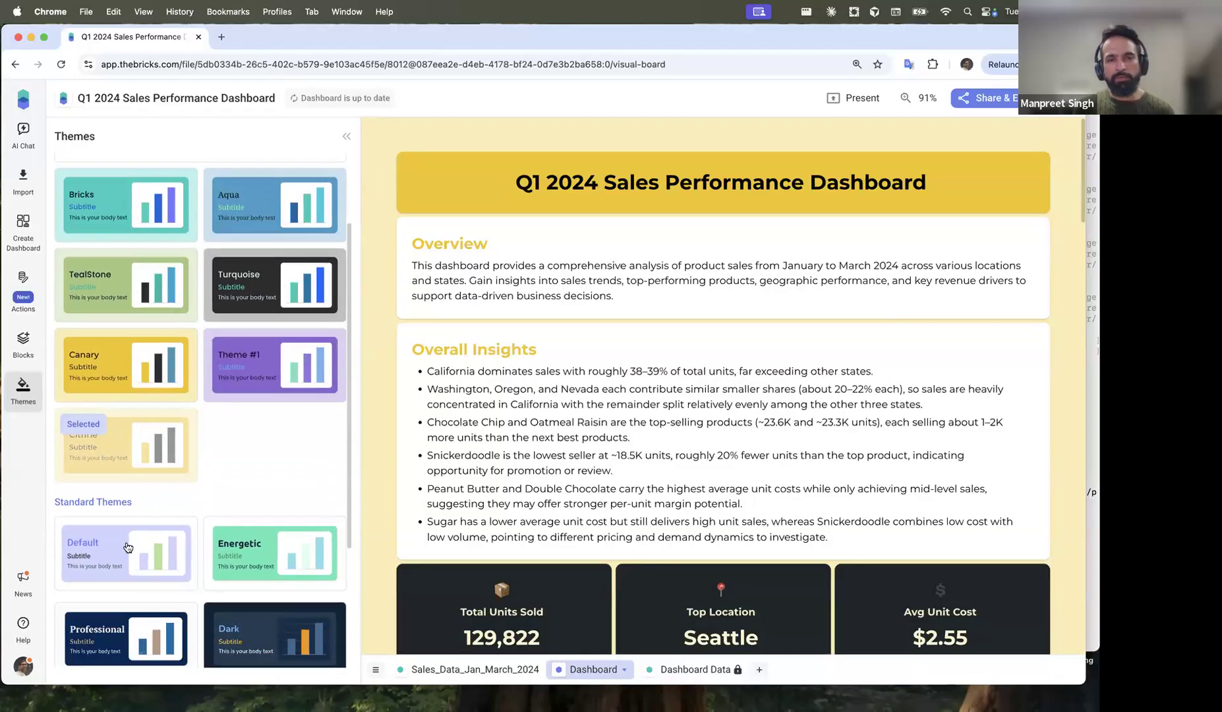
{"action": "left_click", "coordinate": [125, 541]}
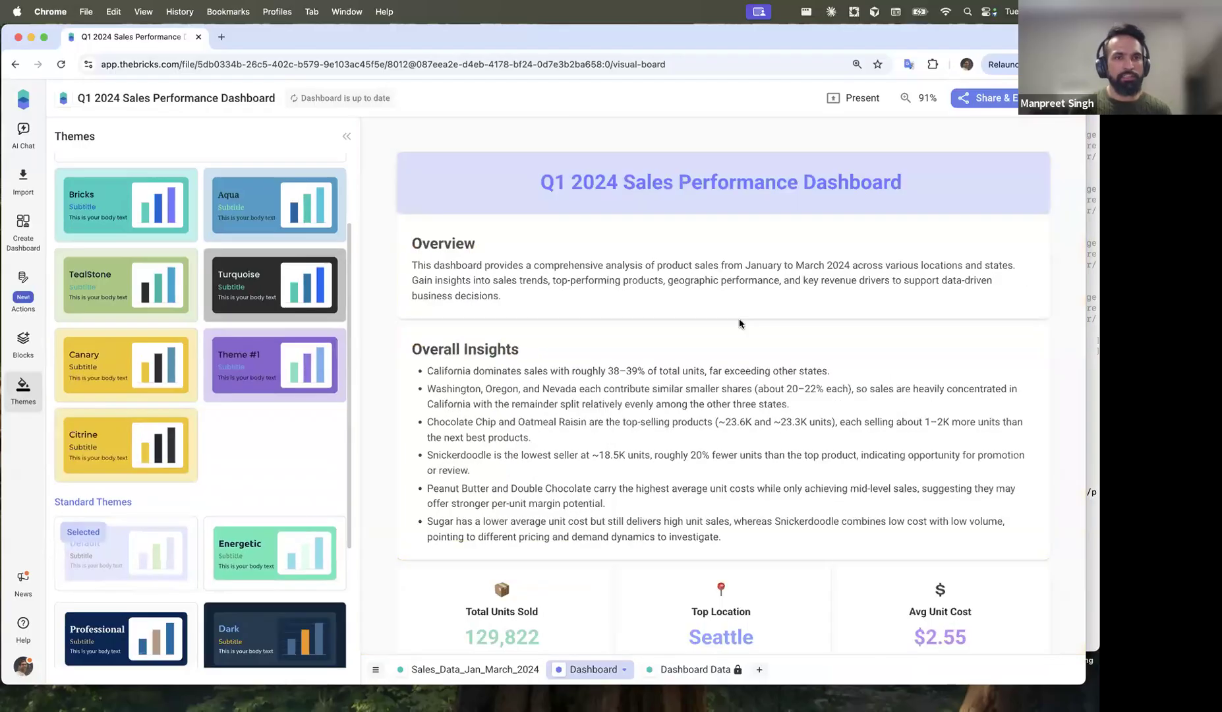
{"action": "left_click", "coordinate": [346, 135]}
{"action": "scroll", "coordinate": [346, 434], "scroll_direction": "down", "scroll_amount": 4}
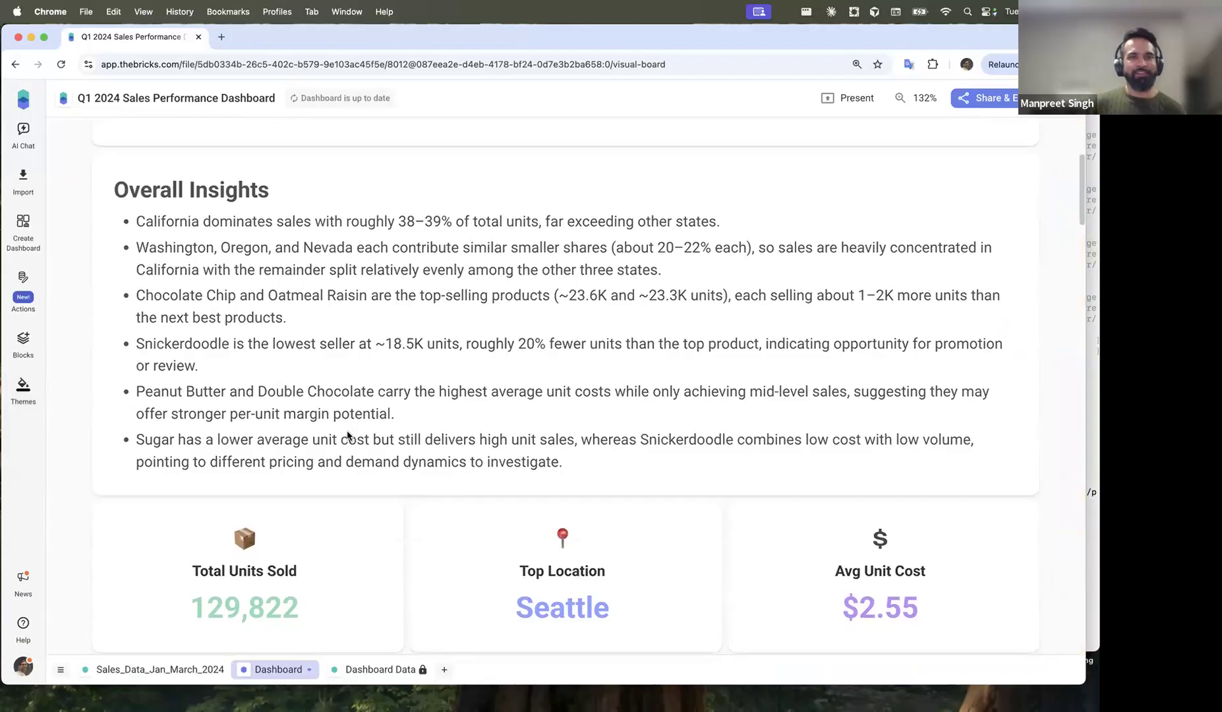
{"action": "scroll", "coordinate": [346, 434], "scroll_direction": "down", "scroll_amount": 8}
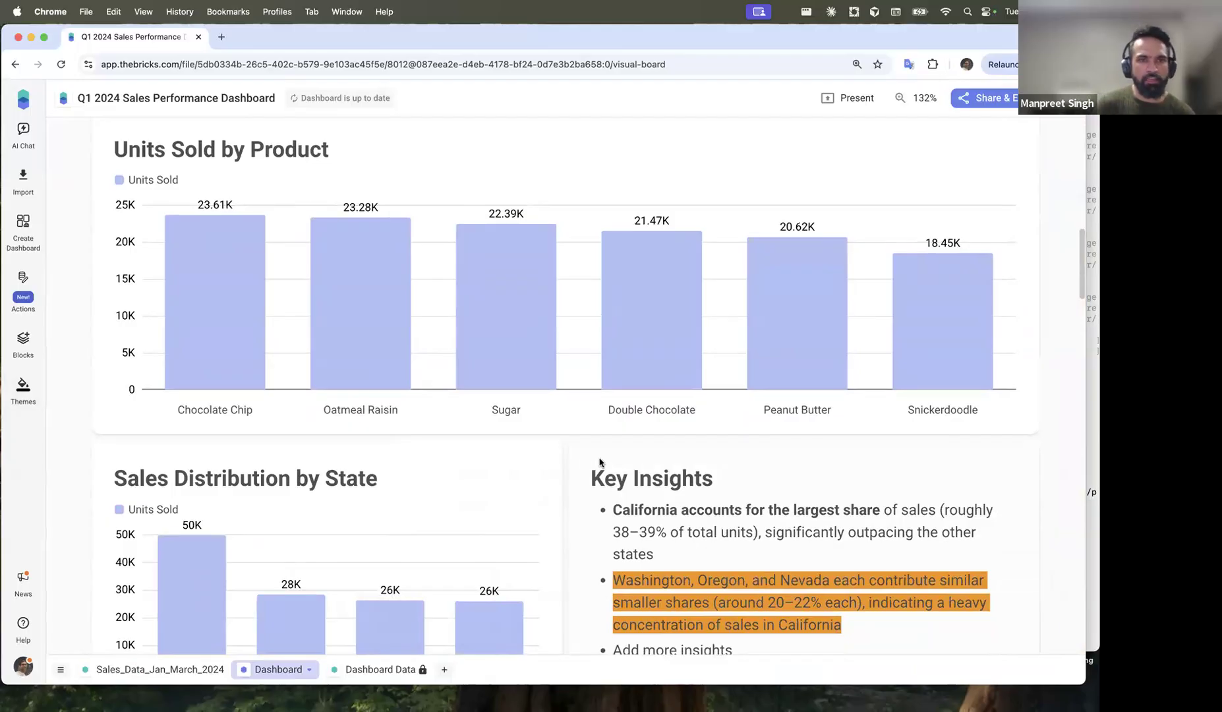
{"action": "scroll", "coordinate": [603, 359], "scroll_direction": "up", "scroll_amount": 12}
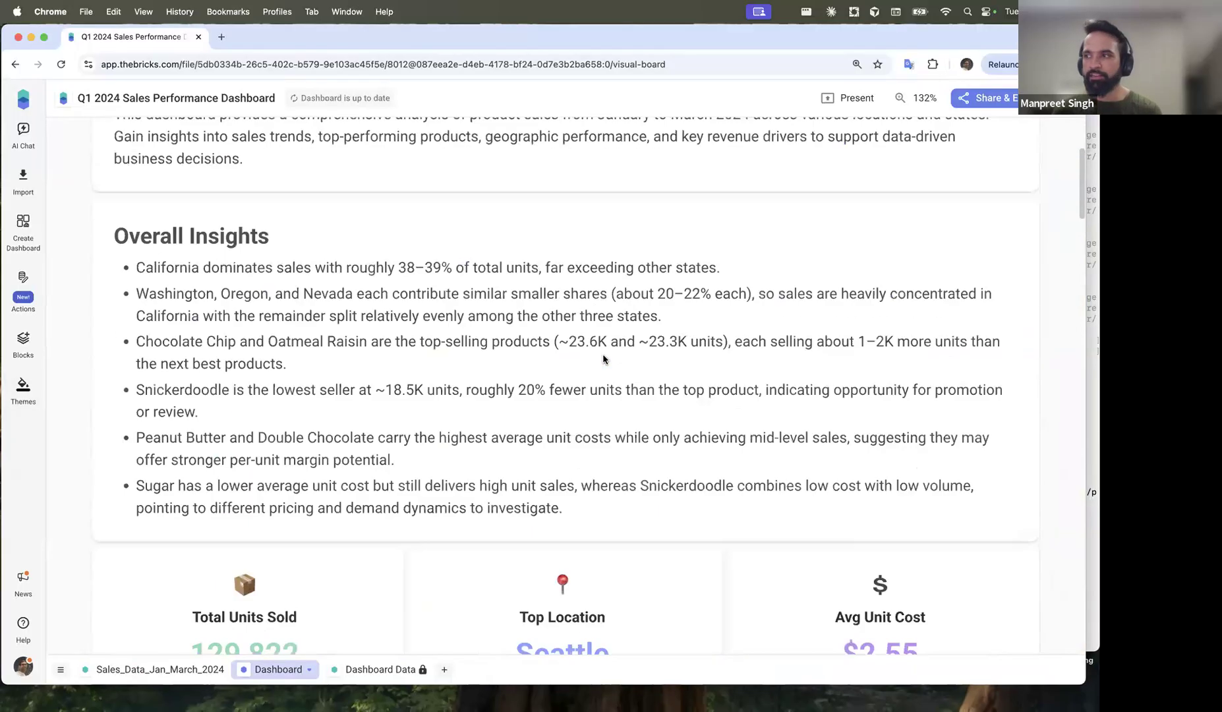
Step: Shrink the title banner and place Logo-1.png in a new image block to its right
{"action": "left_click", "coordinate": [1014, 206]}
{"action": "left_click_drag", "start_coordinate": [1040, 209], "coordinate": [792, 225]}
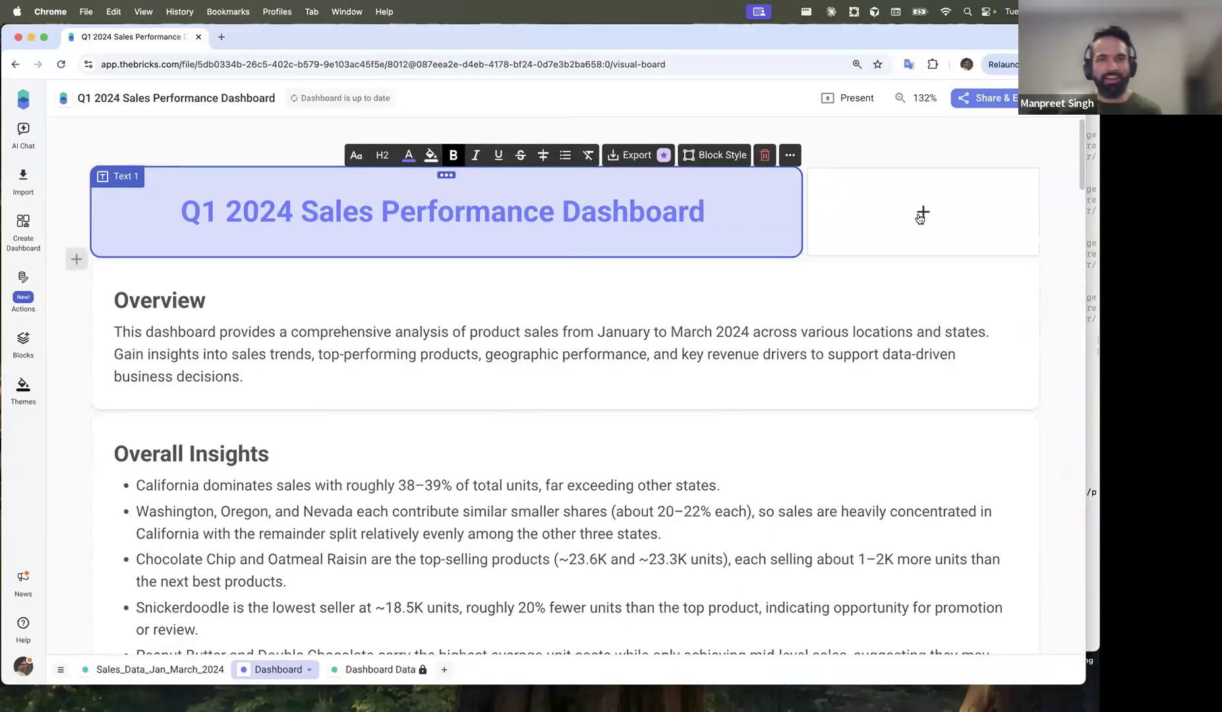
{"action": "left_click", "coordinate": [919, 211]}
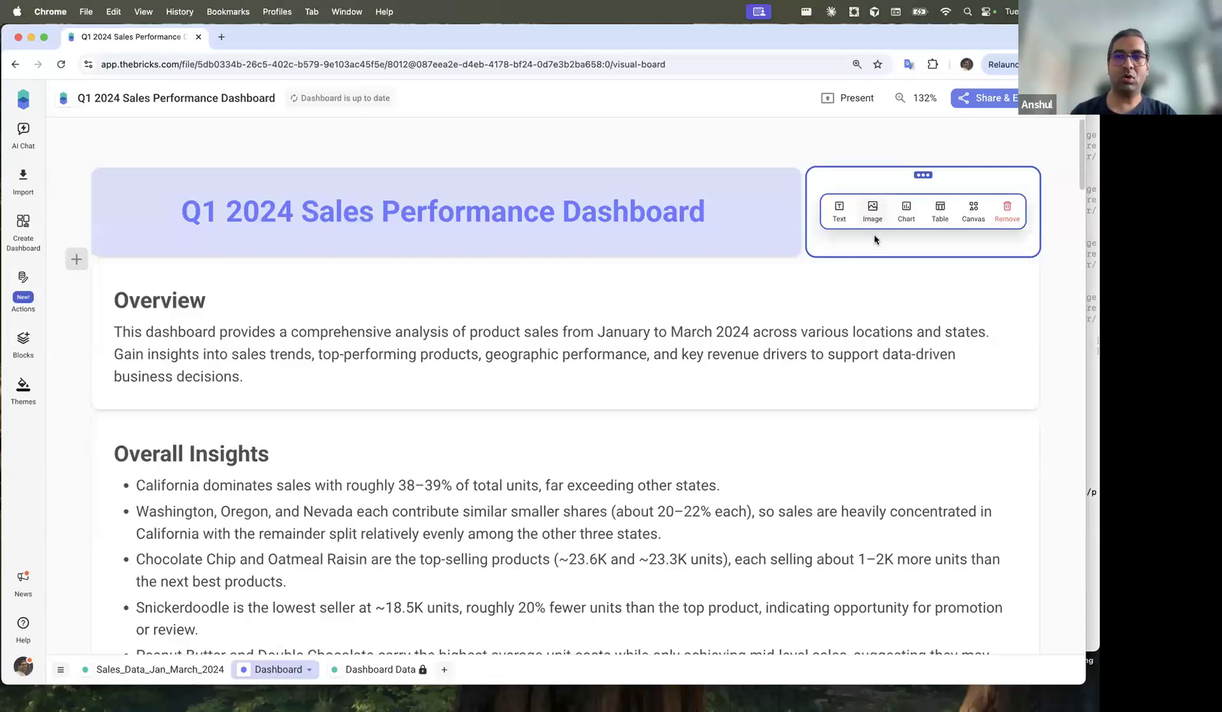
{"action": "left_click", "coordinate": [1006, 210]}
{"action": "left_click", "coordinate": [910, 218]}
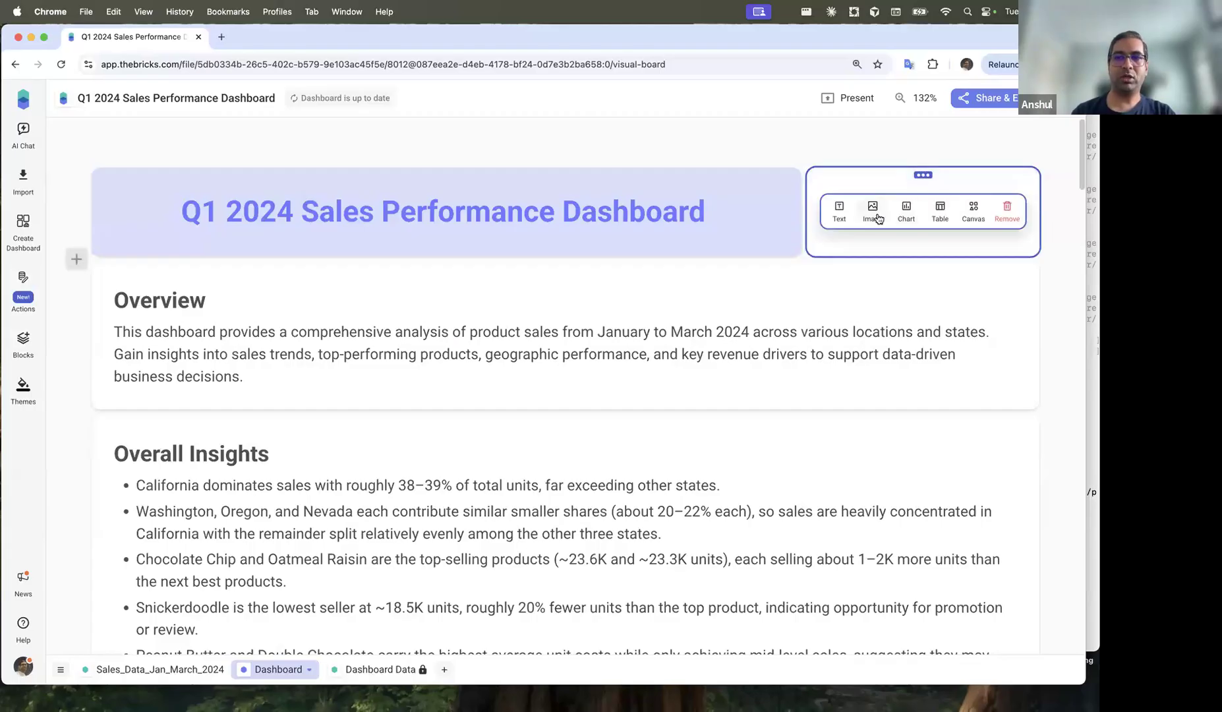
{"action": "left_click", "coordinate": [870, 209]}
{"action": "left_click", "coordinate": [924, 214]}
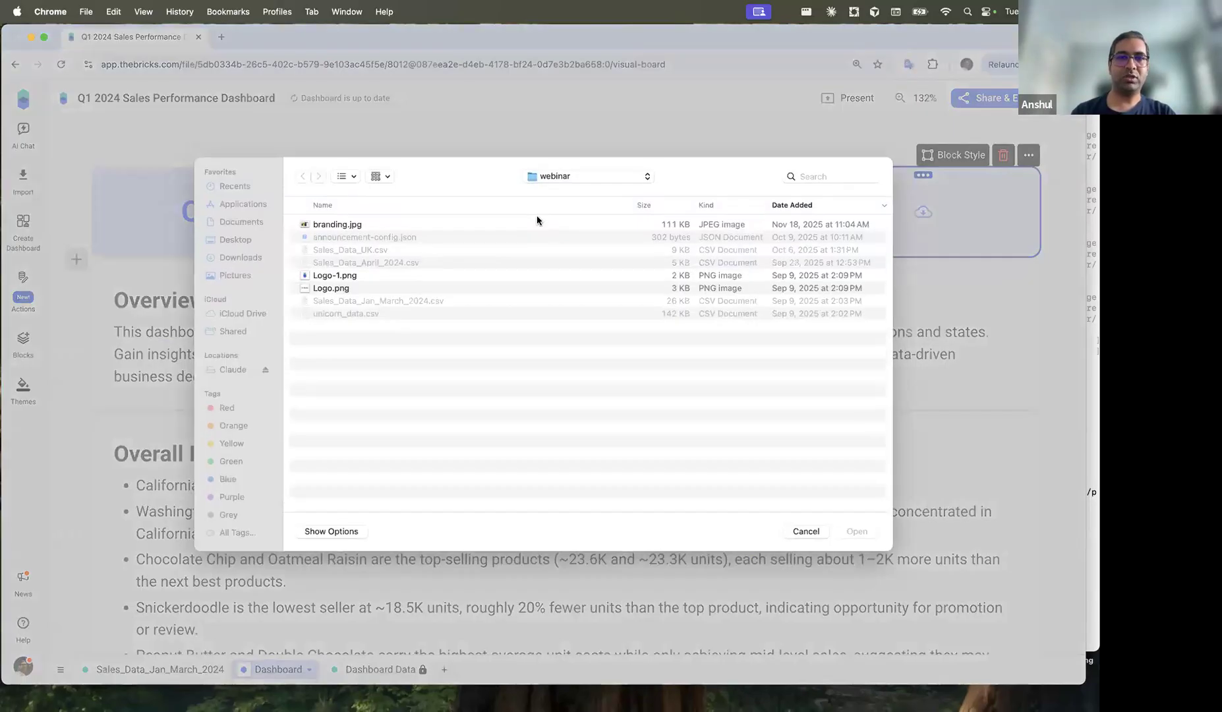
{"action": "left_click", "coordinate": [362, 278]}
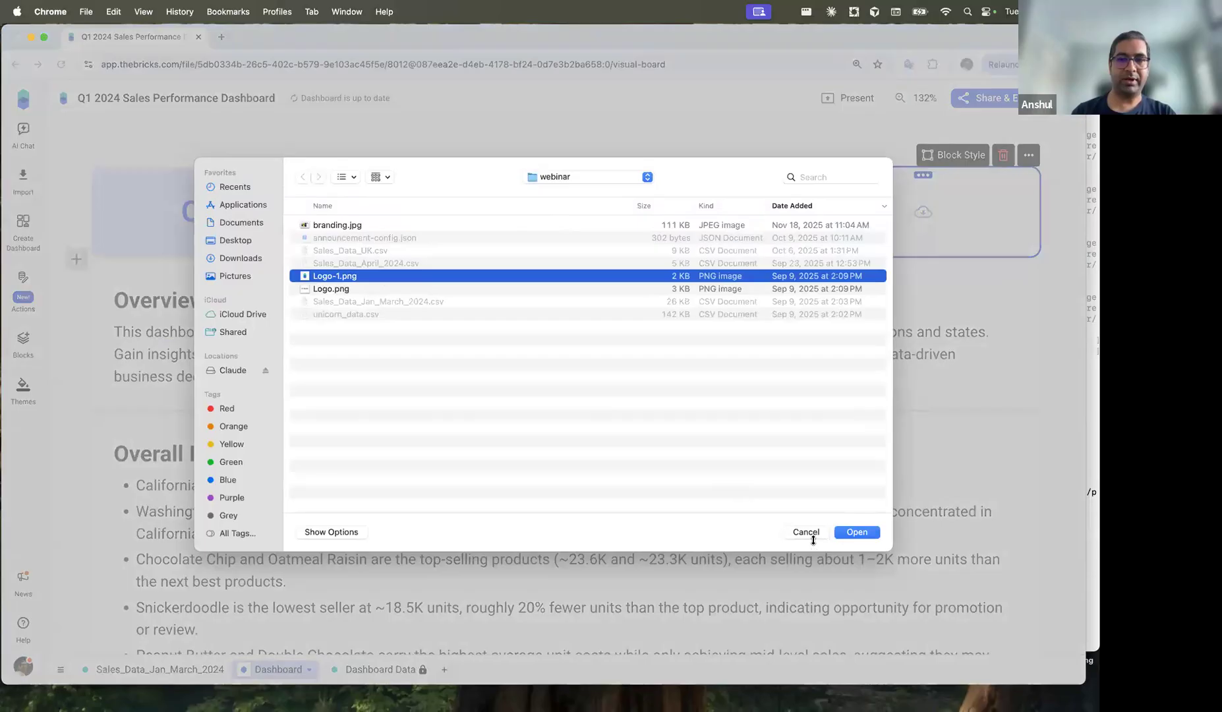
{"action": "left_click", "coordinate": [860, 533]}
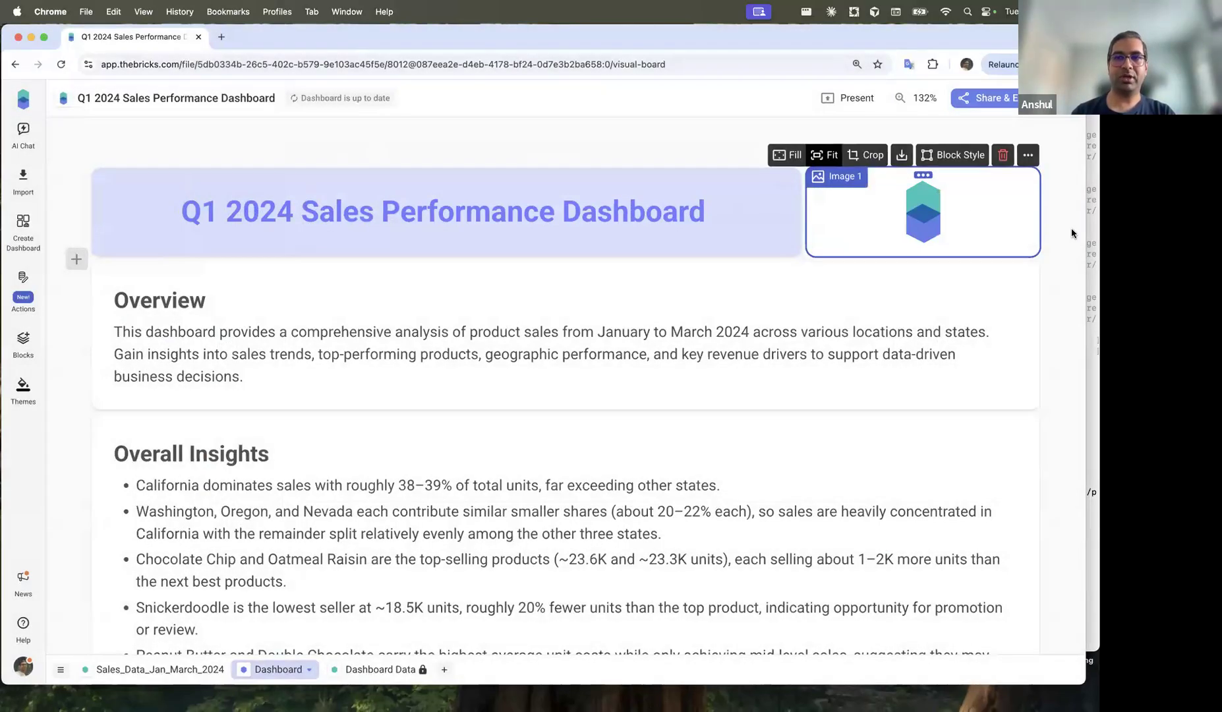
{"action": "left_click", "coordinate": [1058, 151]}
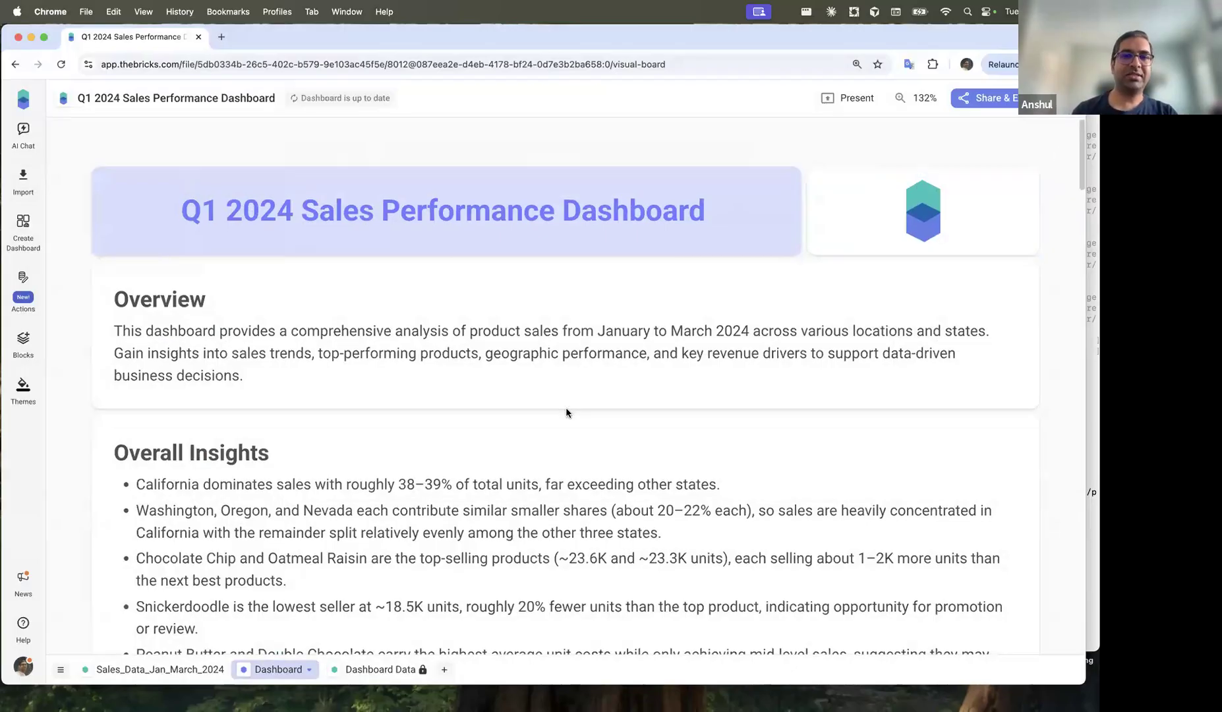
Step: Insert a text block below the location chart reading 'Different Section'
{"action": "scroll", "coordinate": [566, 412], "scroll_direction": "down", "scroll_amount": 15}
{"action": "scroll", "coordinate": [566, 412], "scroll_direction": "down", "scroll_amount": 5}
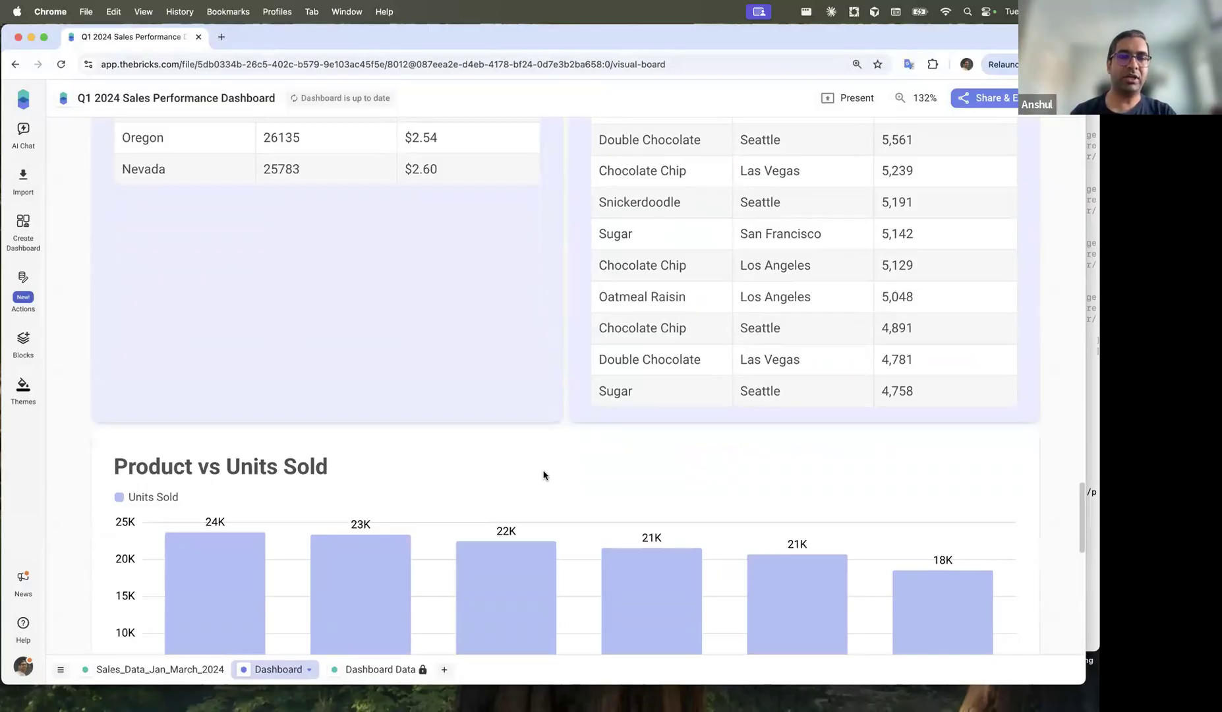
{"action": "scroll", "coordinate": [513, 267], "scroll_direction": "up", "scroll_amount": 2}
{"action": "scroll", "coordinate": [514, 267], "scroll_direction": "down", "scroll_amount": 15}
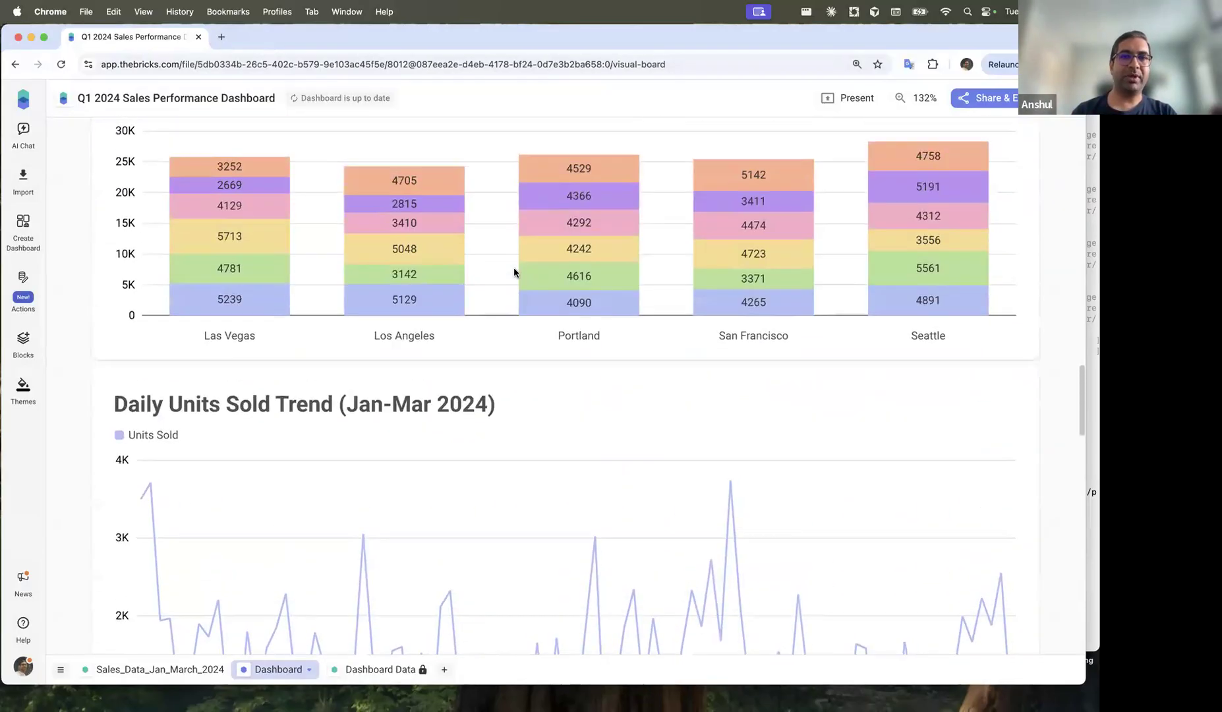
{"action": "scroll", "coordinate": [513, 268], "scroll_direction": "up", "scroll_amount": 2}
{"action": "left_click", "coordinate": [76, 439]}
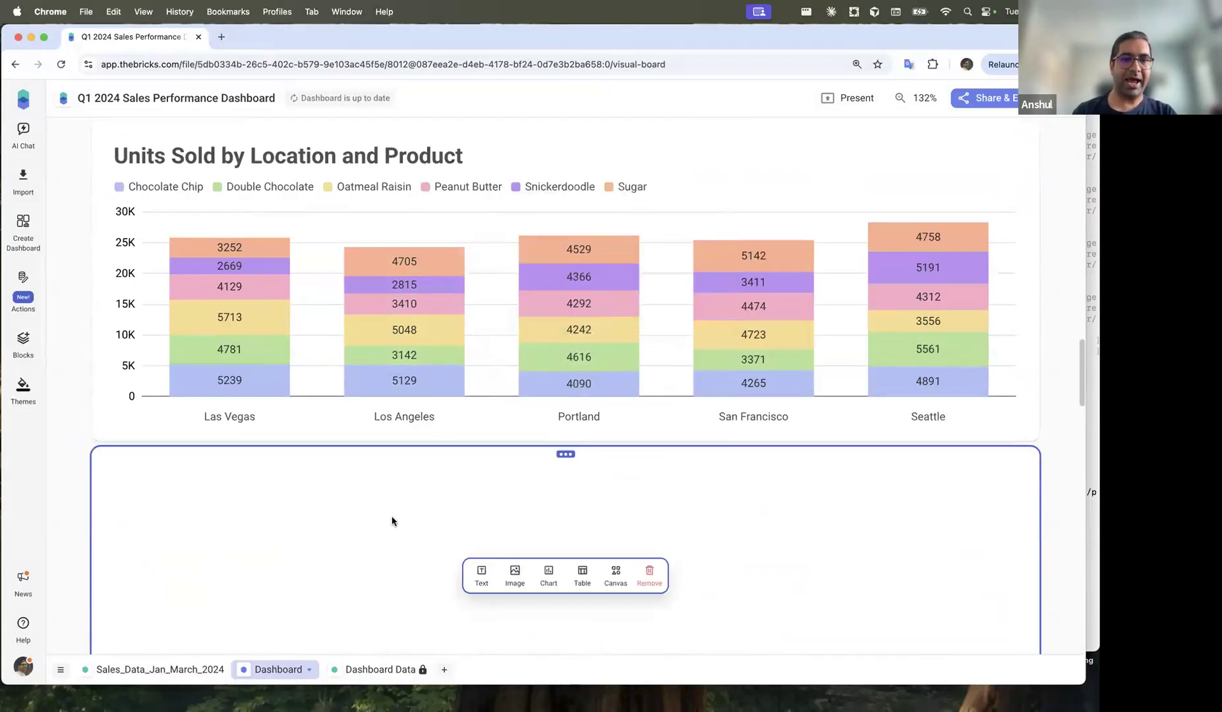
{"action": "left_click", "coordinate": [481, 495]}
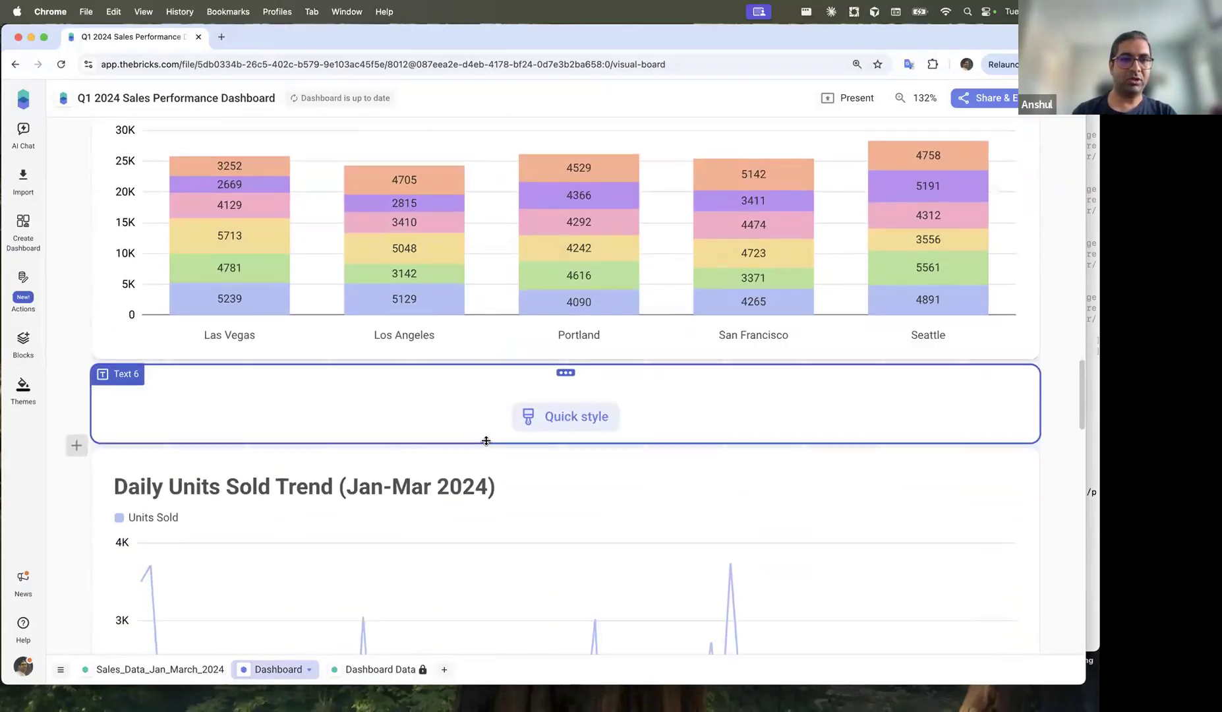
{"action": "left_click", "coordinate": [337, 415]}
{"action": "type", "text": "Diff"}
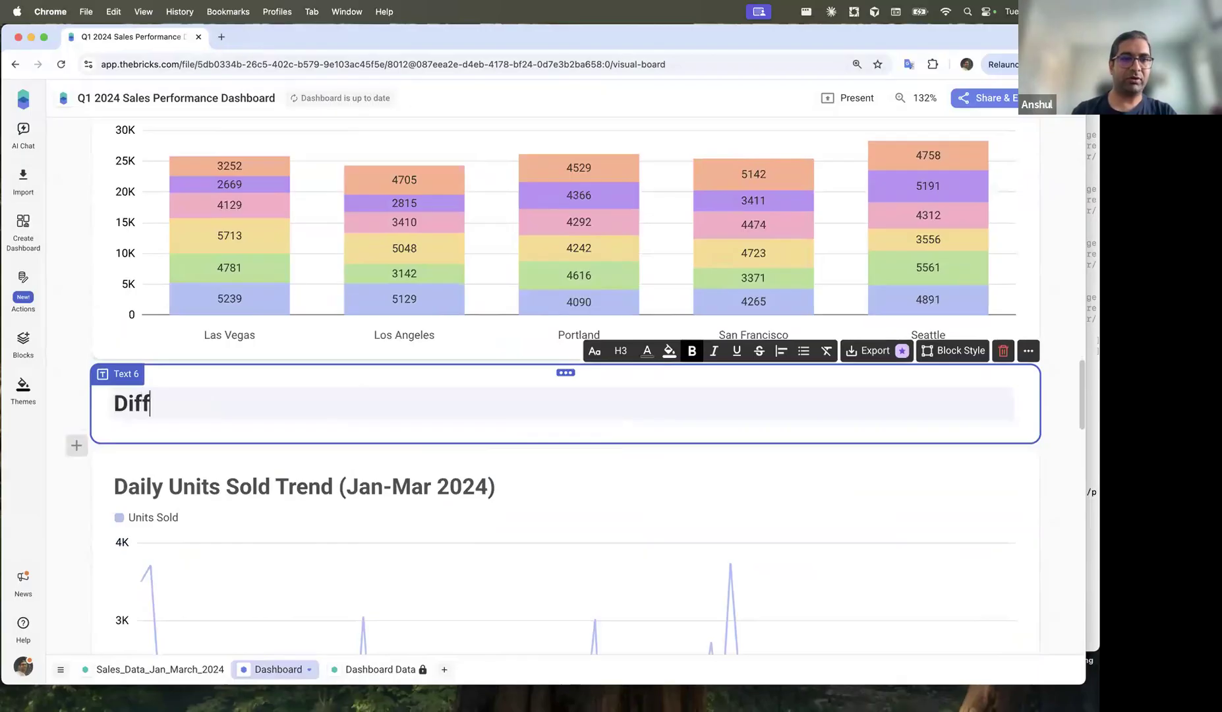
{"action": "type", "text": "erent Section"}
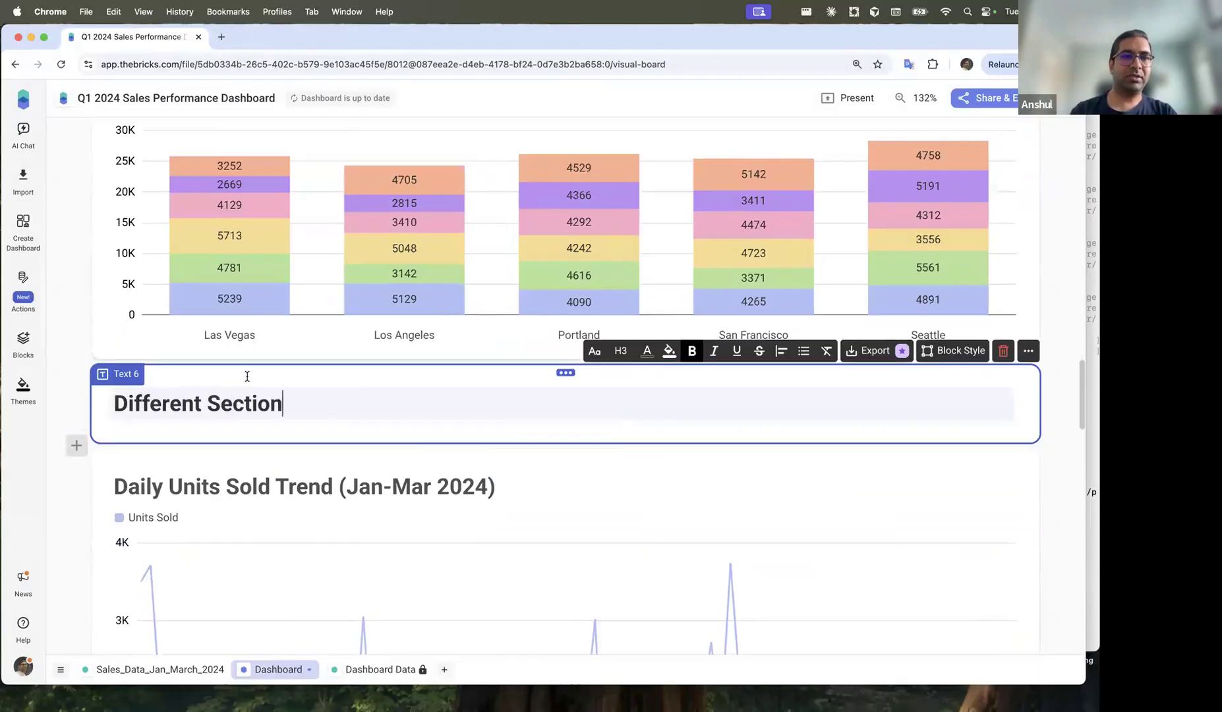
{"action": "left_click", "coordinate": [61, 367]}
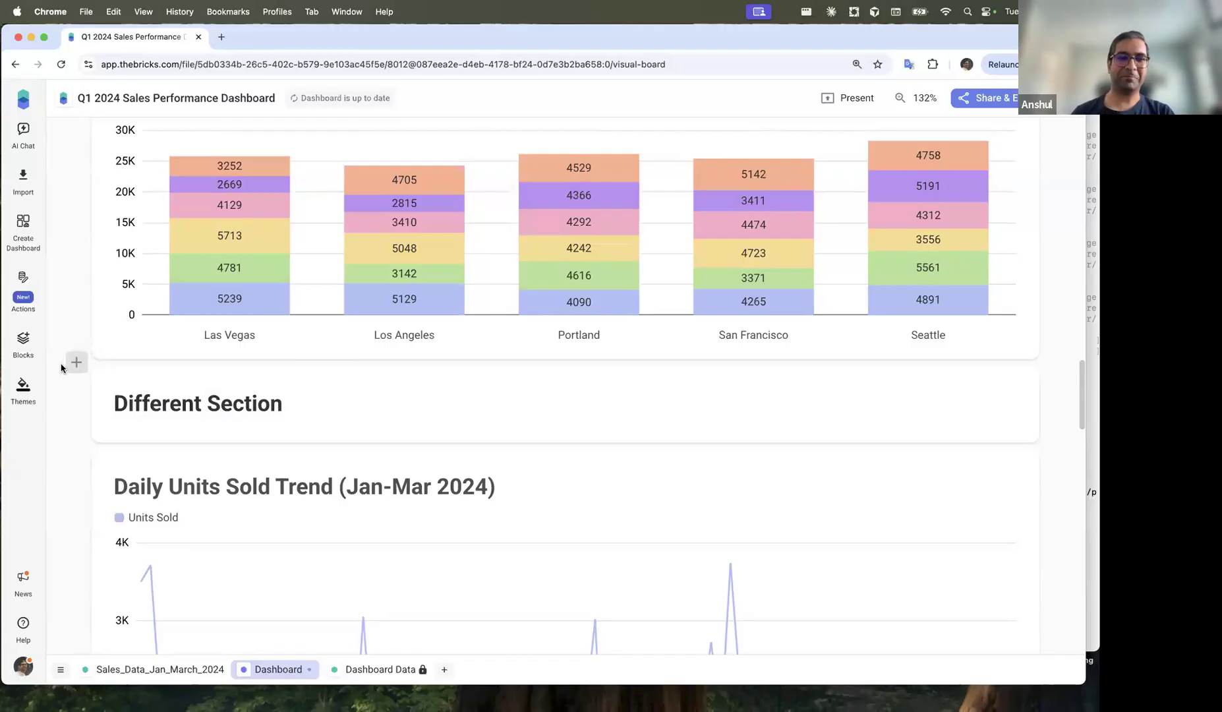
Step: Open AI Chat from the sidebar and scroll back through the earlier chart-editing requests
{"action": "scroll", "coordinate": [669, 180], "scroll_direction": "up", "scroll_amount": 20}
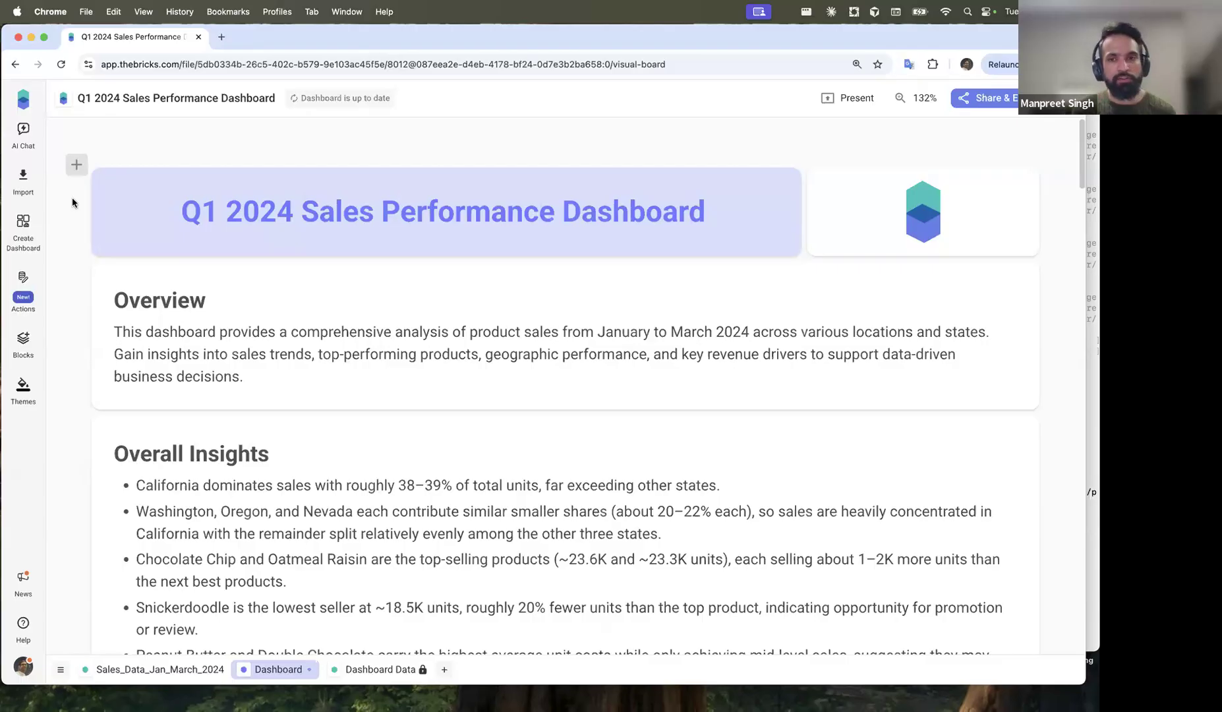
{"action": "scroll", "coordinate": [74, 412], "scroll_direction": "down", "scroll_amount": 2}
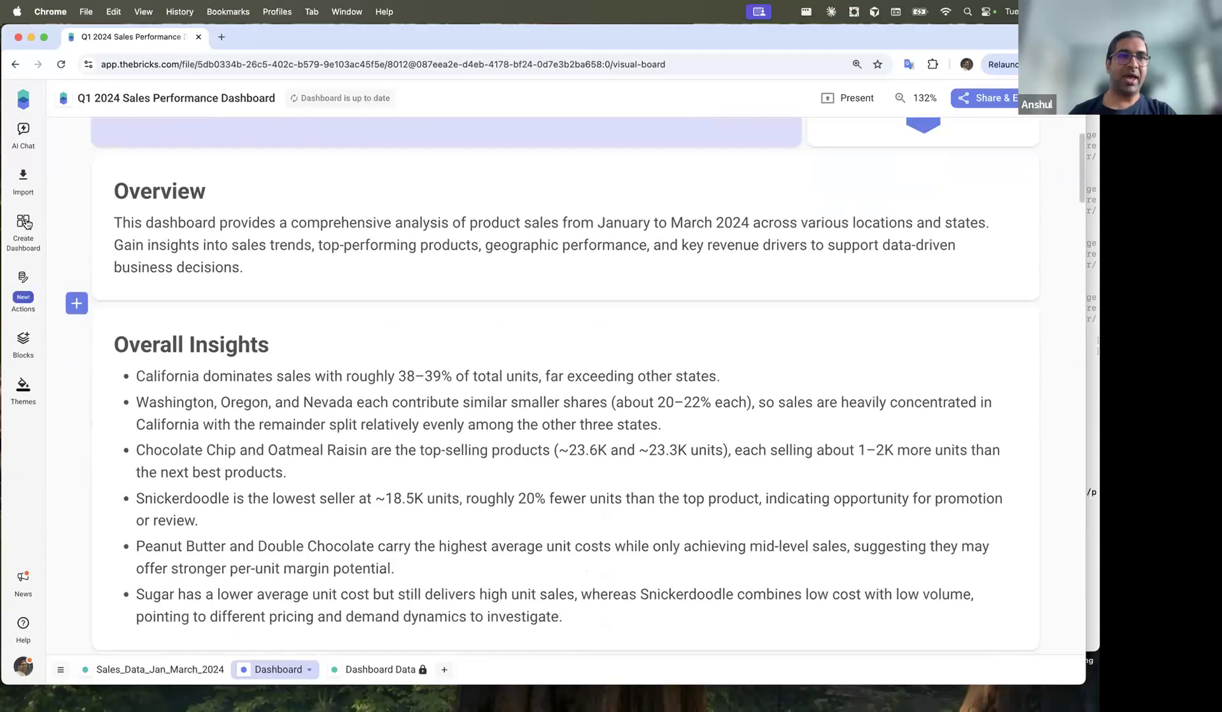
{"action": "left_click", "coordinate": [25, 137]}
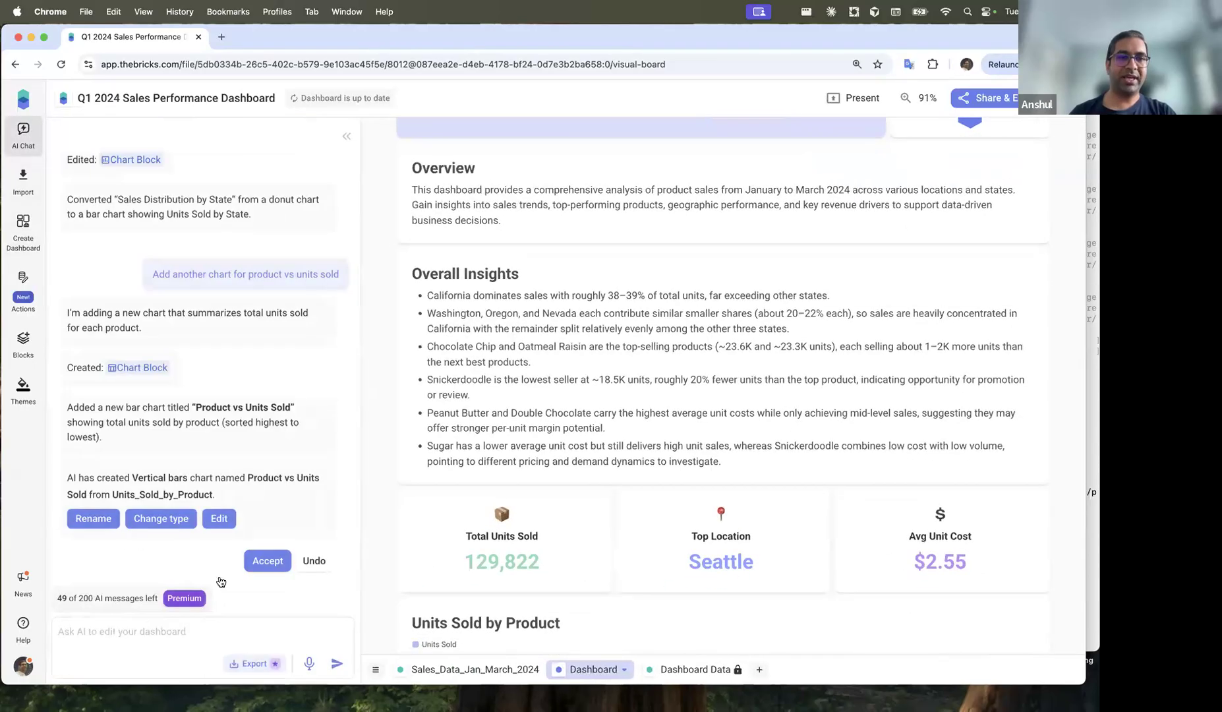
{"action": "scroll", "coordinate": [230, 386], "scroll_direction": "up", "scroll_amount": 2}
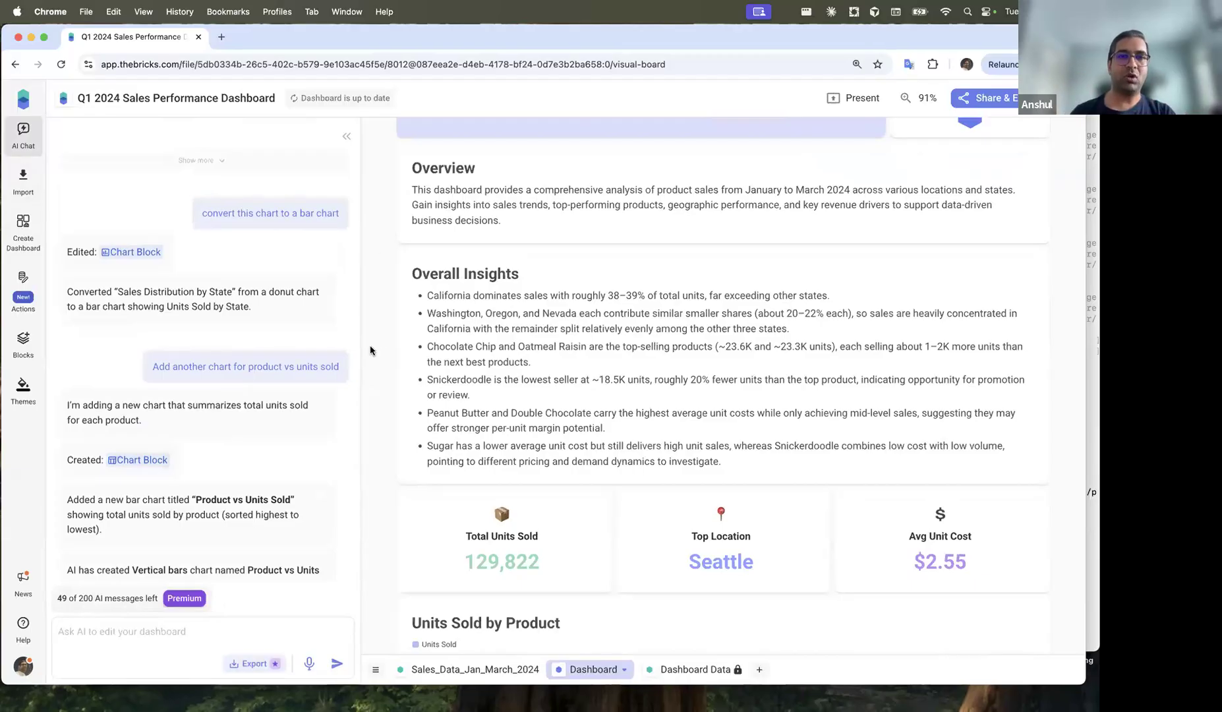
{"action": "scroll", "coordinate": [375, 330], "scroll_direction": "up", "scroll_amount": 1}
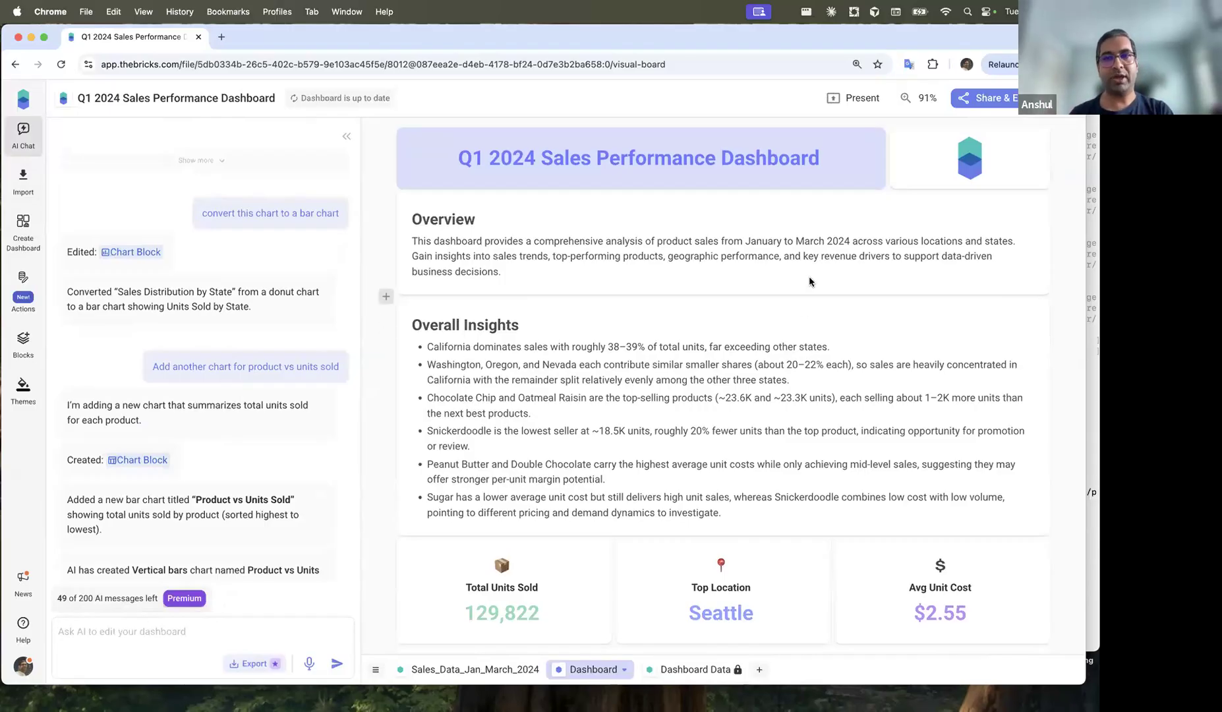
{"action": "scroll", "coordinate": [748, 281], "scroll_direction": "up", "scroll_amount": 1}
Step: Invite a contact with edit access via Share & Export, choosing their suggested e-mail address
{"action": "left_click", "coordinate": [991, 101]}
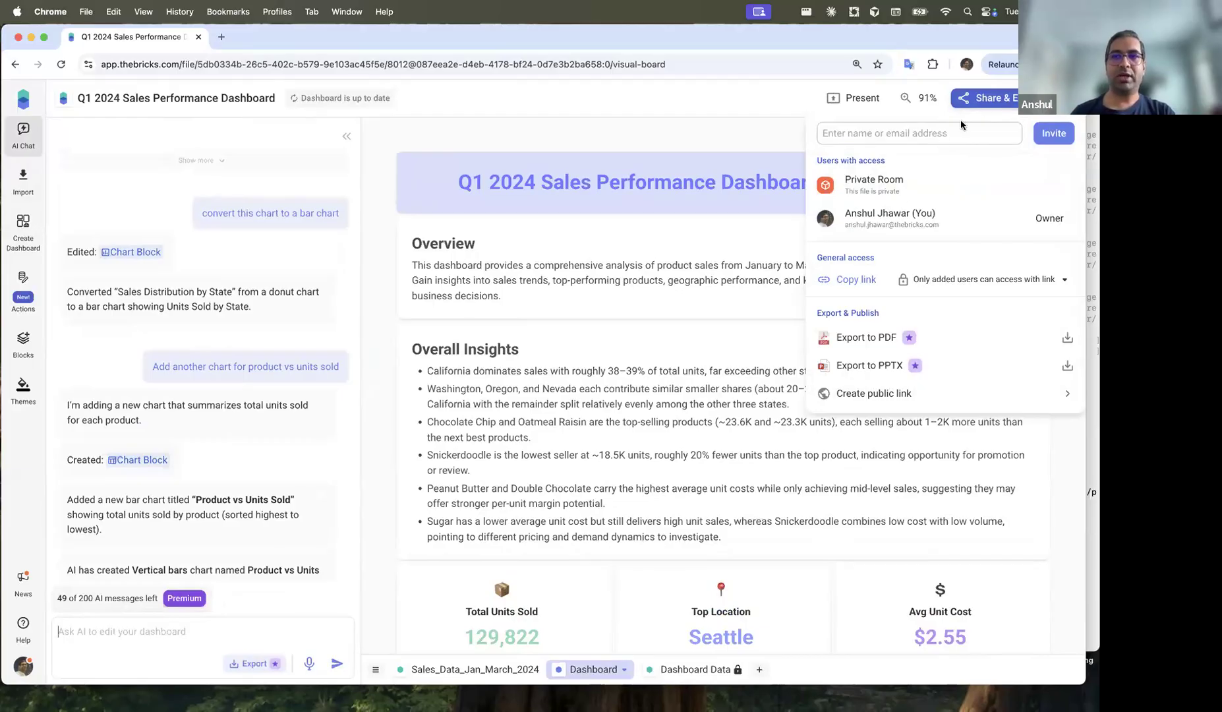
{"action": "left_click", "coordinate": [932, 133]}
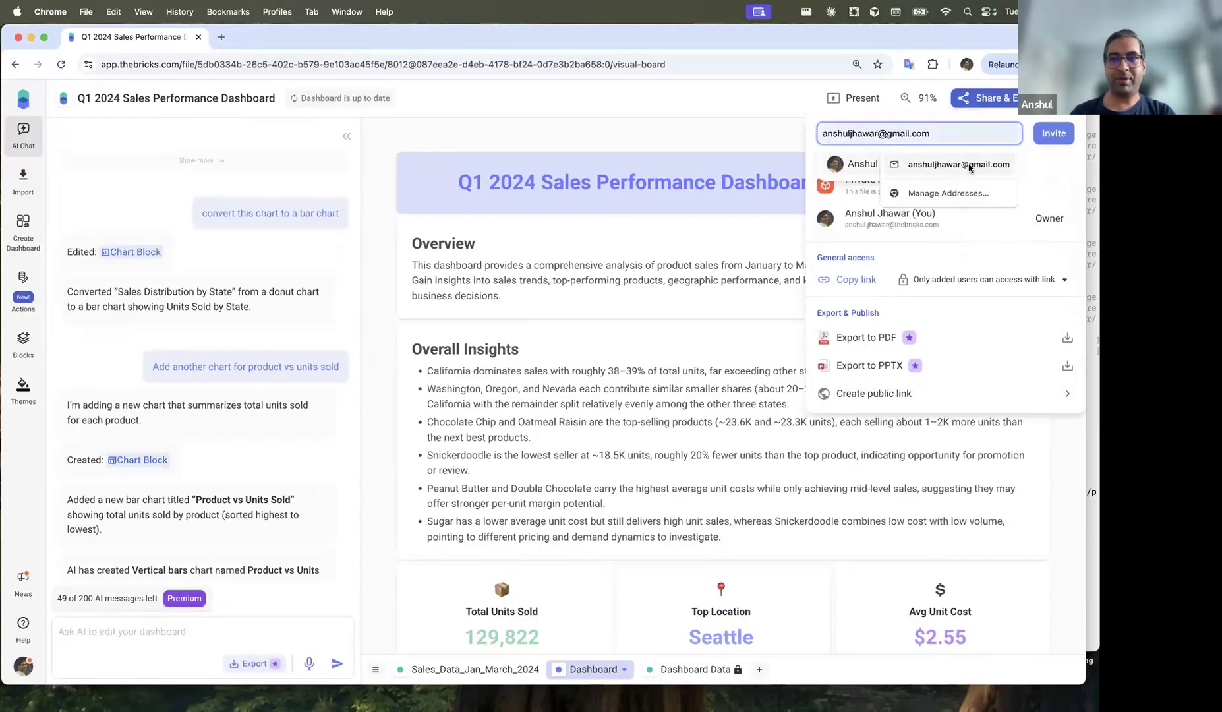
{"action": "left_click", "coordinate": [972, 167]}
{"action": "left_click", "coordinate": [1053, 132]}
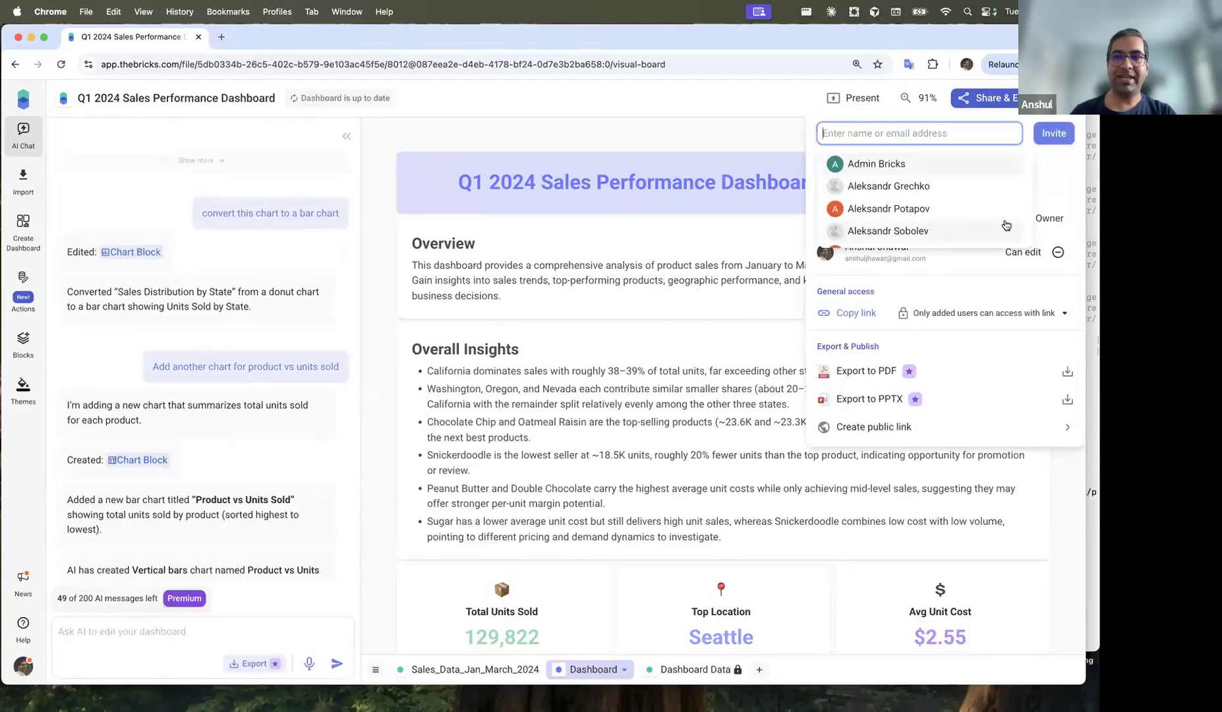
{"action": "left_click", "coordinate": [962, 276]}
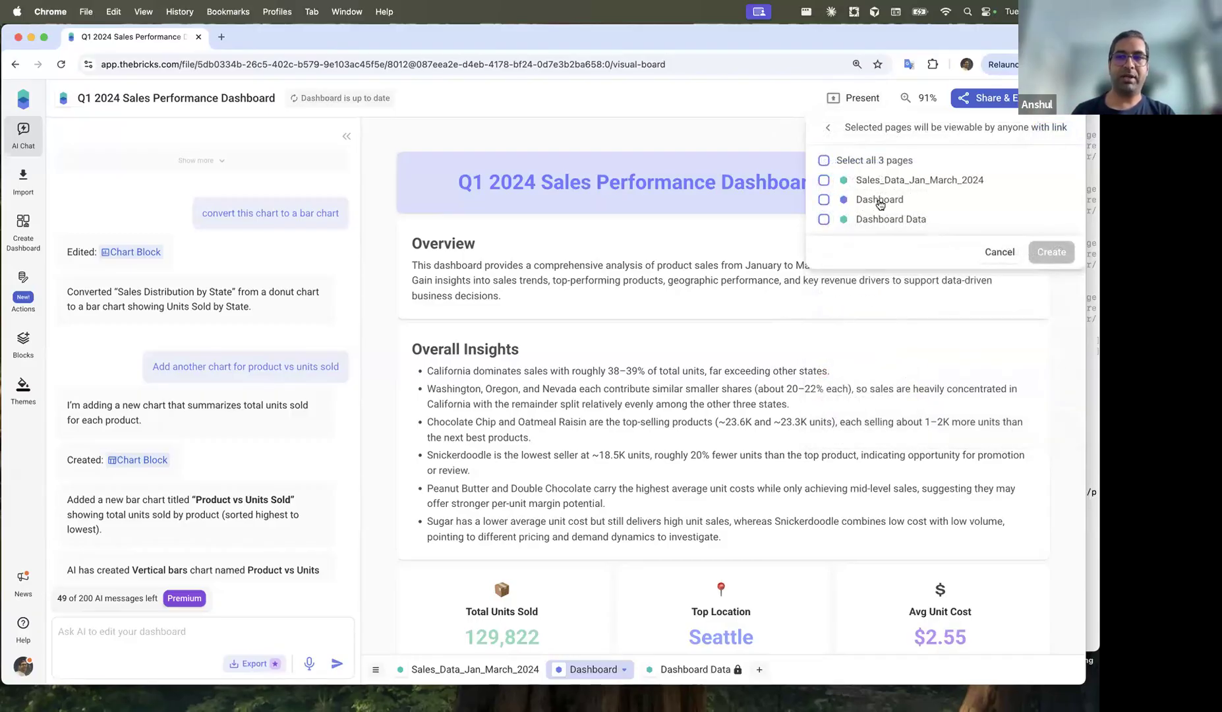
Step: Create a public link for the Dashboard page, copy it, then choose Unpublish all
{"action": "left_click", "coordinate": [875, 202]}
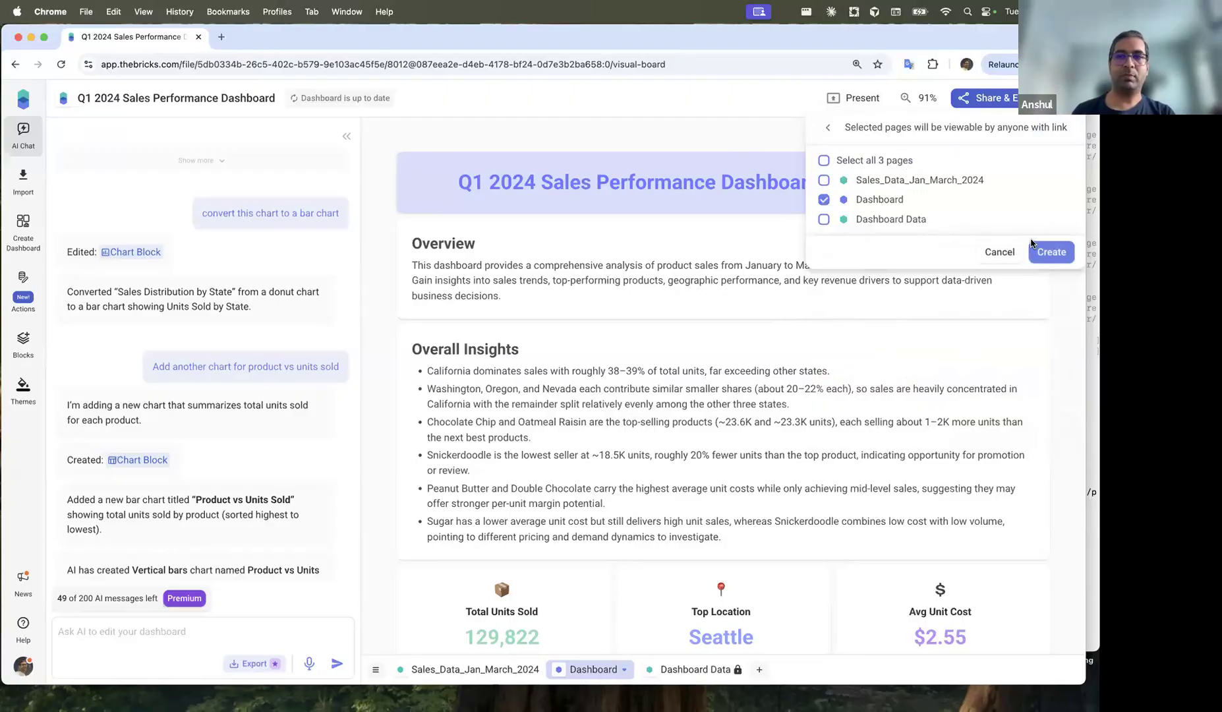
{"action": "left_click", "coordinate": [1051, 252]}
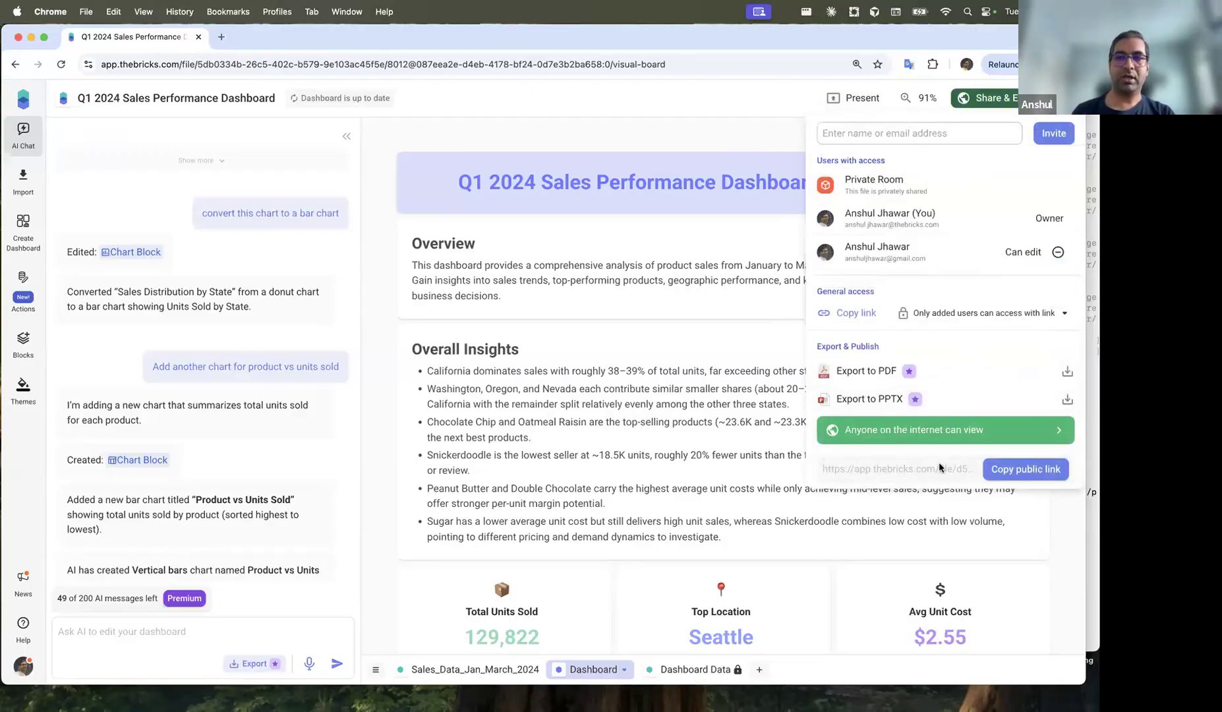
{"action": "left_click", "coordinate": [1026, 470]}
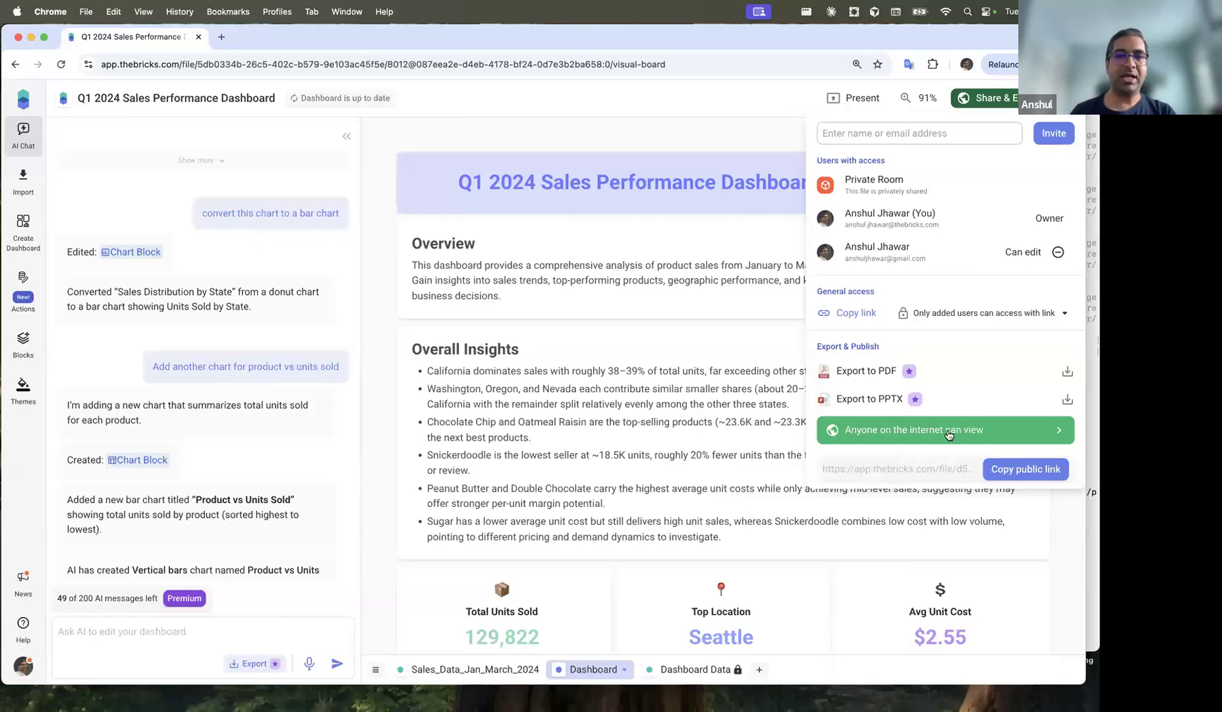
{"action": "left_click", "coordinate": [947, 434]}
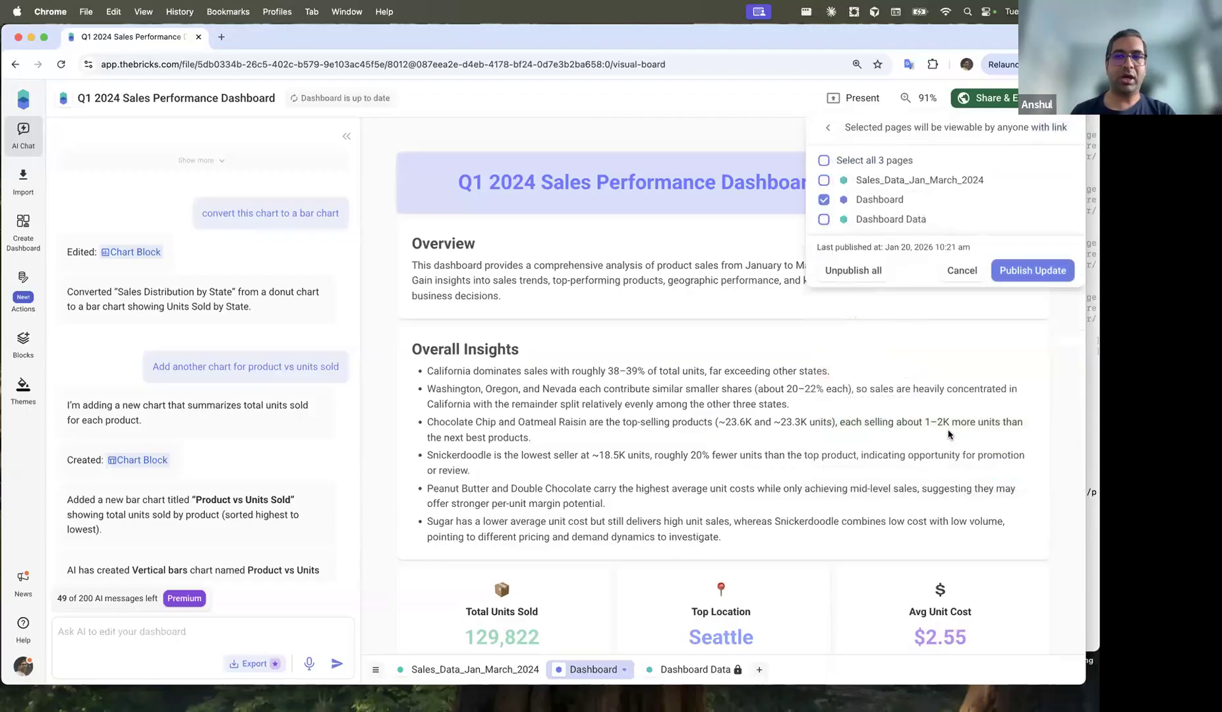
{"action": "left_click", "coordinate": [857, 270]}
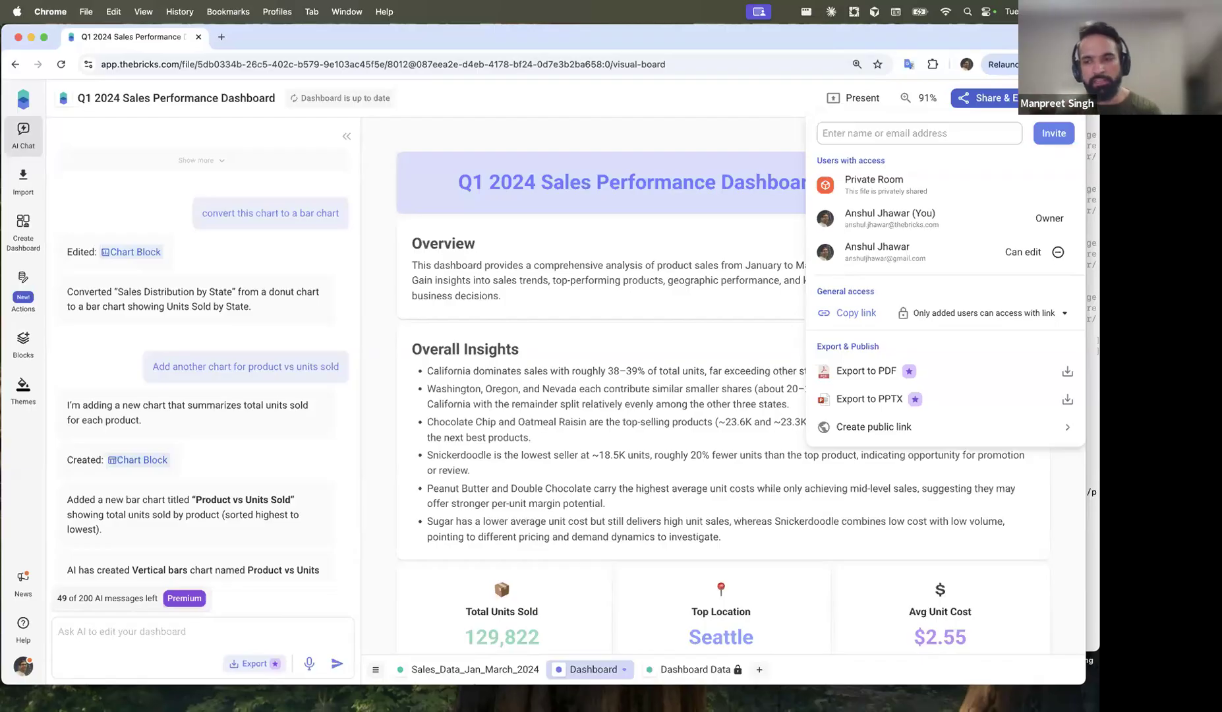
Step: Close the Share & Export menu and scroll to the Sales Summary by State table
{"action": "left_click", "coordinate": [986, 97]}
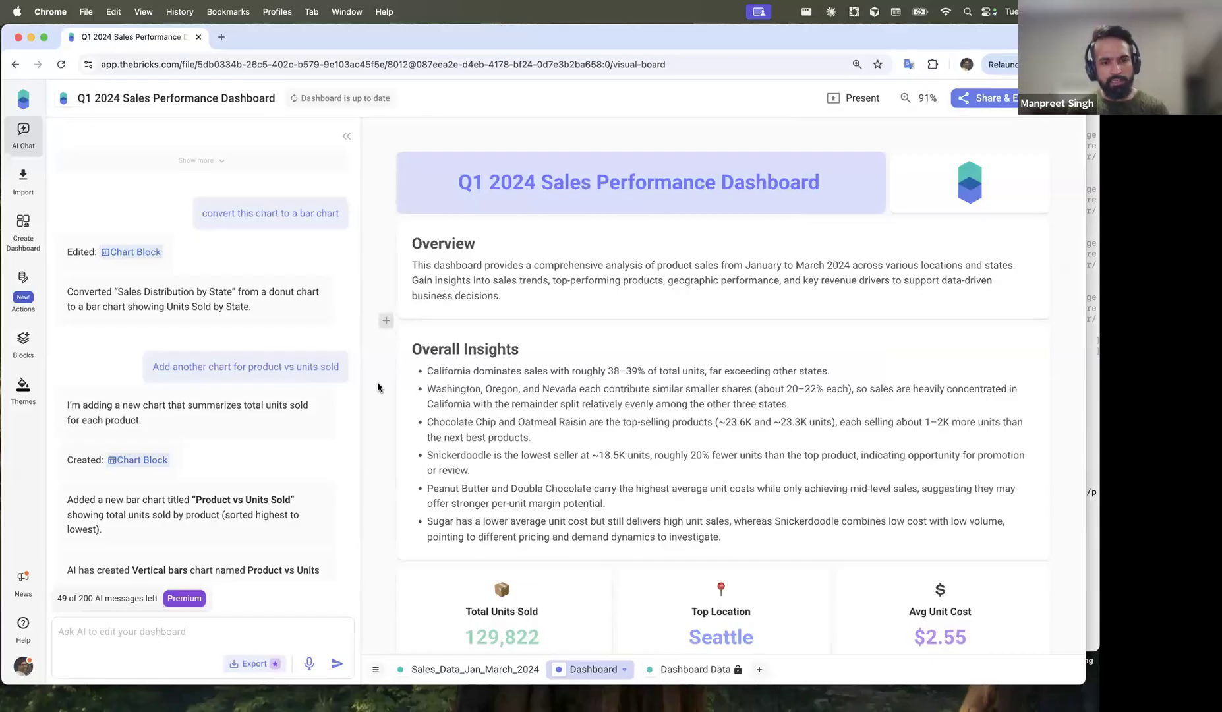
{"action": "scroll", "coordinate": [378, 387], "scroll_direction": "down", "scroll_amount": 15}
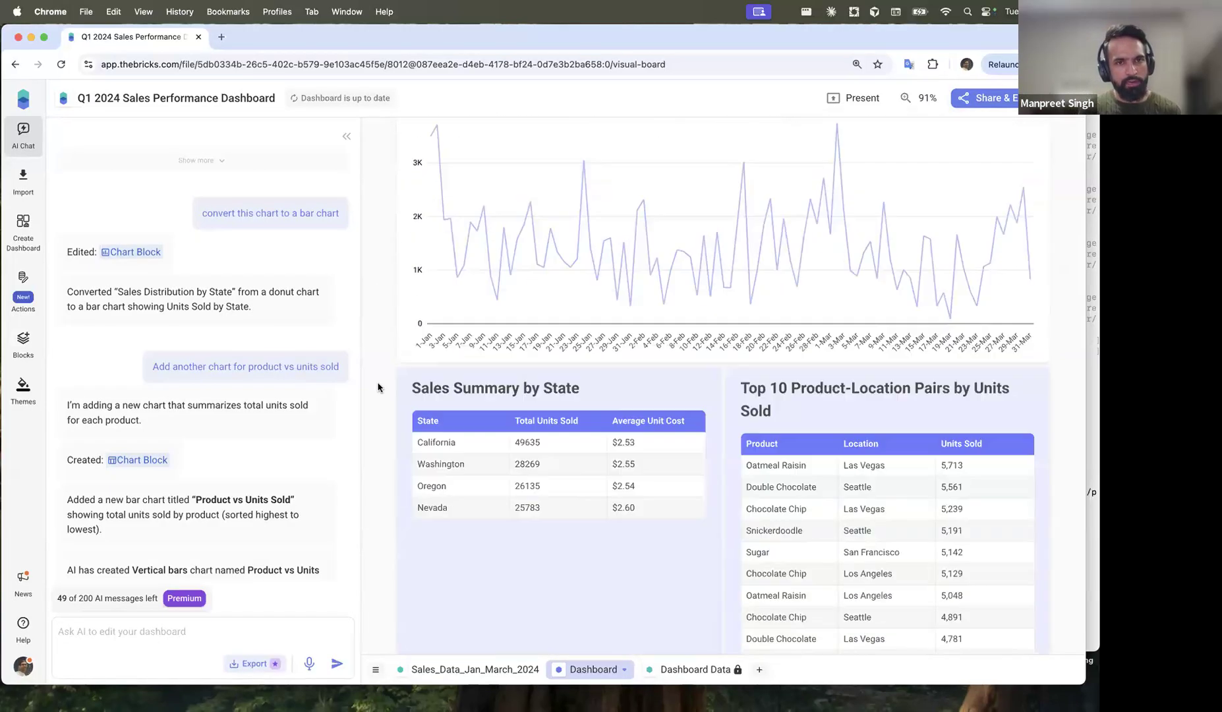
{"action": "scroll", "coordinate": [377, 387], "scroll_direction": "up", "scroll_amount": 5}
{"action": "scroll", "coordinate": [377, 387], "scroll_direction": "up", "scroll_amount": 2}
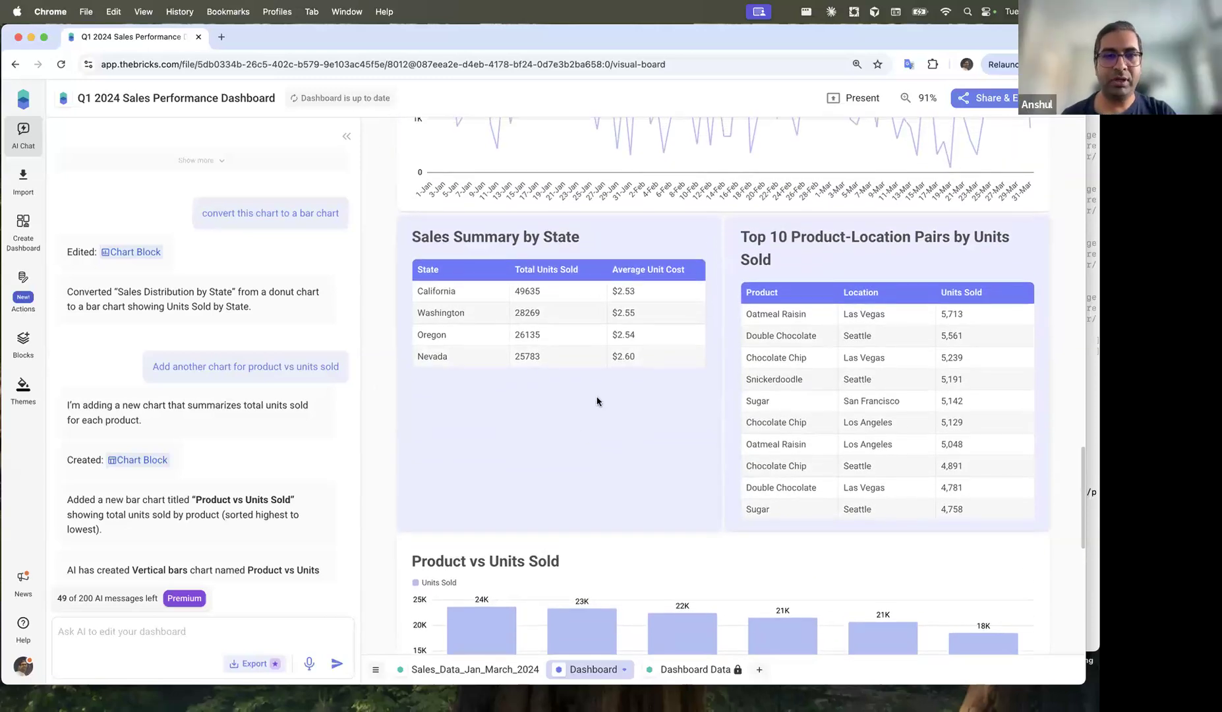
Step: Attach the Sales Summary by State table and ask AI to highlight states with unit cost above 2.55
{"action": "left_click", "coordinate": [830, 424]}
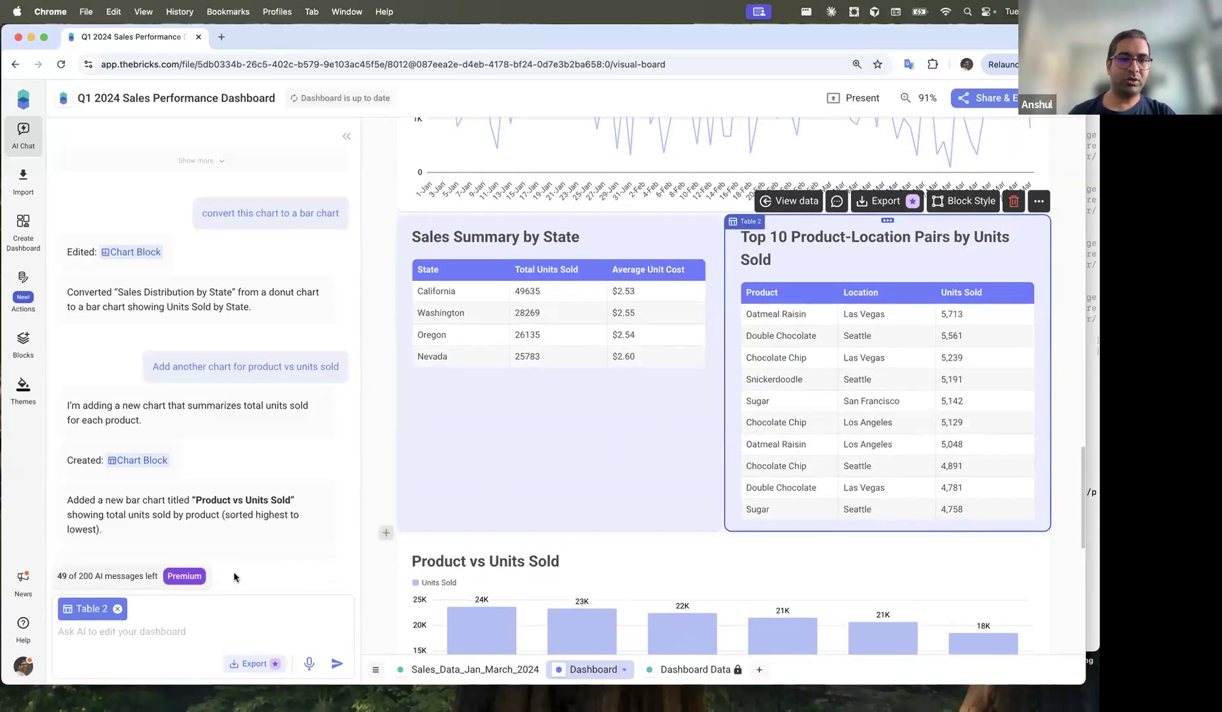
{"action": "left_click", "coordinate": [163, 631]}
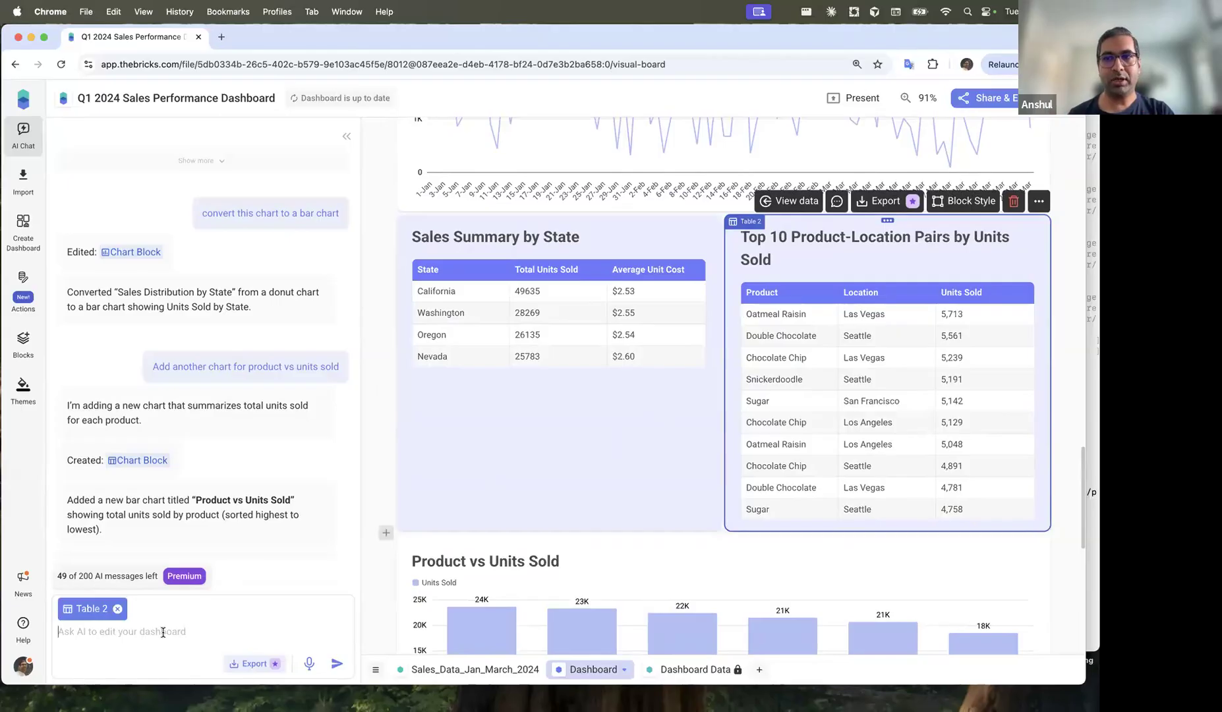
{"action": "left_click", "coordinate": [575, 389]}
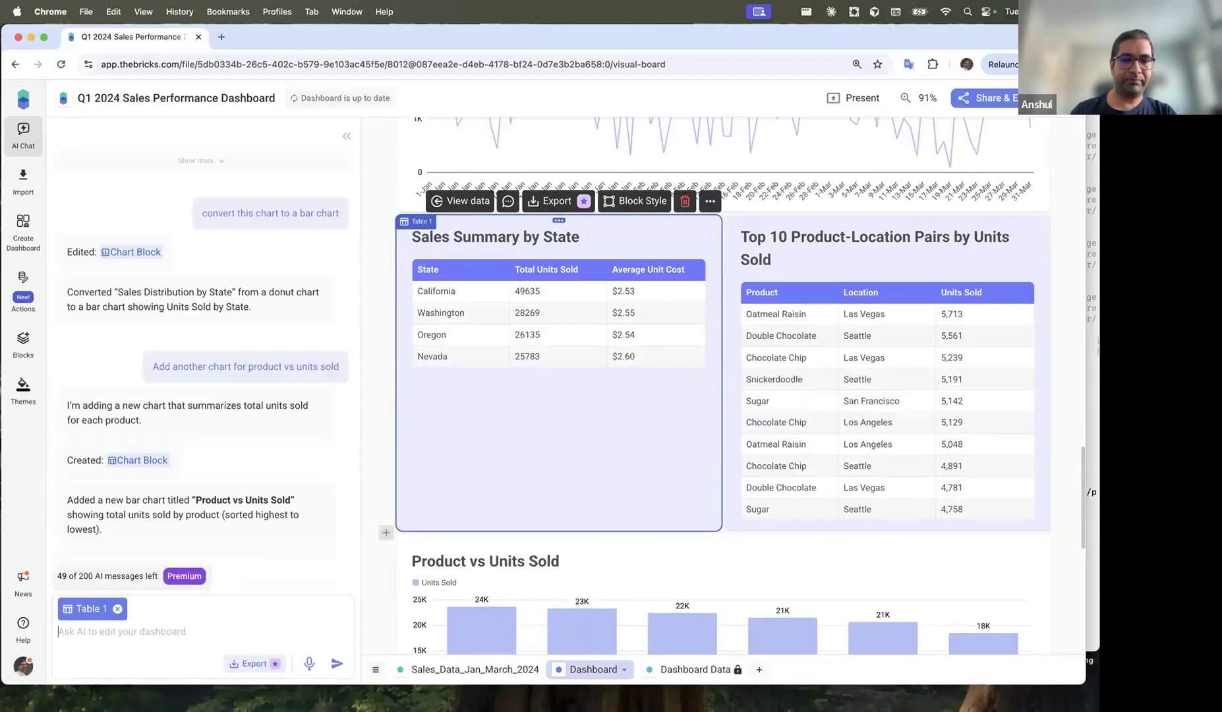
{"action": "type", "text": "In this table, highlight state where "}
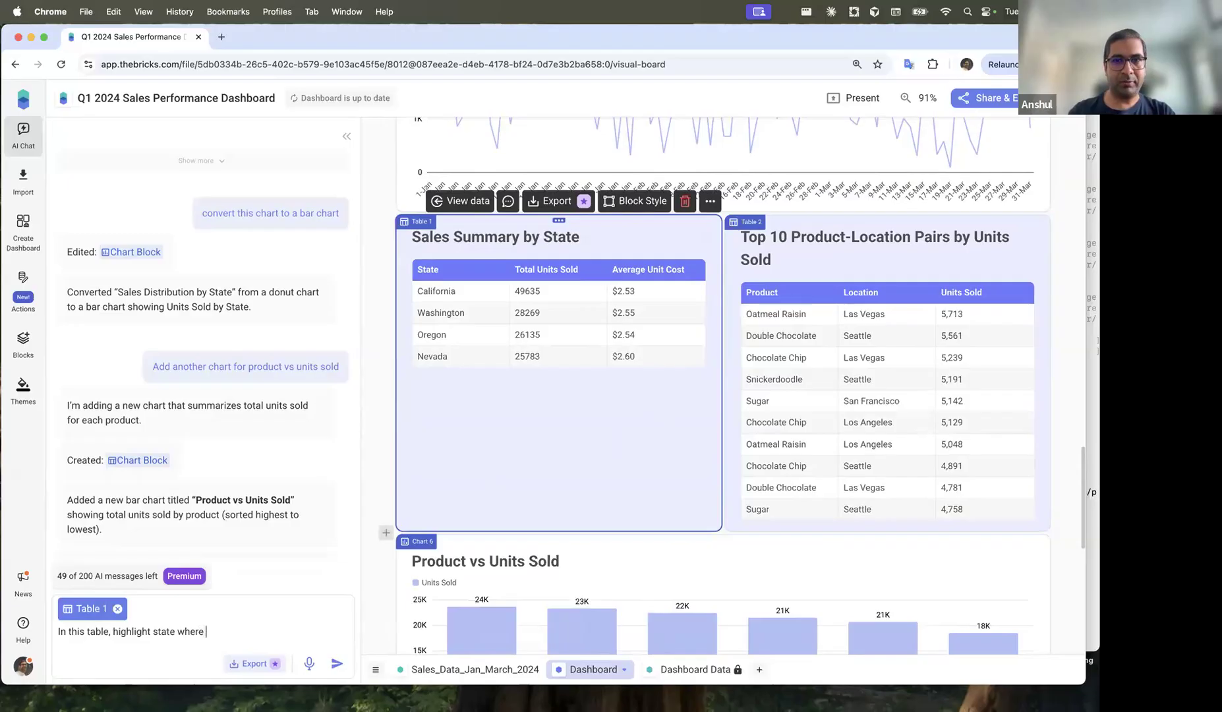
{"action": "type", "text": "unit "}
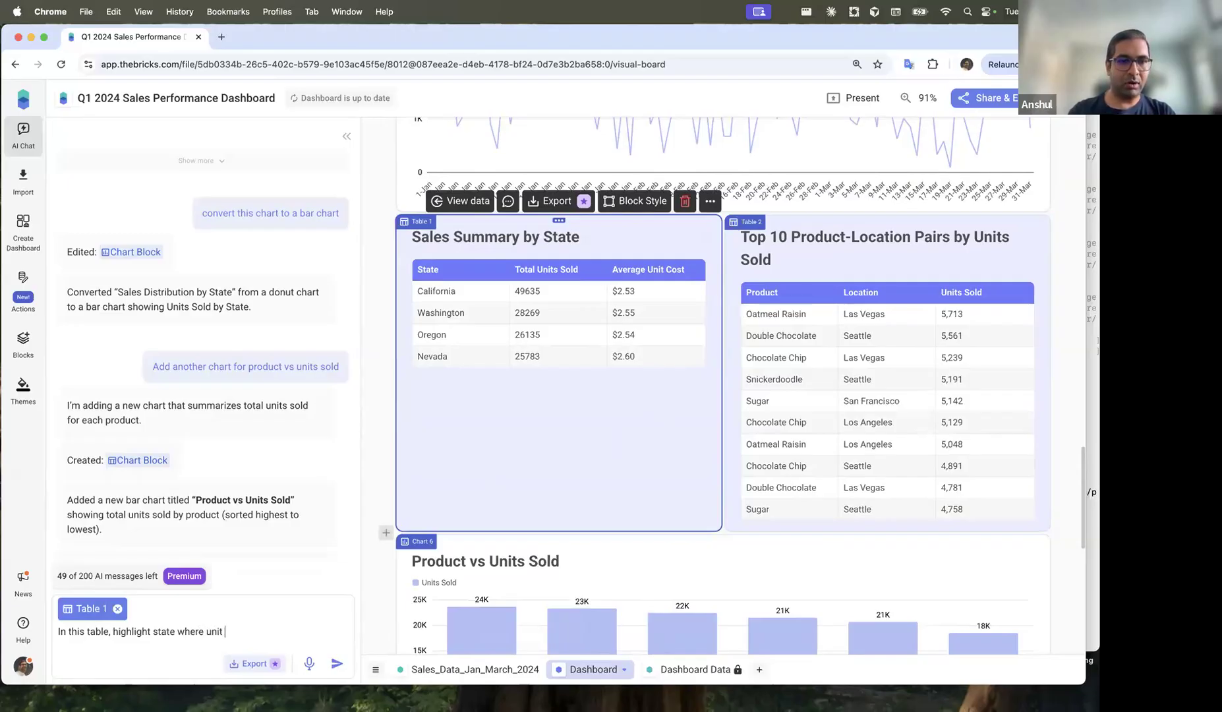
{"action": "type", "text": "cost is more than 2."}
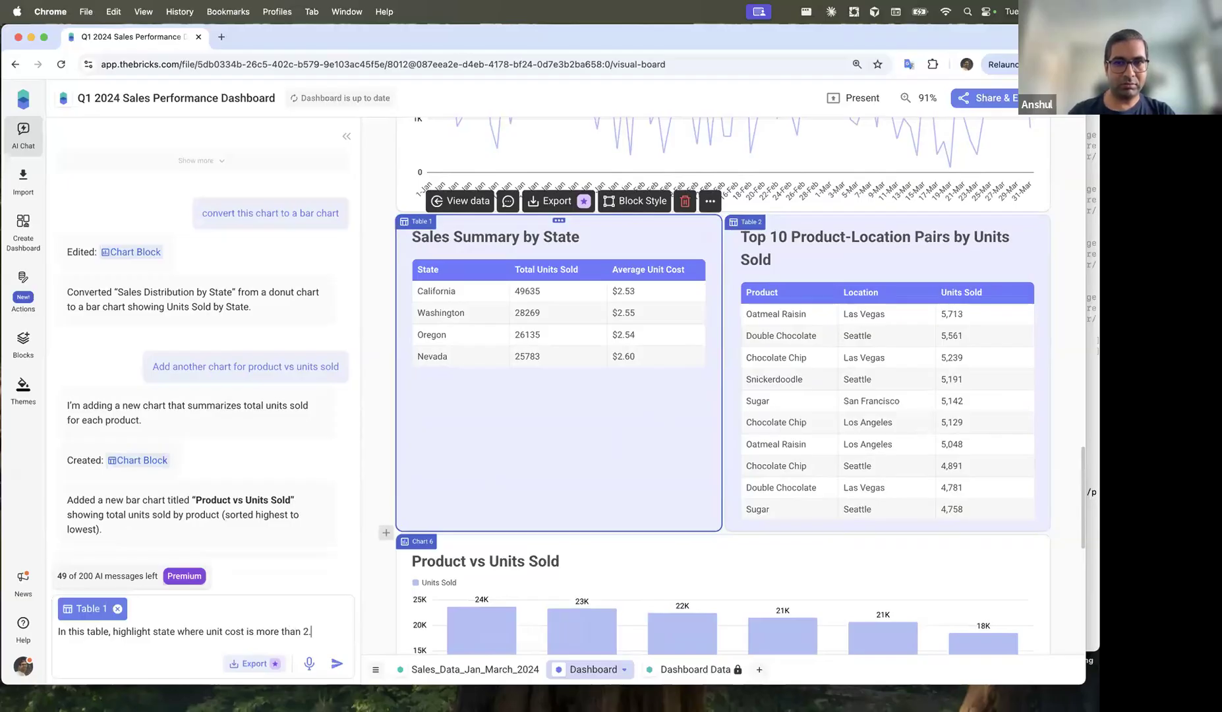
{"action": "type", "text": "55"}
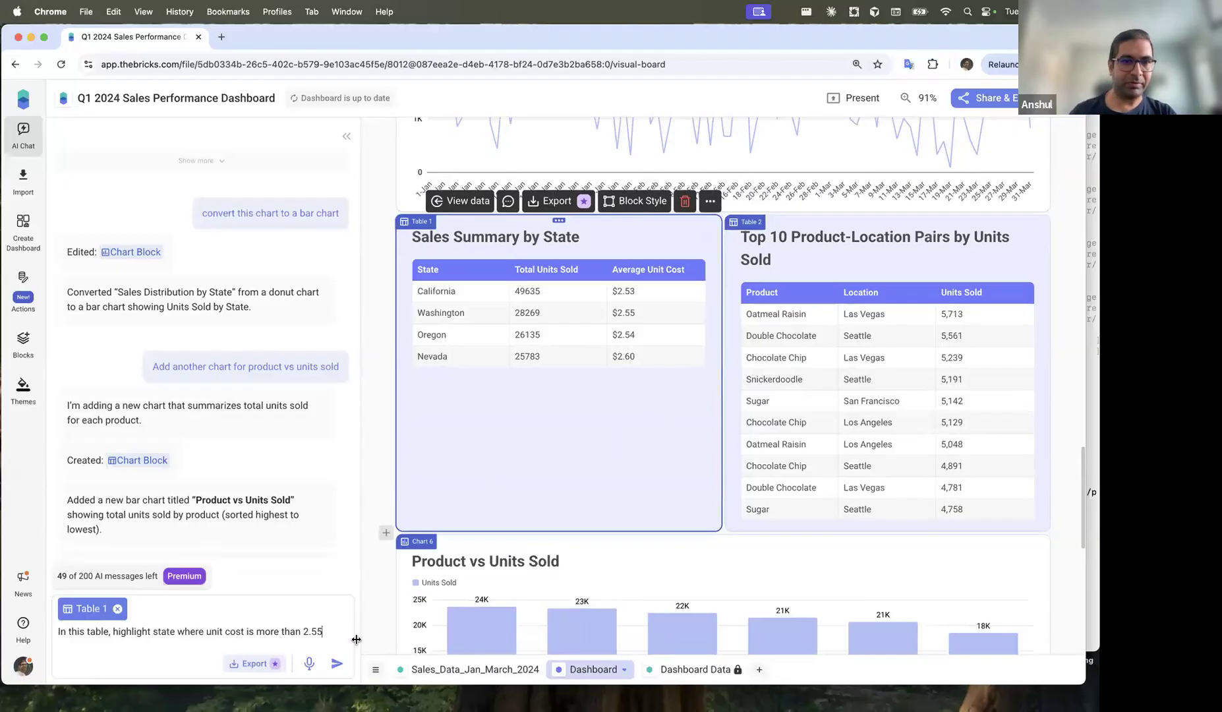
Step: Ask the AI to highlight states averaging above 2.55 unit cost, then return to the canvas top
{"action": "left_click", "coordinate": [338, 667]}
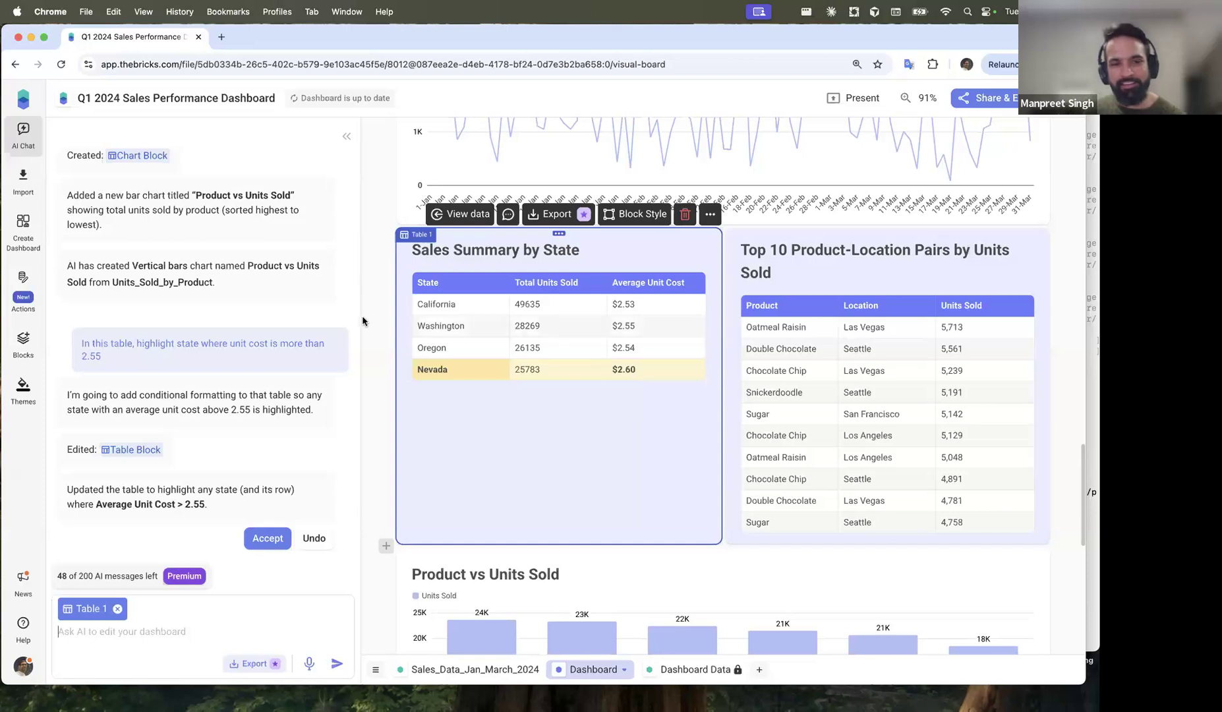
{"action": "left_click", "coordinate": [369, 297]}
{"action": "scroll", "coordinate": [369, 295], "scroll_direction": "up", "scroll_amount": 2}
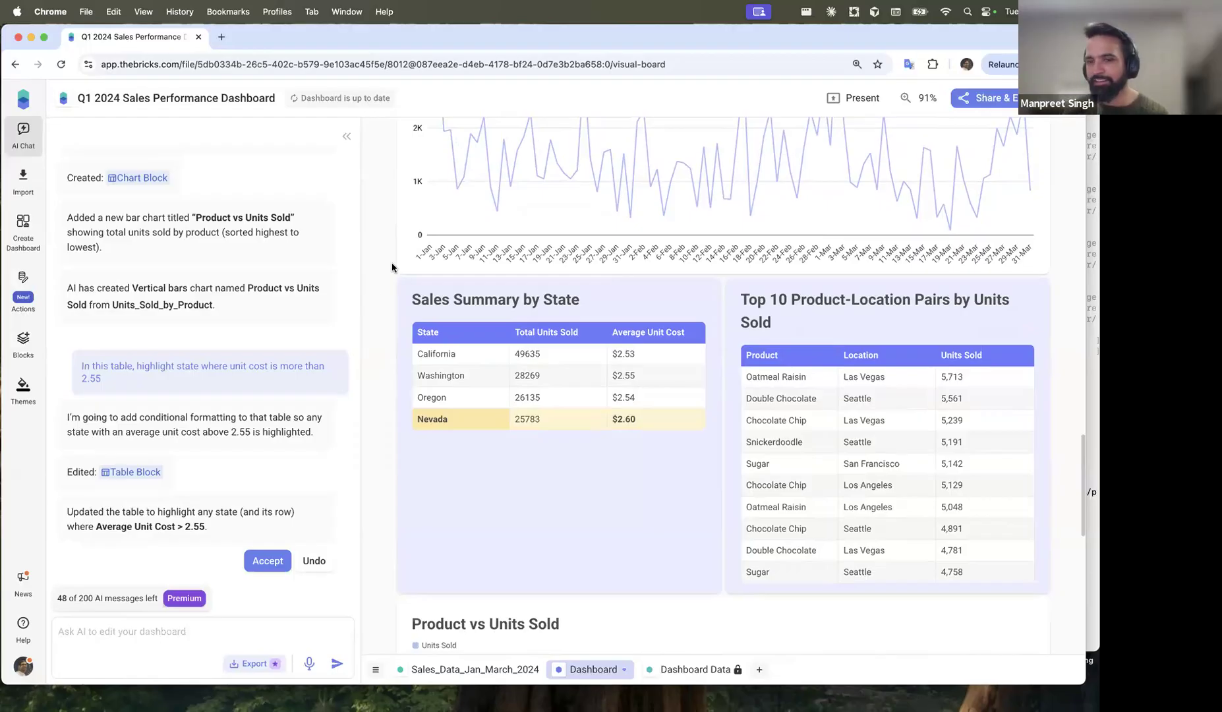
{"action": "scroll", "coordinate": [374, 271], "scroll_direction": "up", "scroll_amount": 15}
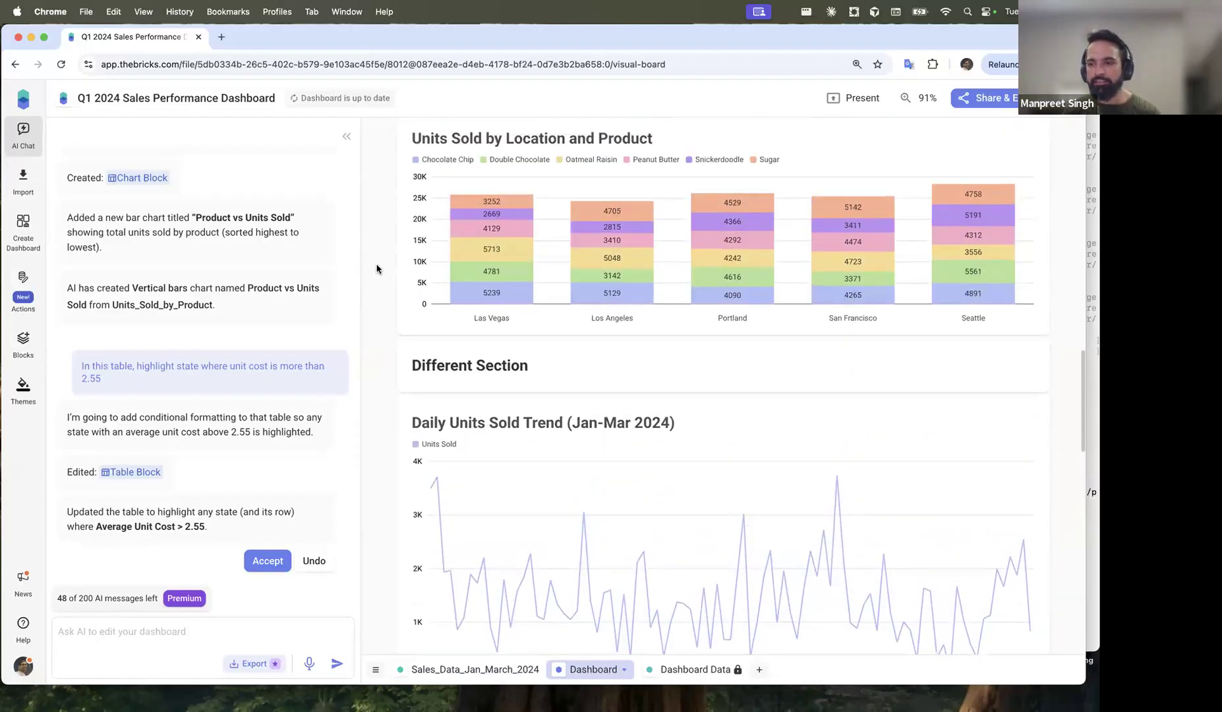
{"action": "scroll", "coordinate": [376, 268], "scroll_direction": "up", "scroll_amount": 10}
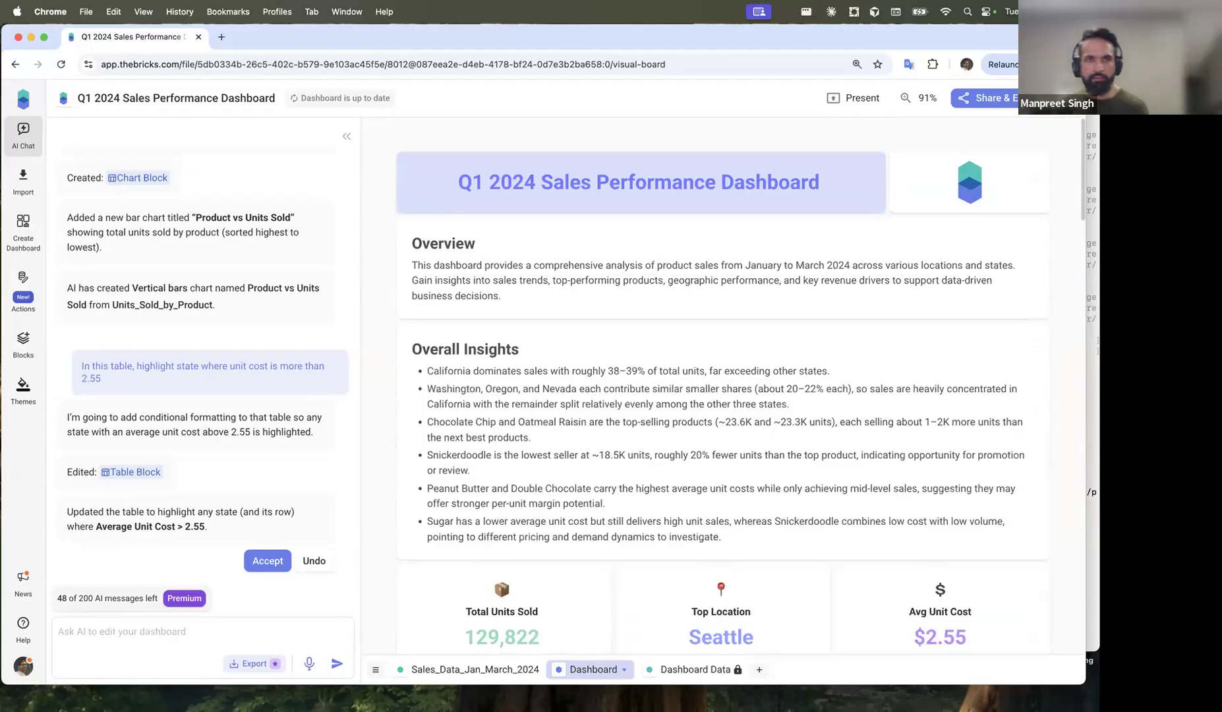
Step: Go to the home page and cancel attaching Sales_Data_Jan_March_2024.csv
{"action": "left_click", "coordinate": [23, 100]}
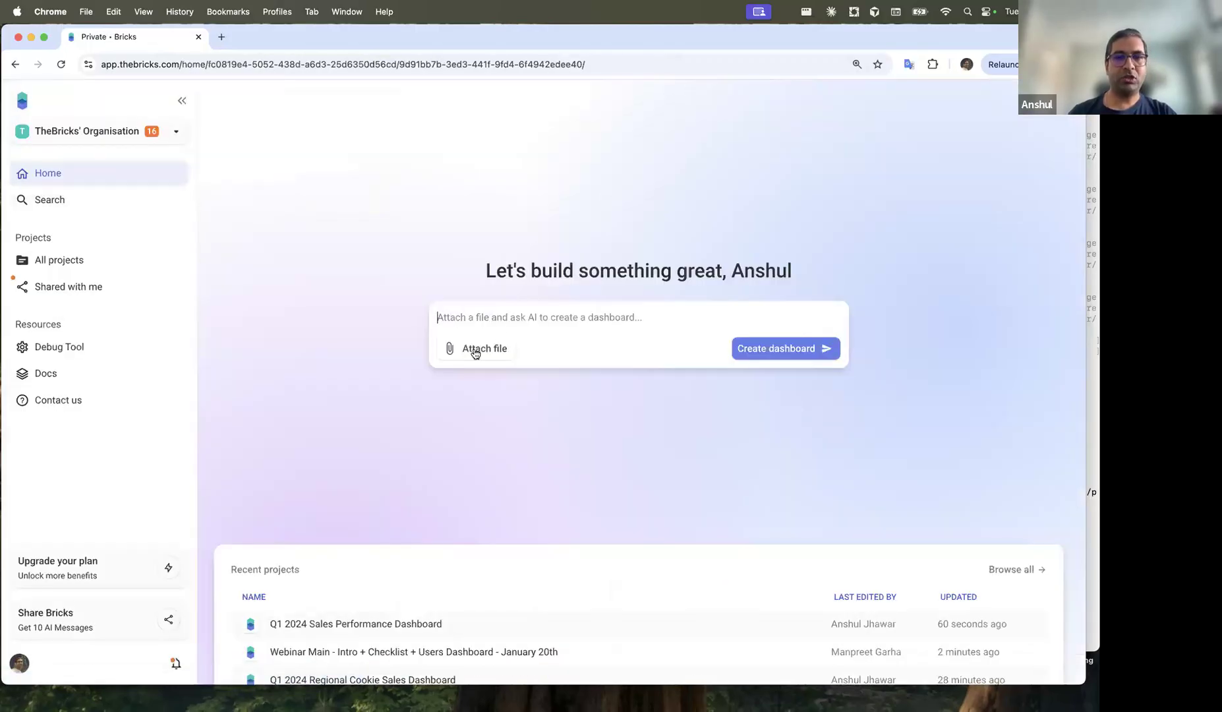
{"action": "left_click", "coordinate": [477, 350]}
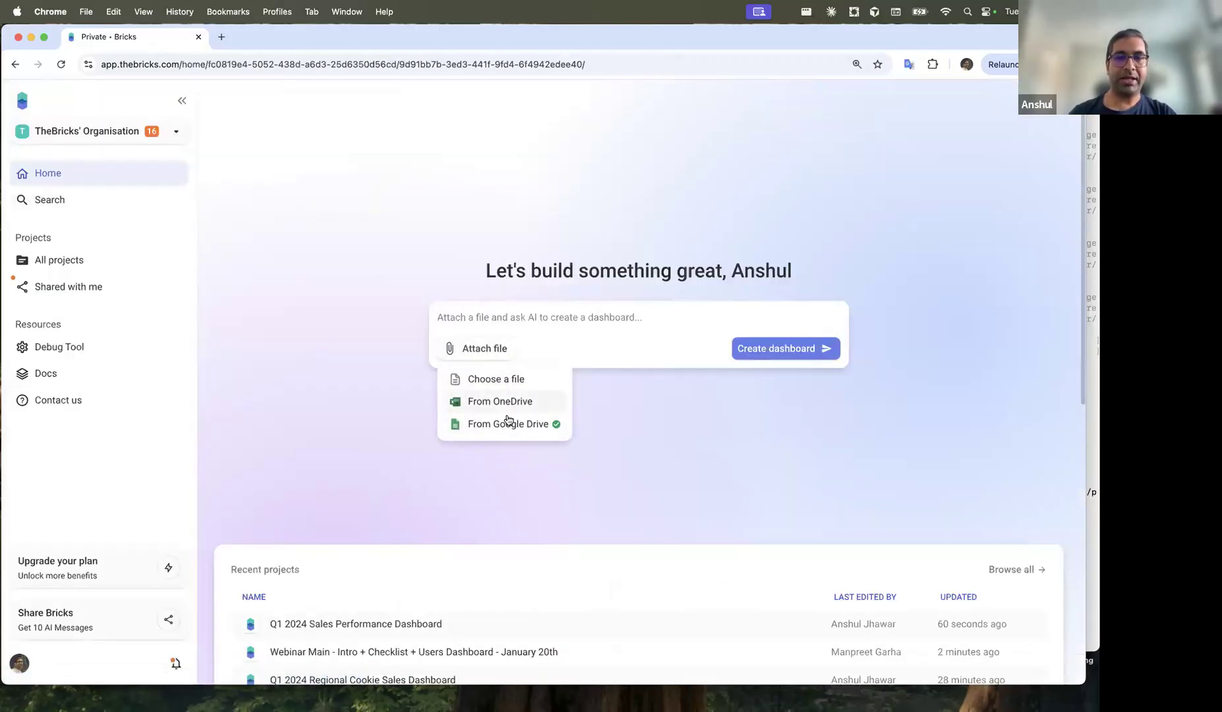
{"action": "left_click", "coordinate": [506, 379]}
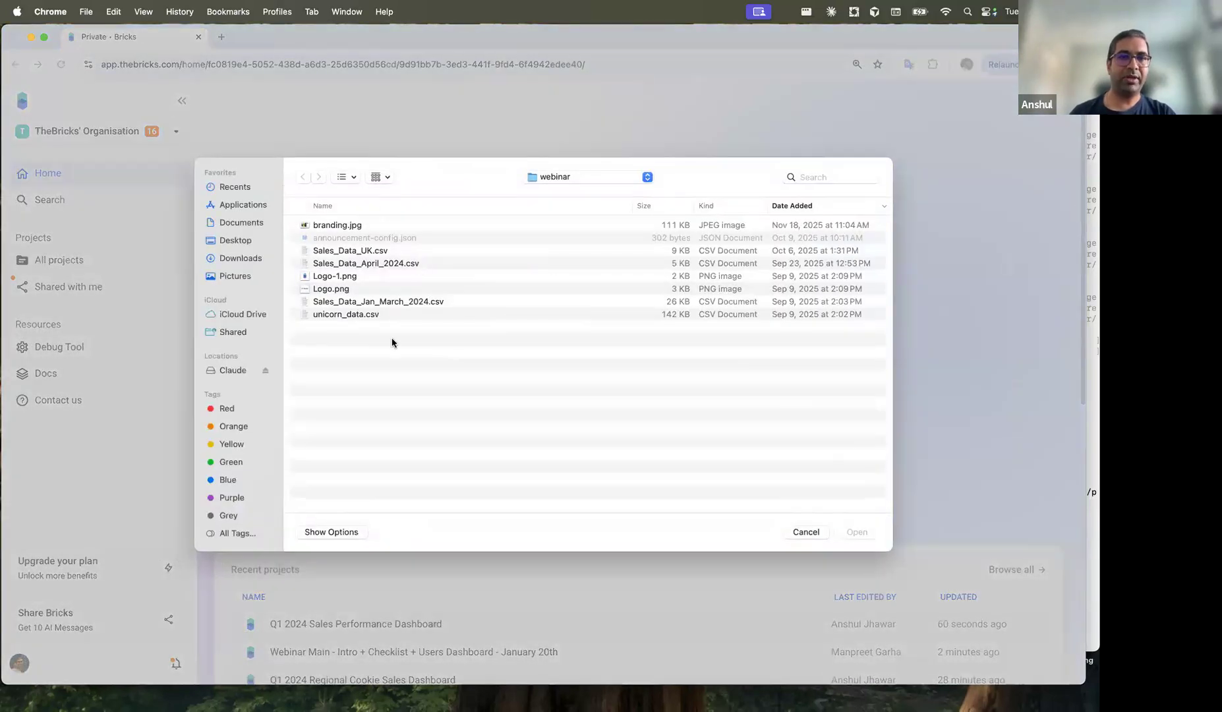
{"action": "left_click", "coordinate": [439, 305]}
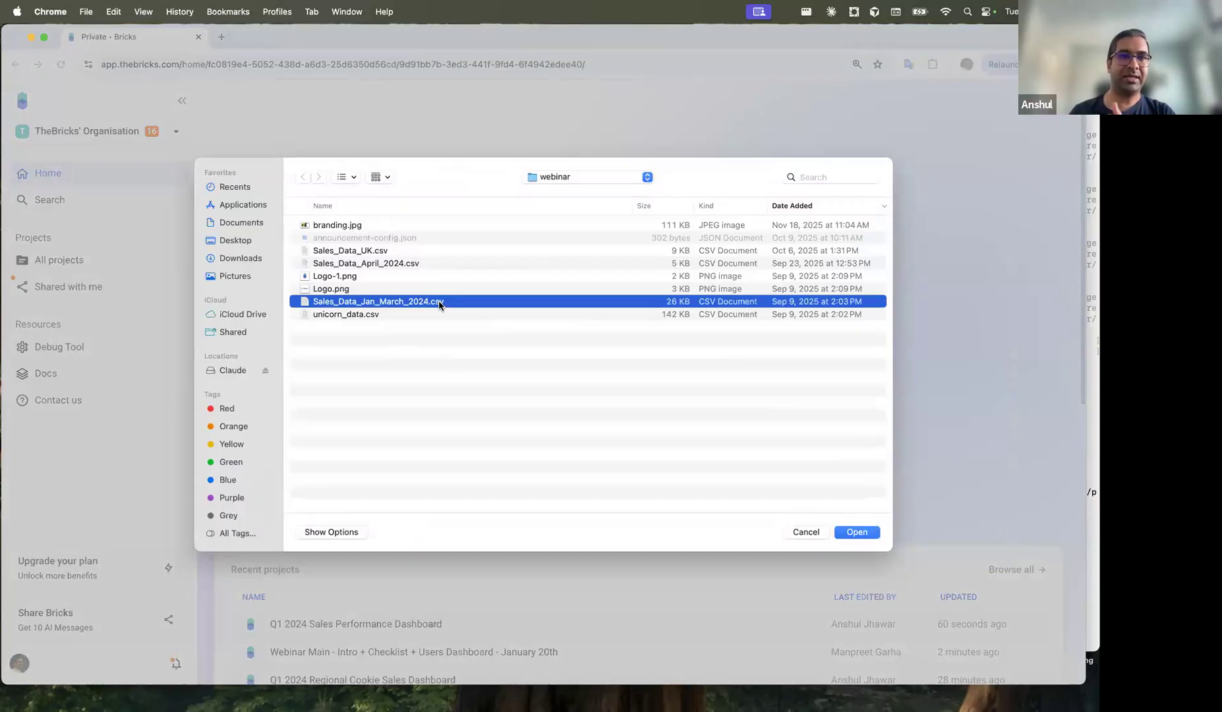
{"action": "left_click", "coordinate": [811, 532]}
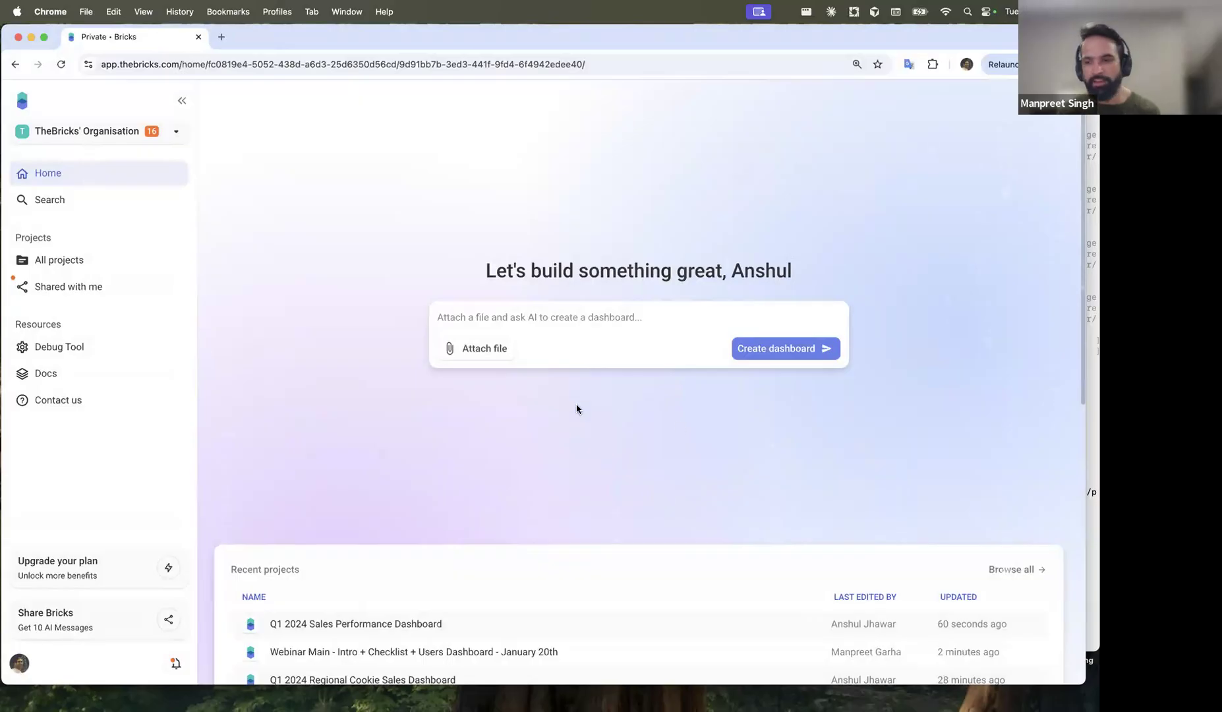
Step: Open the Q1 2024 Sales Performance Dashboard from Recent projects
{"action": "left_click", "coordinate": [342, 623]}
{"action": "scroll", "coordinate": [601, 492], "scroll_direction": "down", "scroll_amount": 2}
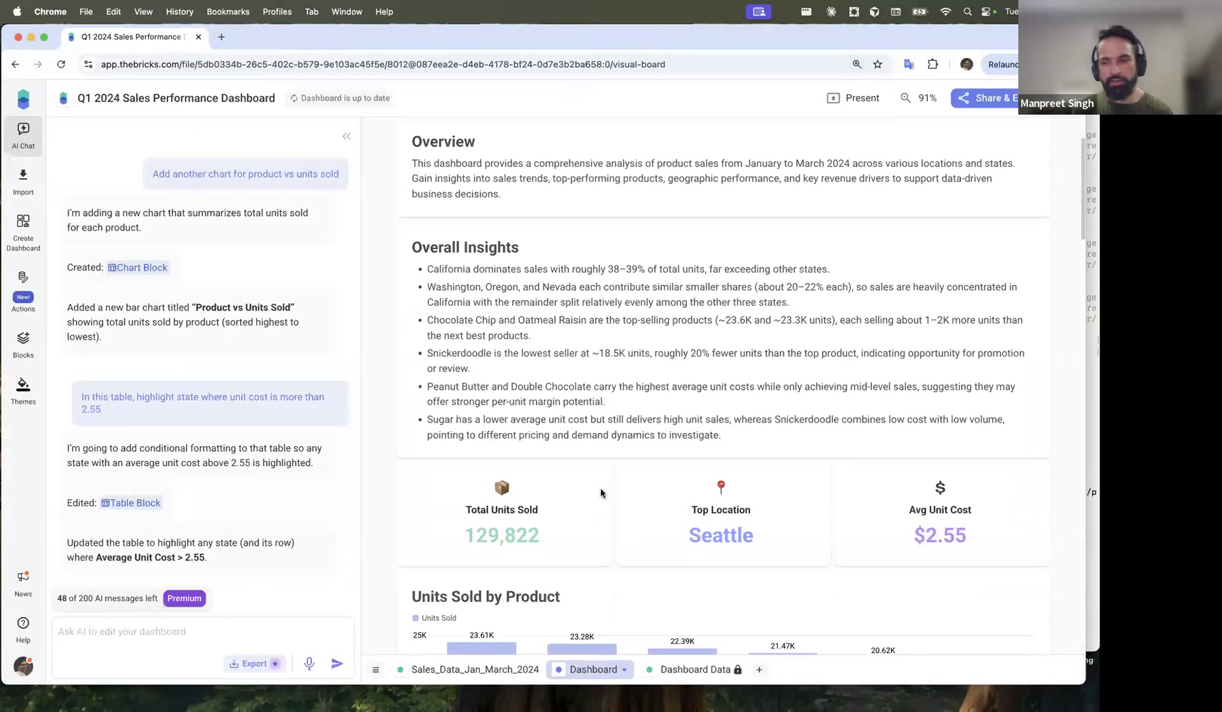
{"action": "scroll", "coordinate": [602, 492], "scroll_direction": "up", "scroll_amount": 2}
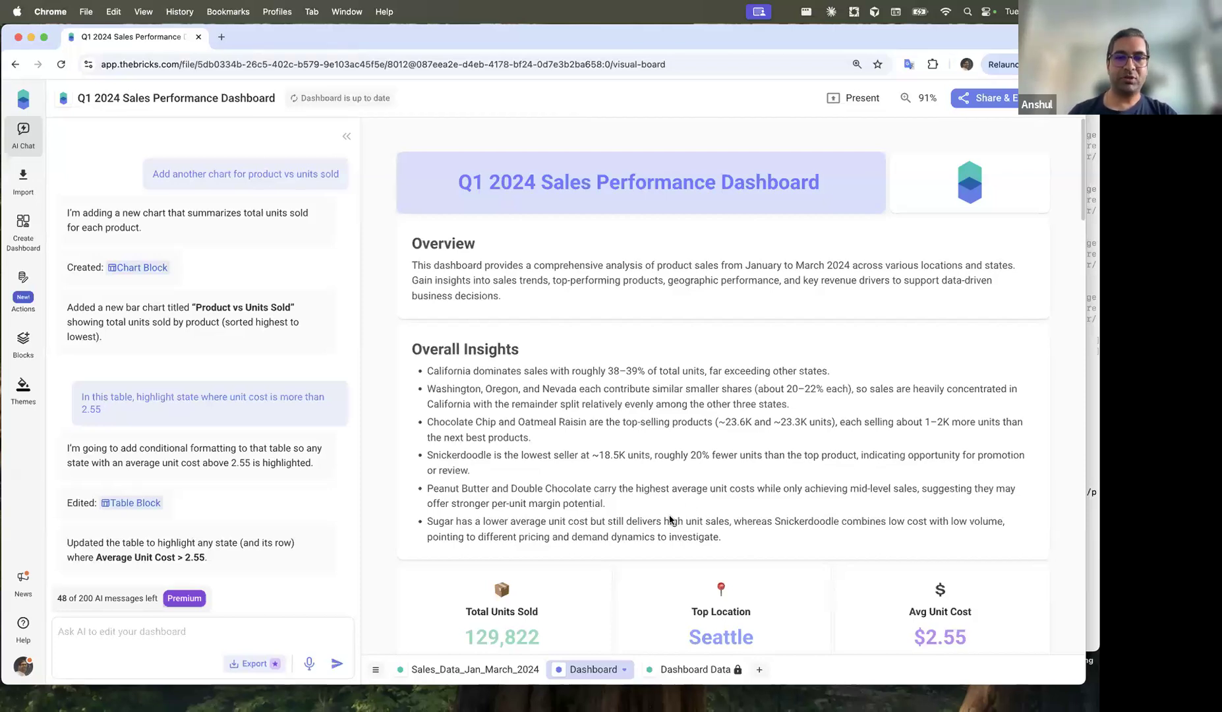
{"action": "scroll", "coordinate": [673, 519], "scroll_direction": "down", "scroll_amount": 10}
Step: Open the Units Sold by Product chart in the chart editor and show its bar variants
{"action": "left_click", "coordinate": [707, 269]}
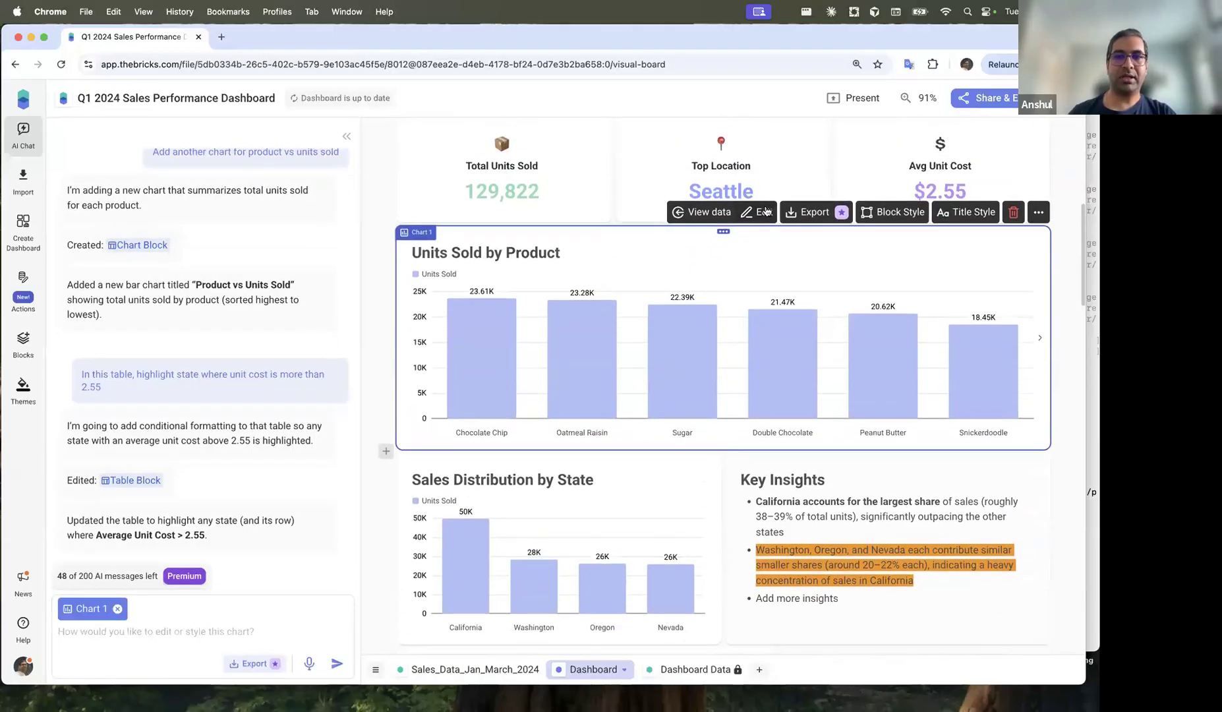
{"action": "left_click", "coordinate": [766, 209]}
{"action": "left_click", "coordinate": [508, 136]}
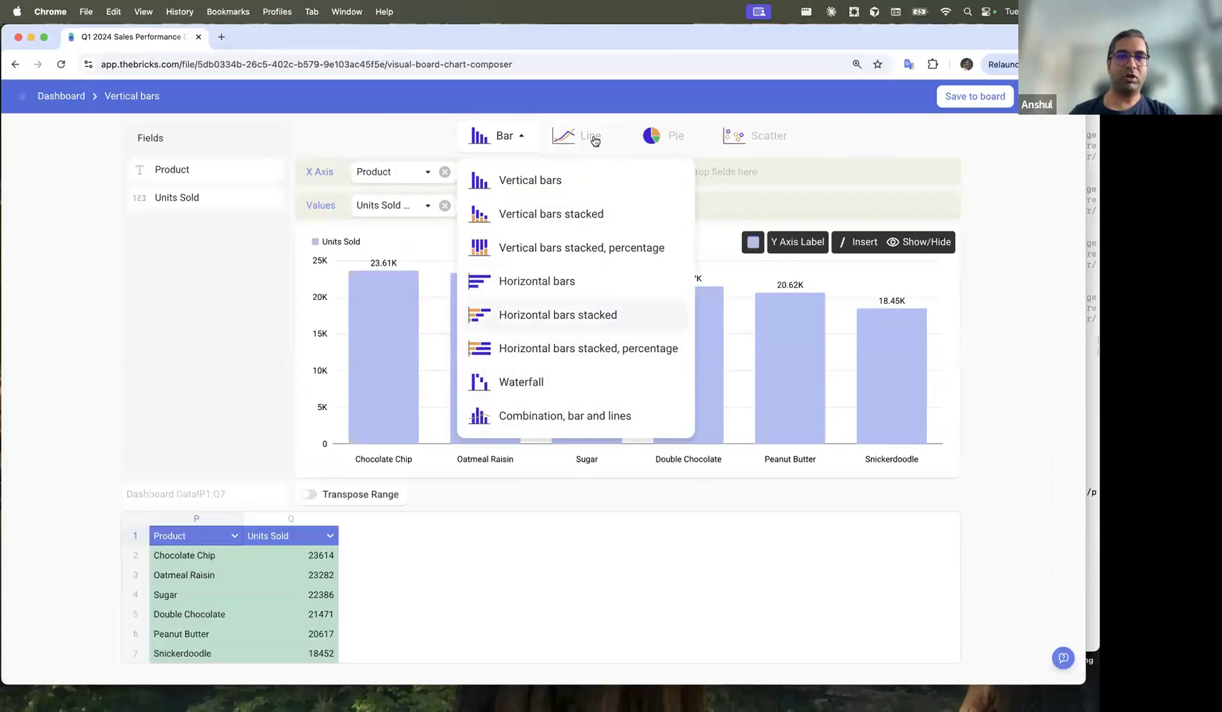
Step: Preview Scatter, Pie and Line for Units Sold by Product, keep vertical bars, and return to the board
{"action": "left_click", "coordinate": [775, 147]}
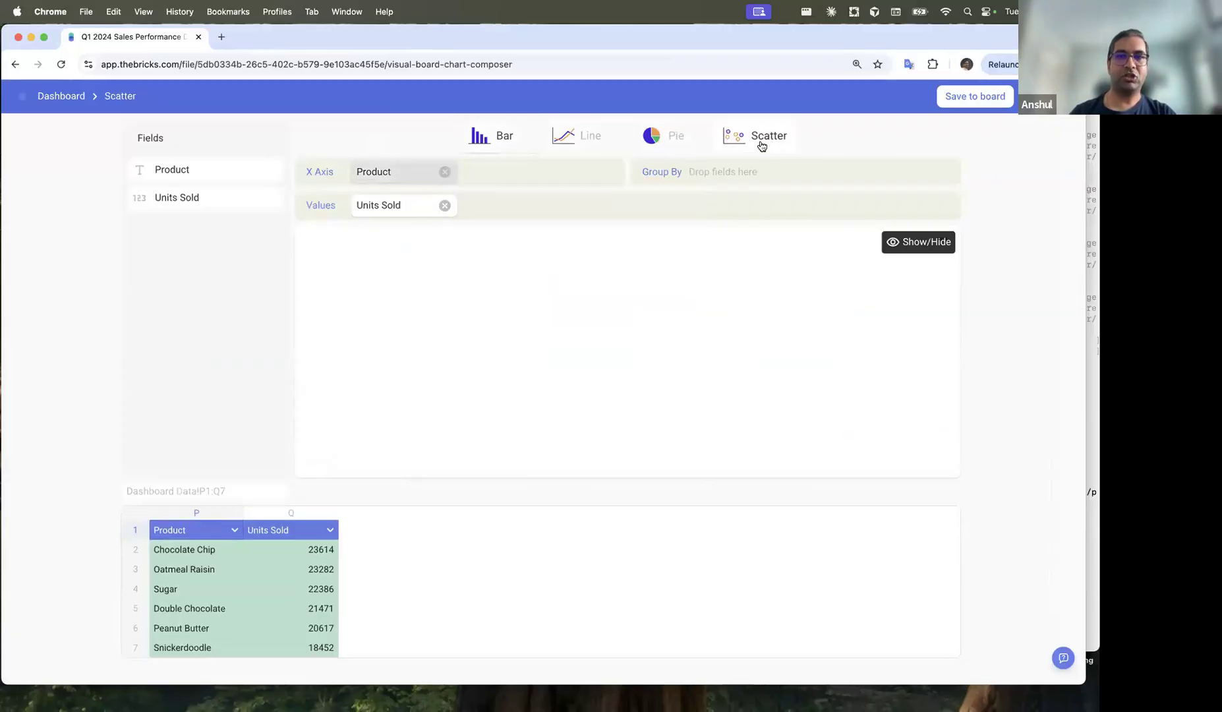
{"action": "left_click", "coordinate": [675, 136]}
{"action": "left_click", "coordinate": [605, 137]}
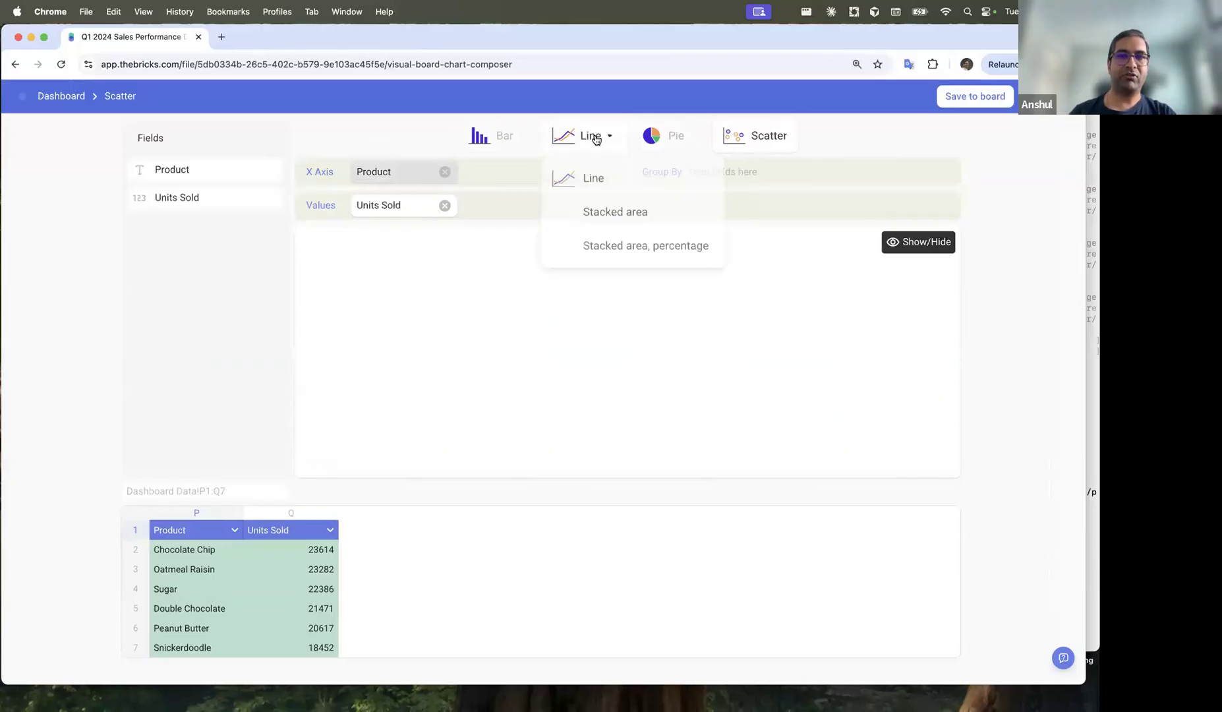
{"action": "left_click", "coordinate": [501, 137]}
{"action": "left_click", "coordinate": [544, 180]}
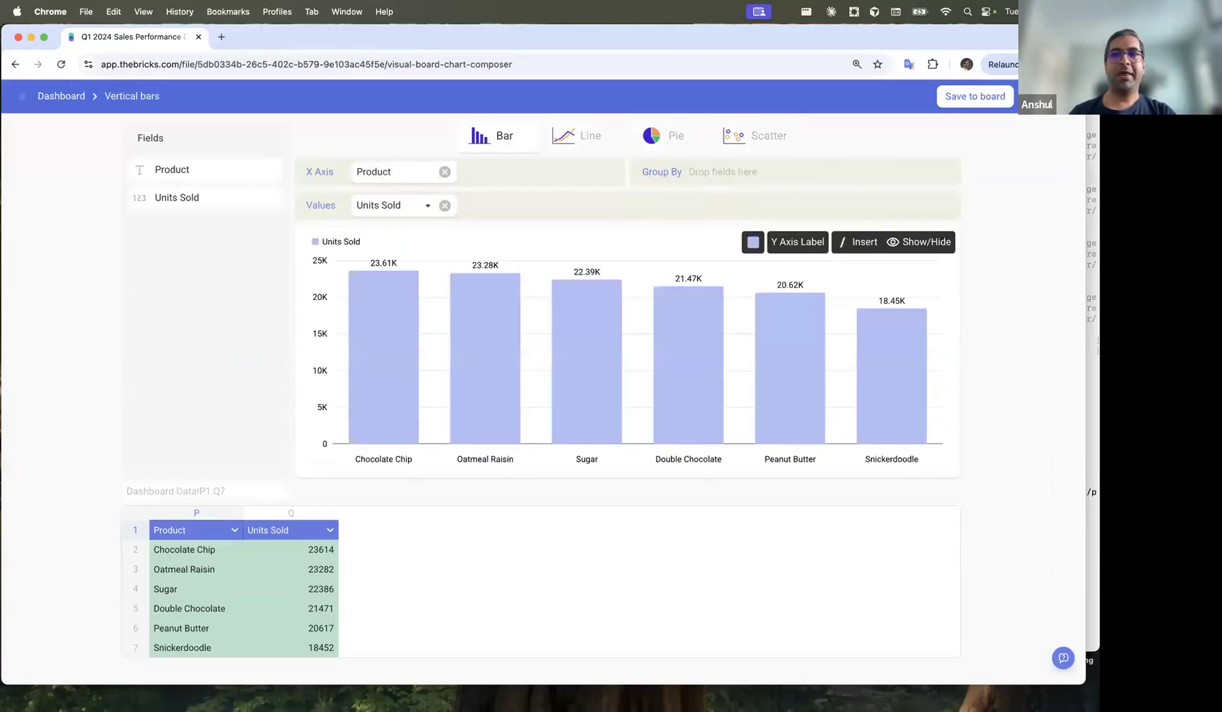
{"action": "left_click", "coordinate": [975, 97]}
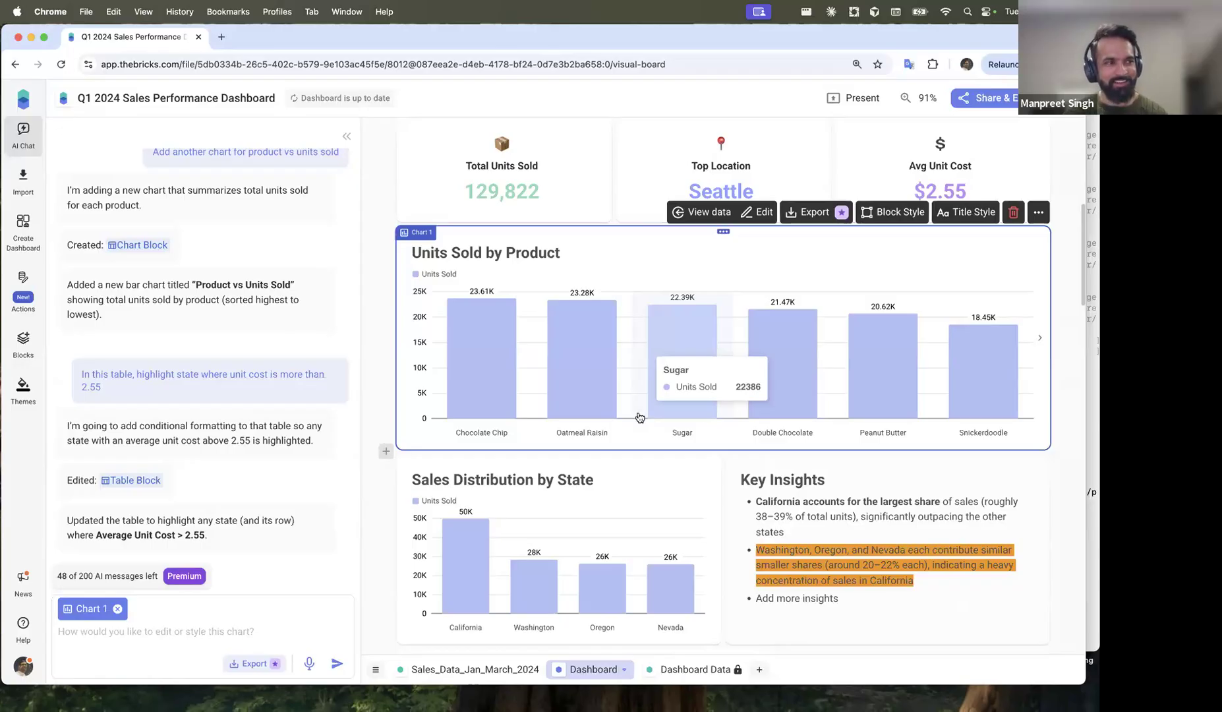
{"action": "left_click", "coordinate": [379, 340]}
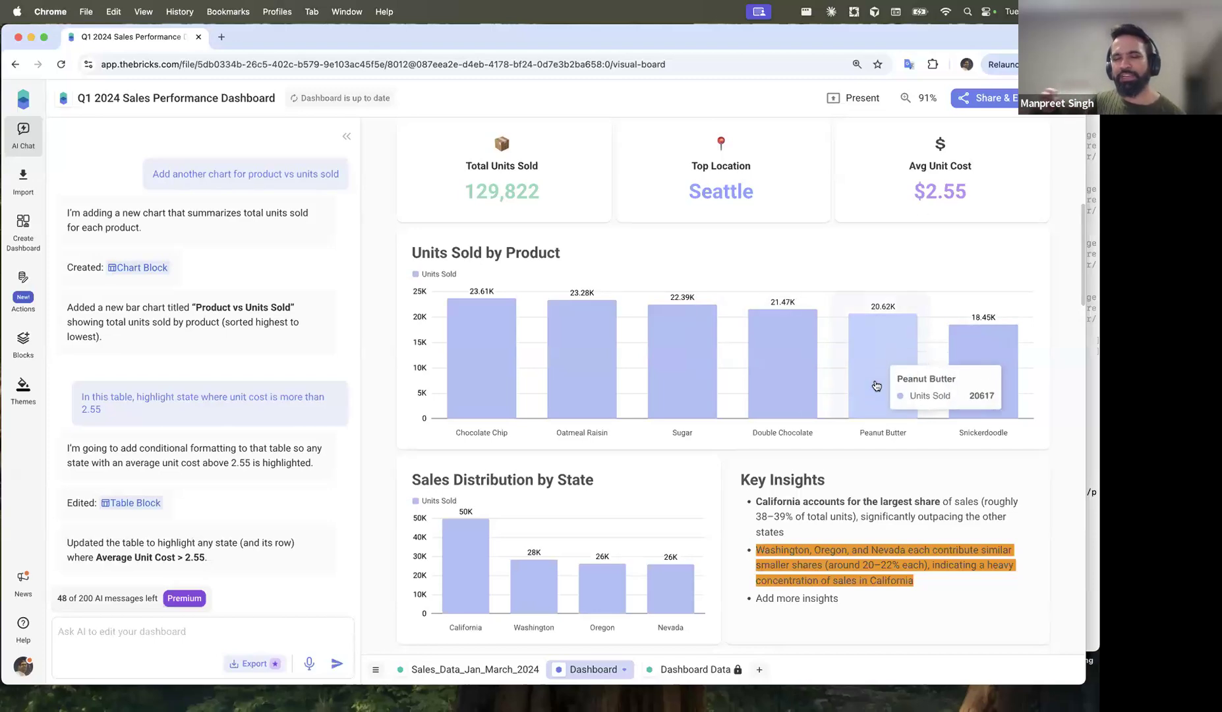
{"action": "scroll", "coordinate": [875, 385], "scroll_direction": "down", "scroll_amount": 10}
{"action": "scroll", "coordinate": [875, 385], "scroll_direction": "down", "scroll_amount": 10}
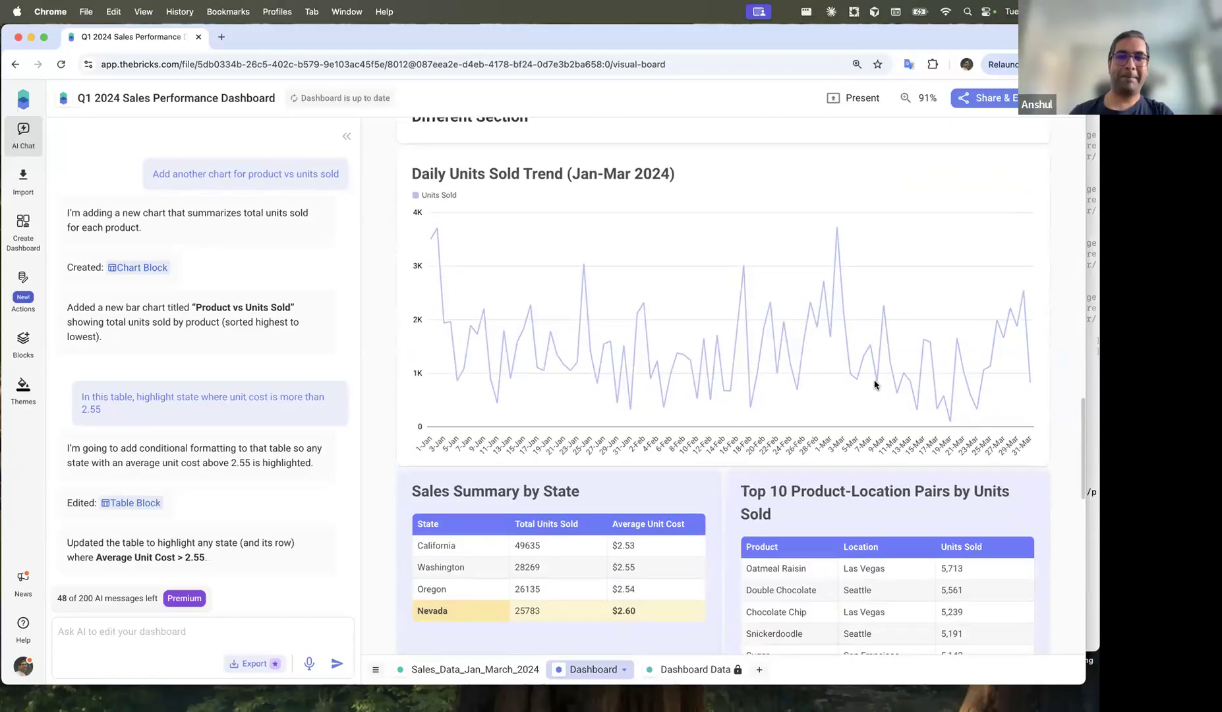
{"action": "scroll", "coordinate": [697, 527], "scroll_direction": "down", "scroll_amount": 3}
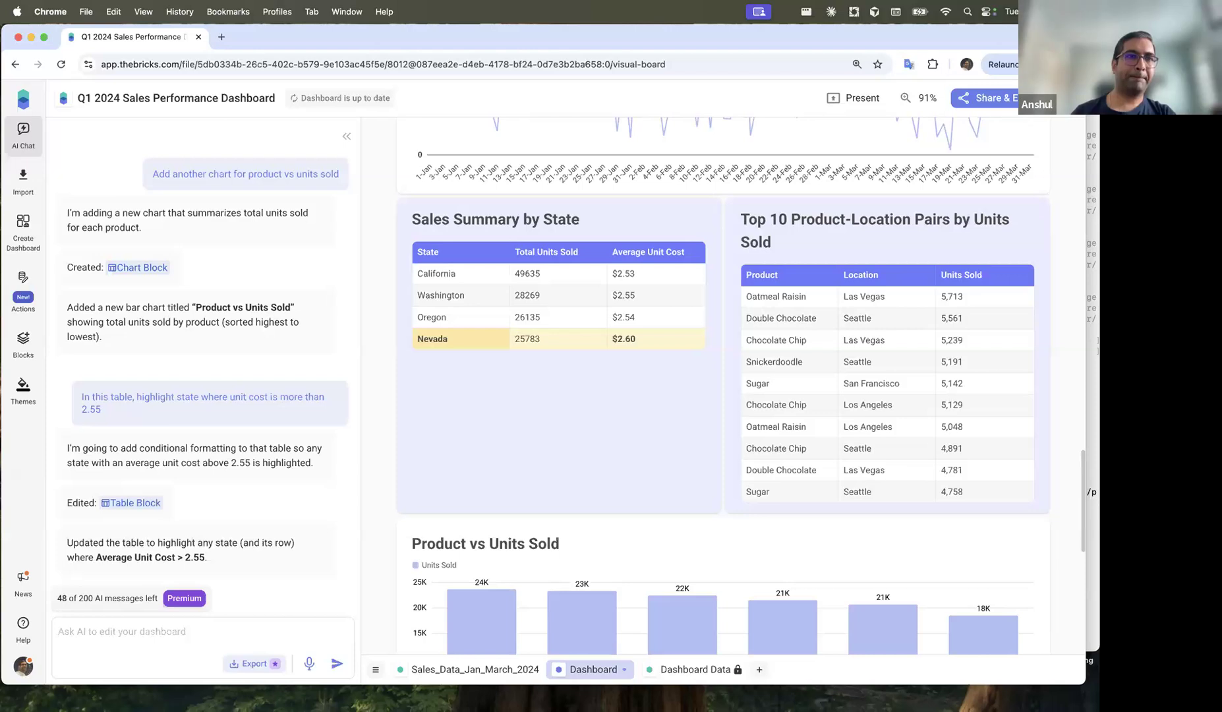
Step: Return to the Bricks home page and dismiss the Attach file options
{"action": "left_click", "coordinate": [24, 99]}
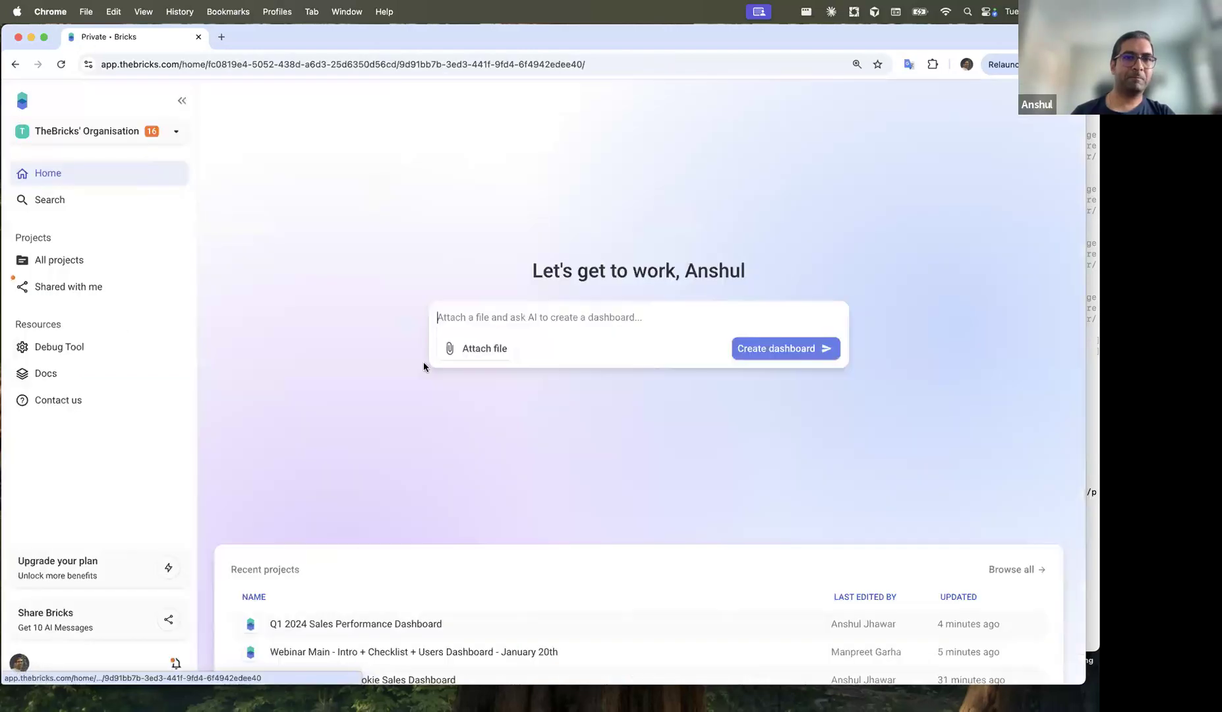
{"action": "left_click", "coordinate": [468, 348]}
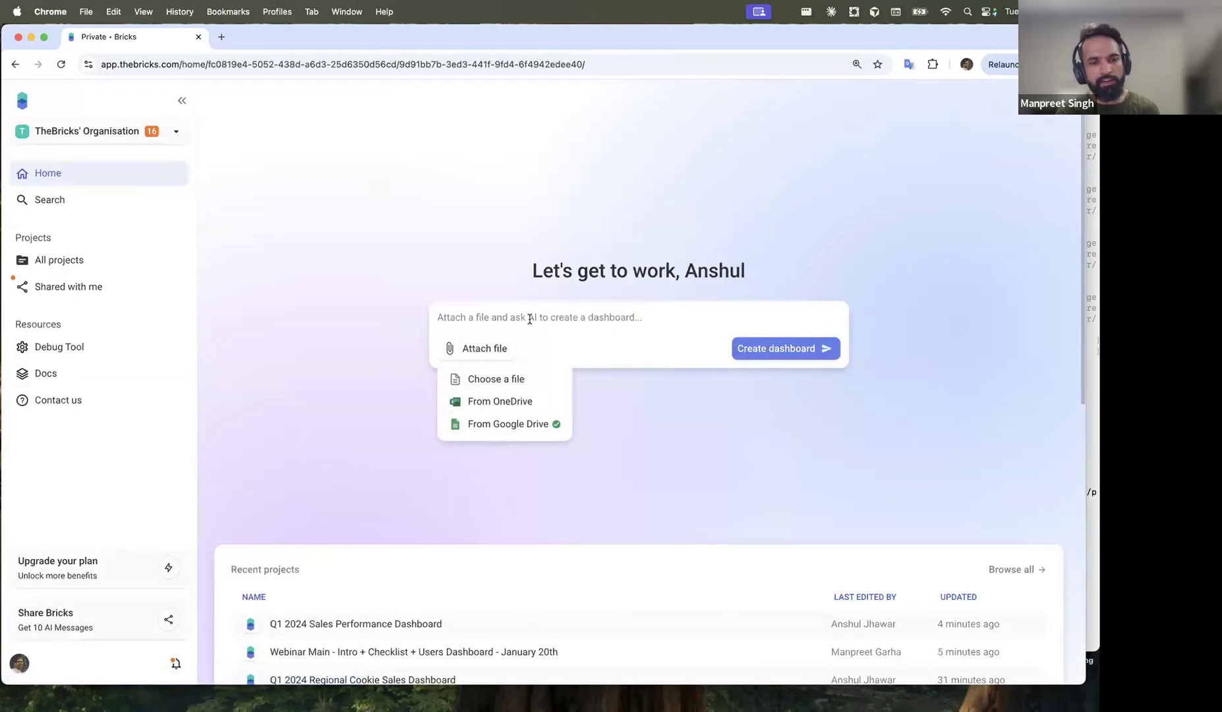
{"action": "left_click", "coordinate": [553, 320]}
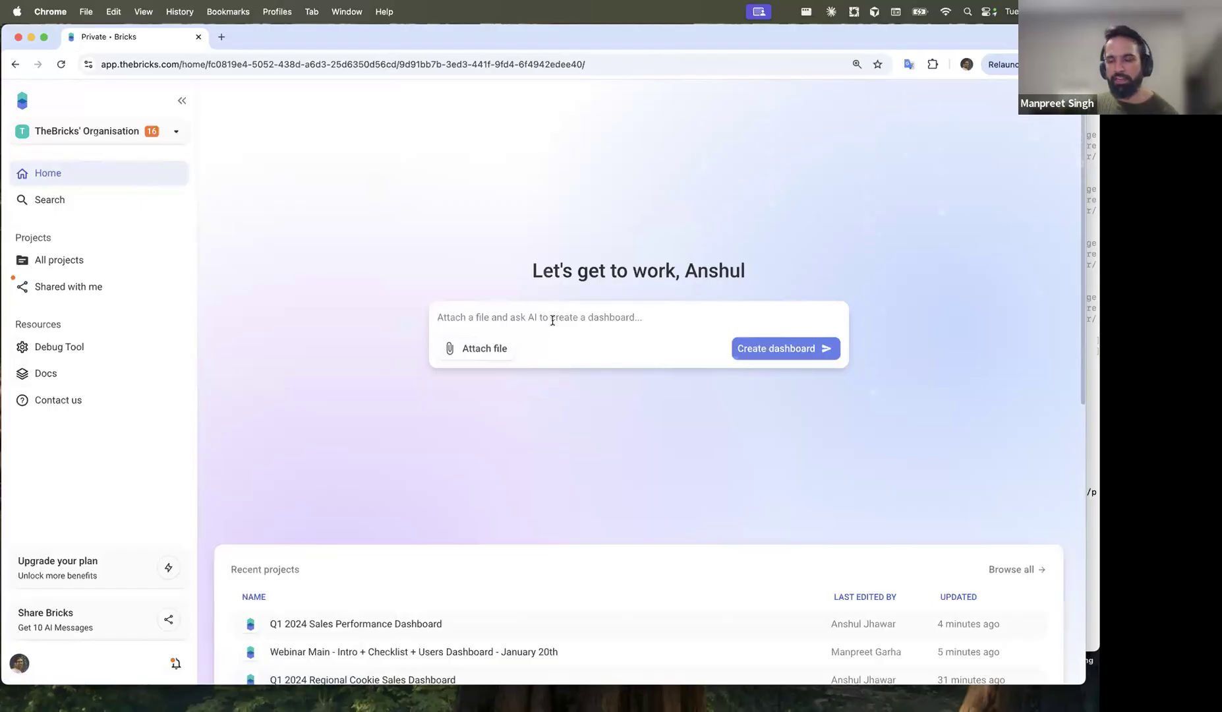
Step: Write the prompt 'Create a dashboard (in your language)', then reopen the Q1 2024 dashboard
{"action": "type", "text": "Cretae c"}
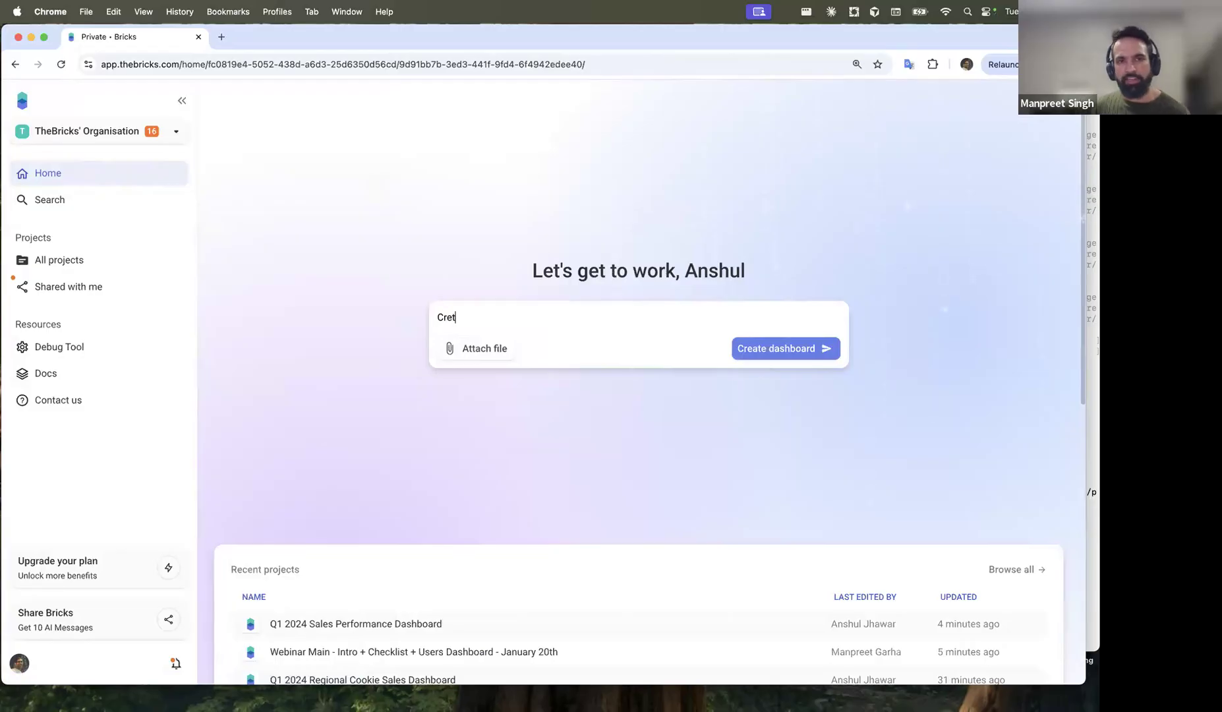
{"action": "key", "text": "BackSpace"}
{"action": "key", "text": "BackSpace"}
{"action": "key", "text": "BackSpace"}
{"action": "key", "text": "BackSpace"}
{"action": "key", "text": "BackSpace"}
{"action": "type", "text": "ate a dashboad"}
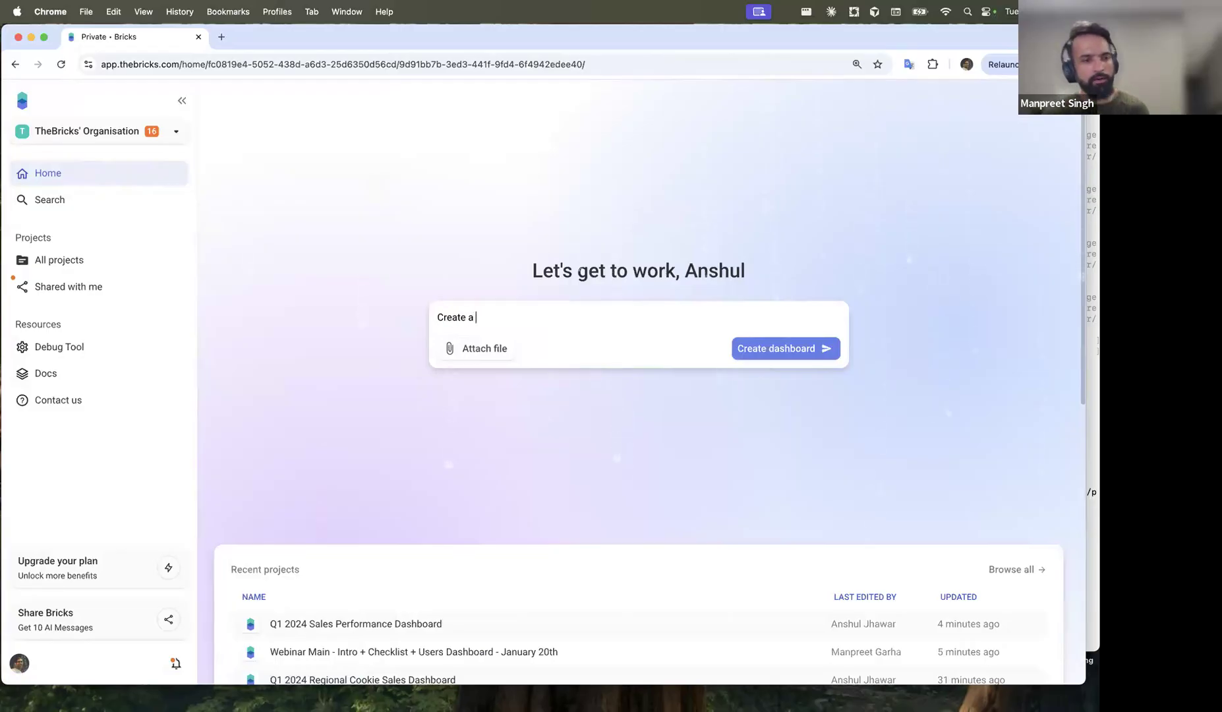
{"action": "key", "text": "BackSpace"}
{"action": "key", "text": "BackSpace"}
{"action": "type", "text": "ard in your"}
{"action": "key", "text": "BackSpace"}
{"action": "key", "text": "BackSpace"}
{"action": "key", "text": "BackSpace"}
{"action": "key", "text": "BackSpace"}
{"action": "key", "text": "BackSpace"}
{"action": "key", "text": "BackSpace"}
{"action": "key", "text": "BackSpace"}
{"action": "key", "text": "BackSpace"}
{"action": "type", "text": "()"}
{"action": "key", "text": "Left"}
{"action": "type", "text": "in your language"}
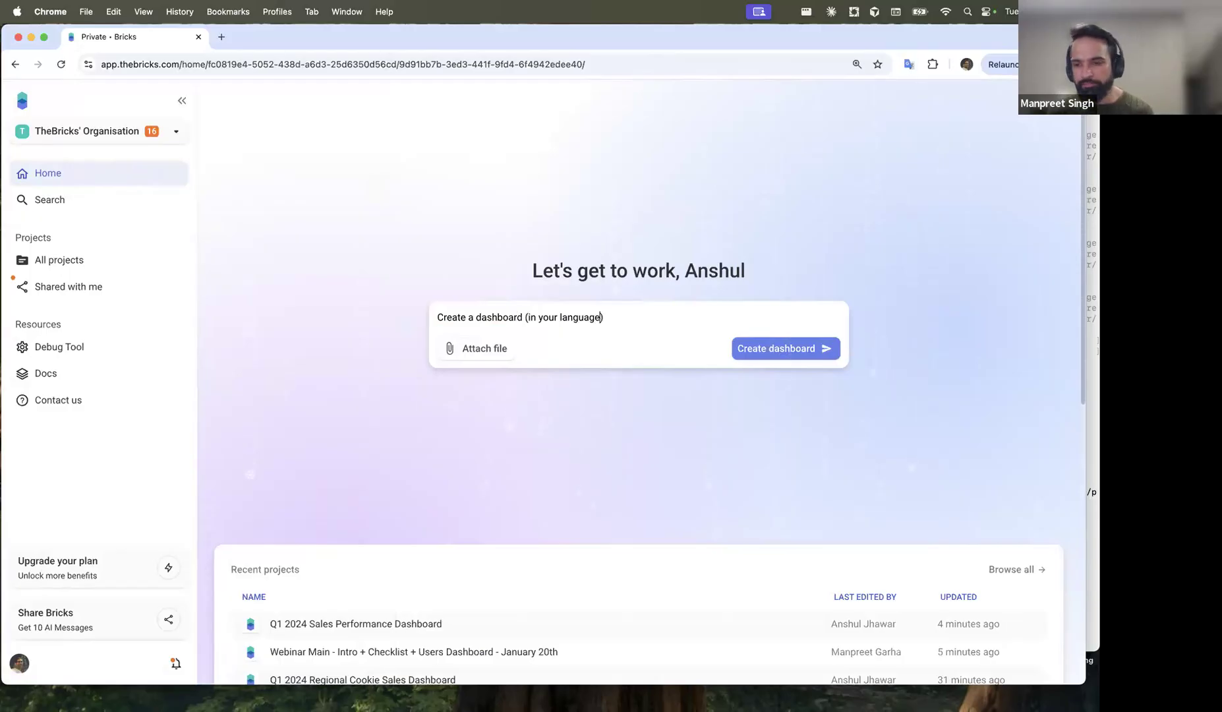
{"action": "left_click", "coordinate": [339, 623]}
{"action": "scroll", "coordinate": [640, 295], "scroll_direction": "down", "scroll_amount": 10}
Step: Scroll through the Q1 2024 dashboard to review the Sales Summary by State table
{"action": "scroll", "coordinate": [640, 295], "scroll_direction": "down", "scroll_amount": 2}
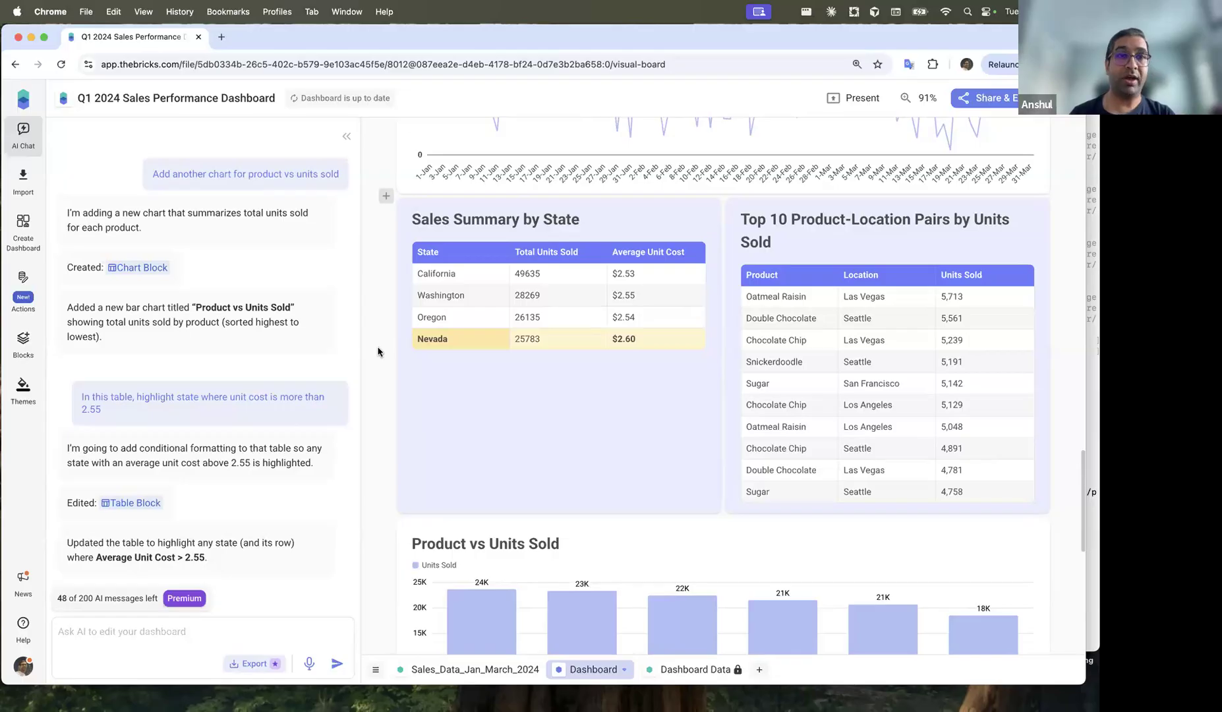
{"action": "scroll", "coordinate": [378, 351], "scroll_direction": "up", "scroll_amount": 15}
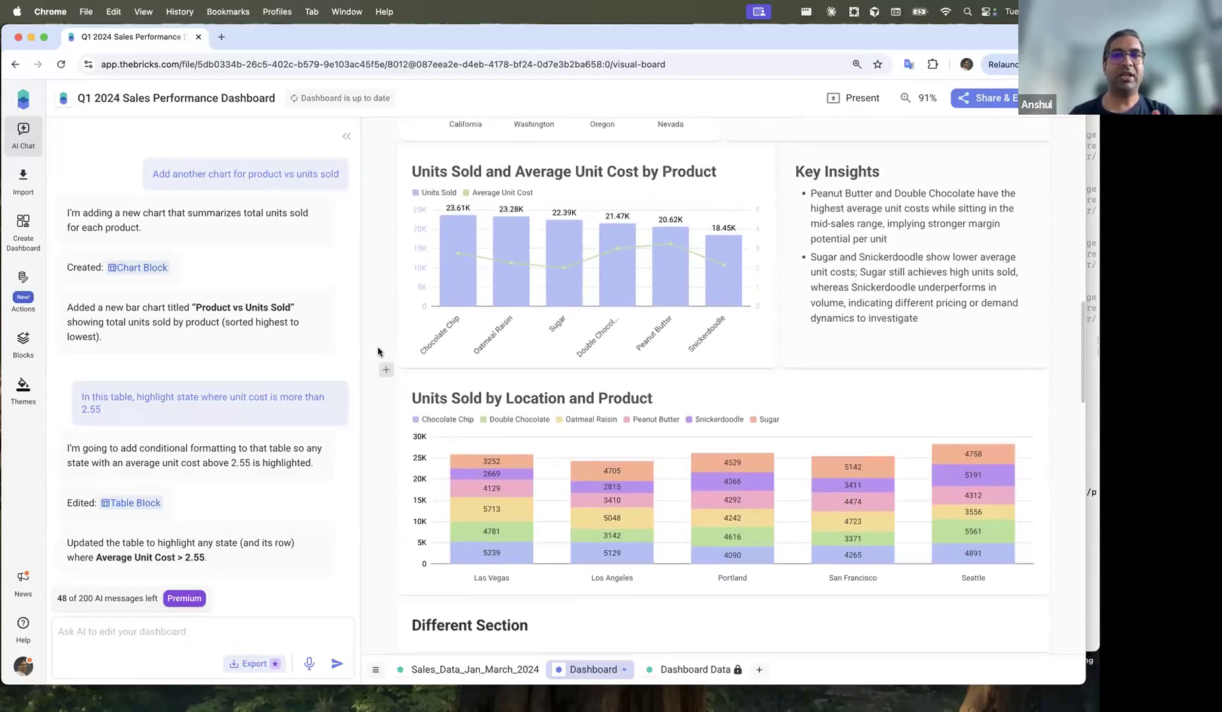
{"action": "scroll", "coordinate": [378, 351], "scroll_direction": "up", "scroll_amount": 3}
{"action": "scroll", "coordinate": [377, 351], "scroll_direction": "down", "scroll_amount": 15}
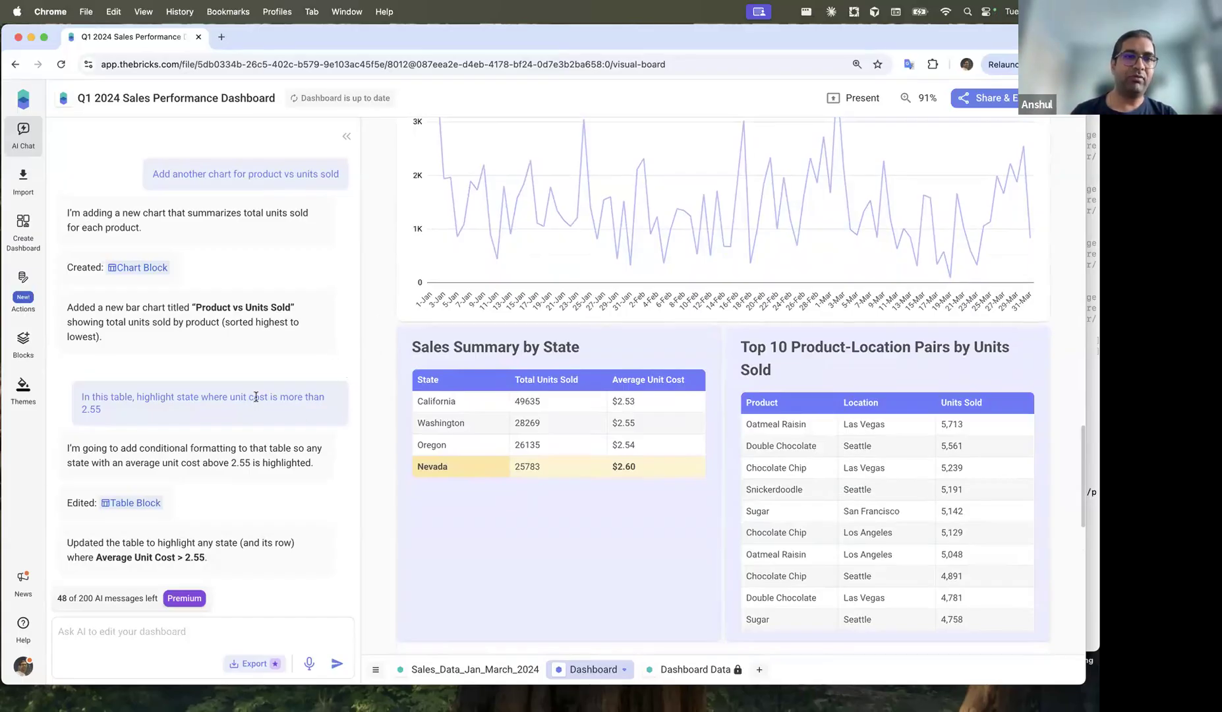
{"action": "scroll", "coordinate": [257, 390], "scroll_direction": "up", "scroll_amount": 2}
{"action": "scroll", "coordinate": [247, 304], "scroll_direction": "up", "scroll_amount": 2}
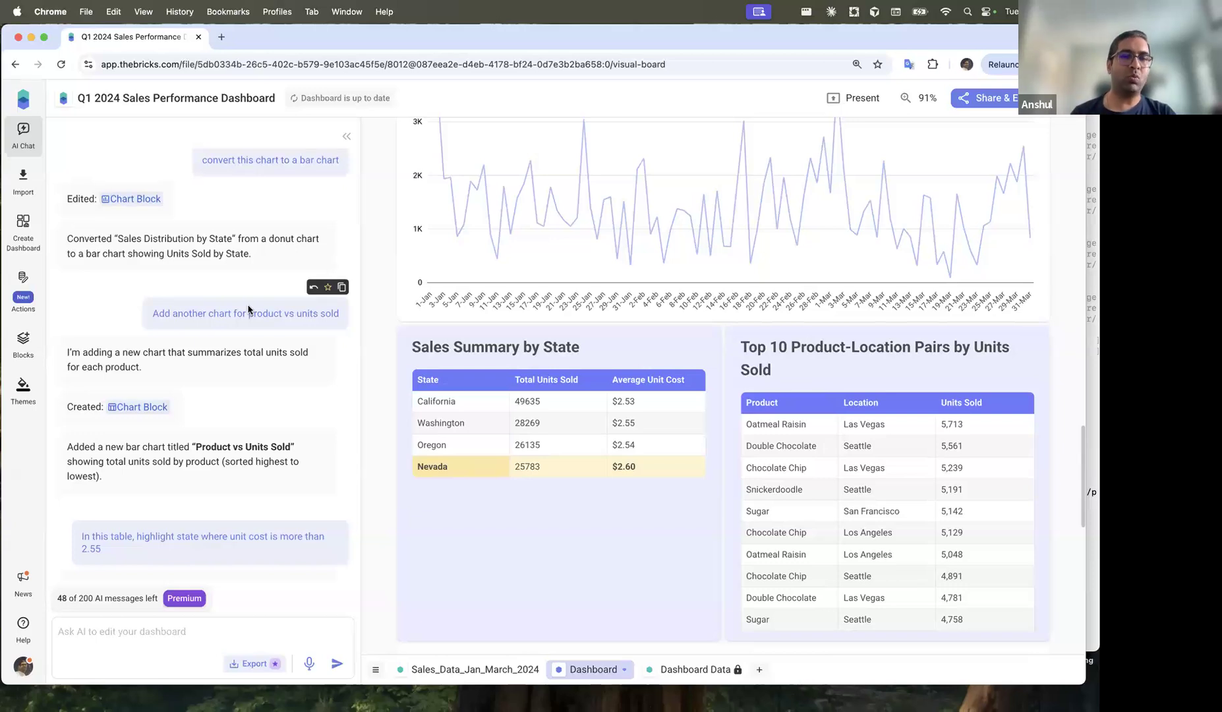
{"action": "scroll", "coordinate": [231, 343], "scroll_direction": "down", "scroll_amount": 4}
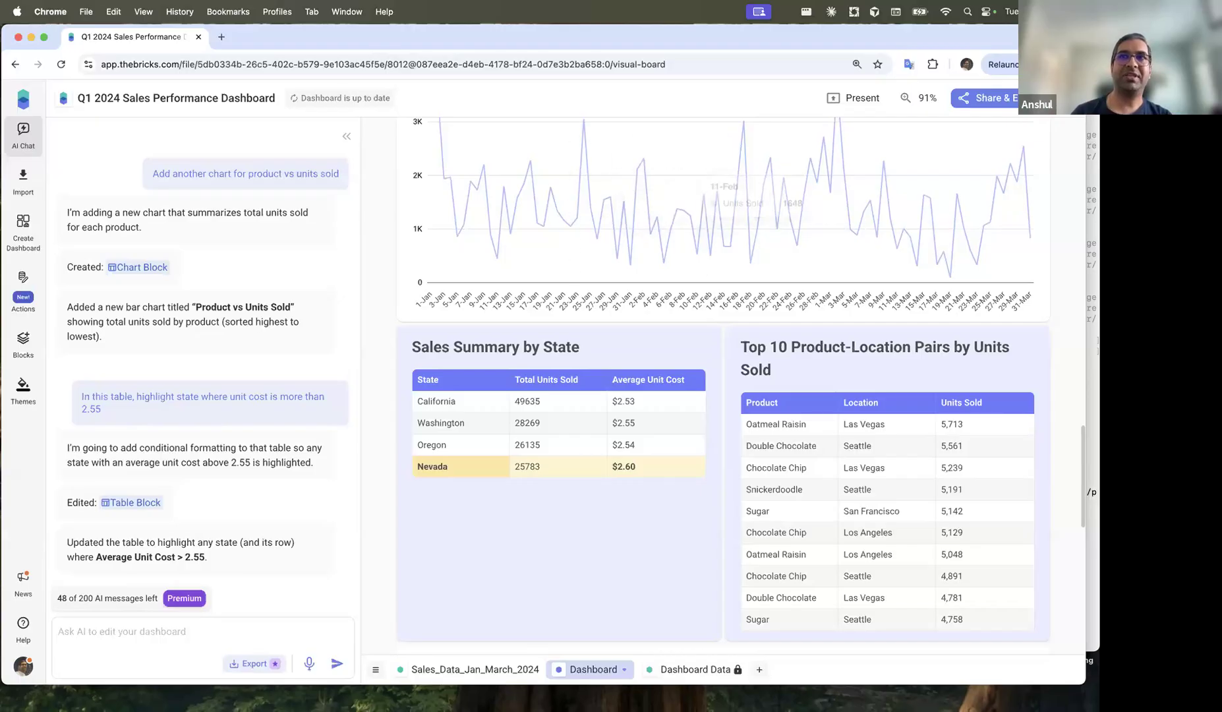
{"action": "scroll", "coordinate": [586, 368], "scroll_direction": "down", "scroll_amount": 5}
{"action": "scroll", "coordinate": [585, 368], "scroll_direction": "down", "scroll_amount": 7}
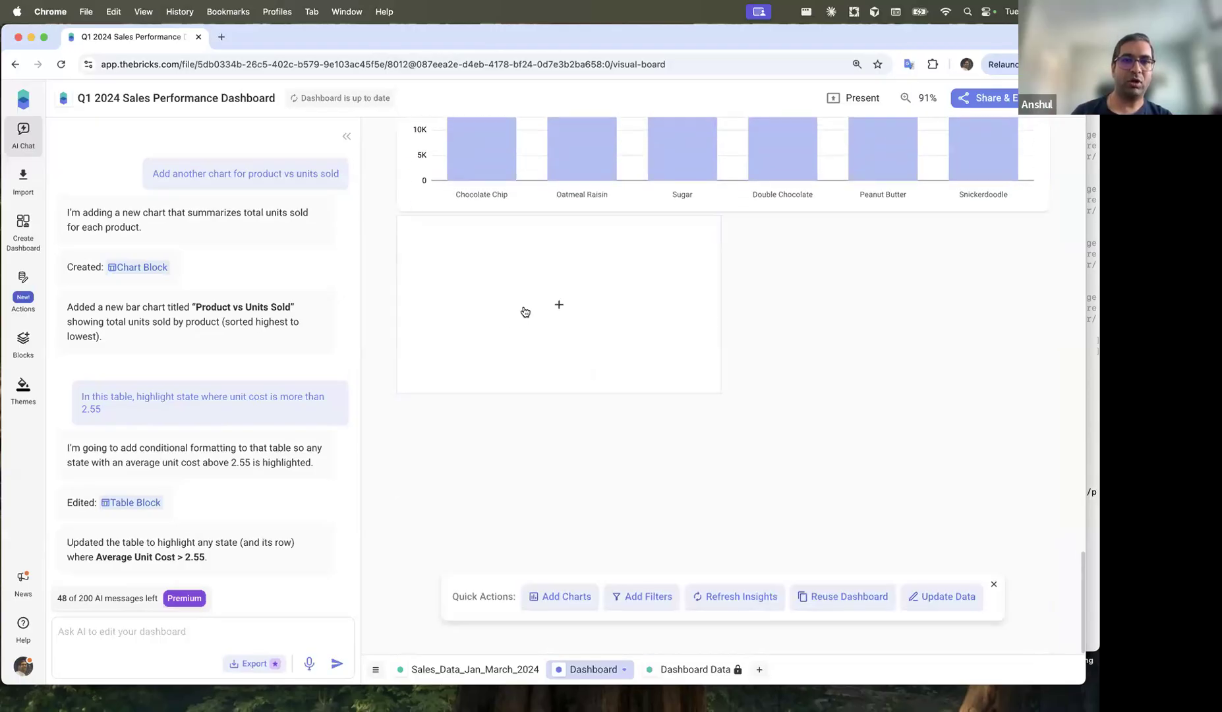
Step: Add the US state map quick block from Visual Maps and check its value and name display settings
{"action": "left_click", "coordinate": [23, 388]}
{"action": "scroll", "coordinate": [183, 397], "scroll_direction": "down", "scroll_amount": 3}
{"action": "scroll", "coordinate": [182, 396], "scroll_direction": "down", "scroll_amount": 2}
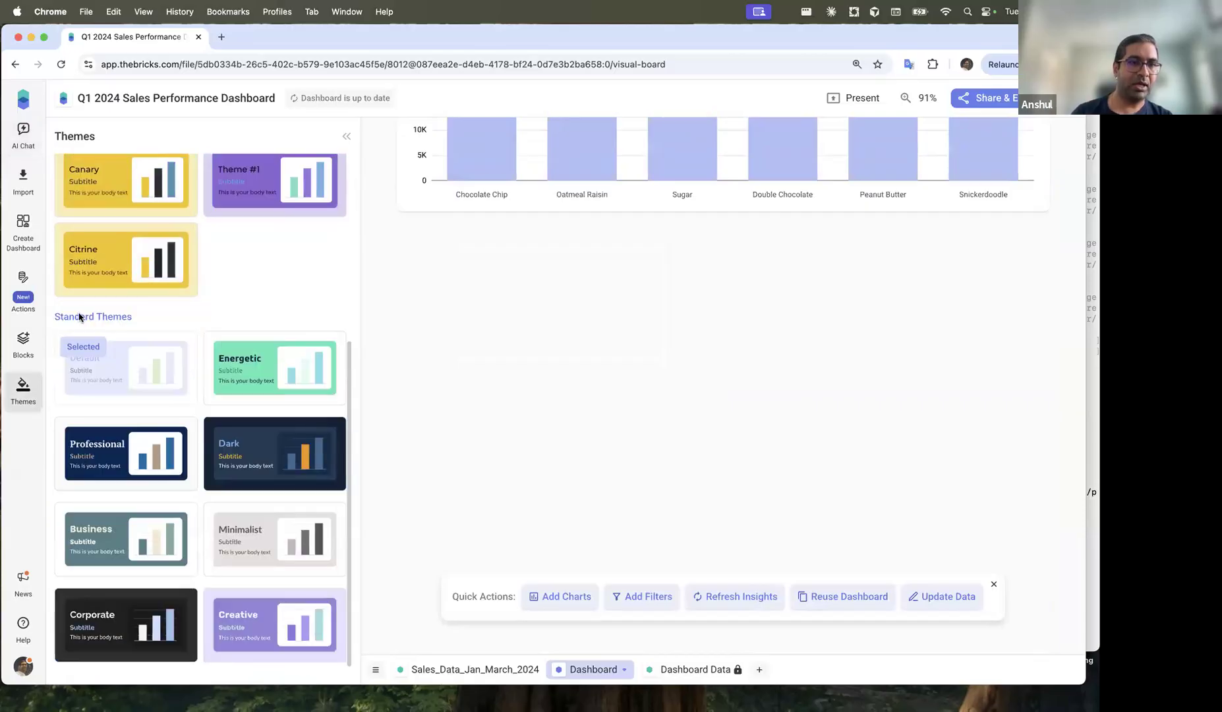
{"action": "left_click", "coordinate": [32, 336]}
{"action": "scroll", "coordinate": [228, 411], "scroll_direction": "down", "scroll_amount": 8}
{"action": "scroll", "coordinate": [228, 411], "scroll_direction": "down", "scroll_amount": 15}
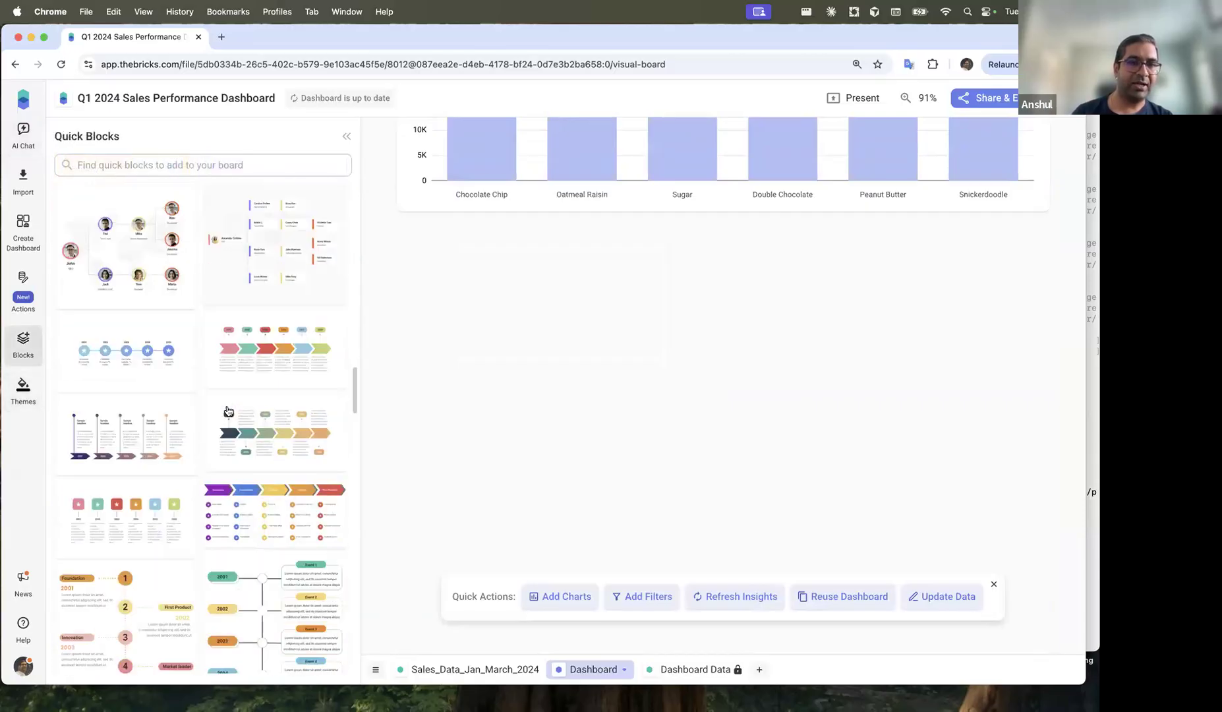
{"action": "scroll", "coordinate": [186, 482], "scroll_direction": "down", "scroll_amount": 10}
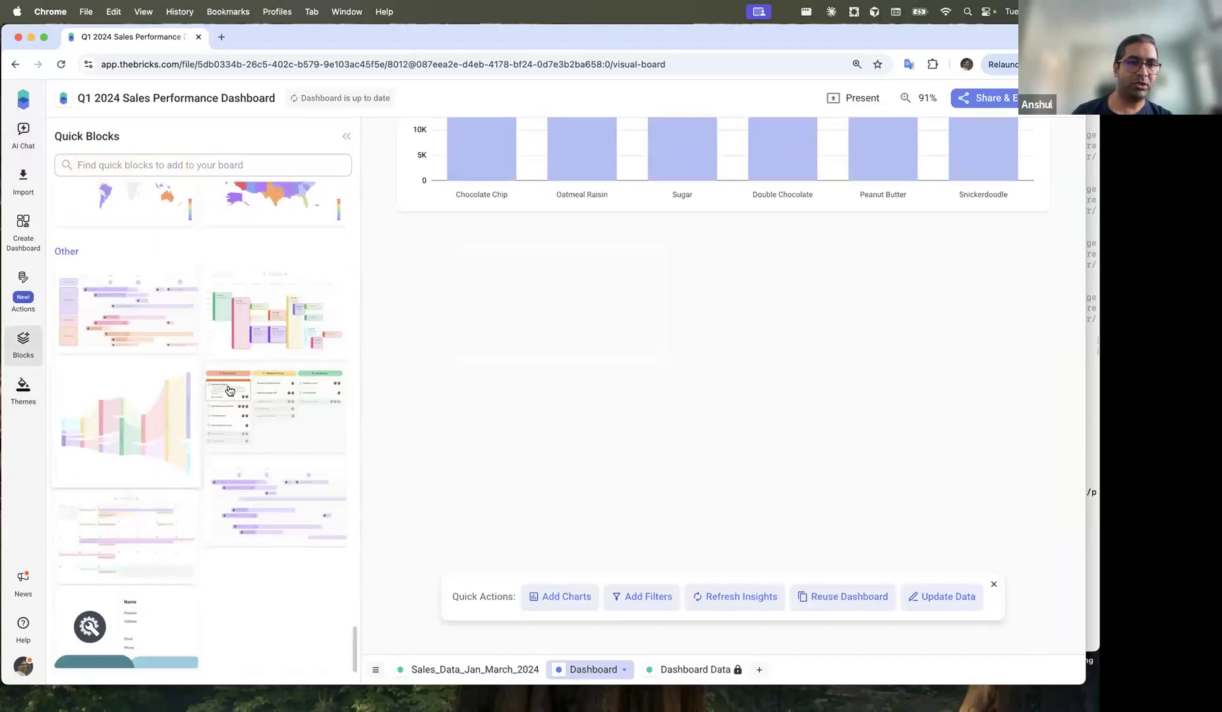
{"action": "scroll", "coordinate": [192, 407], "scroll_direction": "up", "scroll_amount": 4}
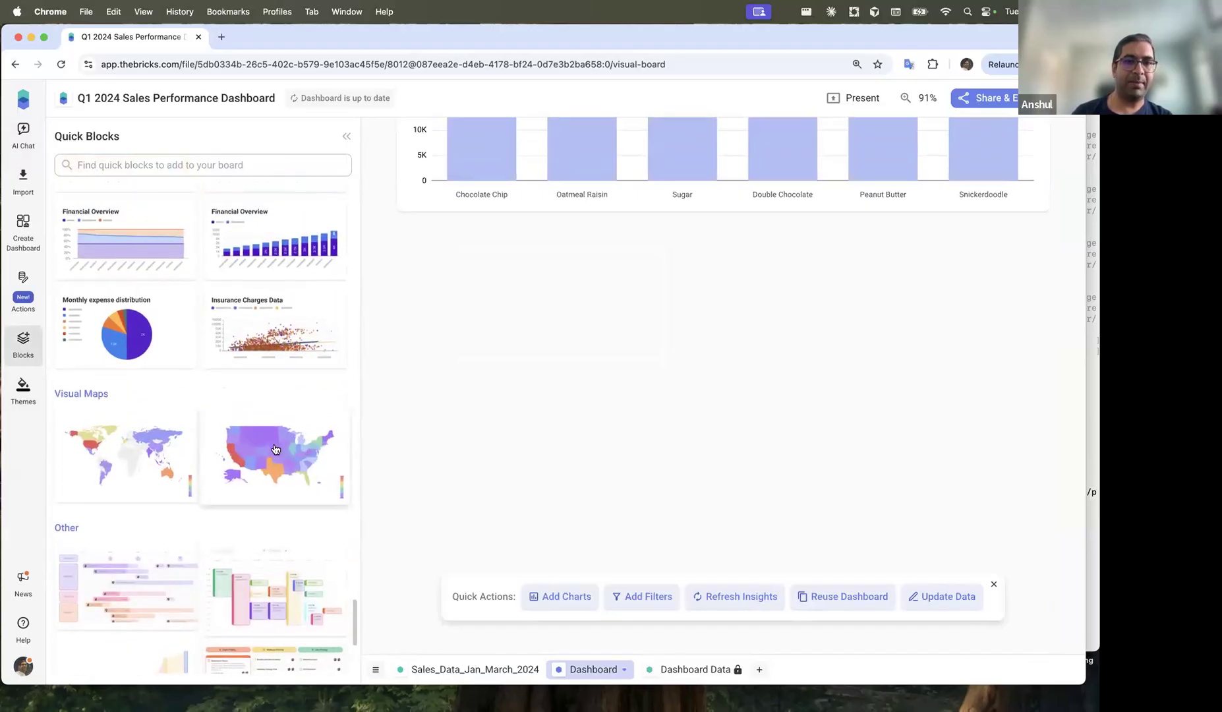
{"action": "left_click", "coordinate": [276, 449]}
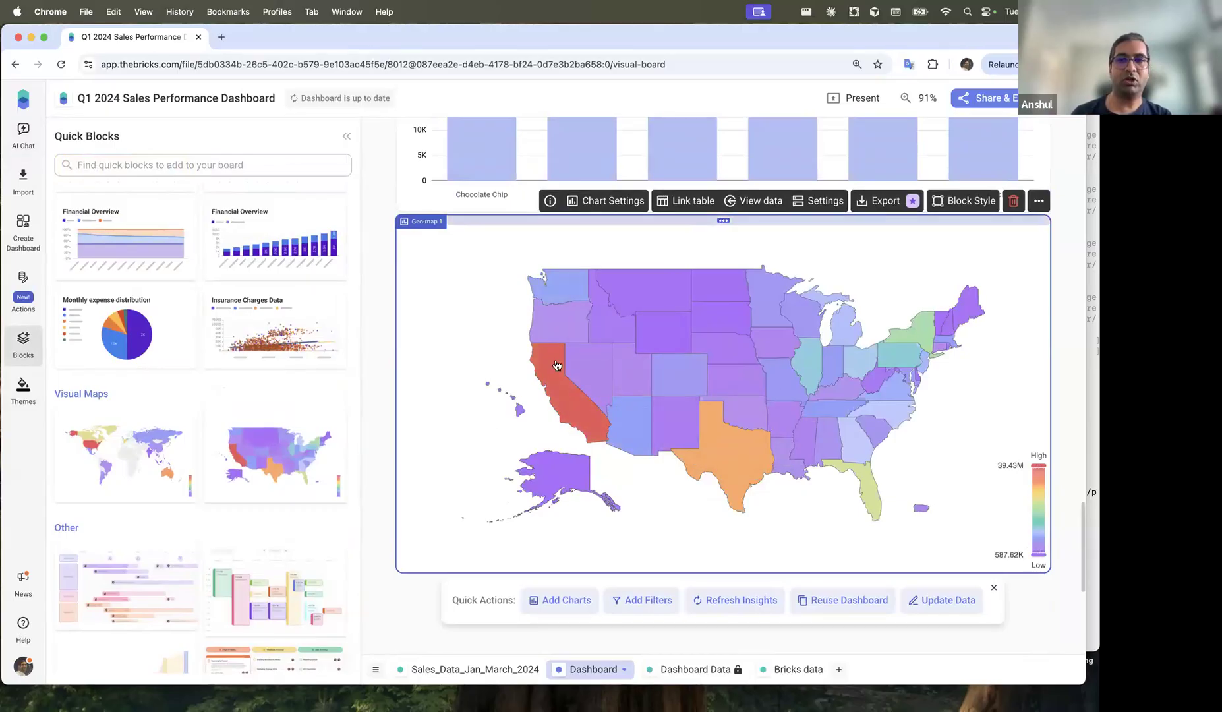
{"action": "left_click", "coordinate": [612, 203]}
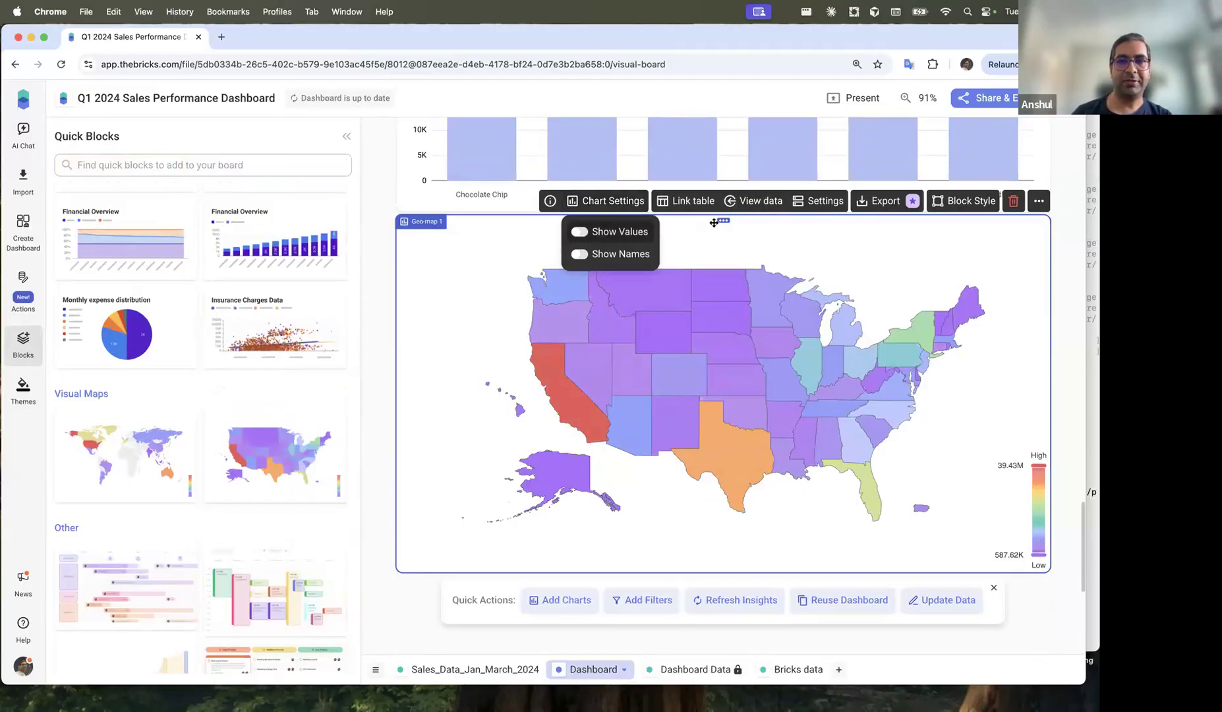
{"action": "left_click", "coordinate": [758, 201]}
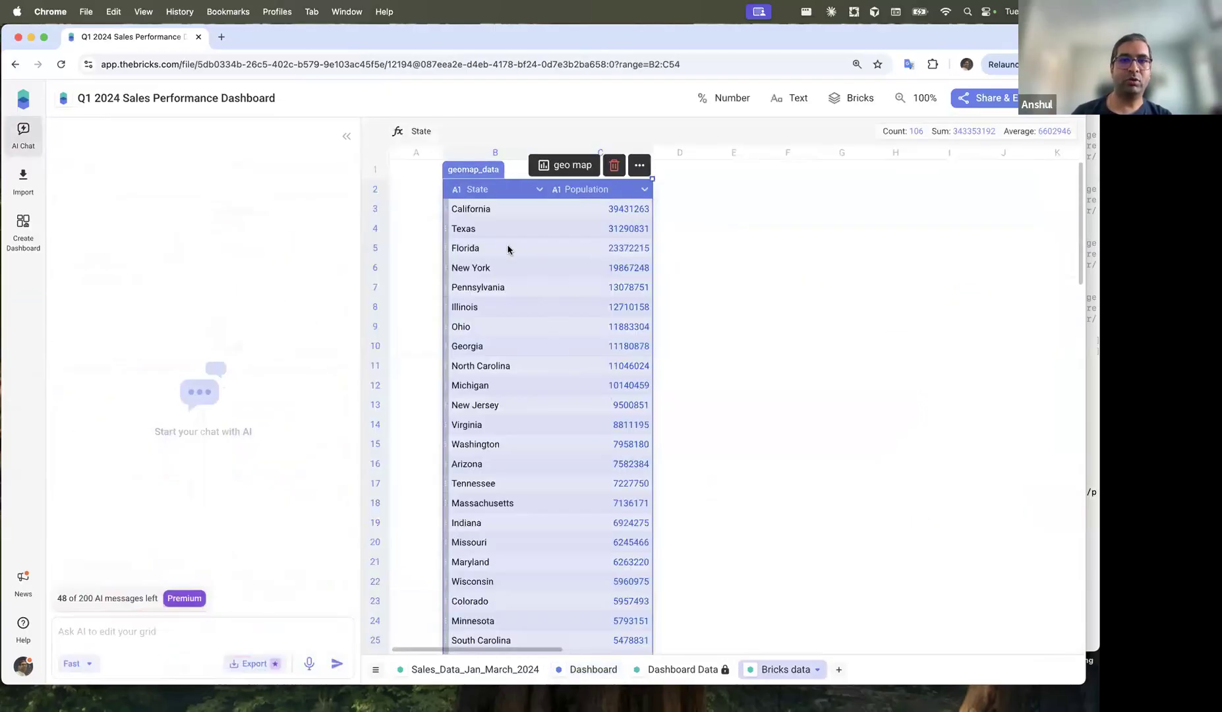
{"action": "left_click", "coordinate": [616, 209]}
{"action": "left_click", "coordinate": [572, 166]}
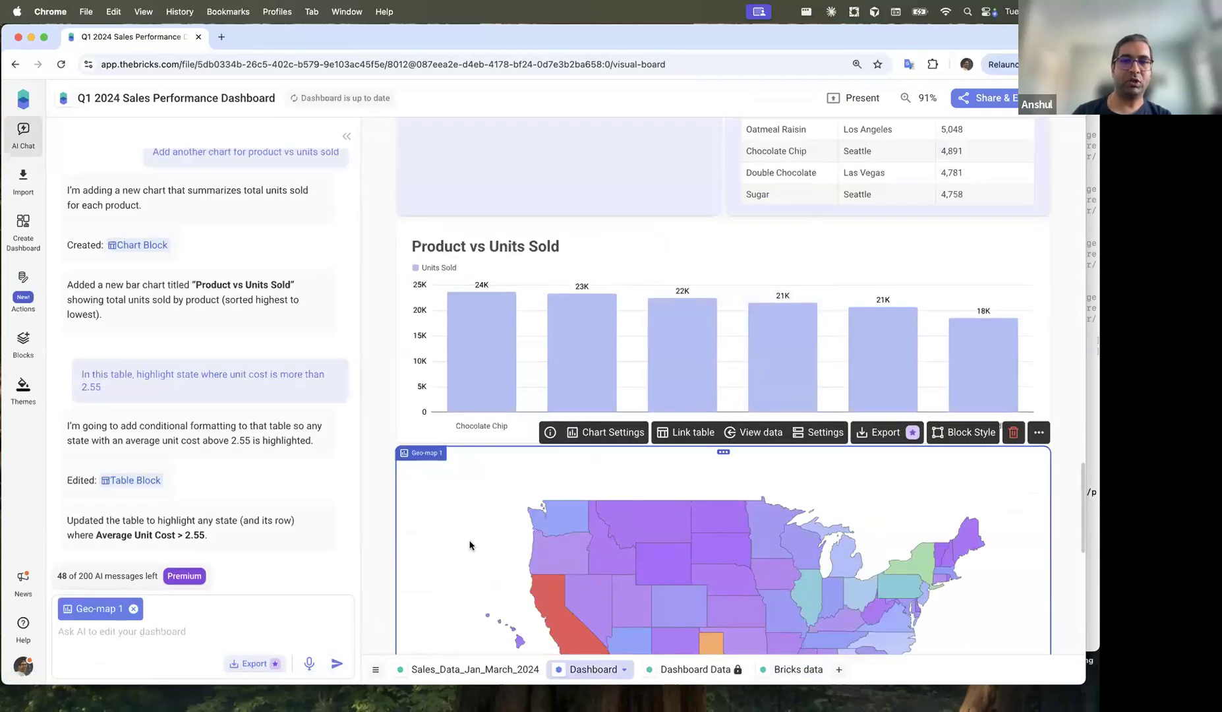
{"action": "scroll", "coordinate": [647, 385], "scroll_direction": "down", "scroll_amount": 3}
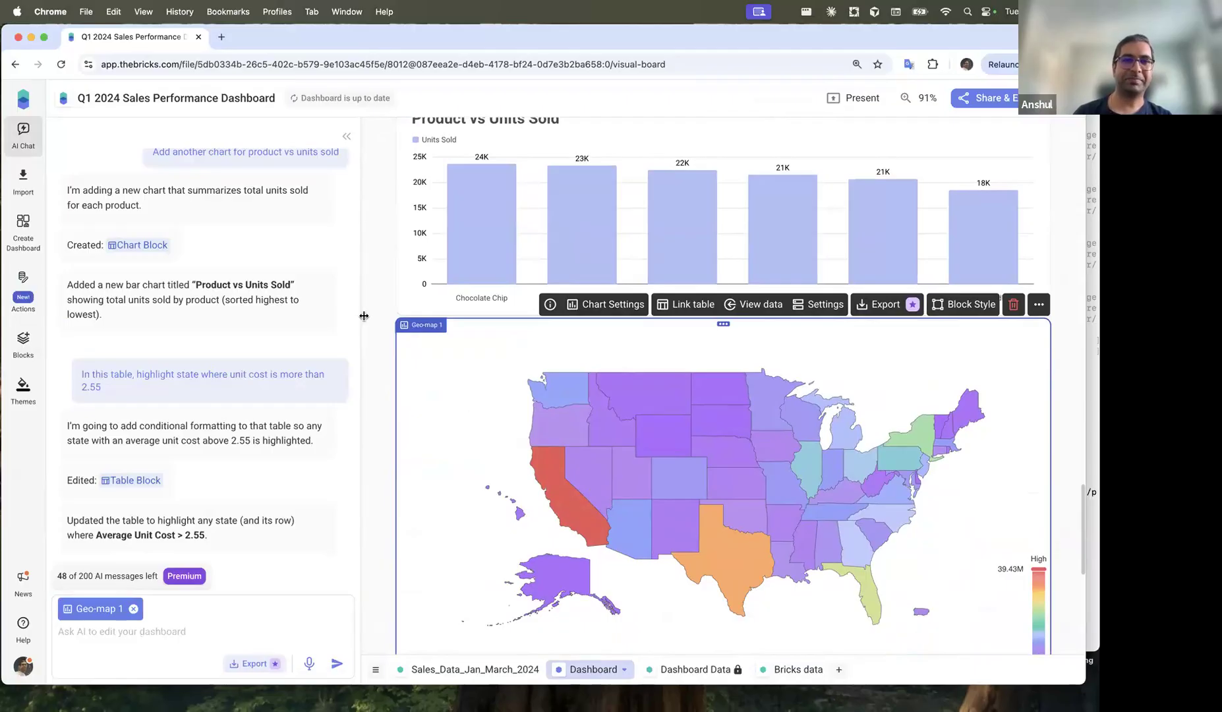
{"action": "left_click", "coordinate": [381, 224]}
{"action": "scroll", "coordinate": [381, 224], "scroll_direction": "up", "scroll_amount": 20}
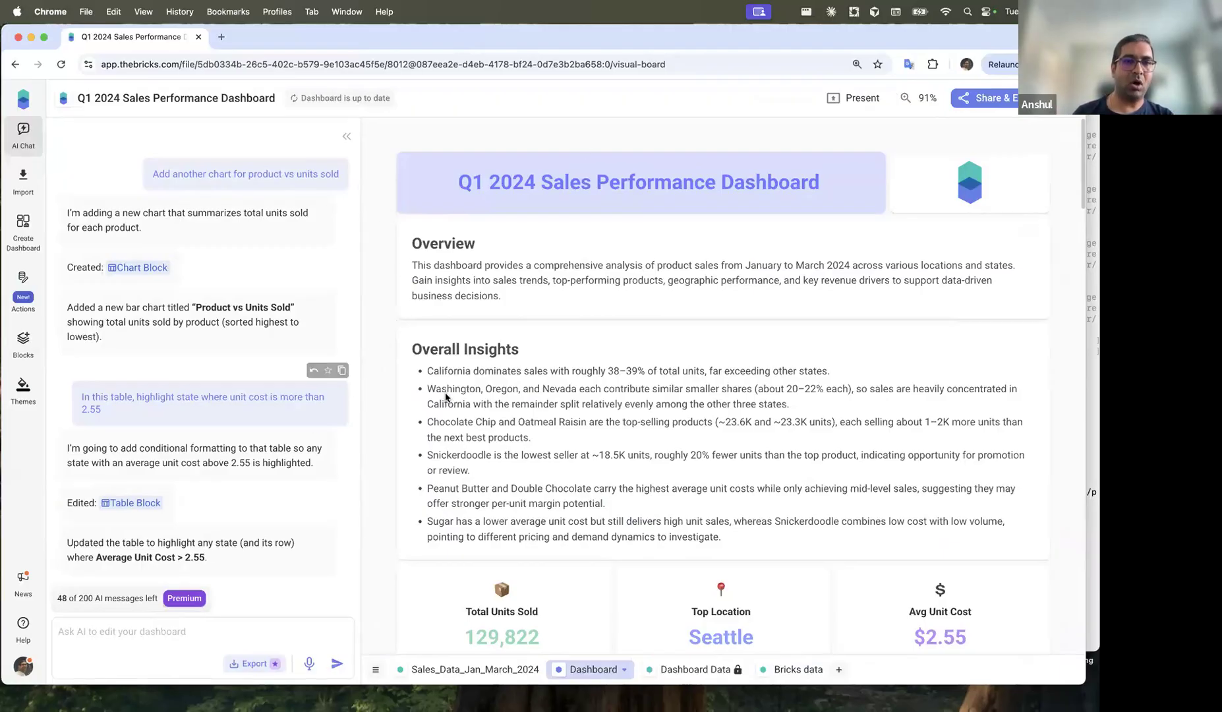
Step: Choose Add Filters from the dashboard Actions to request Date, State, Product and Location filters
{"action": "scroll", "coordinate": [582, 627], "scroll_direction": "down", "scroll_amount": 10}
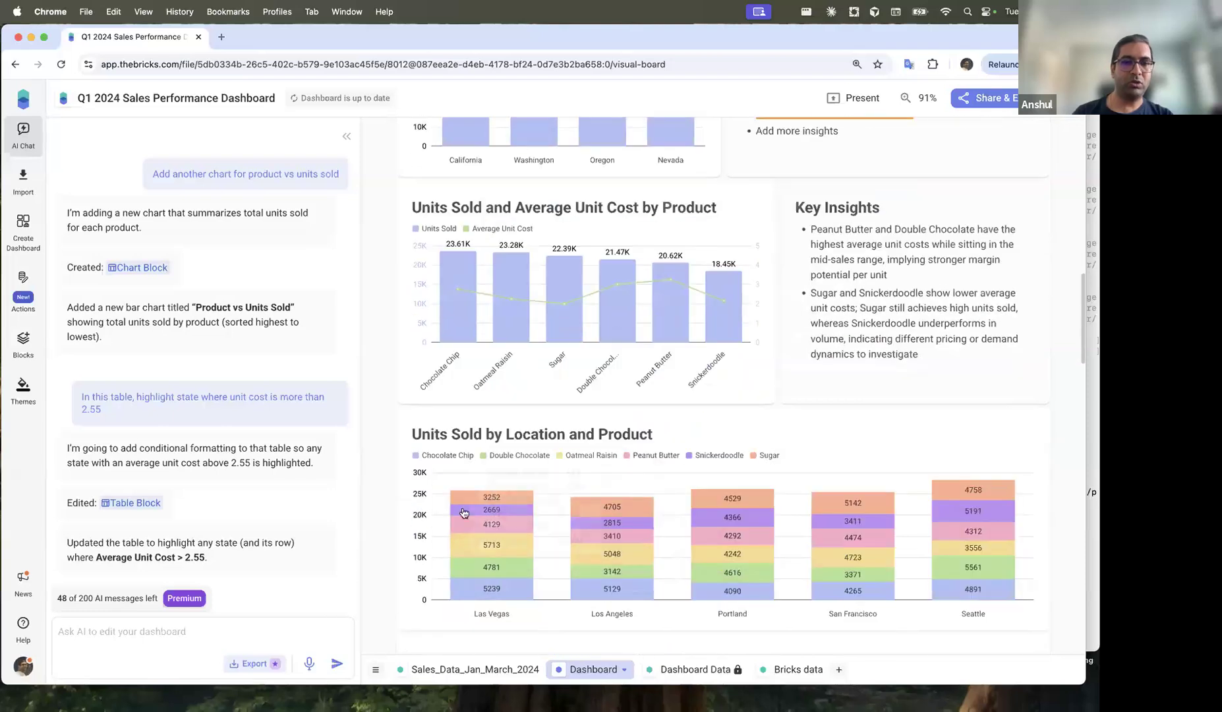
{"action": "left_click", "coordinate": [23, 286]}
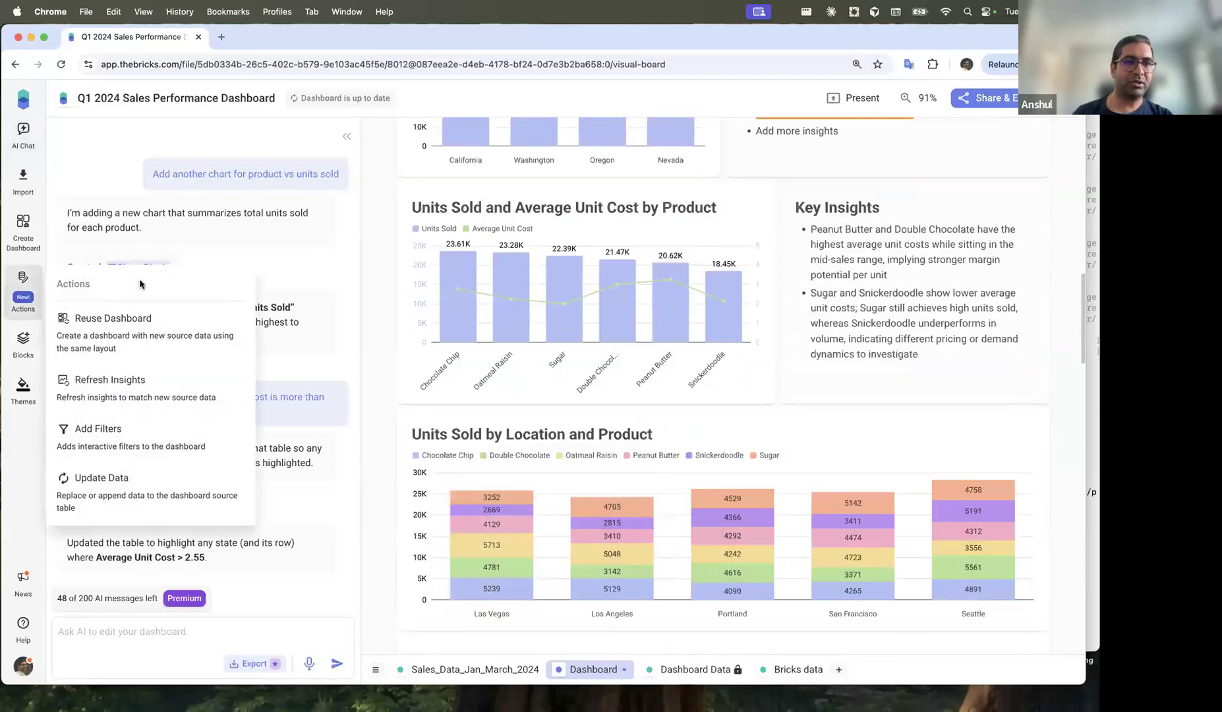
{"action": "left_click", "coordinate": [126, 436]}
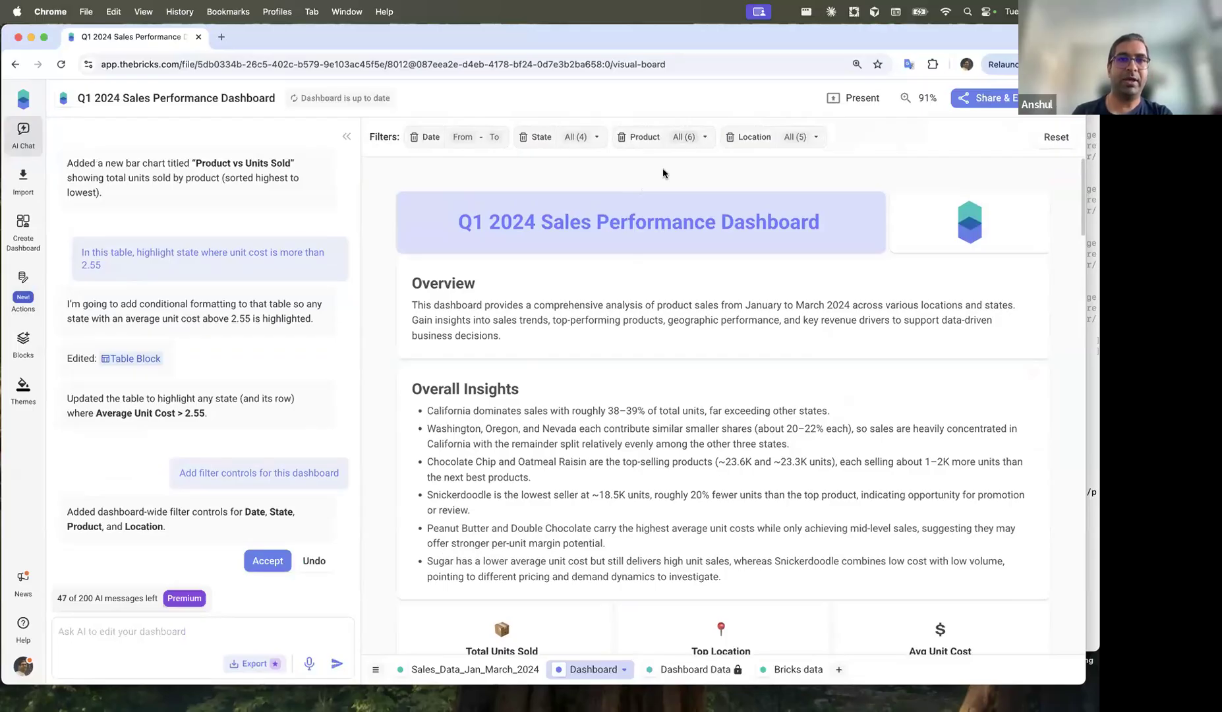
Step: Inspect the Date calendar and State list in the new filter bar
{"action": "left_click", "coordinate": [462, 136]}
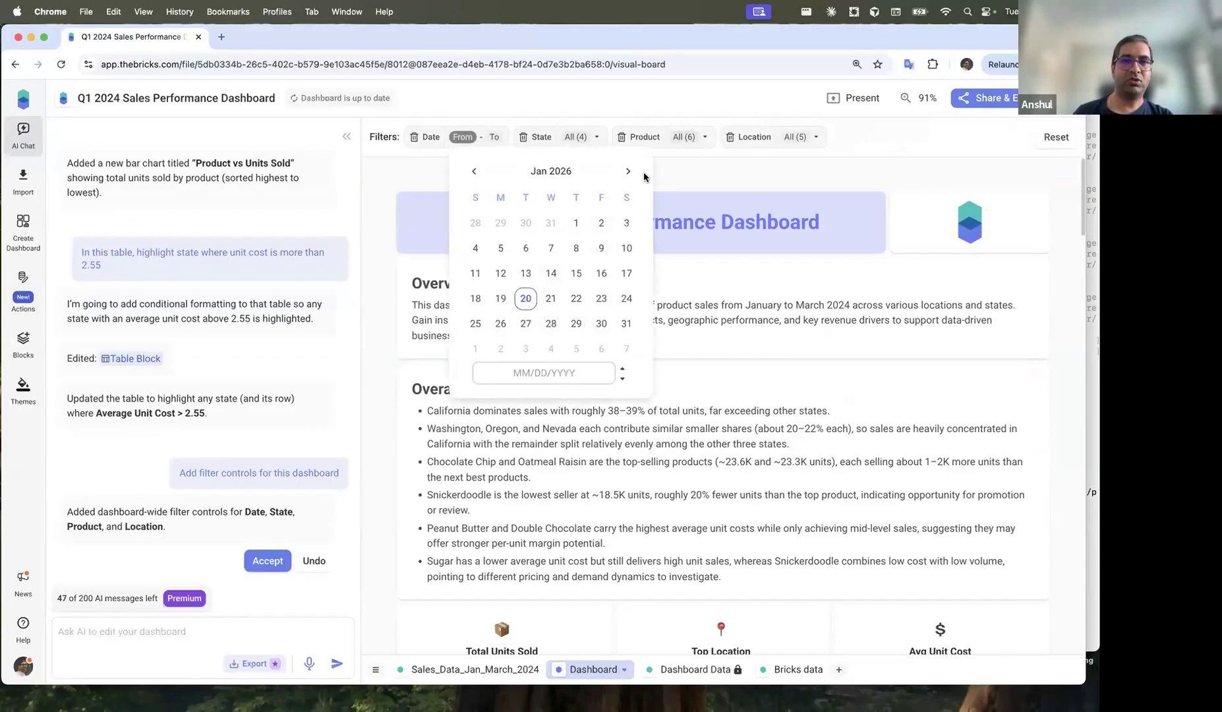
{"action": "left_click", "coordinate": [686, 176]}
{"action": "left_click", "coordinate": [585, 139]}
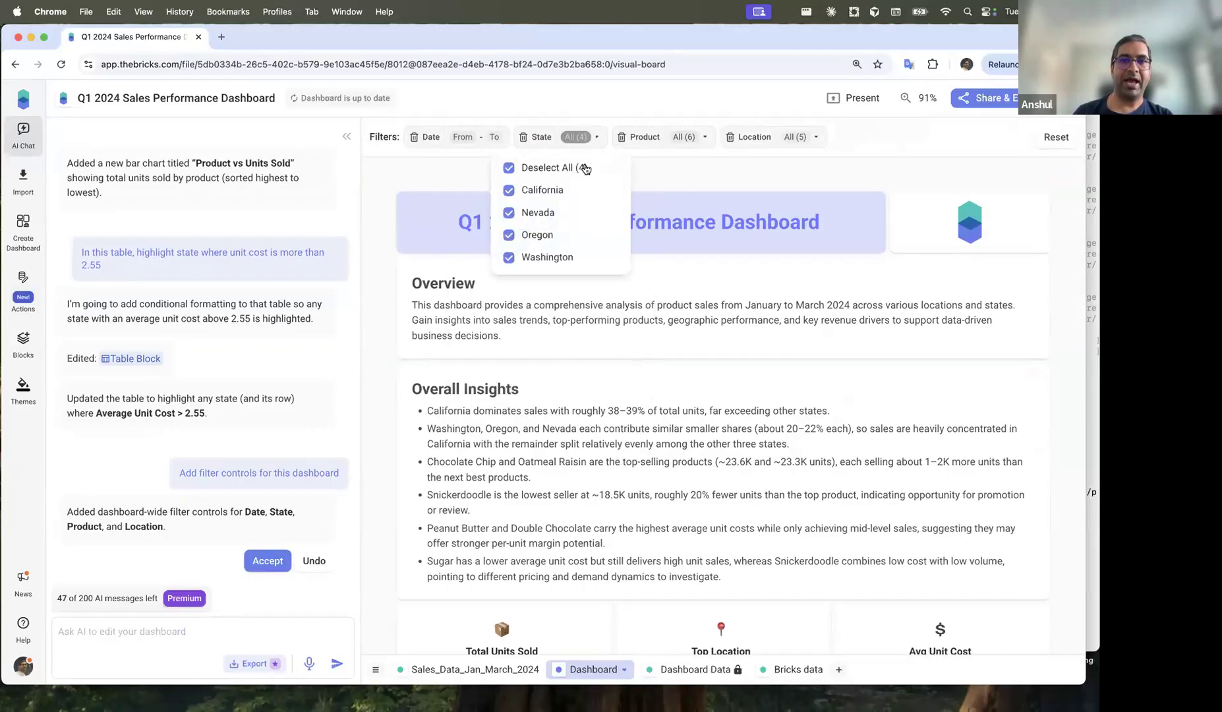
{"action": "left_click", "coordinate": [401, 373]}
{"action": "scroll", "coordinate": [400, 373], "scroll_direction": "down", "scroll_amount": 10}
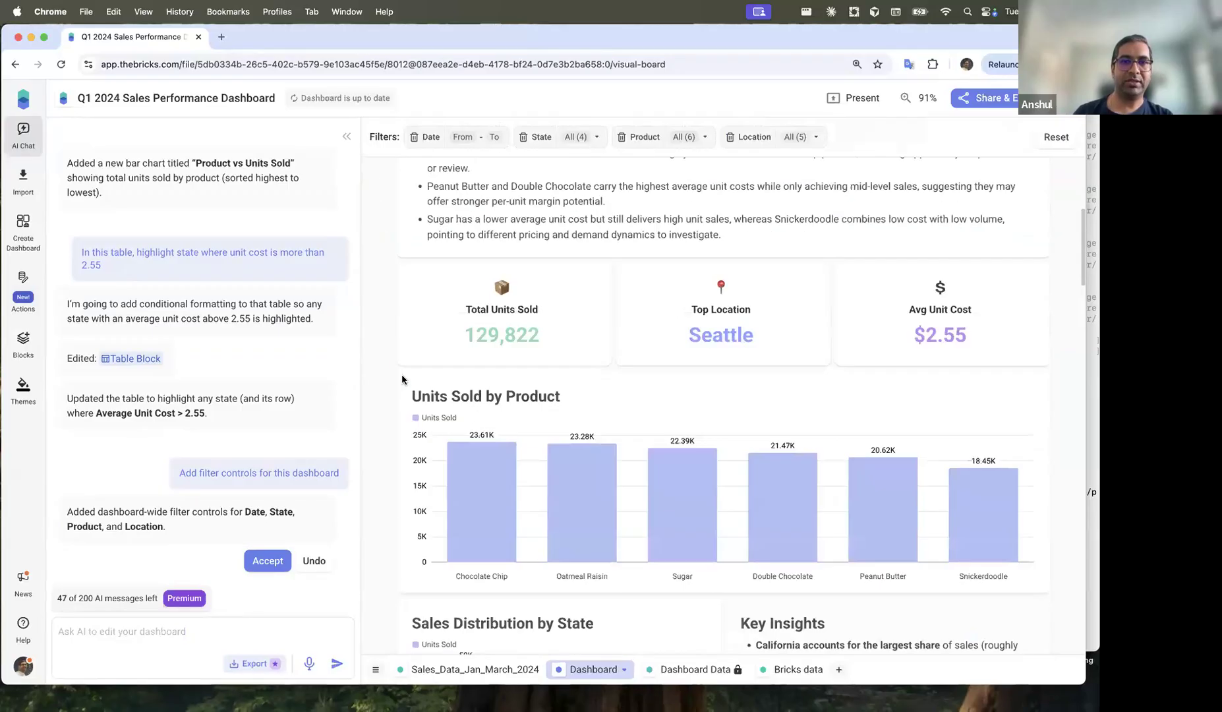
{"action": "scroll", "coordinate": [400, 373], "scroll_direction": "up", "scroll_amount": 1}
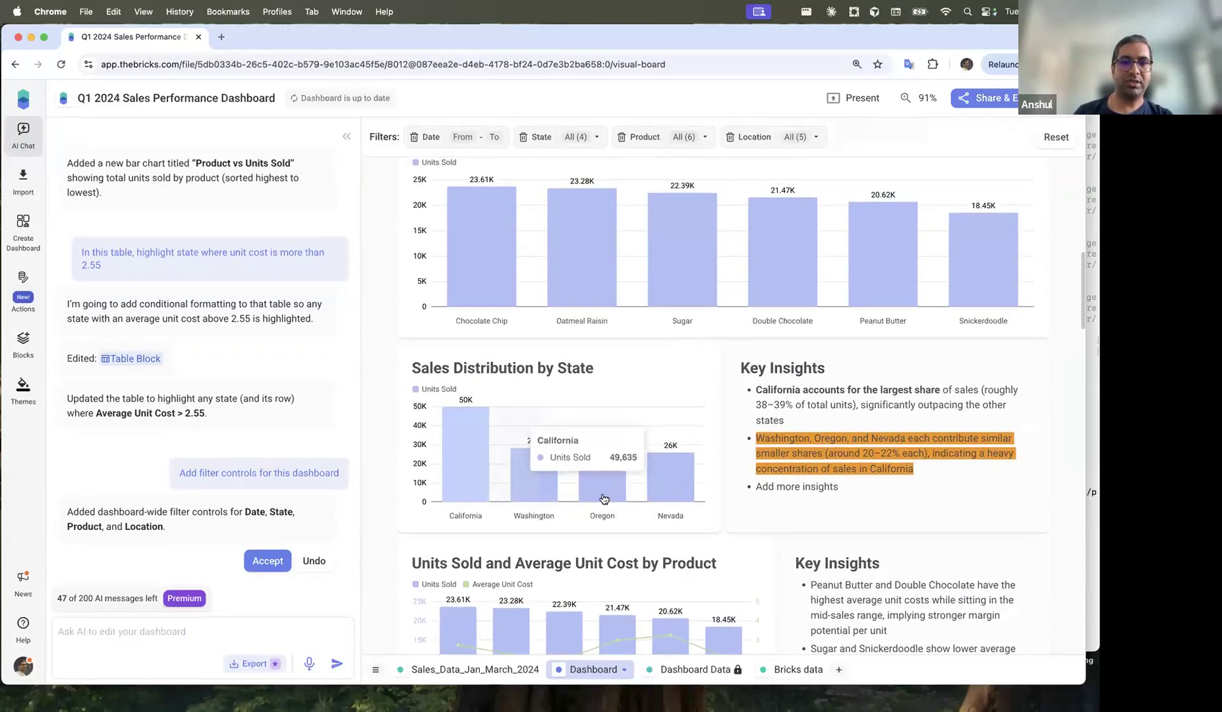
{"action": "scroll", "coordinate": [598, 284], "scroll_direction": "up", "scroll_amount": 5}
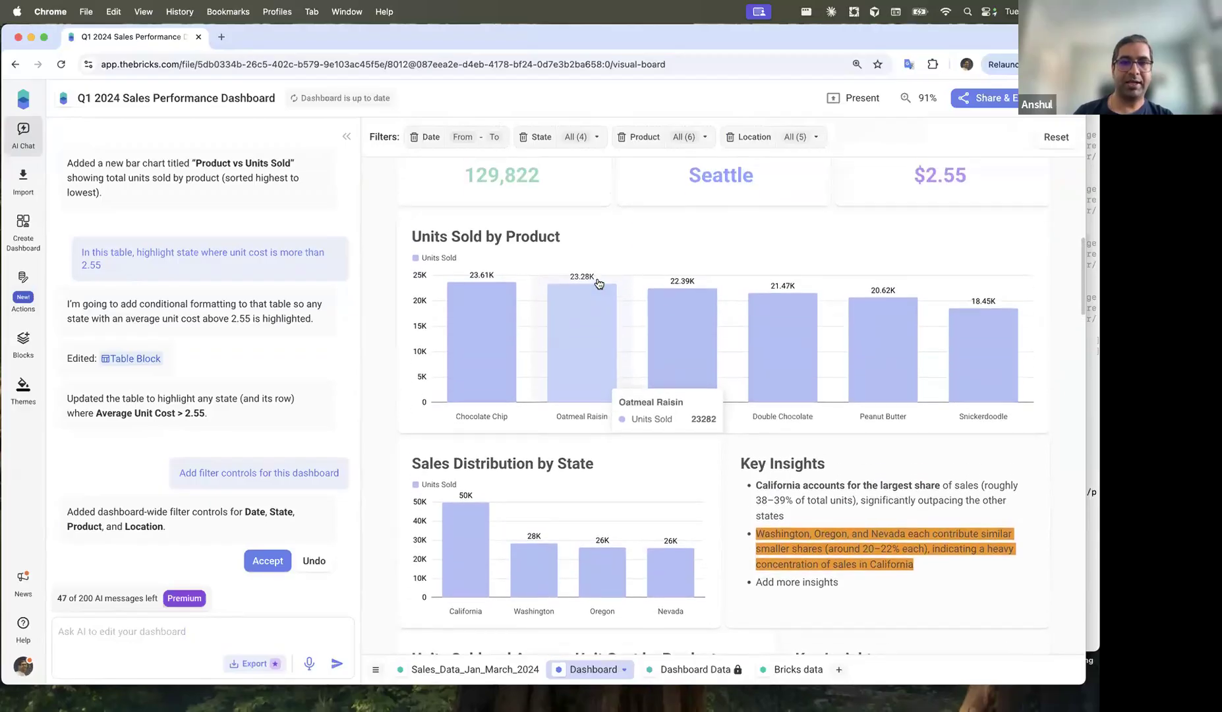
Step: Limit the State filter to California and Washington
{"action": "left_click", "coordinate": [584, 144]}
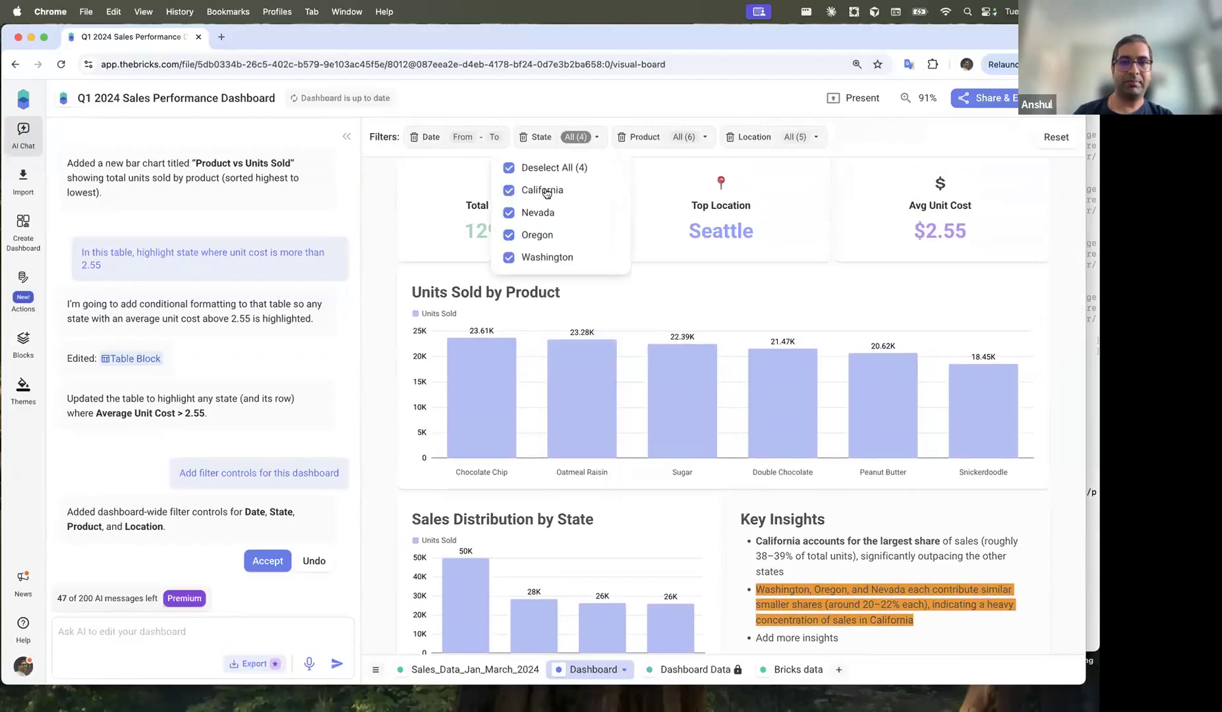
{"action": "left_click", "coordinate": [518, 168]}
{"action": "left_click", "coordinate": [519, 191]}
{"action": "left_click", "coordinate": [547, 257]}
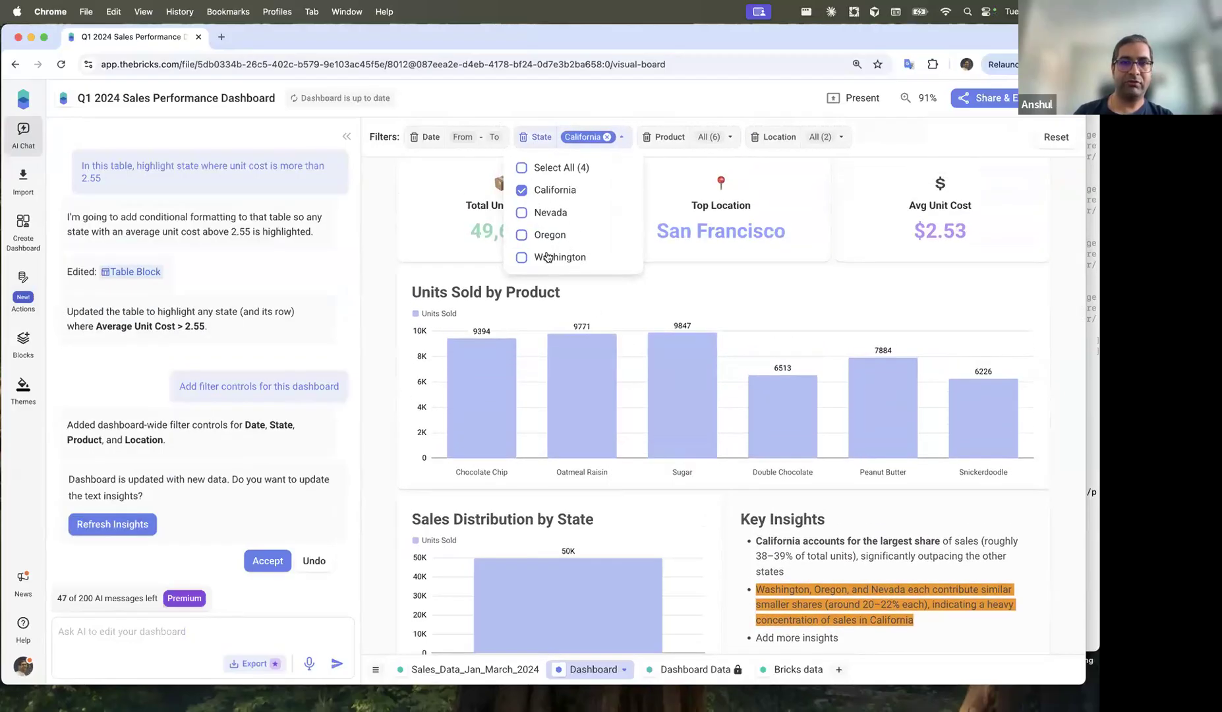
{"action": "scroll", "coordinate": [408, 445], "scroll_direction": "down", "scroll_amount": 2}
{"action": "scroll", "coordinate": [409, 445], "scroll_direction": "down", "scroll_amount": 2}
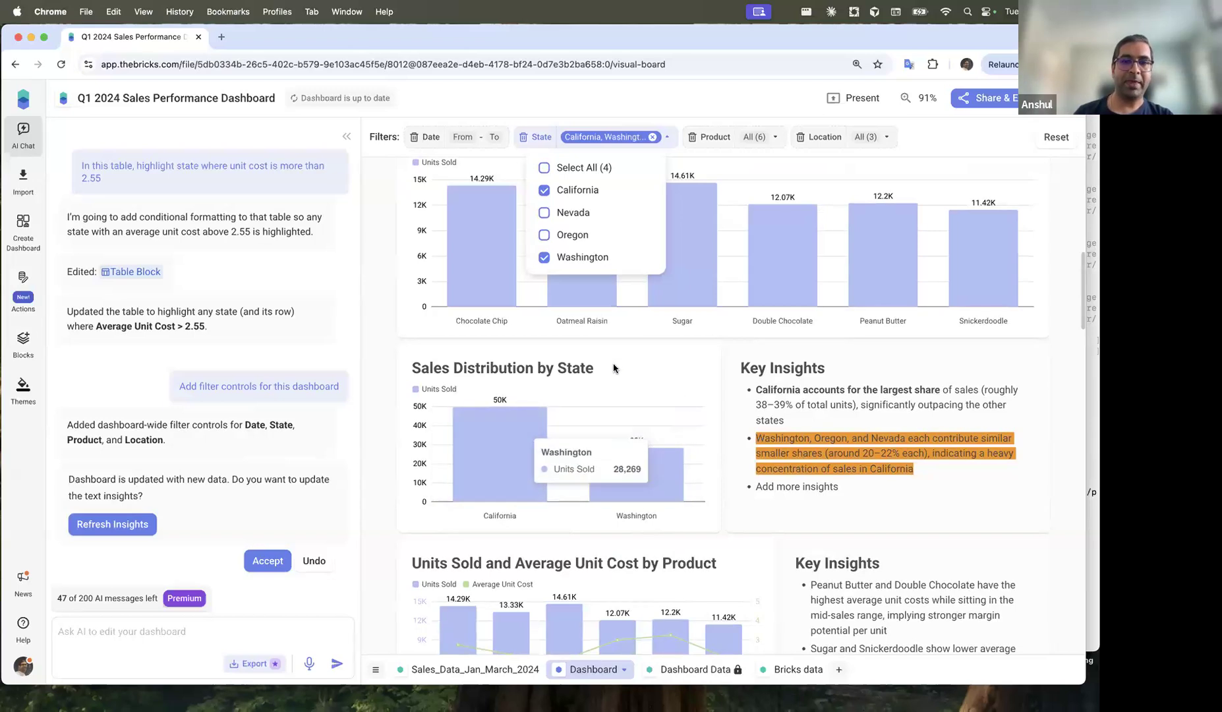
{"action": "left_click", "coordinate": [517, 491]}
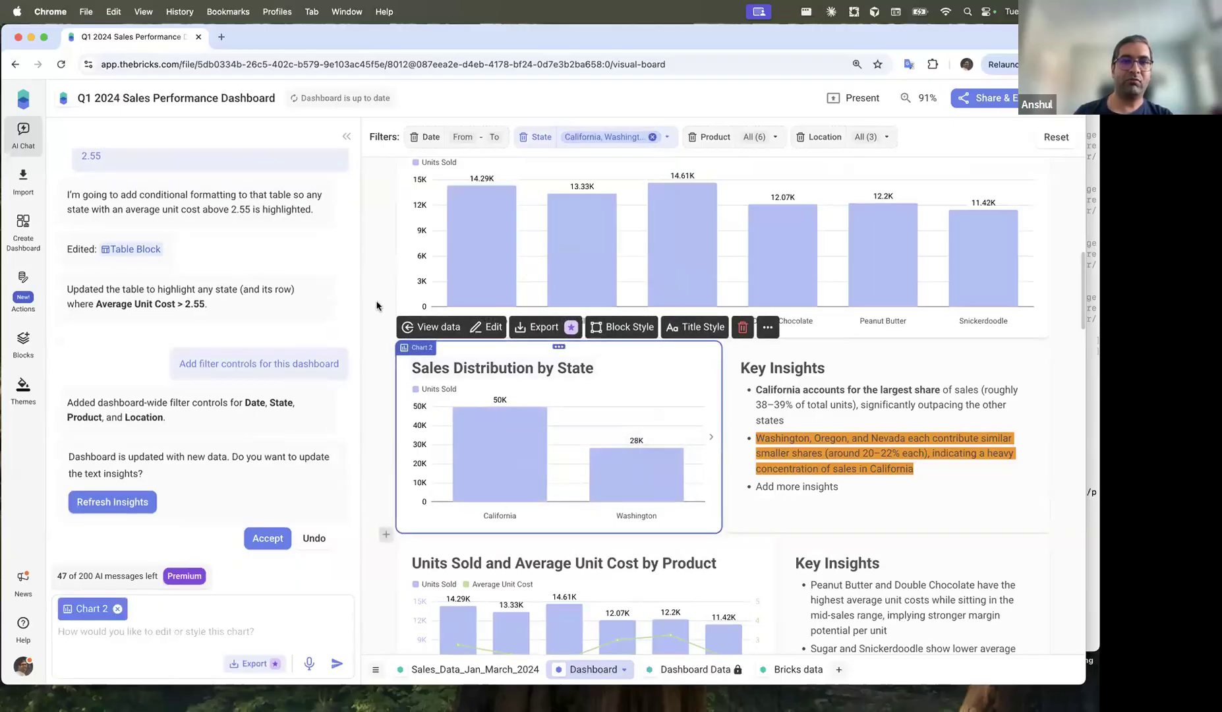
{"action": "left_click", "coordinate": [381, 323]}
{"action": "scroll", "coordinate": [381, 323], "scroll_direction": "up", "scroll_amount": 5}
Step: Limit the Product filter to Chocolate Chip, Double Chocolate and Oatmeal Raisin
{"action": "left_click", "coordinate": [772, 141]}
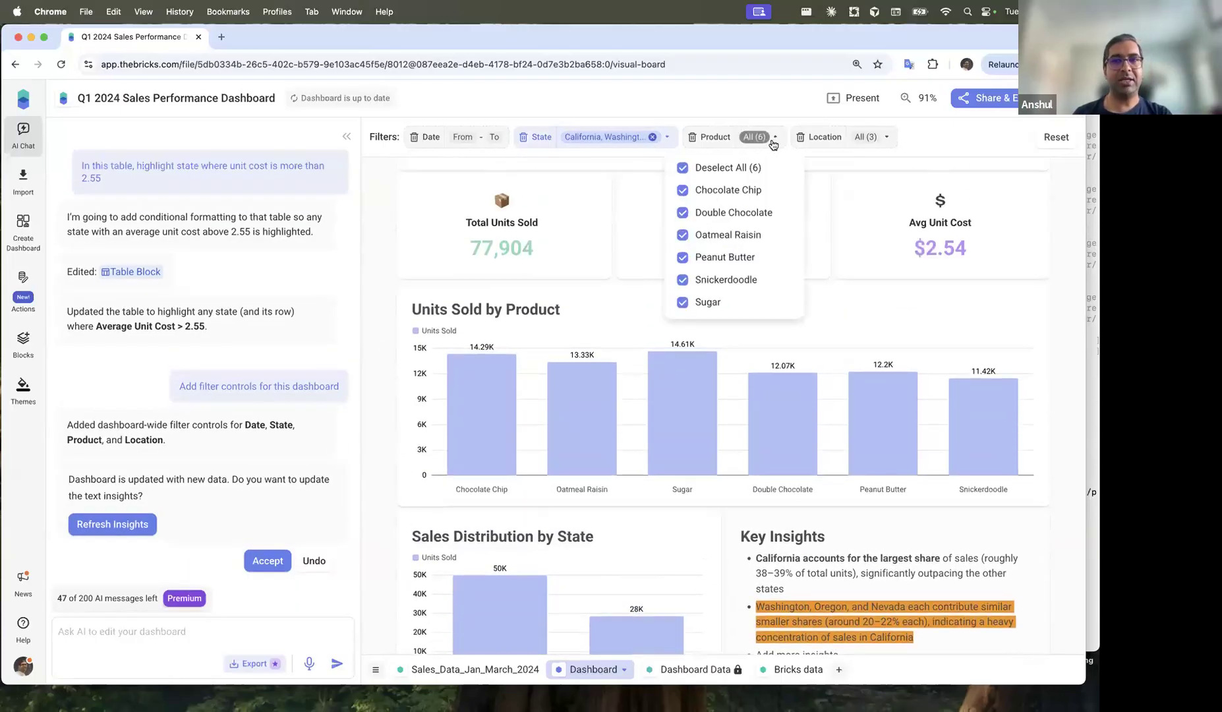
{"action": "left_click", "coordinate": [718, 169]}
{"action": "left_click", "coordinate": [718, 192]}
{"action": "left_click", "coordinate": [724, 213]}
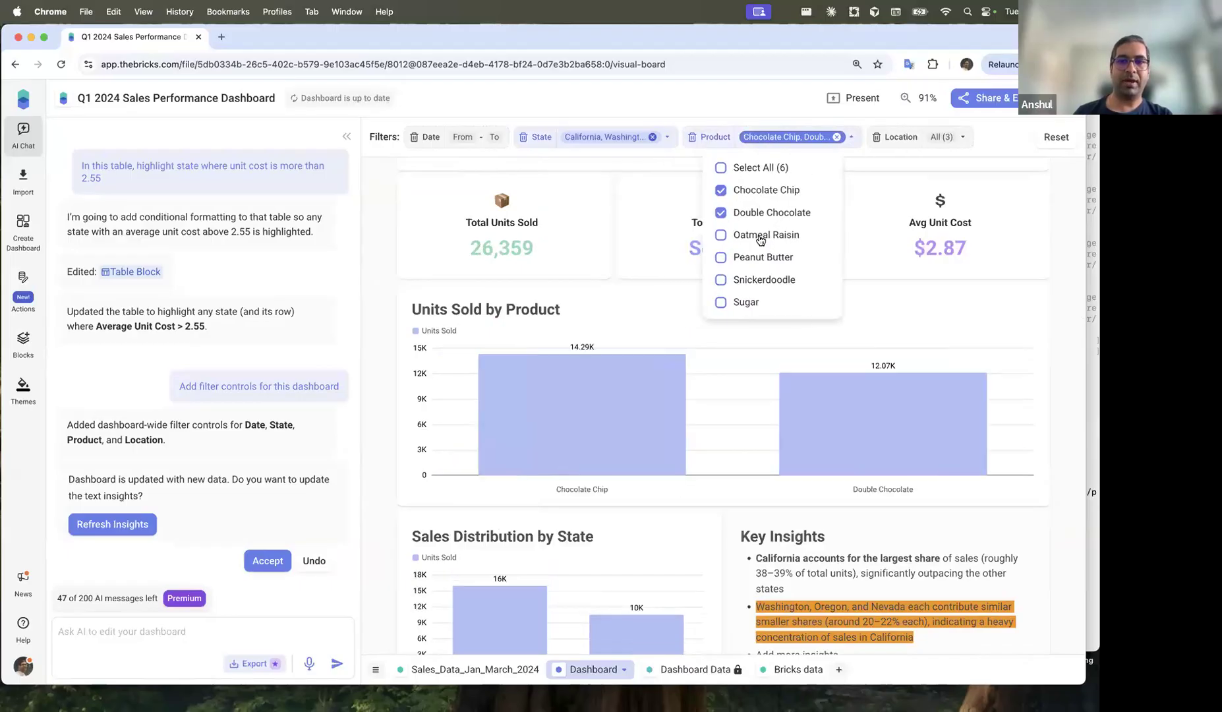
{"action": "left_click", "coordinate": [722, 235]}
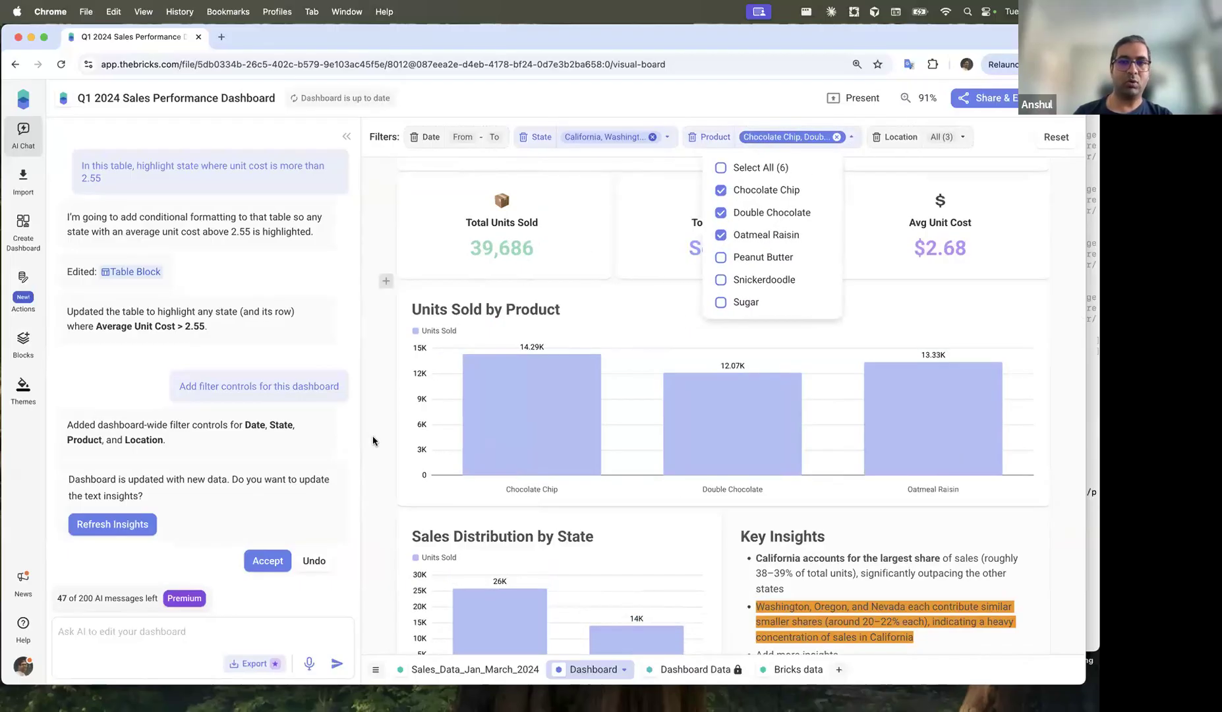
{"action": "scroll", "coordinate": [508, 395], "scroll_direction": "down", "scroll_amount": 5}
{"action": "left_click", "coordinate": [659, 346]}
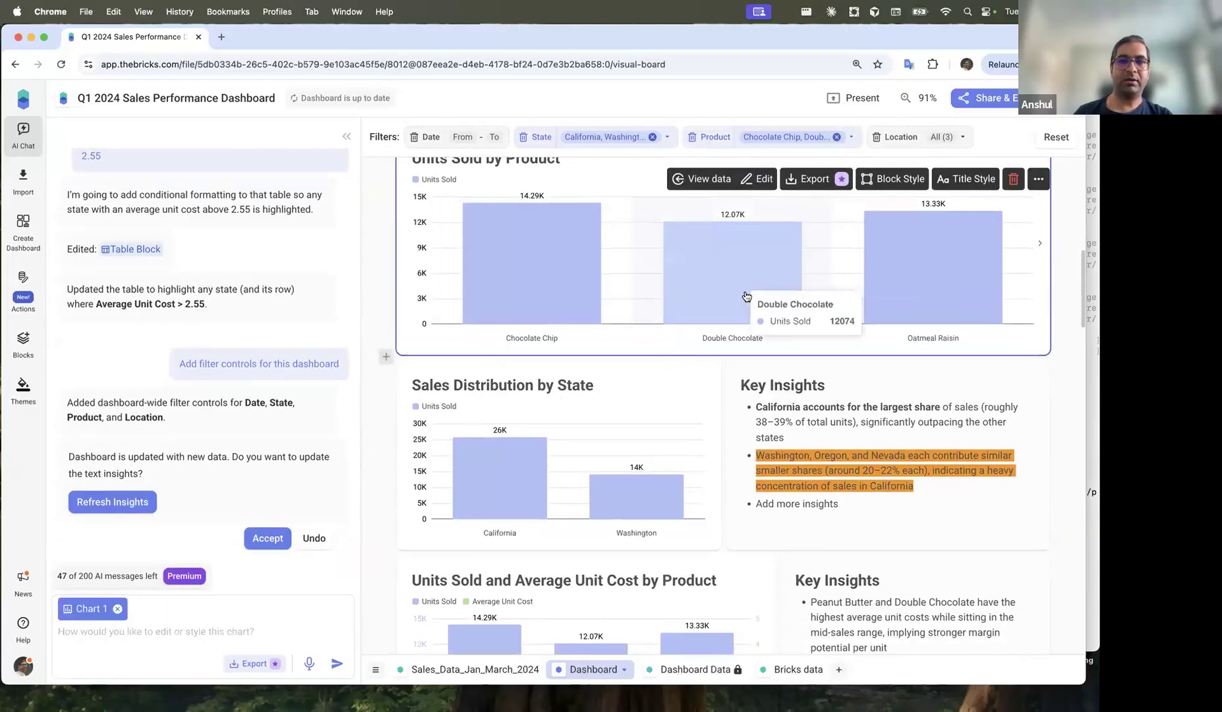
Step: Review the filtered dashboard's Overall Insights and Key Insights text blocks
{"action": "scroll", "coordinate": [739, 293], "scroll_direction": "up", "scroll_amount": 1}
{"action": "scroll", "coordinate": [647, 363], "scroll_direction": "down", "scroll_amount": 20}
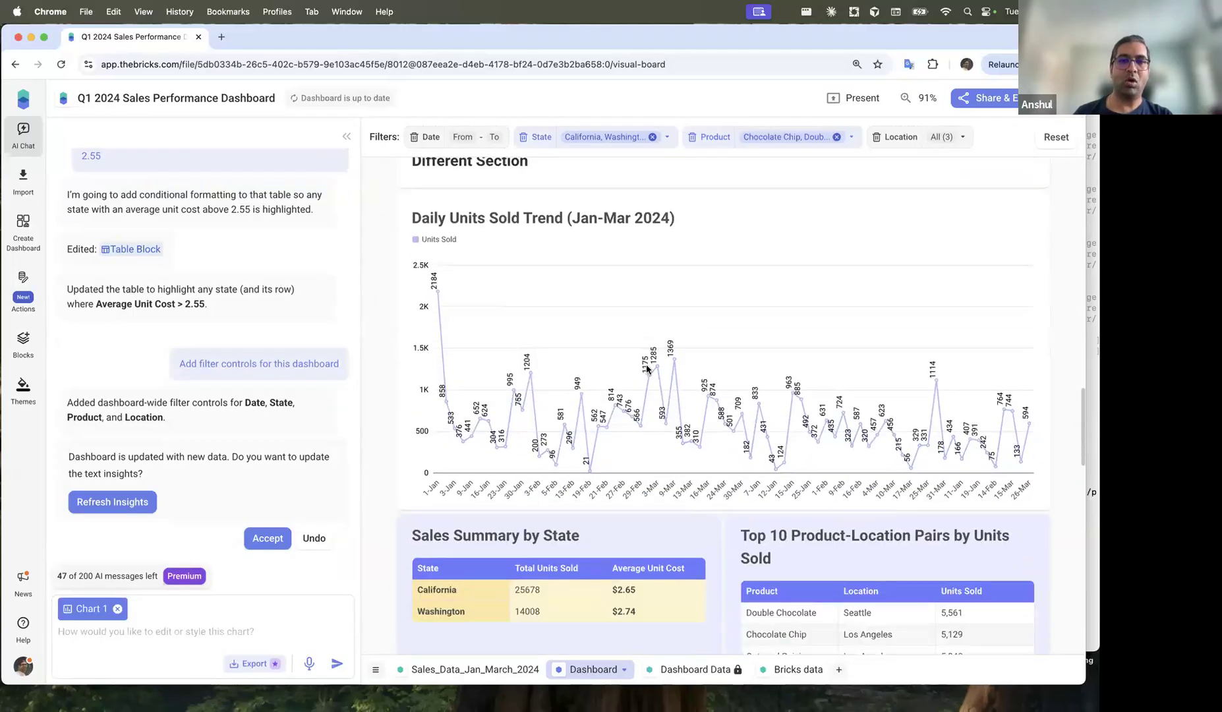
{"action": "scroll", "coordinate": [647, 364], "scroll_direction": "up", "scroll_amount": 15}
{"action": "scroll", "coordinate": [647, 364], "scroll_direction": "up", "scroll_amount": 5}
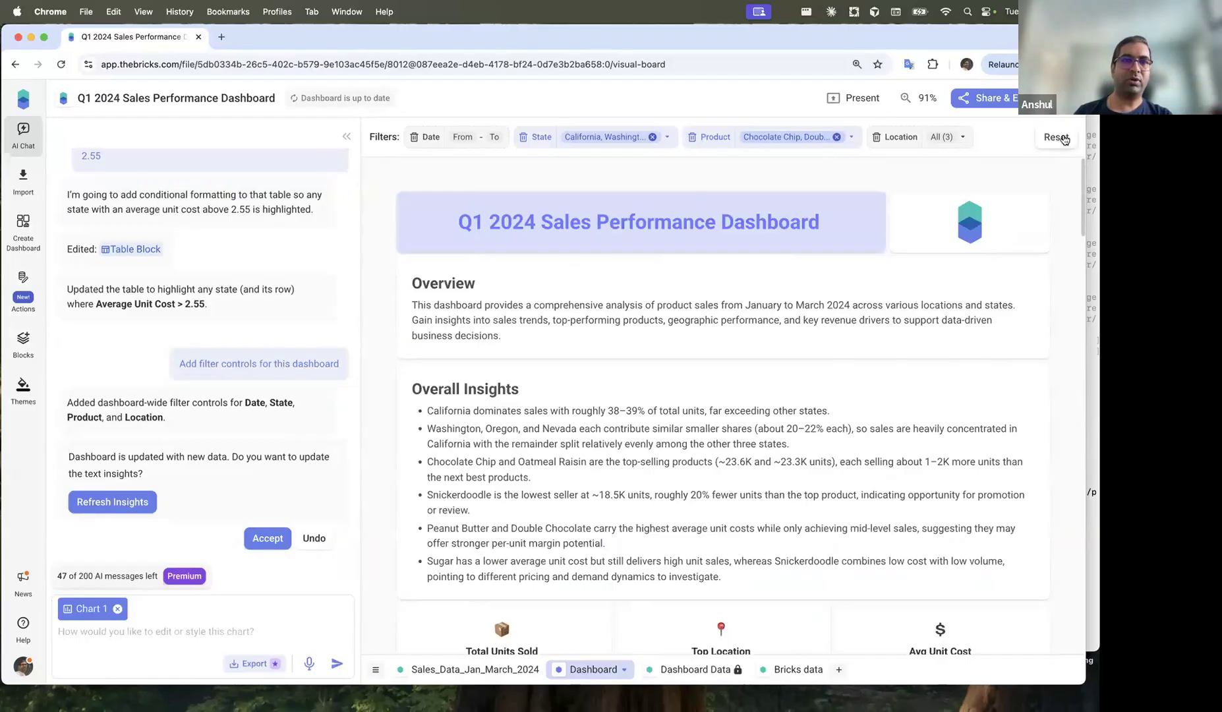
{"action": "scroll", "coordinate": [660, 431], "scroll_direction": "down", "scroll_amount": 4}
{"action": "left_click", "coordinate": [690, 302]}
{"action": "scroll", "coordinate": [690, 303], "scroll_direction": "up", "scroll_amount": 2}
{"action": "scroll", "coordinate": [690, 302], "scroll_direction": "down", "scroll_amount": 10}
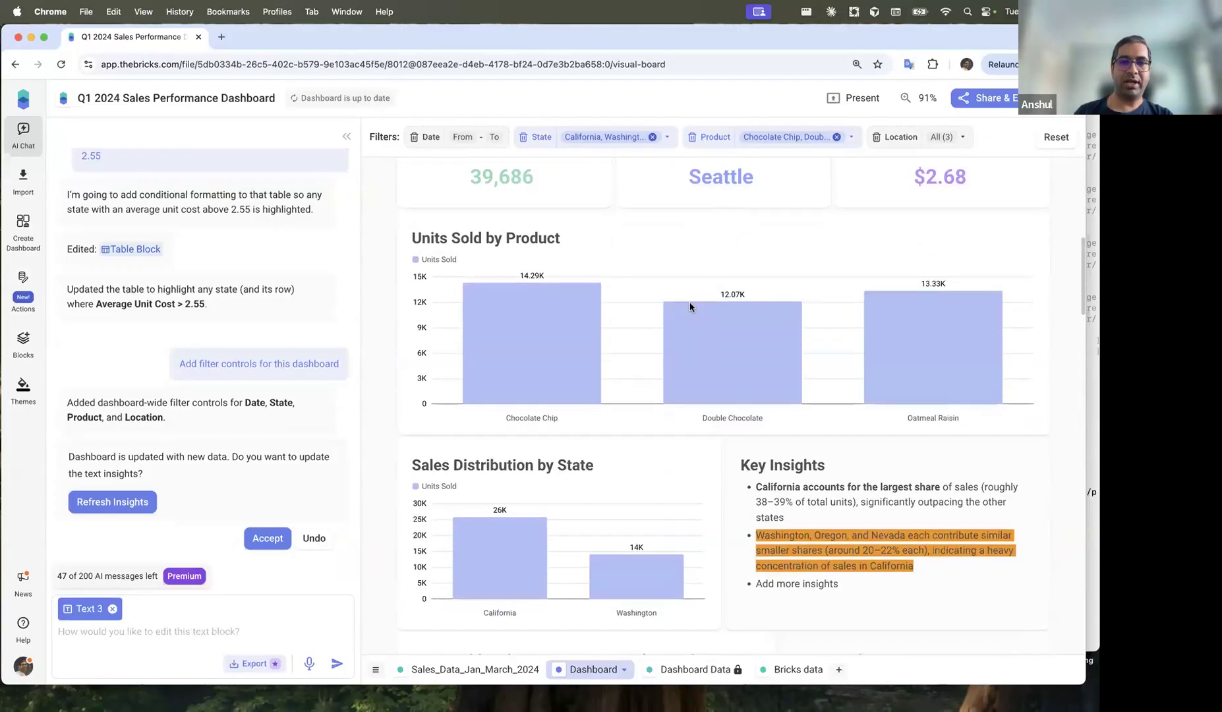
{"action": "left_click", "coordinate": [815, 312]}
{"action": "scroll", "coordinate": [814, 309], "scroll_direction": "down", "scroll_amount": 1}
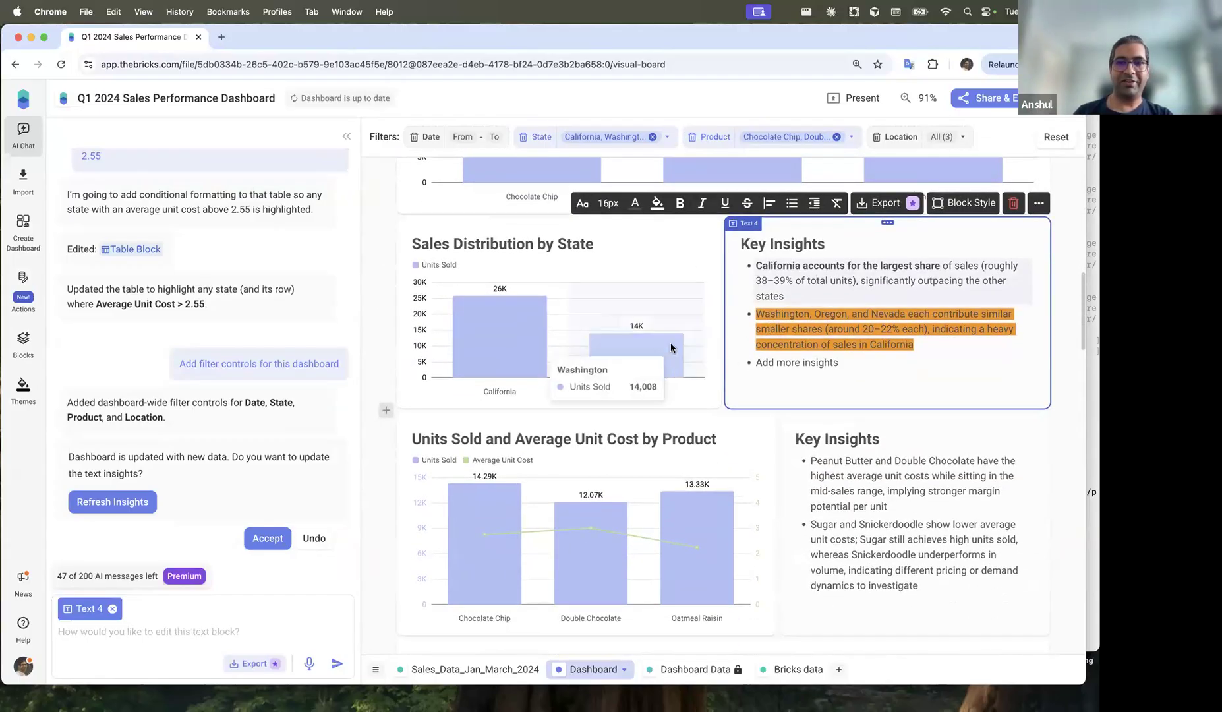
{"action": "scroll", "coordinate": [613, 327], "scroll_direction": "up", "scroll_amount": 10}
{"action": "left_click", "coordinate": [619, 137]}
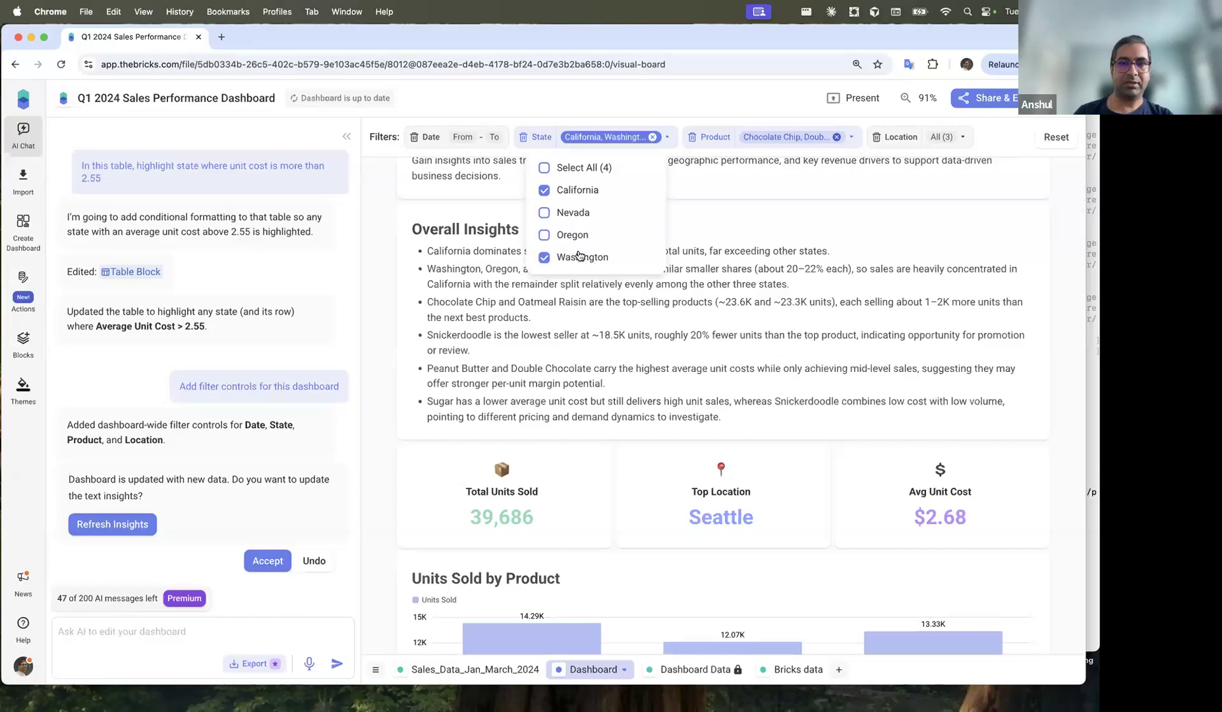
Step: Swap Washington for Oregon in the State filter, keeping California
{"action": "left_click", "coordinate": [586, 259]}
{"action": "left_click", "coordinate": [537, 234]}
{"action": "left_click", "coordinate": [385, 411]}
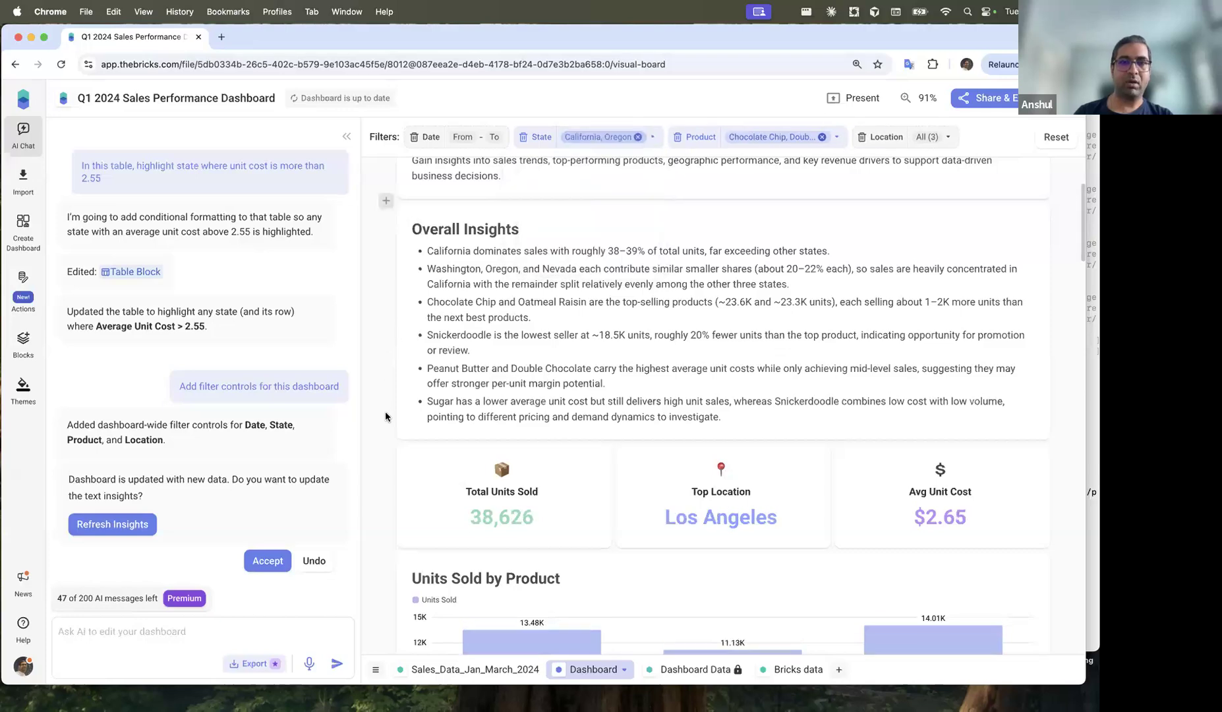
{"action": "scroll", "coordinate": [594, 396], "scroll_direction": "down", "scroll_amount": 10}
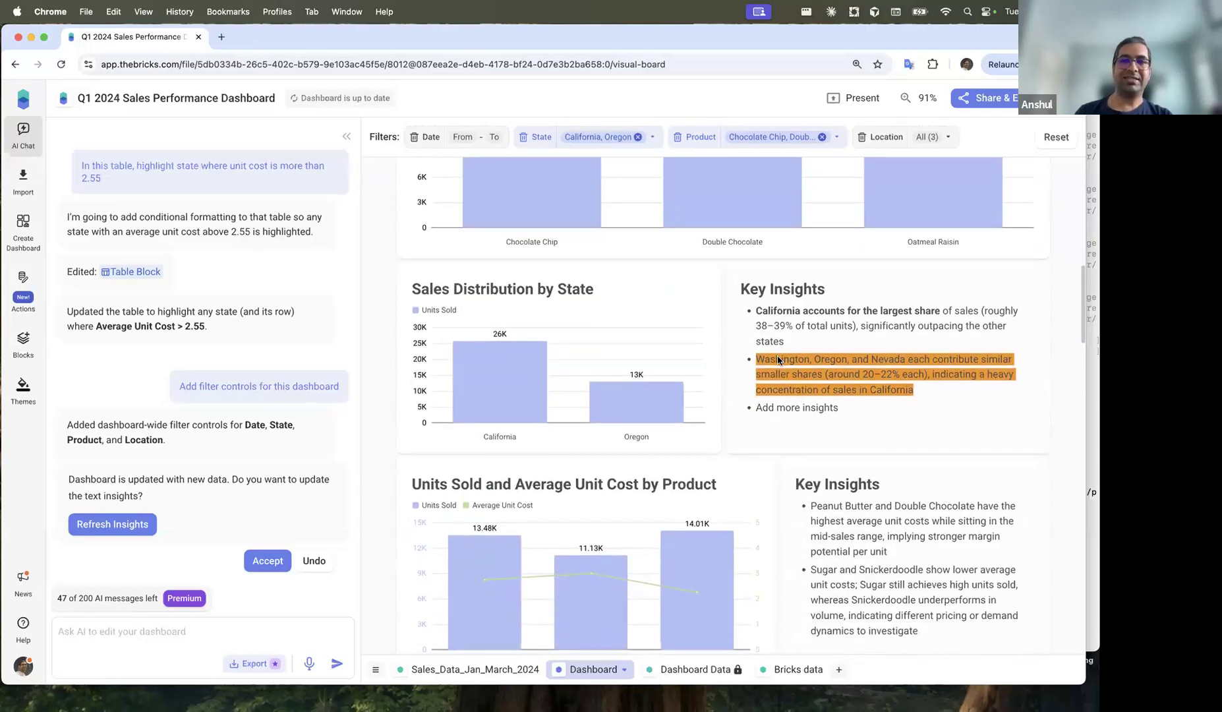
Step: Remove the orange highlight from the Washington insight bullet
{"action": "left_click", "coordinate": [777, 360]}
{"action": "left_click", "coordinate": [635, 251]}
{"action": "left_click", "coordinate": [642, 285]}
{"action": "left_click", "coordinate": [860, 394]}
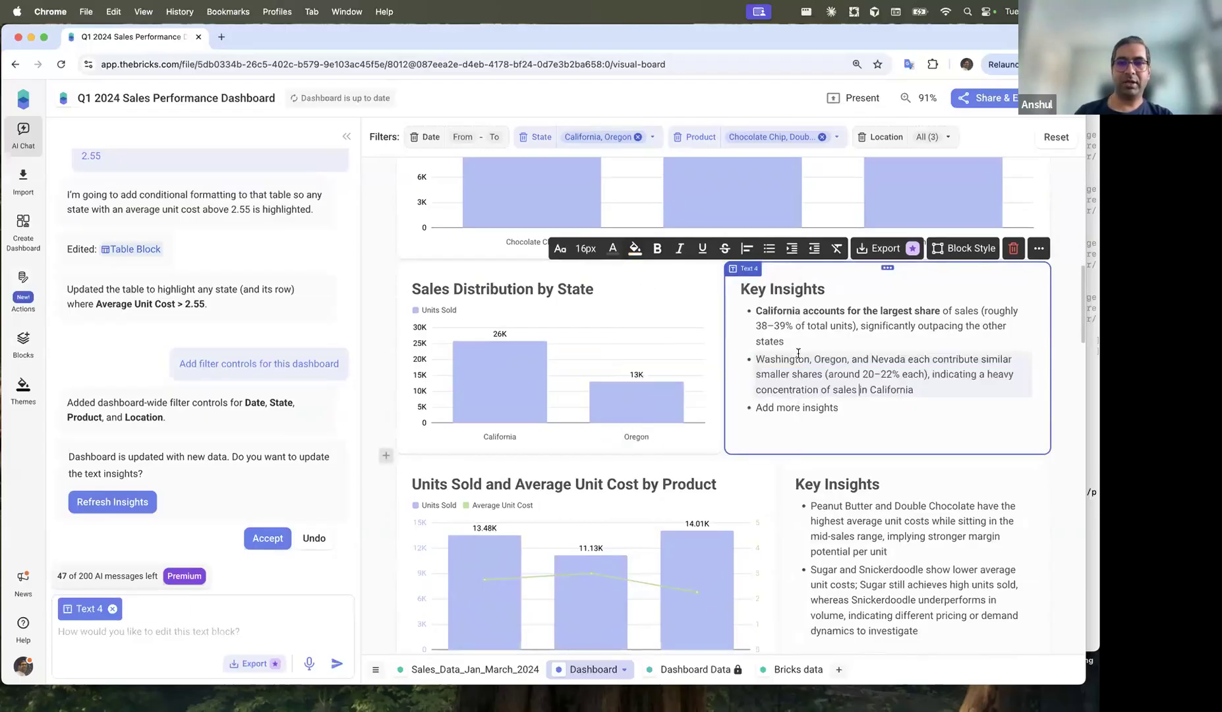
{"action": "double_click", "coordinate": [788, 361]}
{"action": "left_click", "coordinate": [785, 361]}
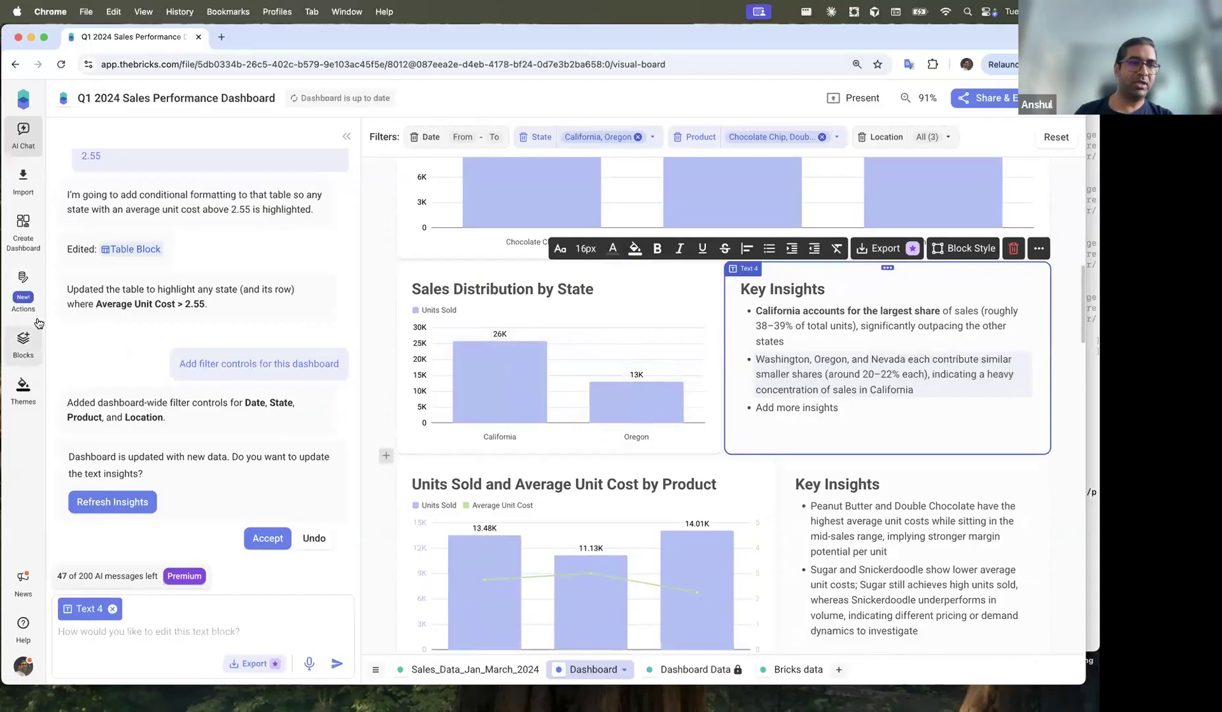
{"action": "left_click", "coordinate": [22, 280]}
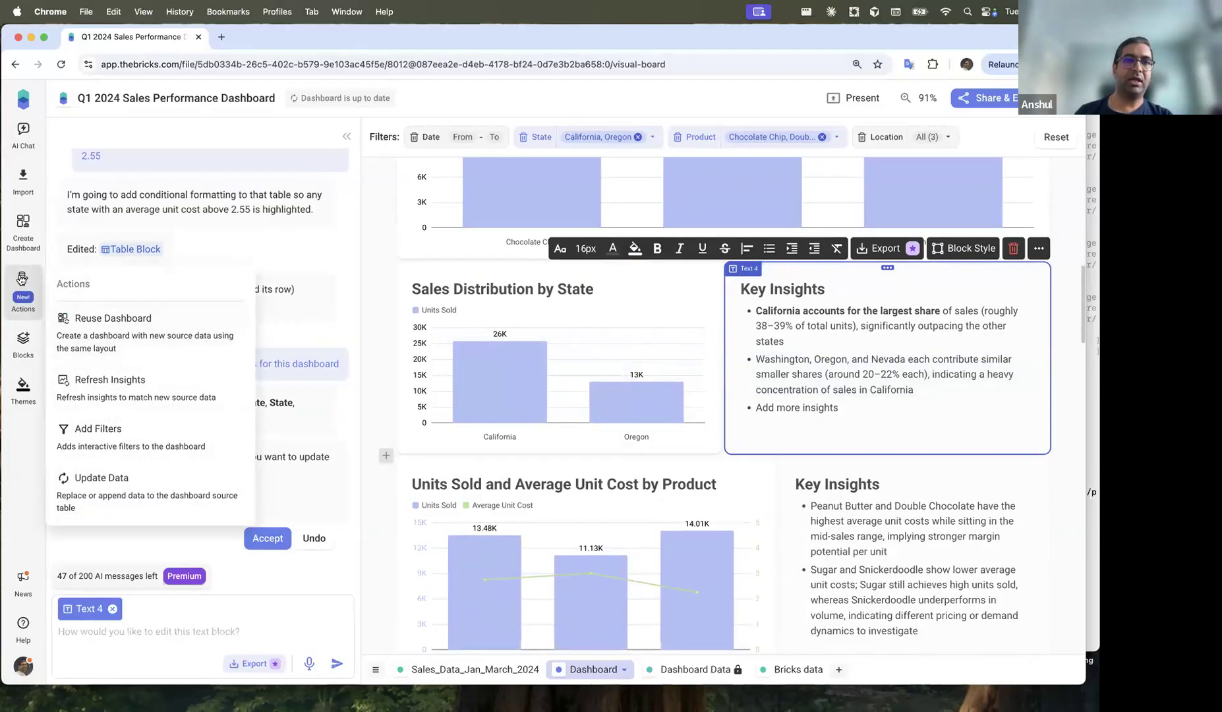
Step: Refresh the dashboard insights for California and Oregon, then review the Key Insights text
{"action": "left_click", "coordinate": [98, 391]}
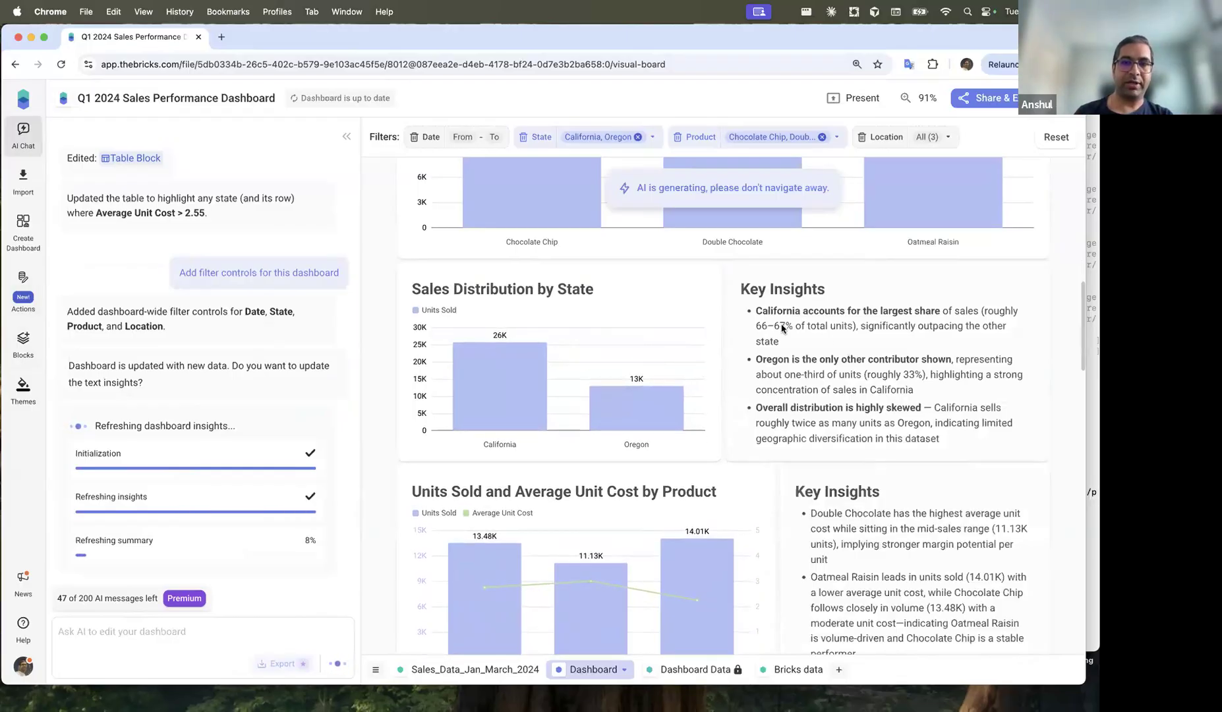
{"action": "scroll", "coordinate": [893, 385], "scroll_direction": "down", "scroll_amount": 3}
{"action": "scroll", "coordinate": [837, 297], "scroll_direction": "up", "scroll_amount": 1}
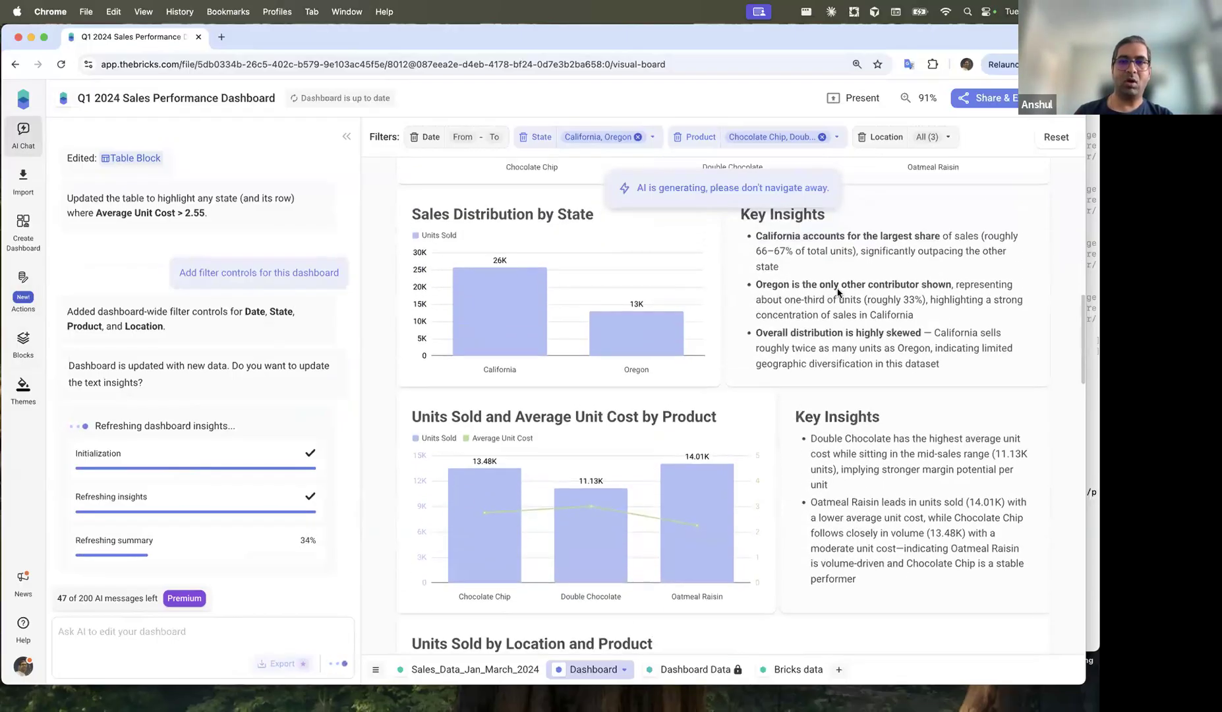
{"action": "scroll", "coordinate": [764, 297], "scroll_direction": "up", "scroll_amount": 1}
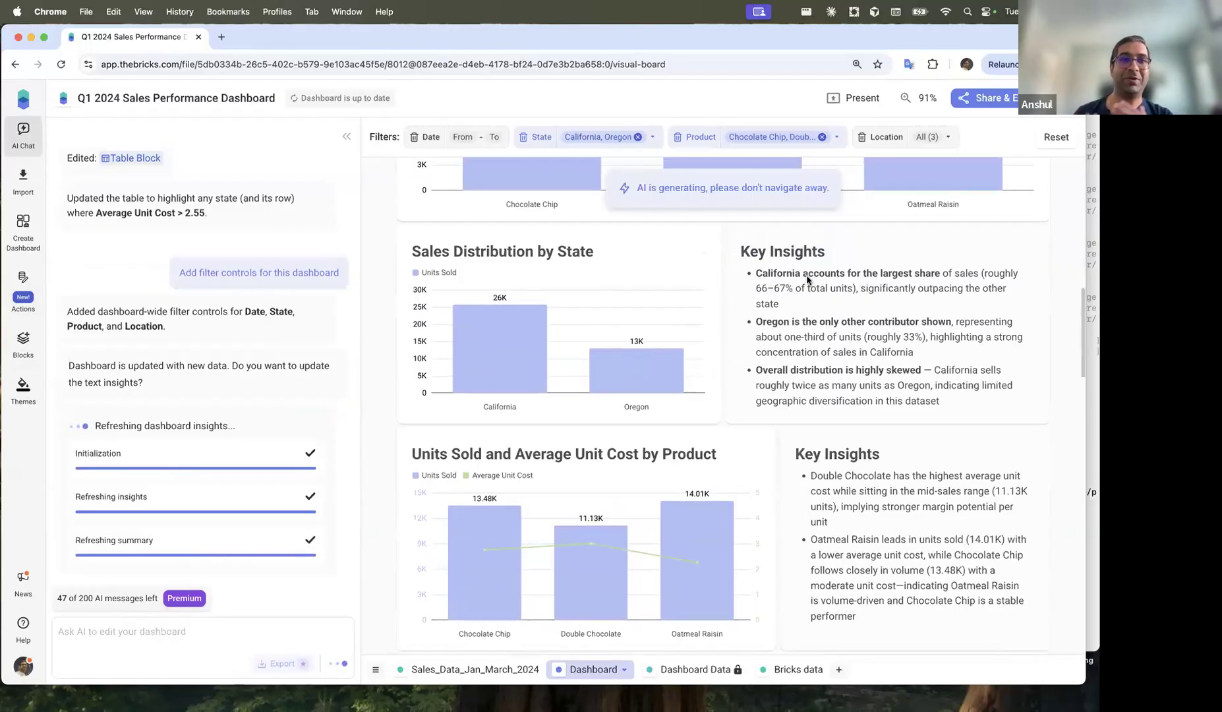
{"action": "left_click", "coordinate": [867, 336]}
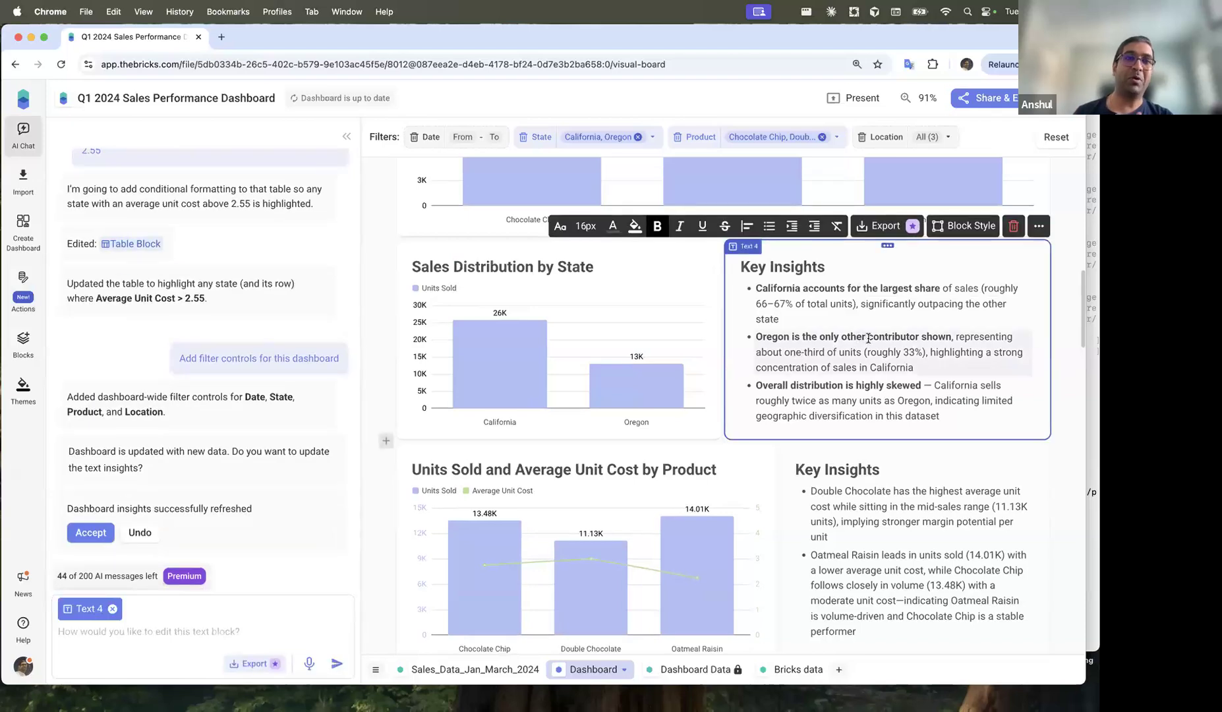
{"action": "left_click_drag", "start_coordinate": [802, 289], "coordinate": [845, 293]}
{"action": "left_click", "coordinate": [851, 295]}
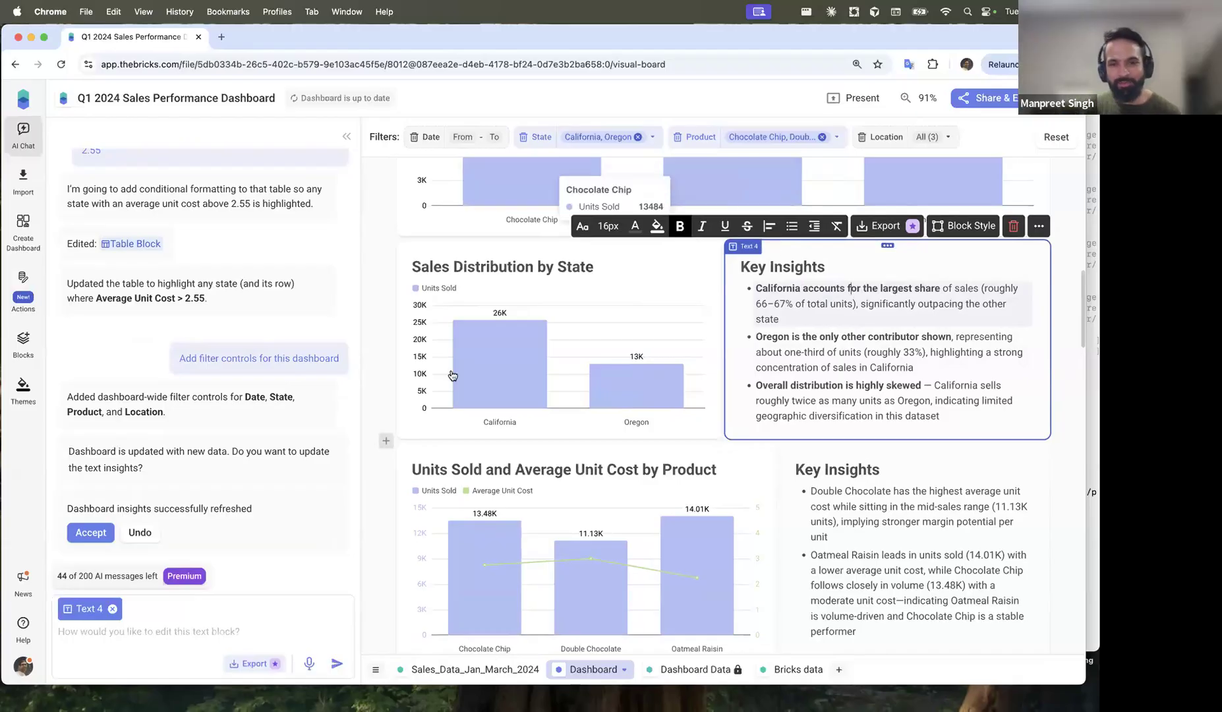
{"action": "left_click", "coordinate": [373, 278]}
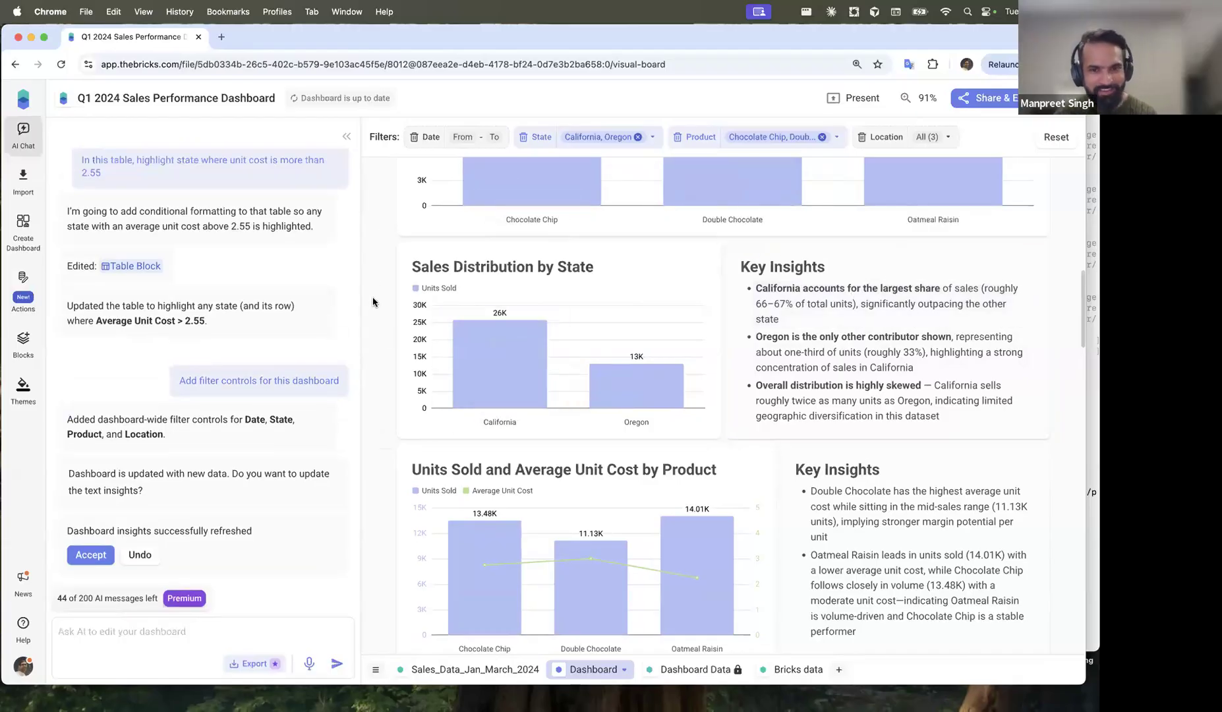
Step: Reset all dashboard filters to All and return to the Bricks home page
{"action": "scroll", "coordinate": [373, 302], "scroll_direction": "up", "scroll_amount": 5}
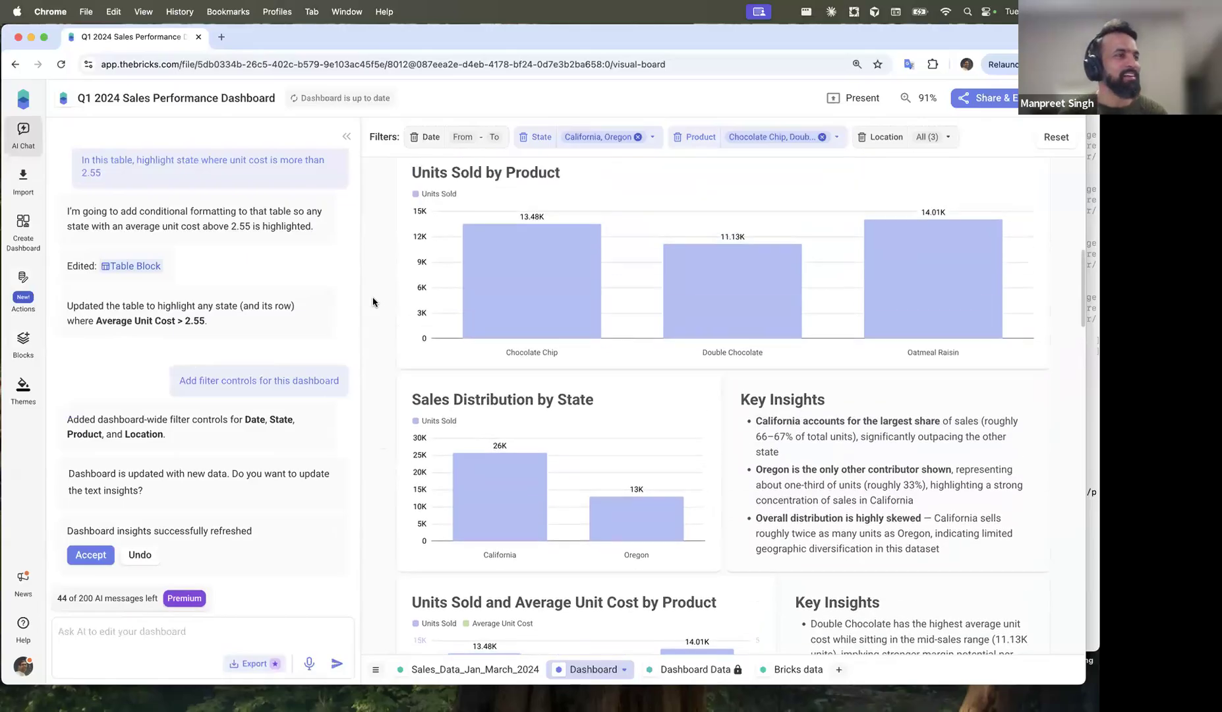
{"action": "scroll", "coordinate": [372, 301], "scroll_direction": "up", "scroll_amount": 10}
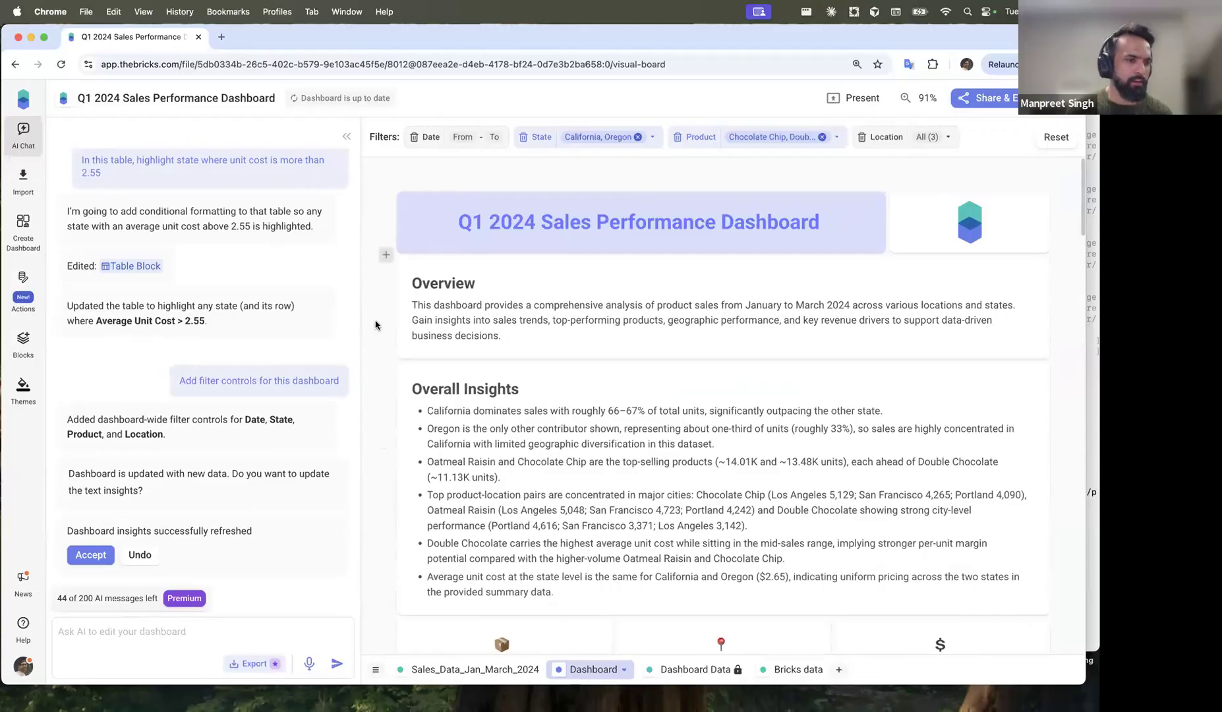
{"action": "left_click", "coordinate": [1057, 138]}
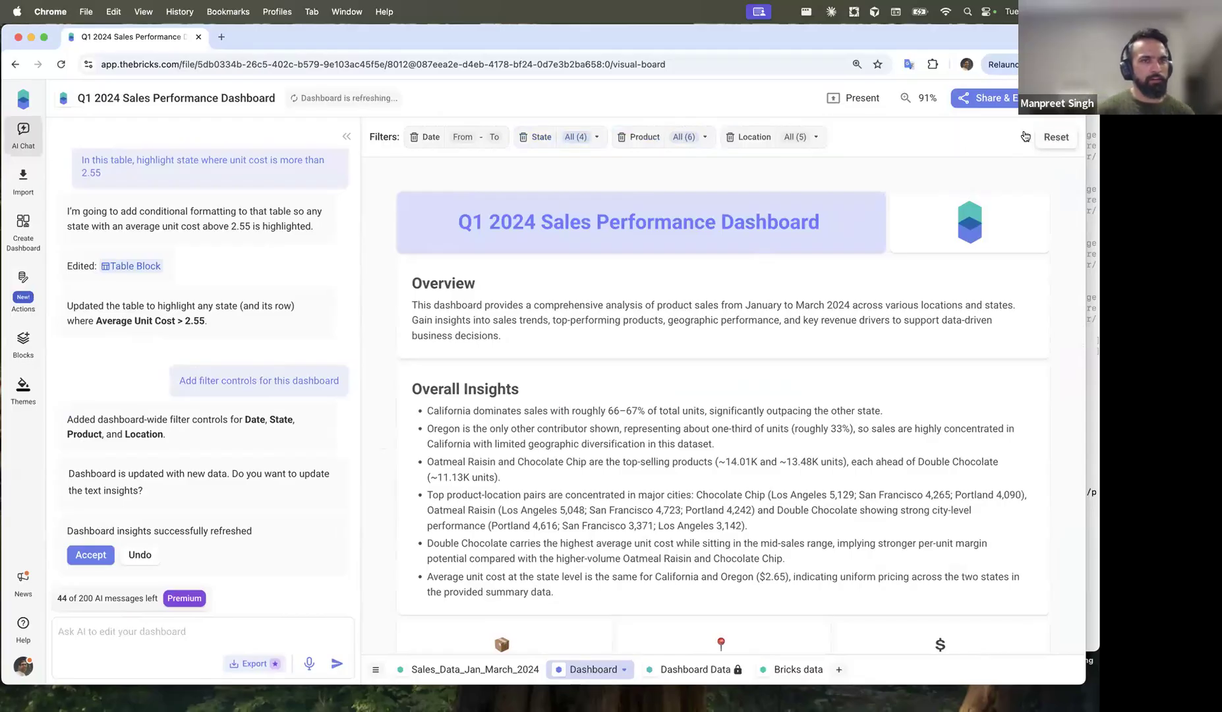
{"action": "left_click", "coordinate": [22, 100]}
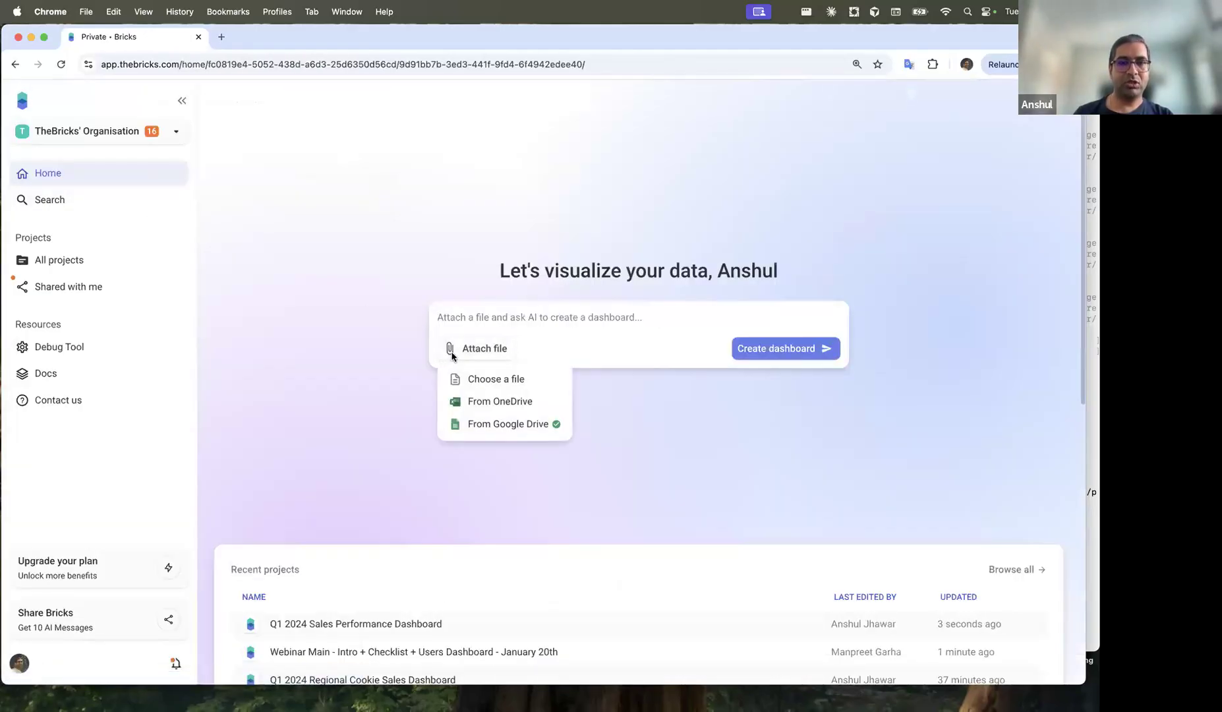
Step: Attach Sales_Data_Jan_March_2024.csv and Sales_Data_April_2024.csv with the prompt 'Compare sales for different months'
{"action": "mouse_move", "coordinate": [469, 348]}
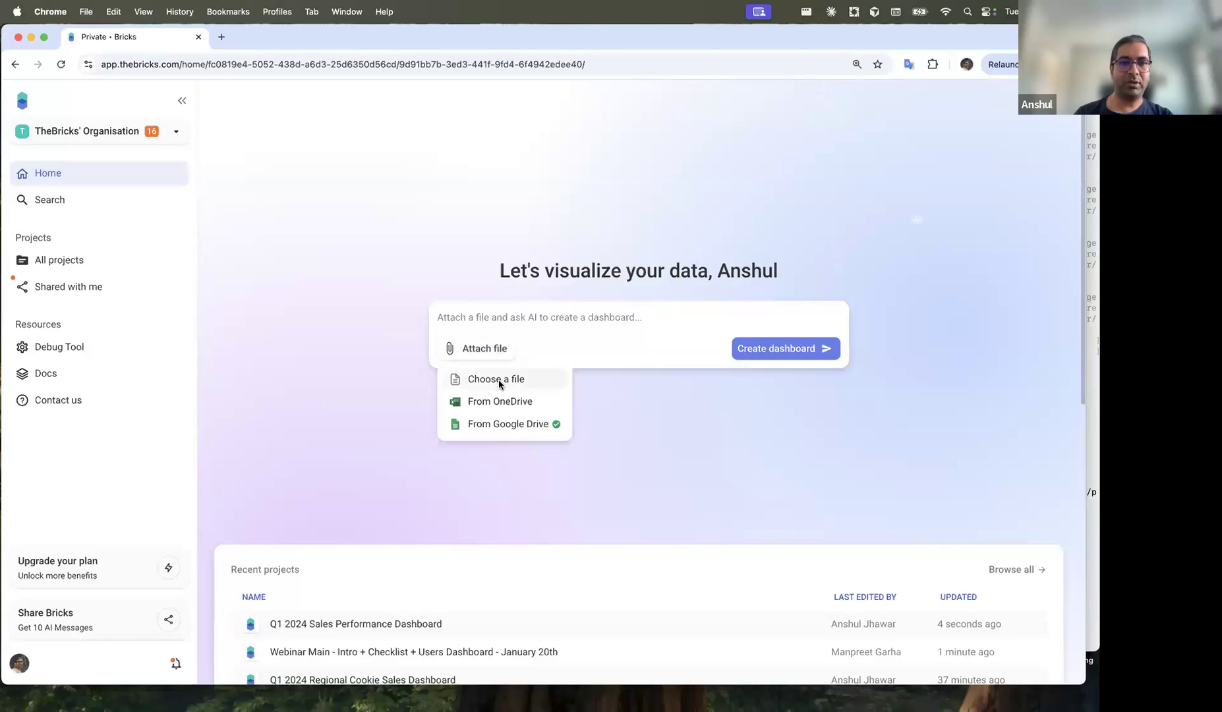
{"action": "left_click", "coordinate": [505, 384]}
{"action": "left_click", "coordinate": [436, 306]}
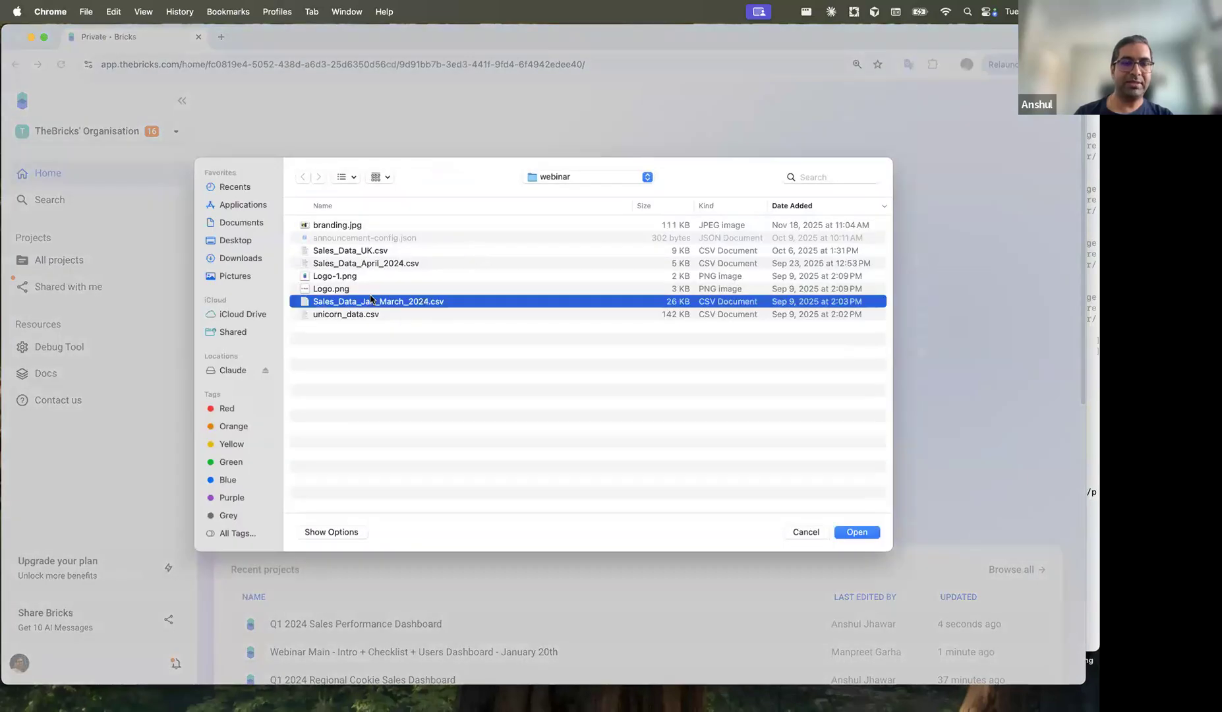
{"action": "left_click", "coordinate": [400, 264], "text": "super"}
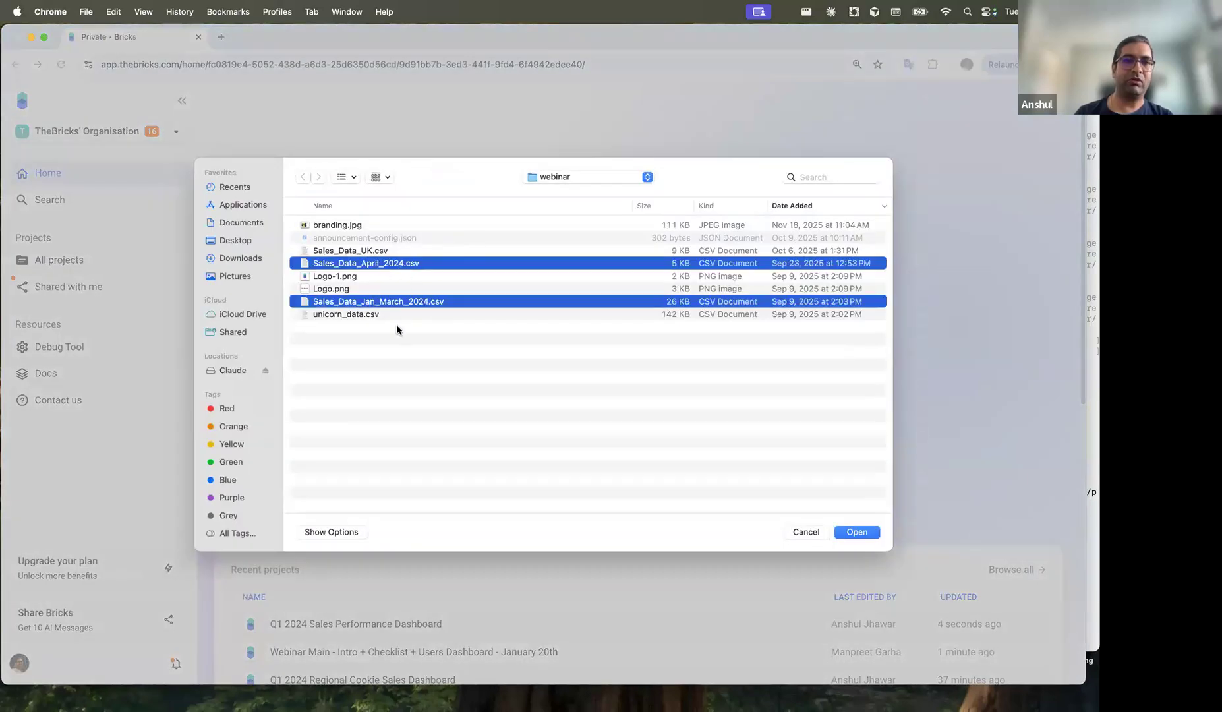
{"action": "left_click", "coordinate": [870, 537]}
{"action": "type", "text": "Compare di sales for different months"}
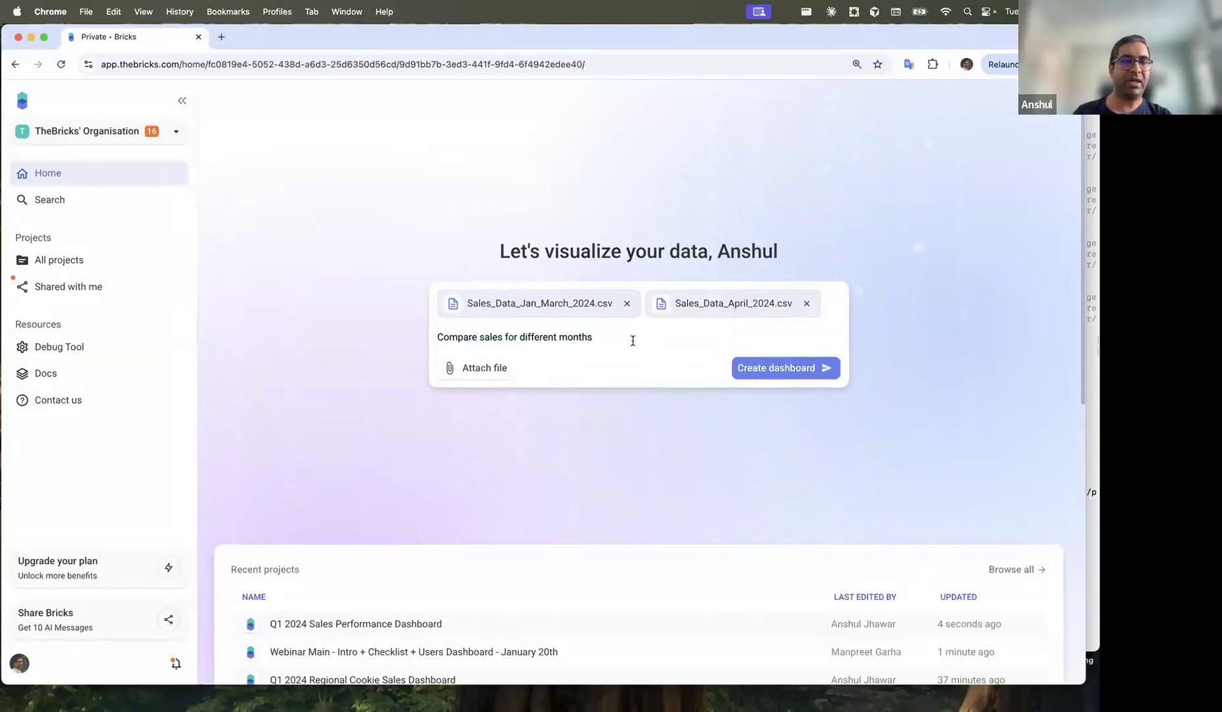
Step: Generate the dashboard, review the Jan–March and April 2024 sheets (including cell D11), and return to Dashboard
{"action": "left_click", "coordinate": [767, 369]}
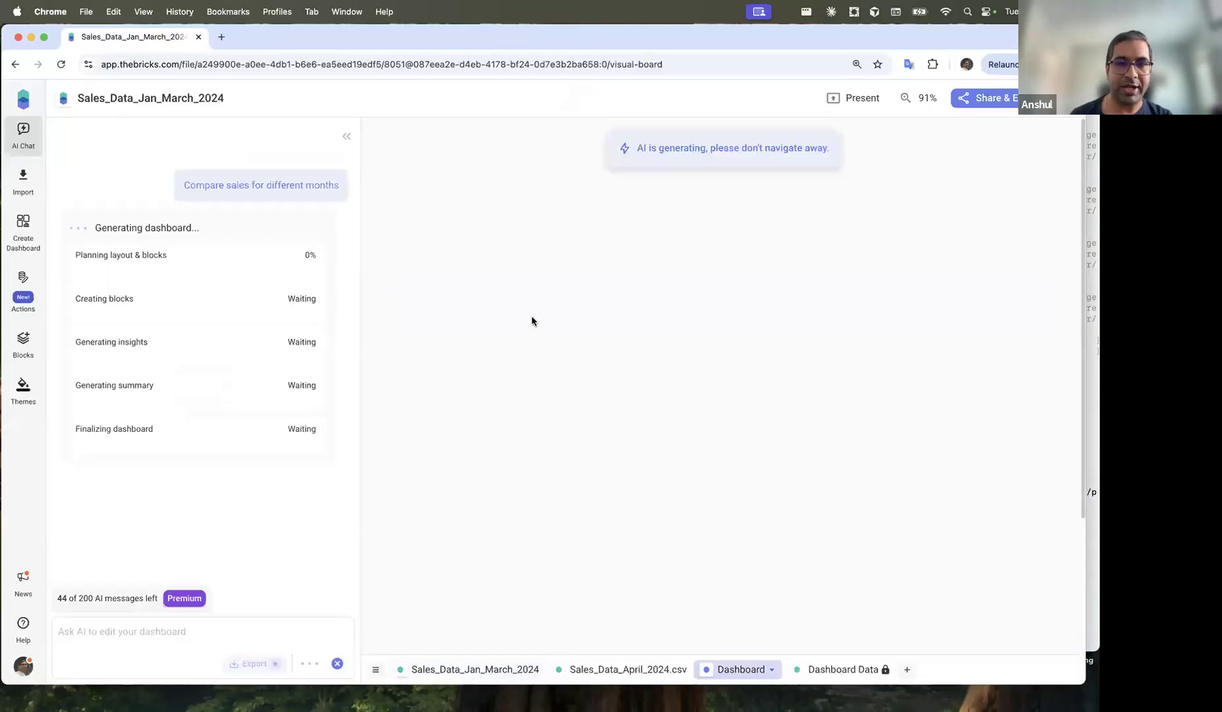
{"action": "left_click", "coordinate": [463, 671]}
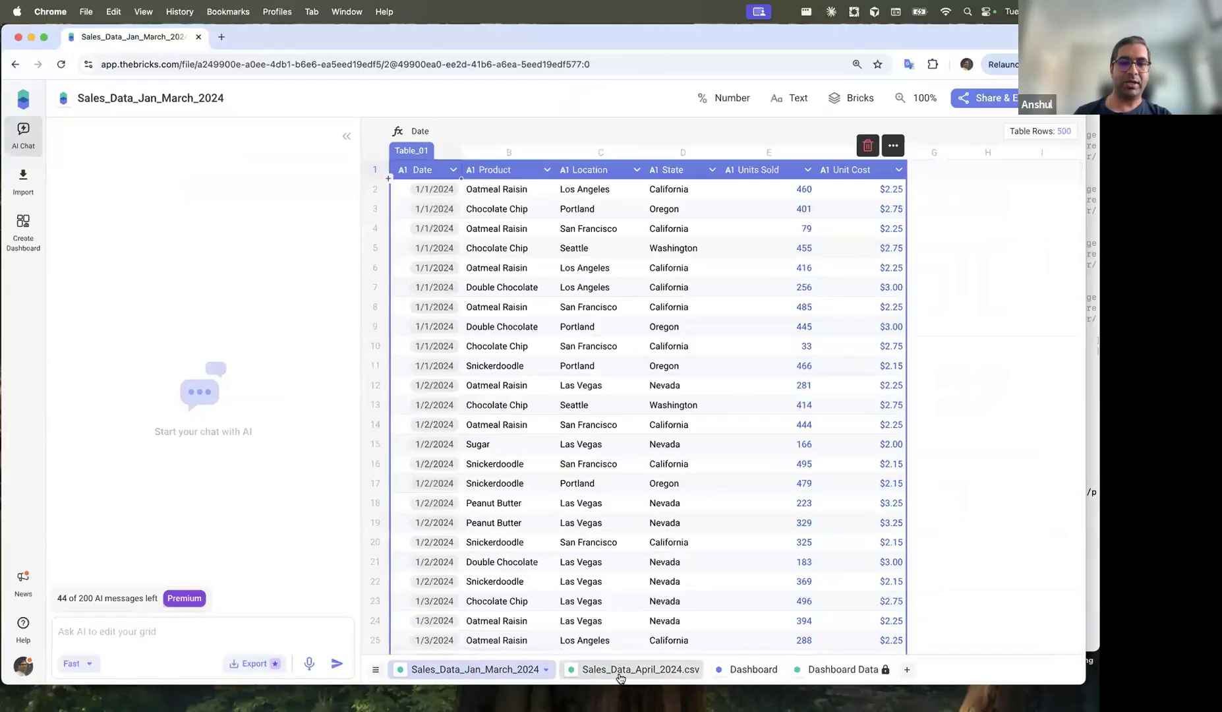
{"action": "left_click", "coordinate": [629, 669]}
{"action": "left_click", "coordinate": [682, 373]}
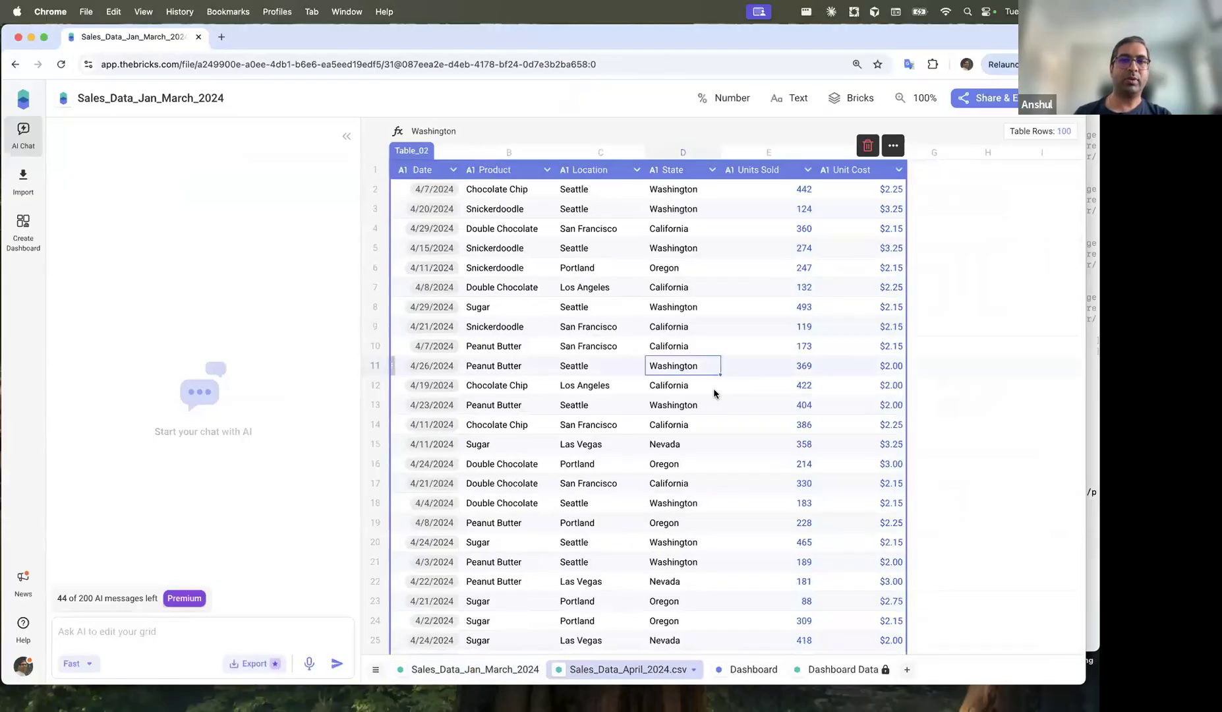
{"action": "left_click", "coordinate": [491, 669]}
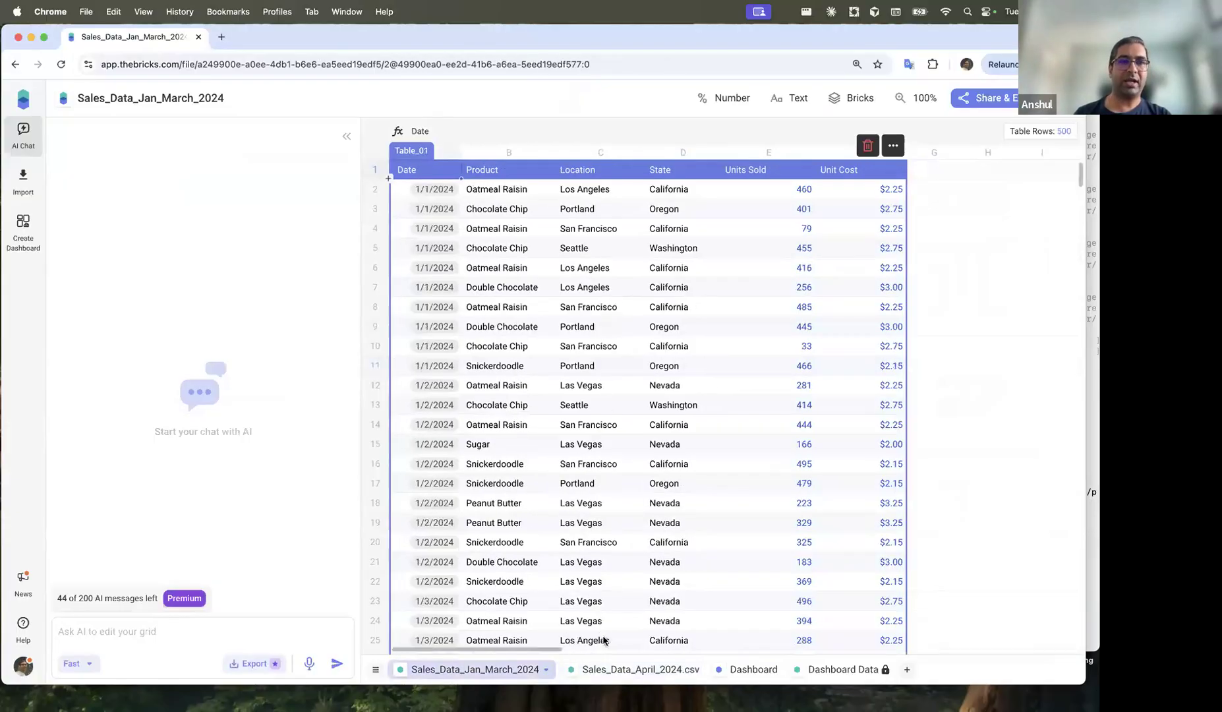
{"action": "left_click", "coordinate": [646, 671]}
{"action": "left_click", "coordinate": [736, 670]}
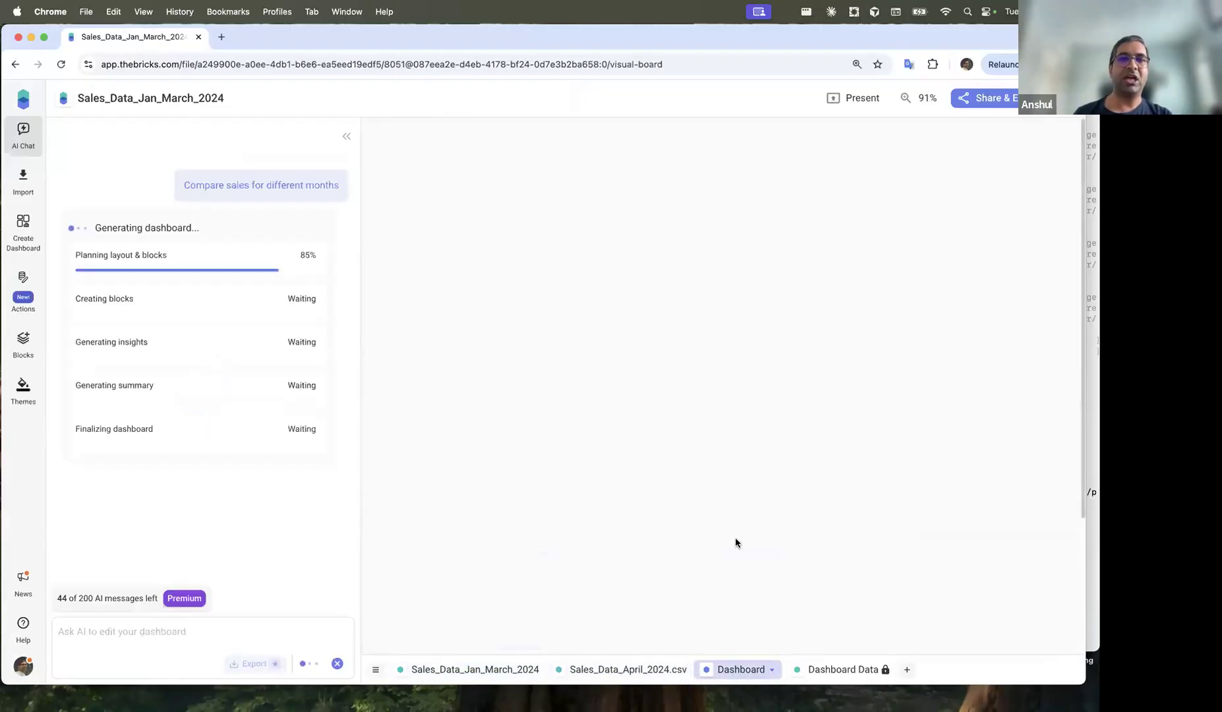
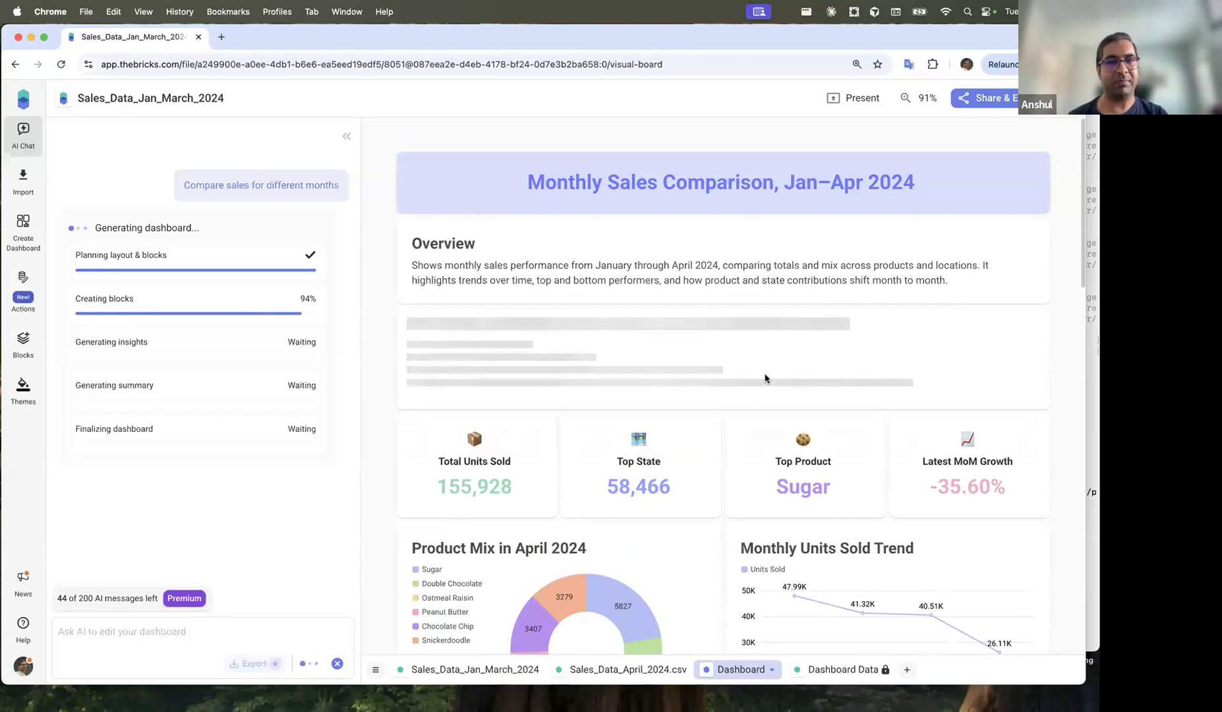
Step: Scroll through the Monthly Sales Comparison, Jan–Apr 2024 dashboard as its charts, insights and declines table appear
{"action": "scroll", "coordinate": [677, 495], "scroll_direction": "down", "scroll_amount": 5}
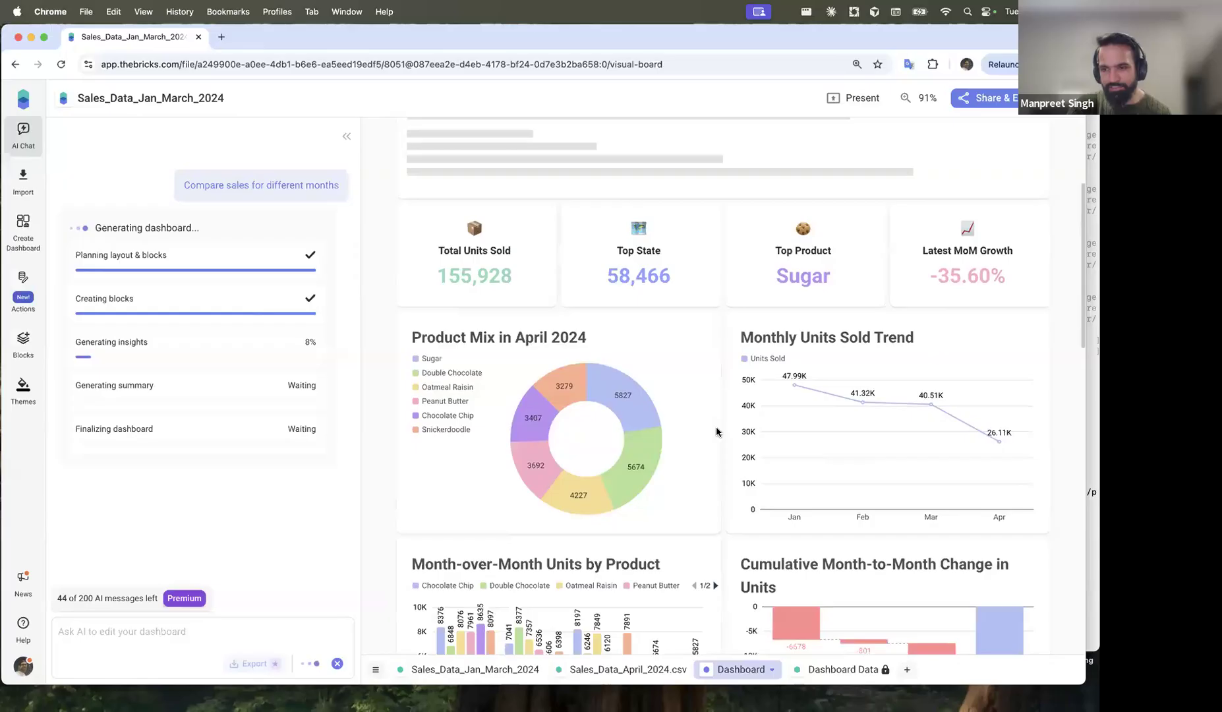
{"action": "scroll", "coordinate": [717, 432], "scroll_direction": "down", "scroll_amount": 4}
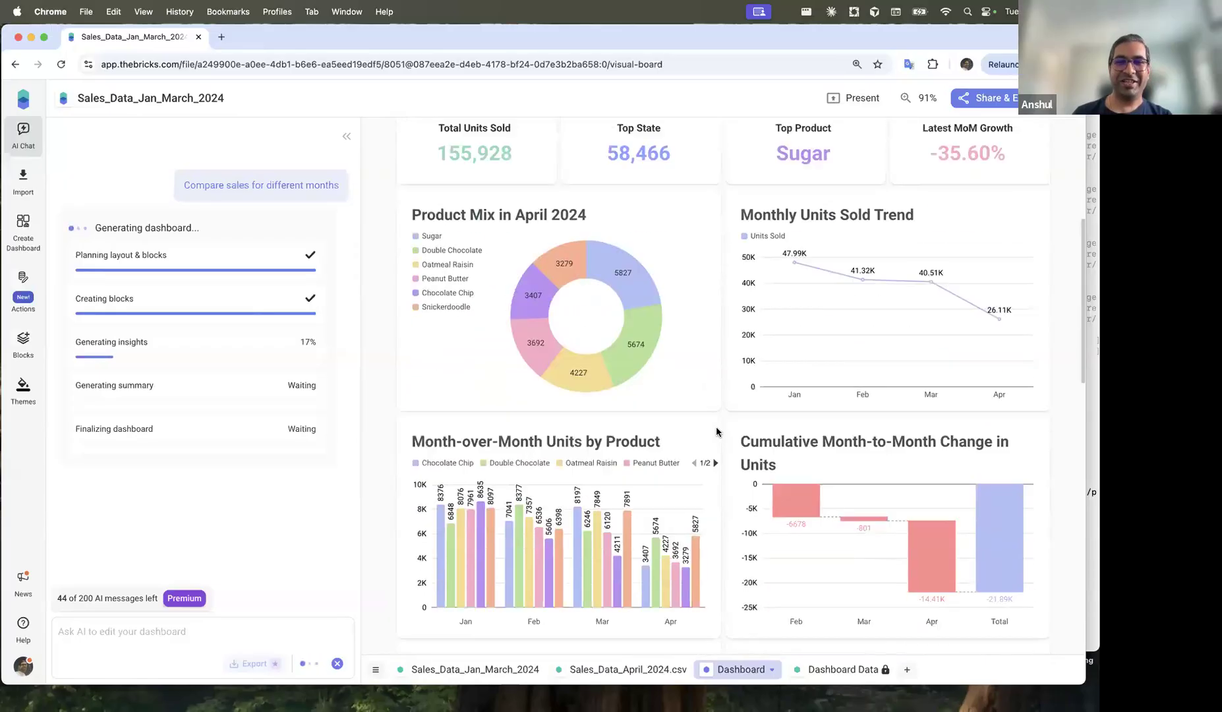
{"action": "scroll", "coordinate": [717, 432], "scroll_direction": "down", "scroll_amount": 2}
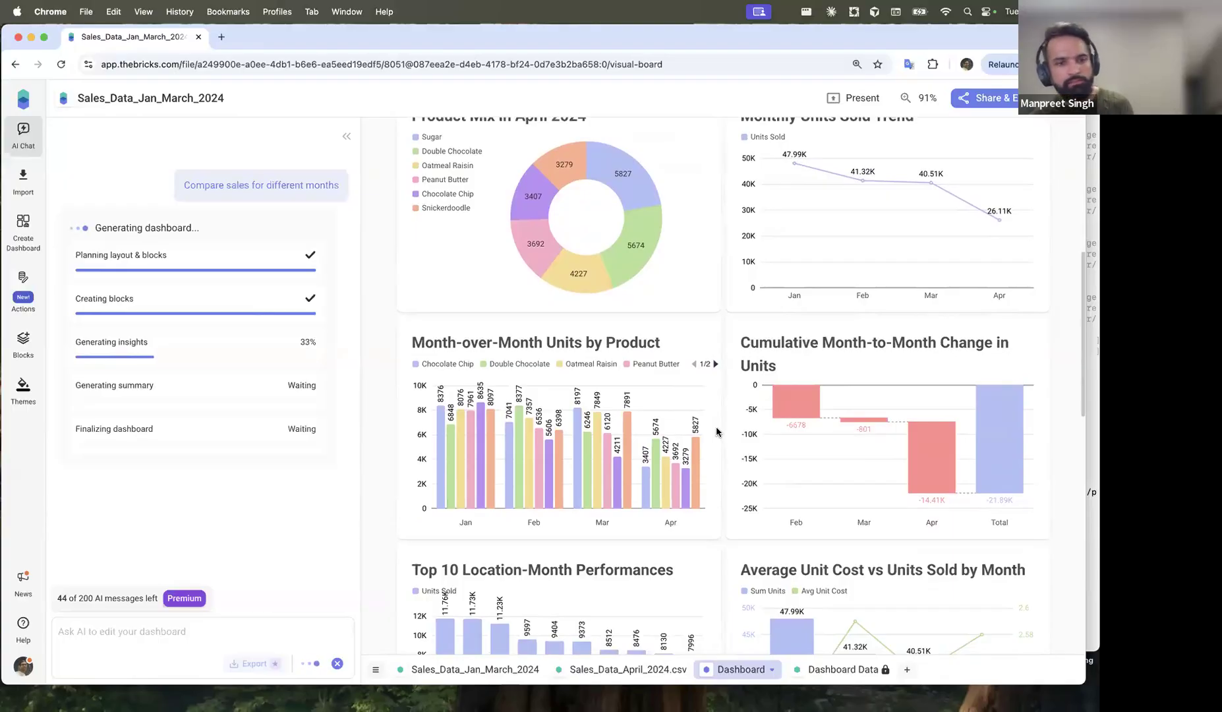
{"action": "scroll", "coordinate": [694, 312], "scroll_direction": "up", "scroll_amount": 2}
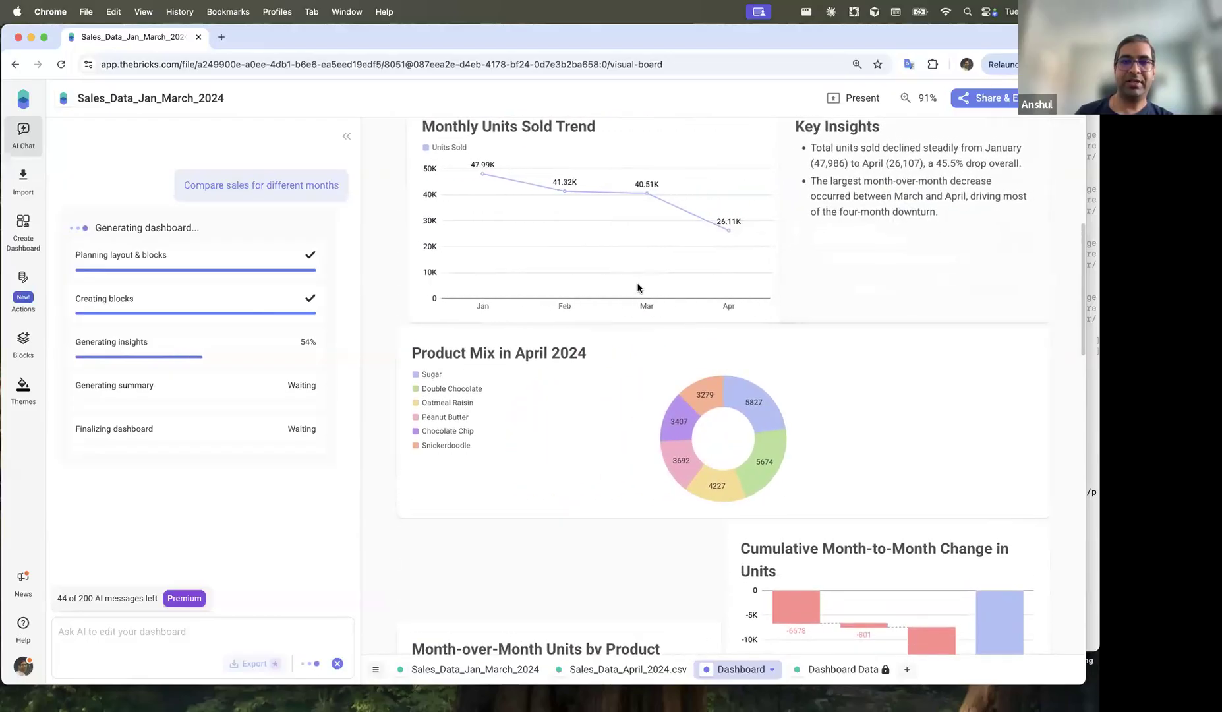
{"action": "scroll", "coordinate": [618, 310], "scroll_direction": "down", "scroll_amount": 3}
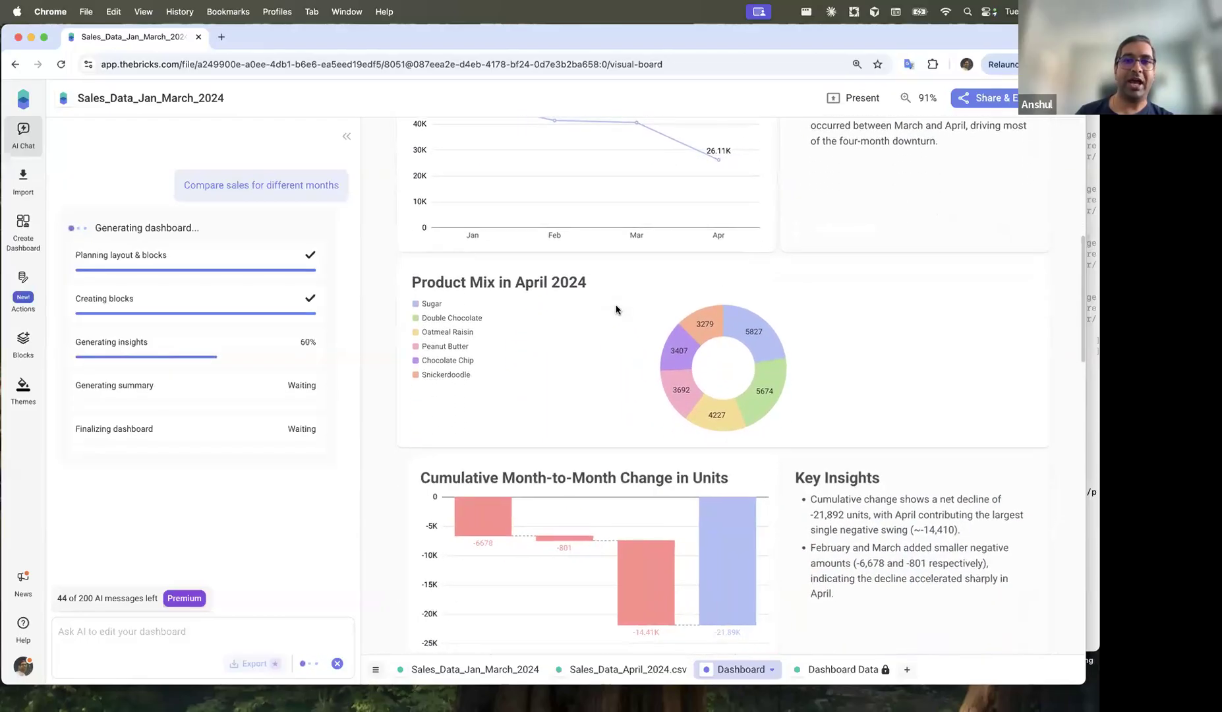
{"action": "scroll", "coordinate": [618, 310], "scroll_direction": "up", "scroll_amount": 1}
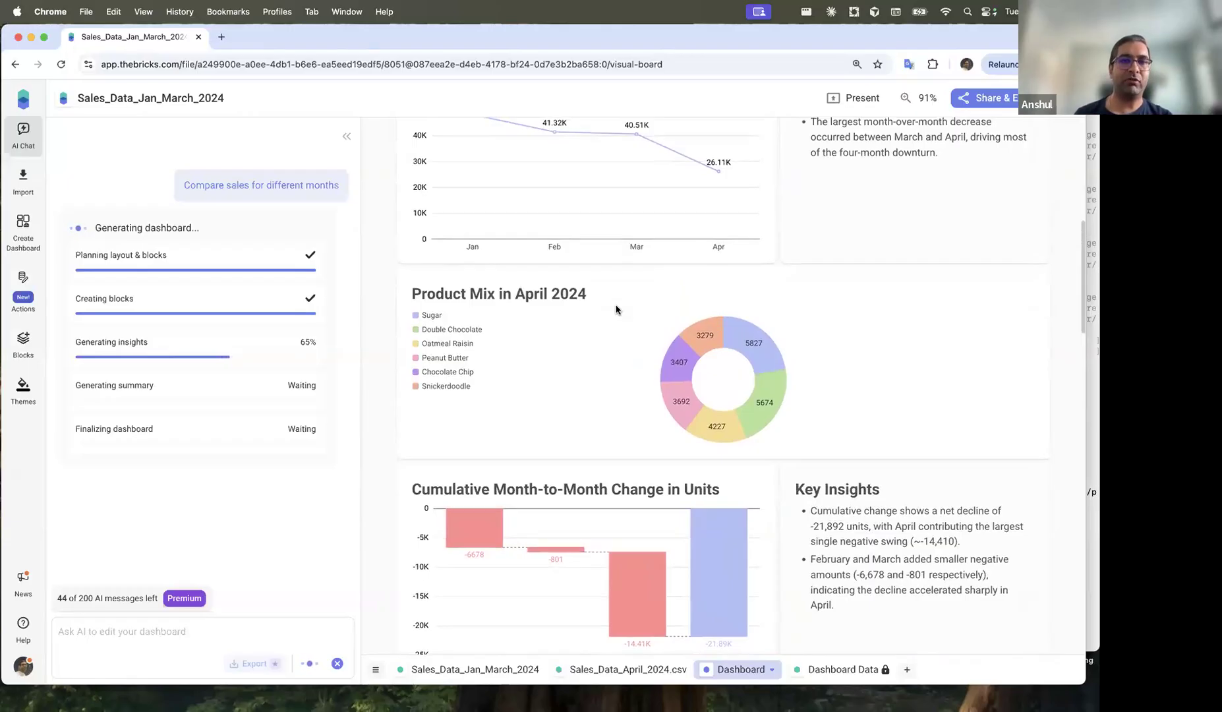
{"action": "scroll", "coordinate": [459, 310], "scroll_direction": "up", "scroll_amount": 1}
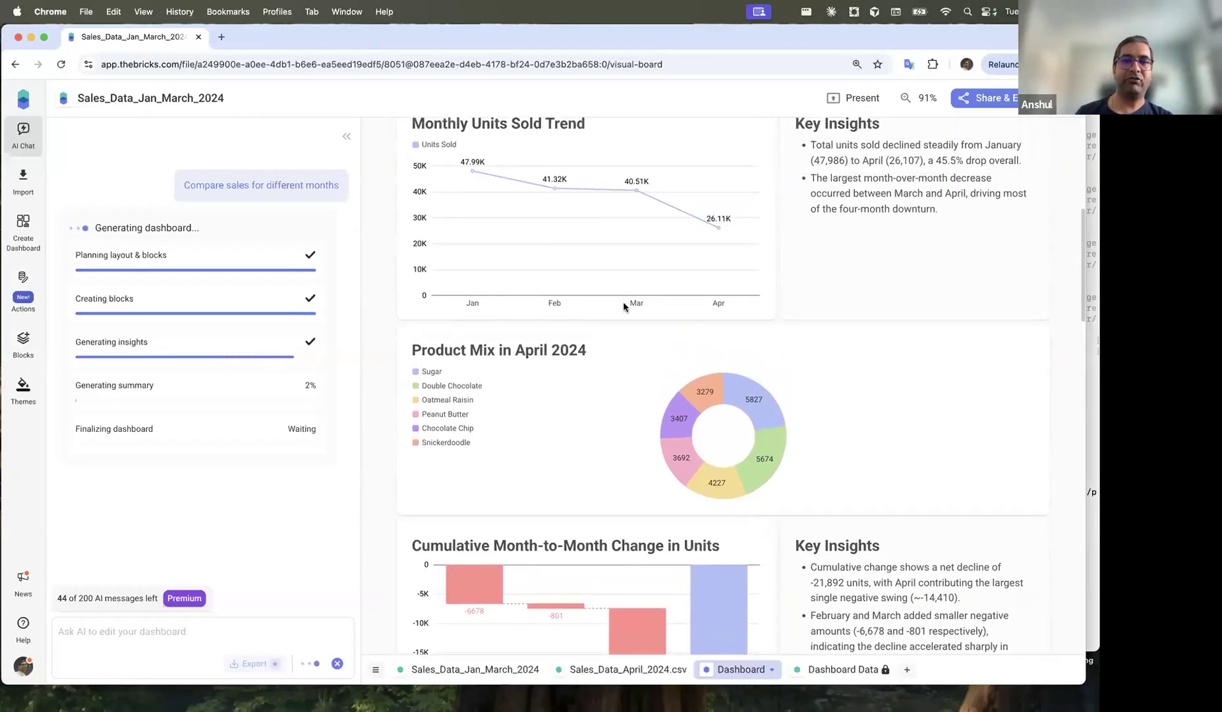
{"action": "scroll", "coordinate": [698, 354], "scroll_direction": "down", "scroll_amount": 5}
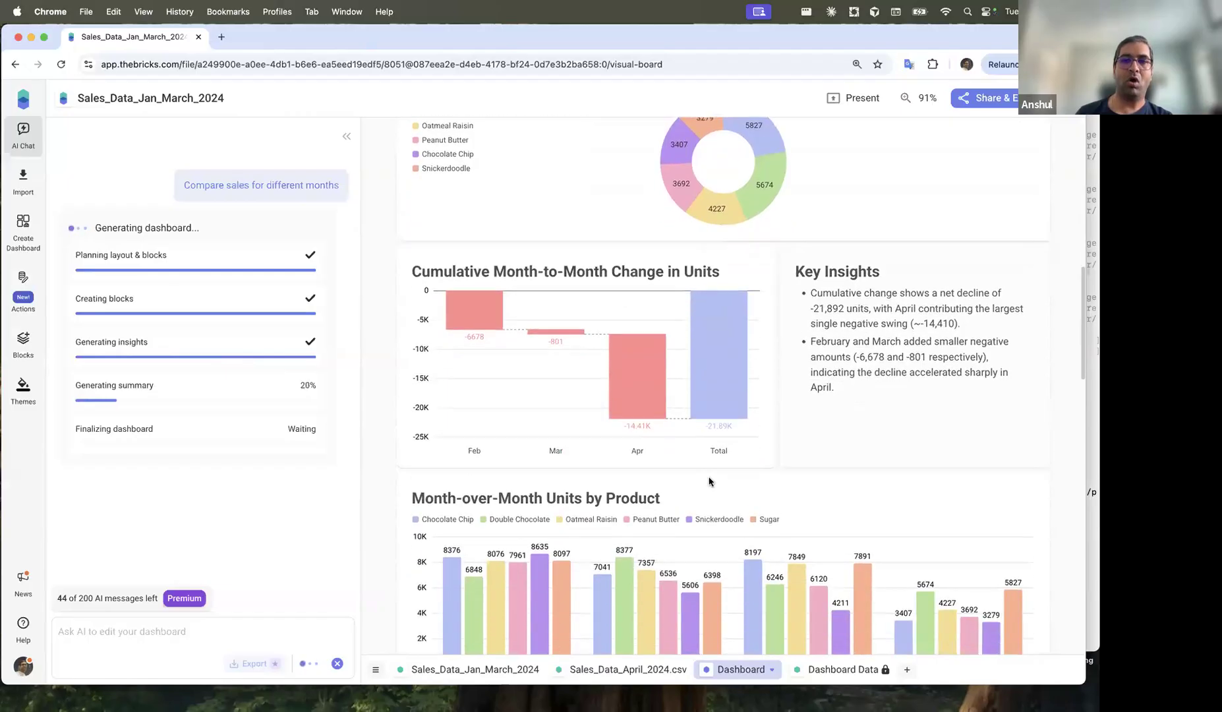
{"action": "scroll", "coordinate": [609, 376], "scroll_direction": "down", "scroll_amount": 1}
{"action": "scroll", "coordinate": [584, 440], "scroll_direction": "down", "scroll_amount": 1}
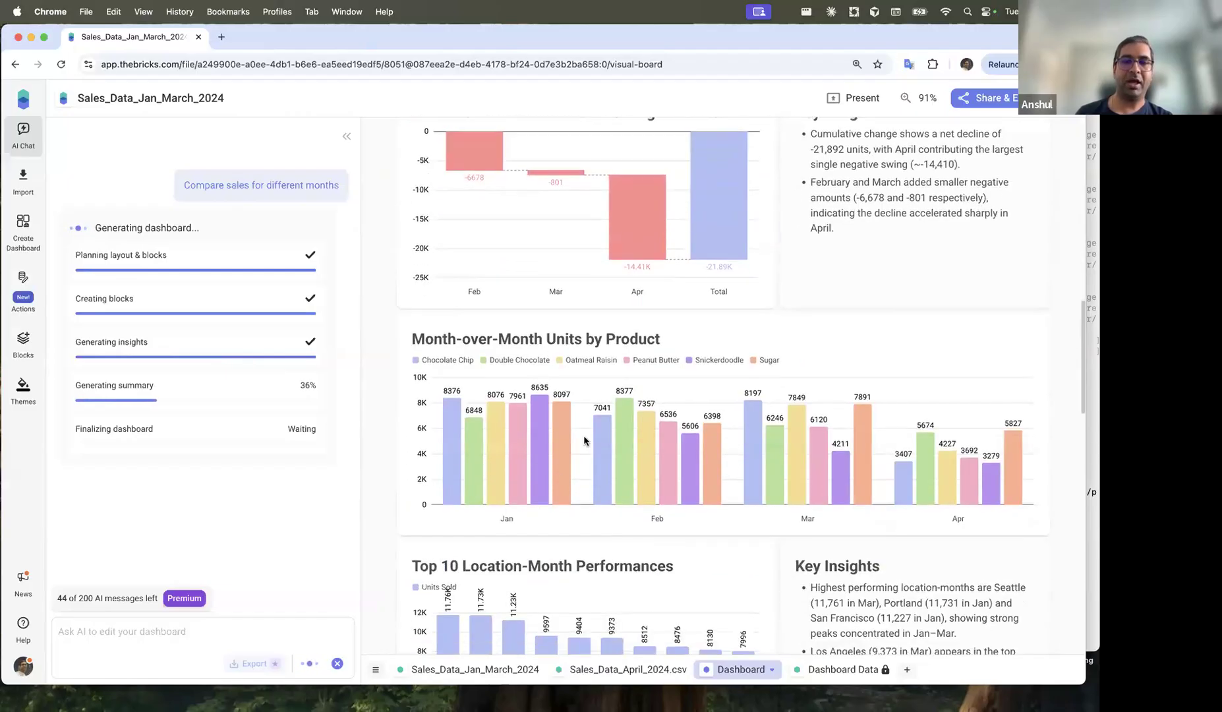
{"action": "scroll", "coordinate": [696, 457], "scroll_direction": "up", "scroll_amount": 4}
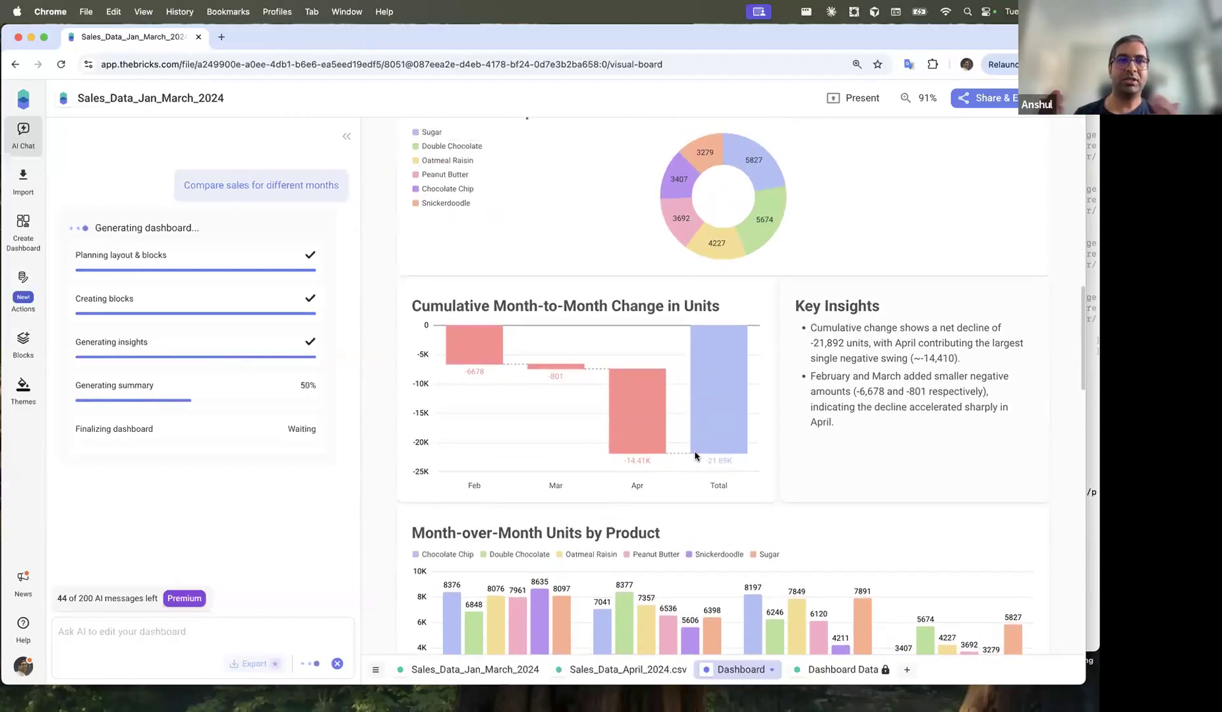
{"action": "scroll", "coordinate": [697, 457], "scroll_direction": "down", "scroll_amount": 4}
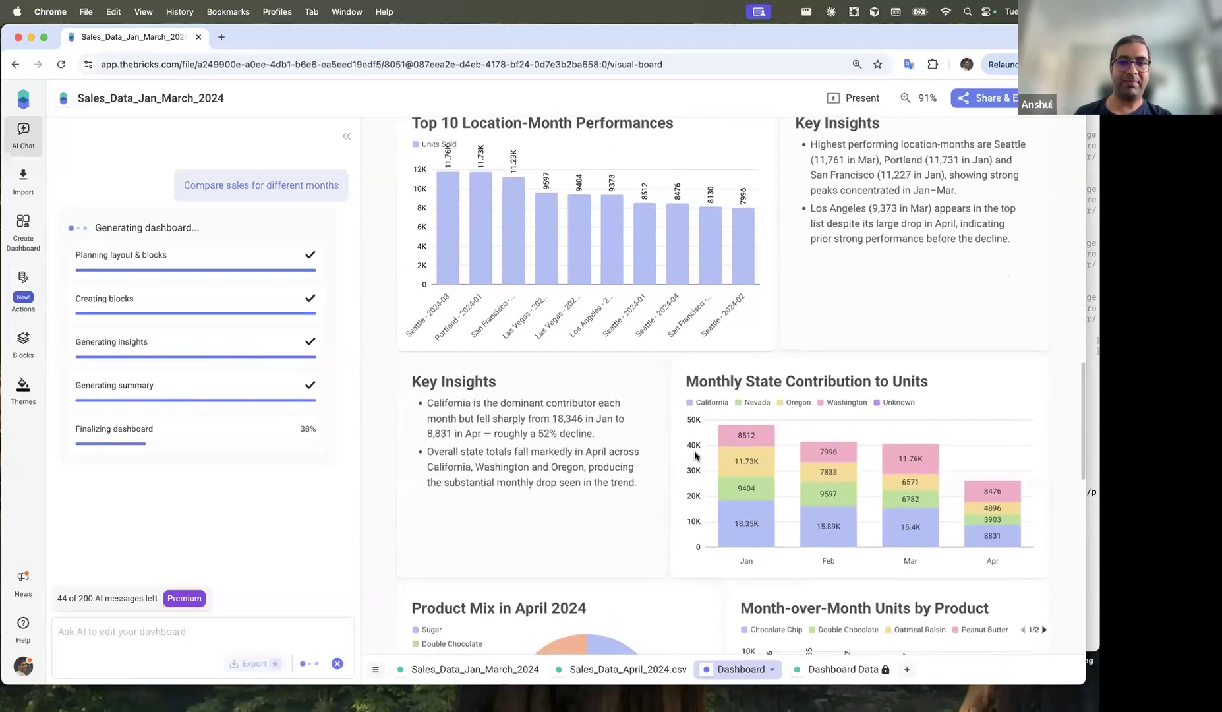
{"action": "scroll", "coordinate": [695, 455], "scroll_direction": "down", "scroll_amount": 8}
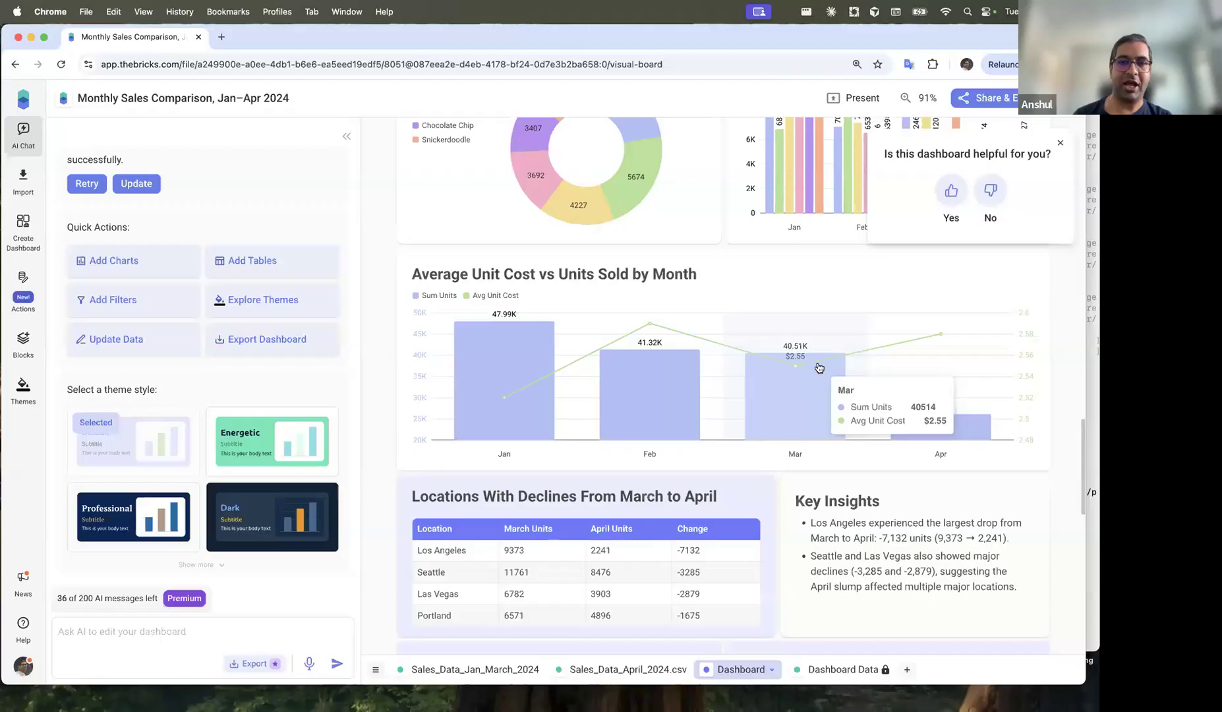
{"action": "scroll", "coordinate": [754, 305], "scroll_direction": "up", "scroll_amount": 10}
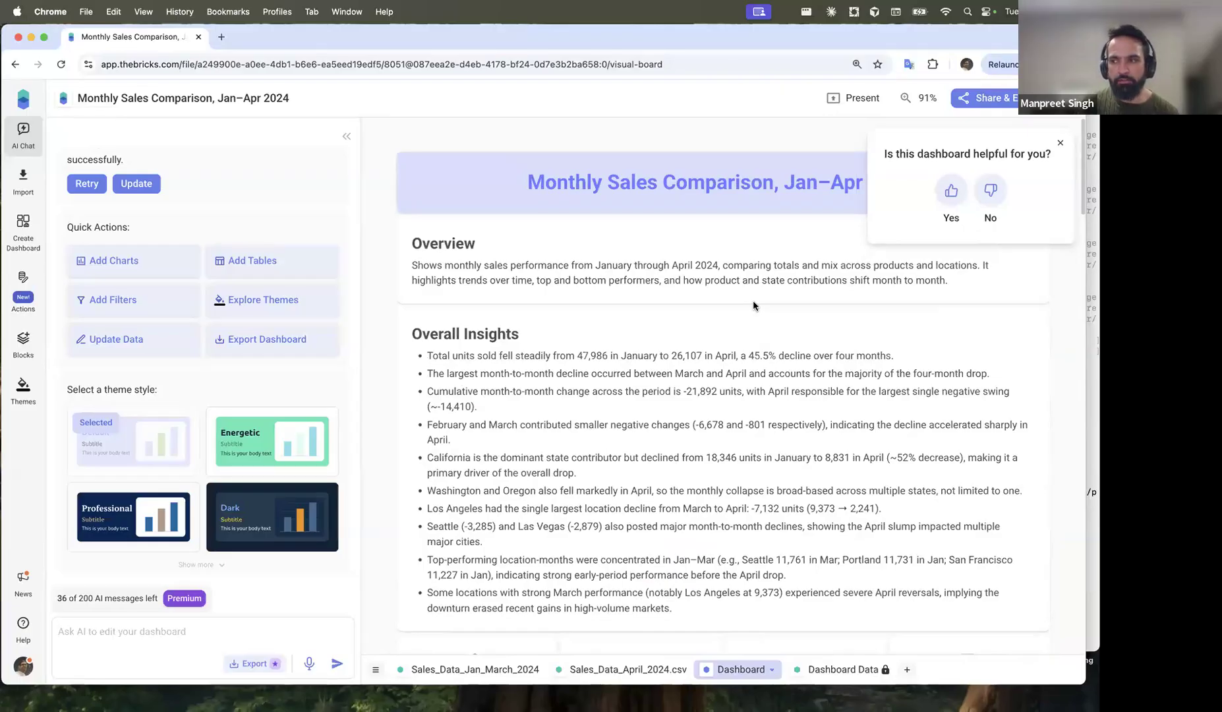
{"action": "scroll", "coordinate": [694, 385], "scroll_direction": "down", "scroll_amount": 3}
{"action": "scroll", "coordinate": [695, 384], "scroll_direction": "down", "scroll_amount": 3}
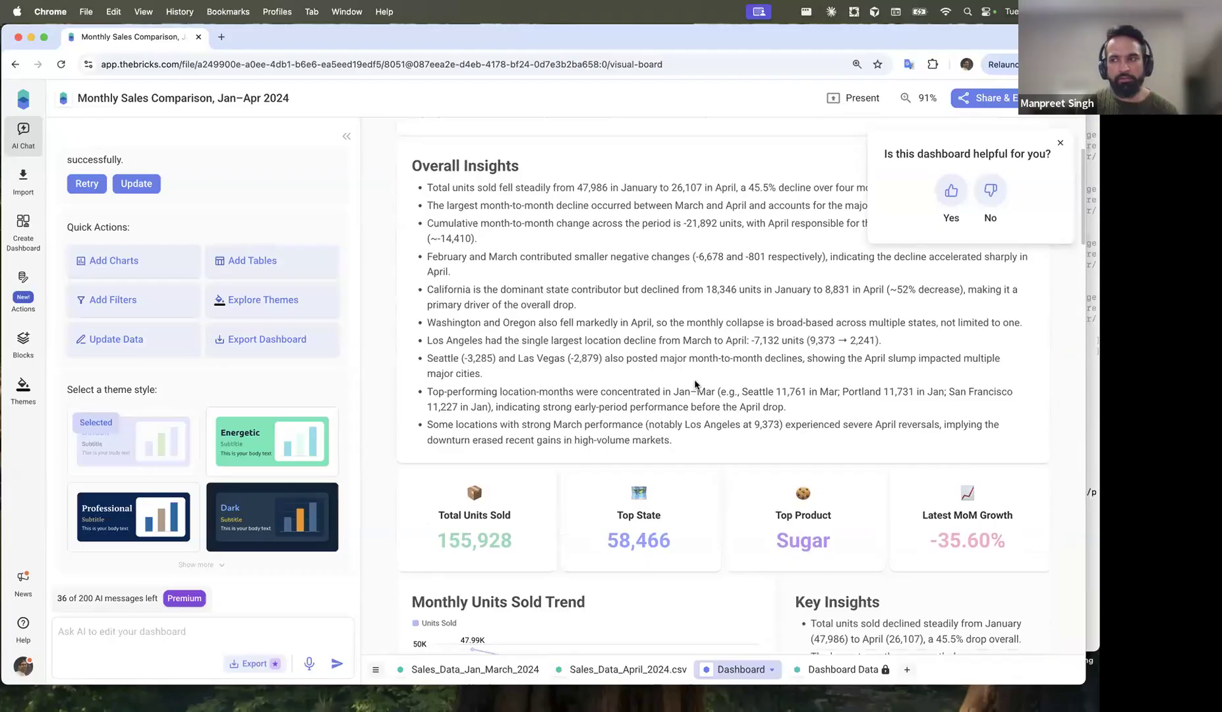
Step: Briefly open the Monthly Sales Comparison, Jan–Apr 2024 dashboard, then return to the home page
{"action": "left_click", "coordinate": [20, 93]}
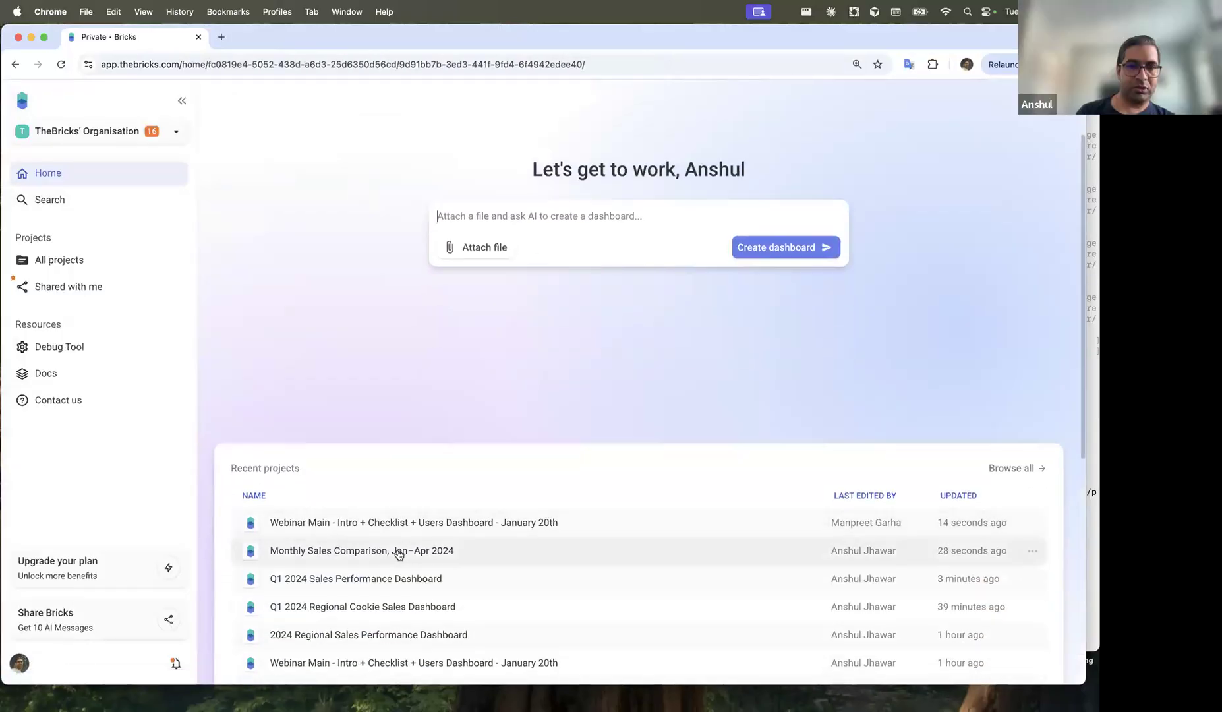
{"action": "left_click", "coordinate": [398, 552]}
{"action": "scroll", "coordinate": [524, 455], "scroll_direction": "down", "scroll_amount": 5}
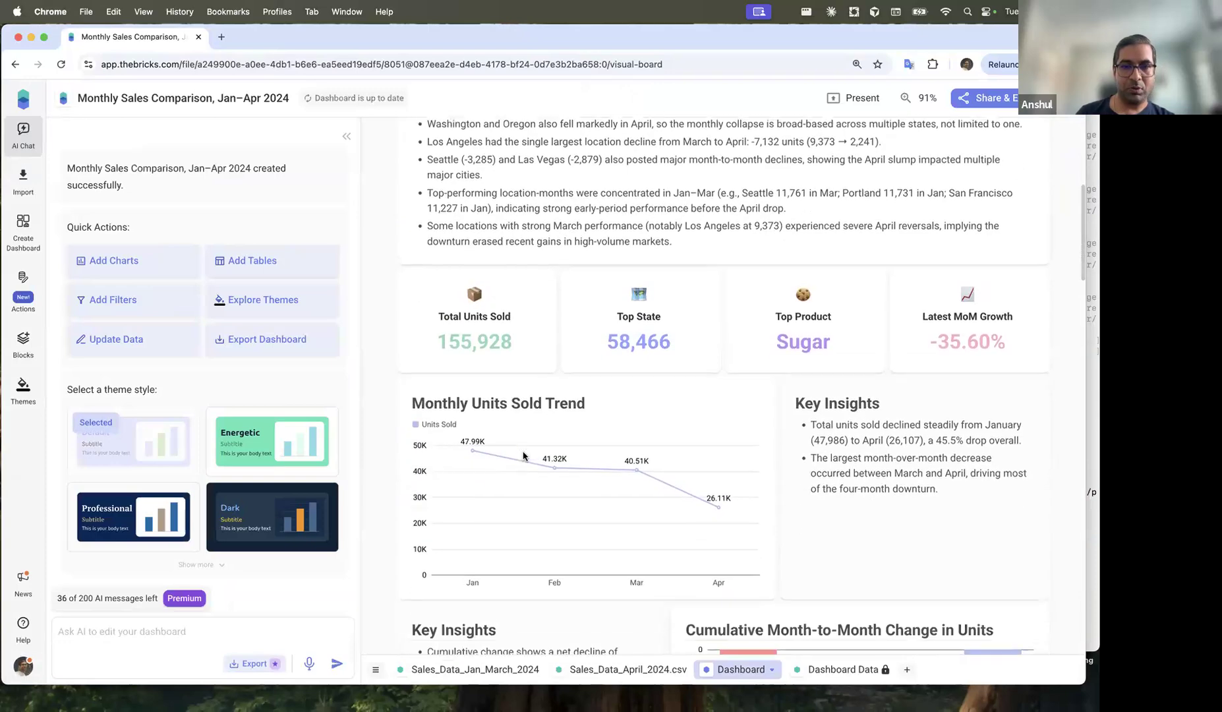
{"action": "scroll", "coordinate": [523, 455], "scroll_direction": "up", "scroll_amount": 10}
{"action": "left_click", "coordinate": [23, 99]}
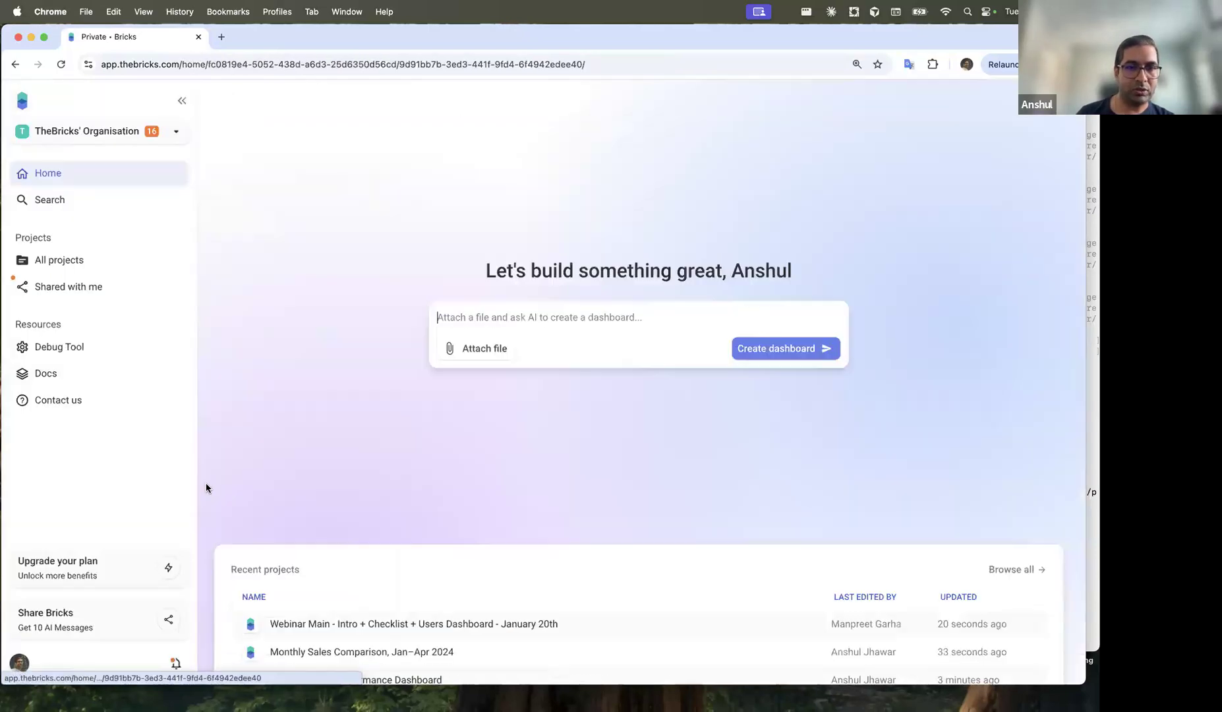
{"action": "scroll", "coordinate": [309, 543], "scroll_direction": "down", "scroll_amount": 2}
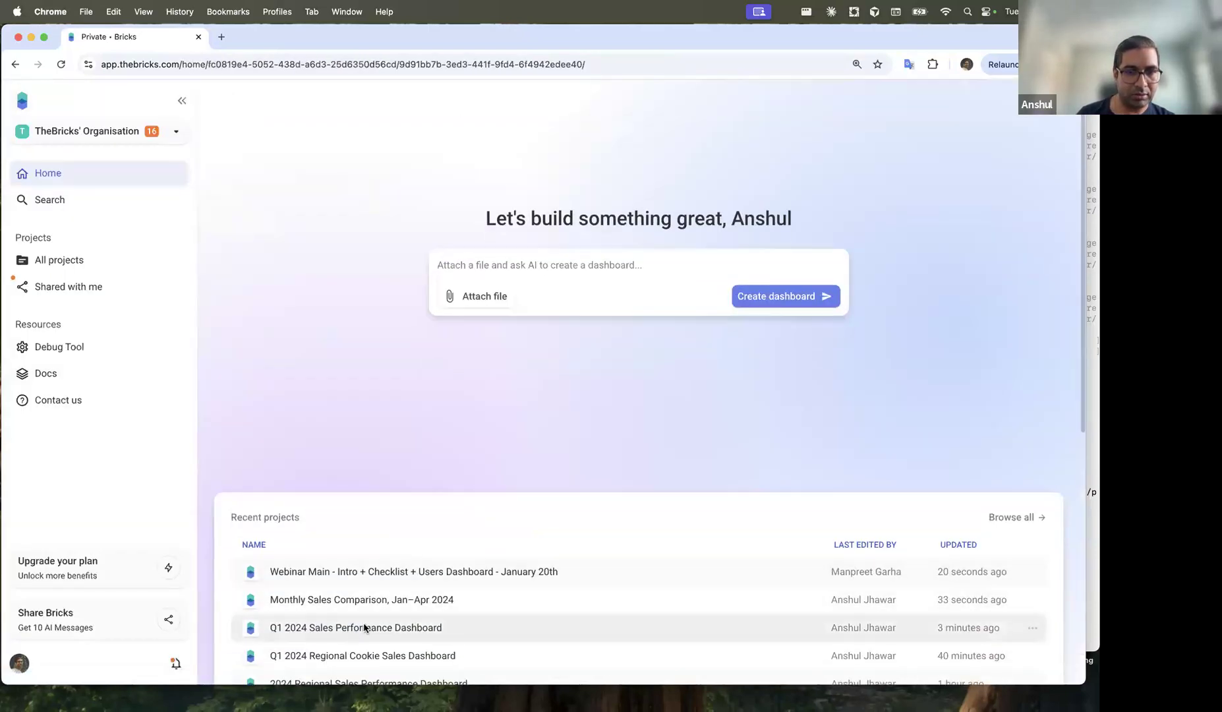
Step: Open the Q1 2024 Sales Performance Dashboard and scroll through its Sales_Data_Jan_March_2024 sheet
{"action": "left_click", "coordinate": [365, 627]}
{"action": "scroll", "coordinate": [595, 445], "scroll_direction": "down", "scroll_amount": 10}
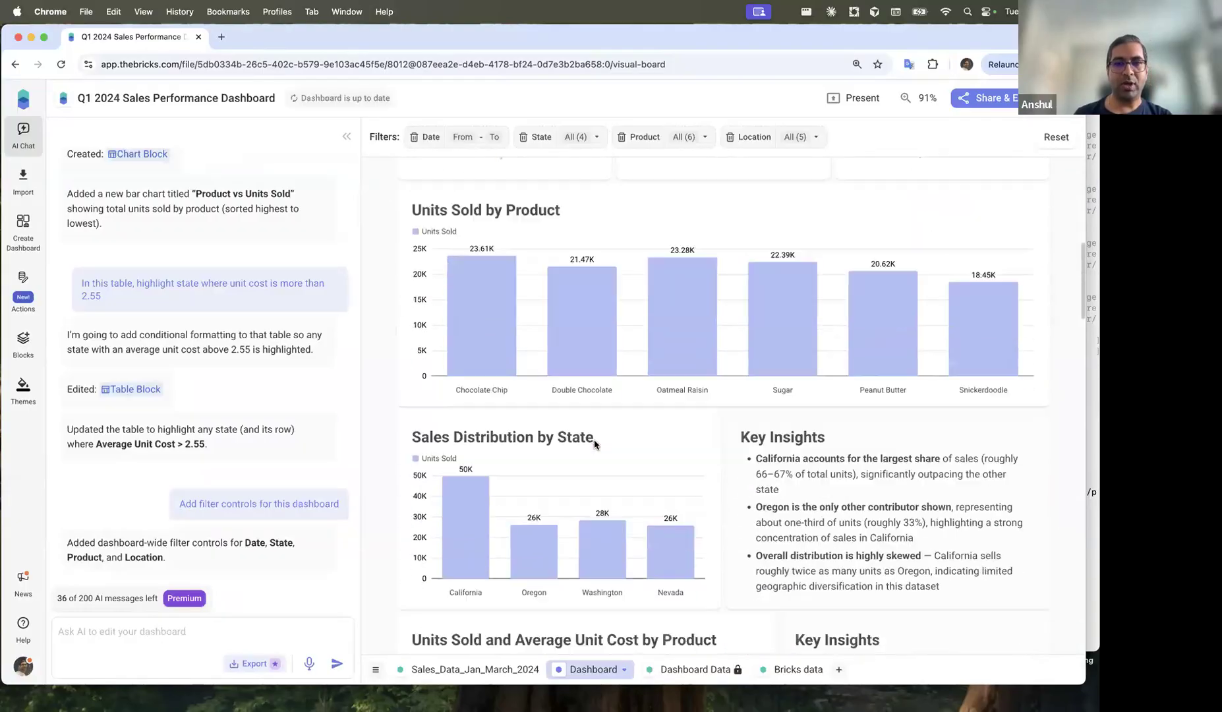
{"action": "left_click", "coordinate": [445, 668]}
{"action": "scroll", "coordinate": [521, 460], "scroll_direction": "down", "scroll_amount": 20}
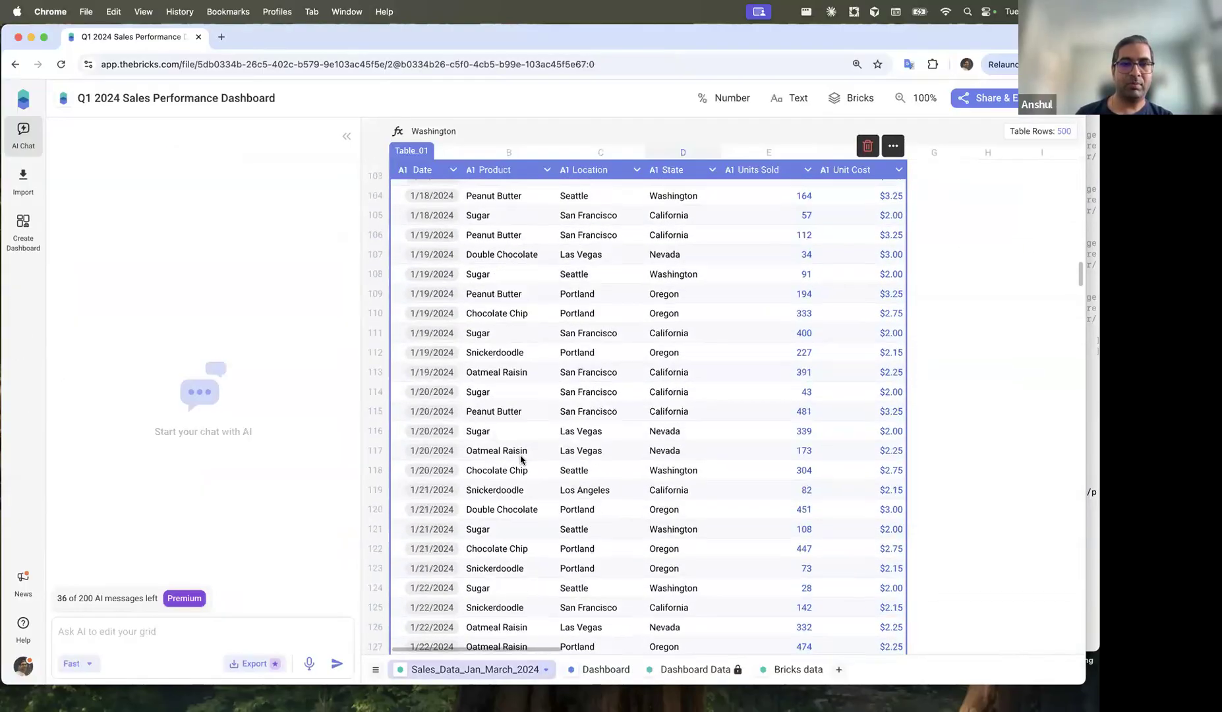
{"action": "scroll", "coordinate": [521, 459], "scroll_direction": "down", "scroll_amount": 20}
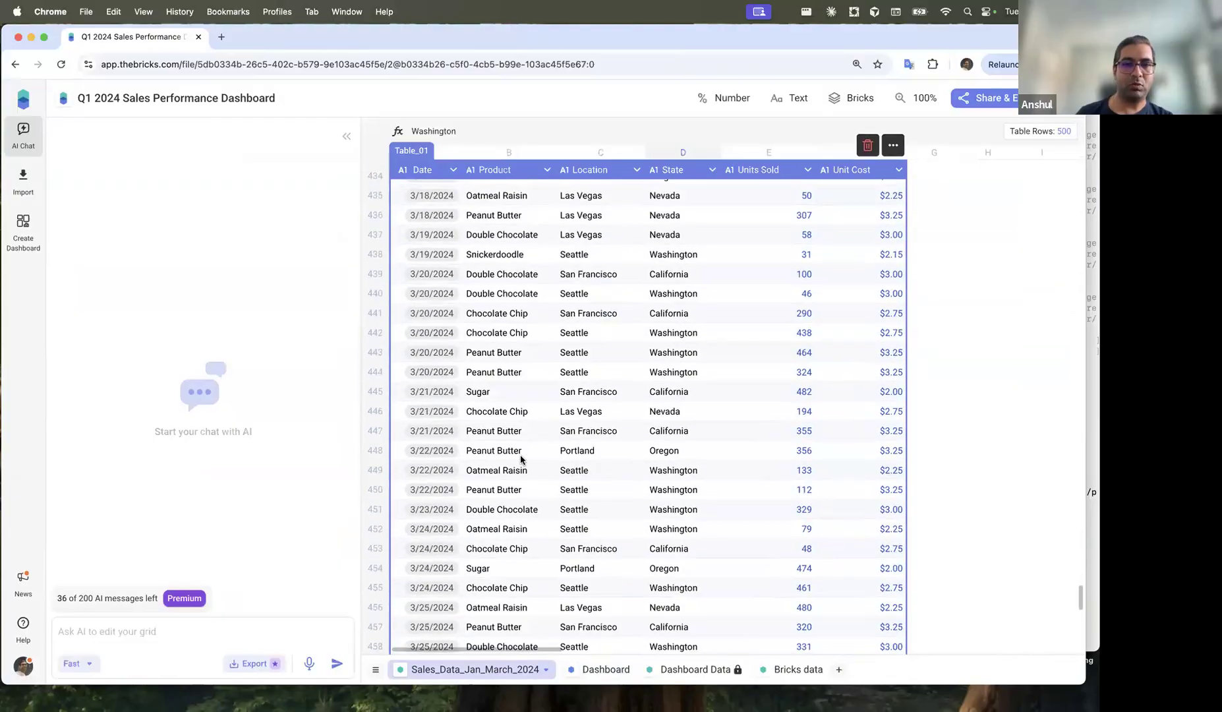
{"action": "scroll", "coordinate": [520, 460], "scroll_direction": "up", "scroll_amount": 3}
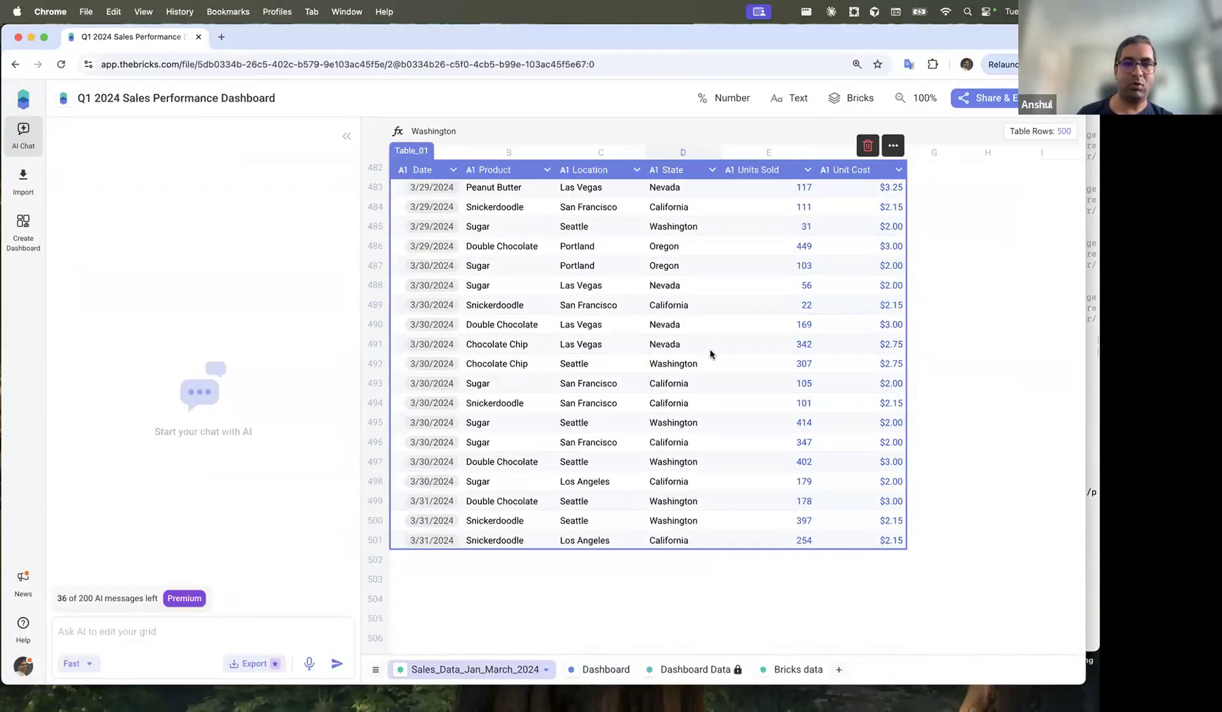
Step: Add Sales_Data_April_2024.csv to the sales table, bringing it to 600 rows
{"action": "left_click", "coordinate": [892, 145]}
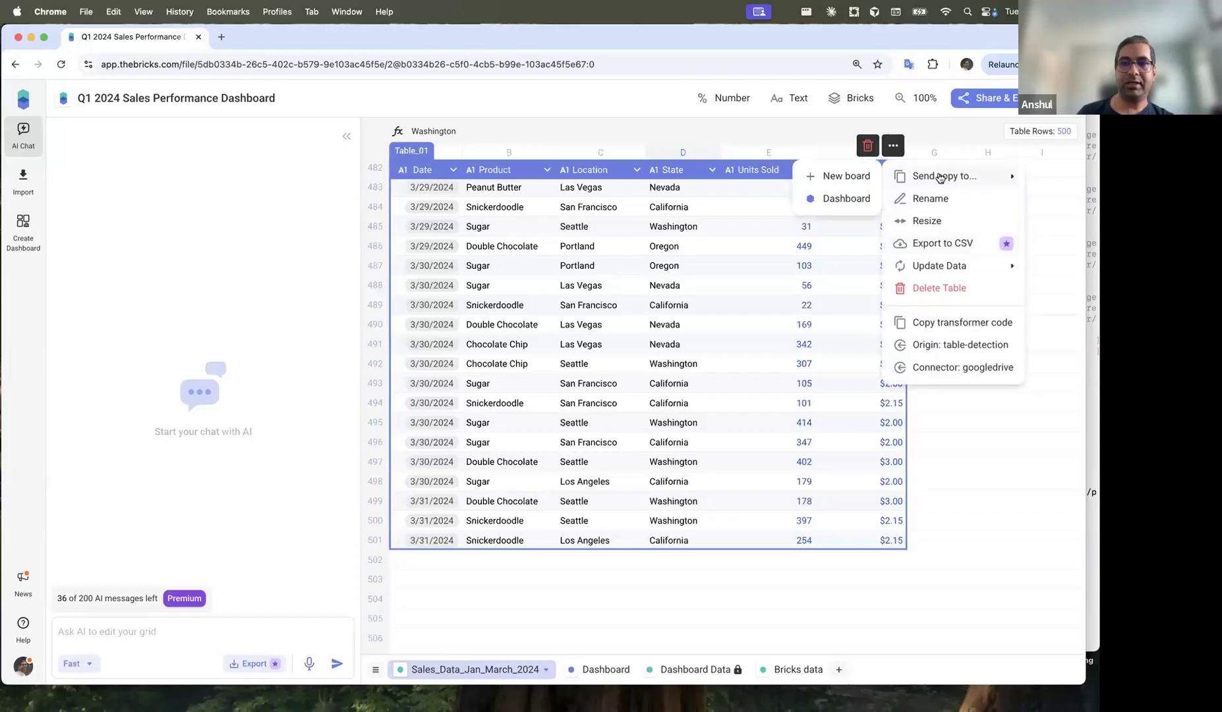
{"action": "mouse_move", "coordinate": [955, 267]}
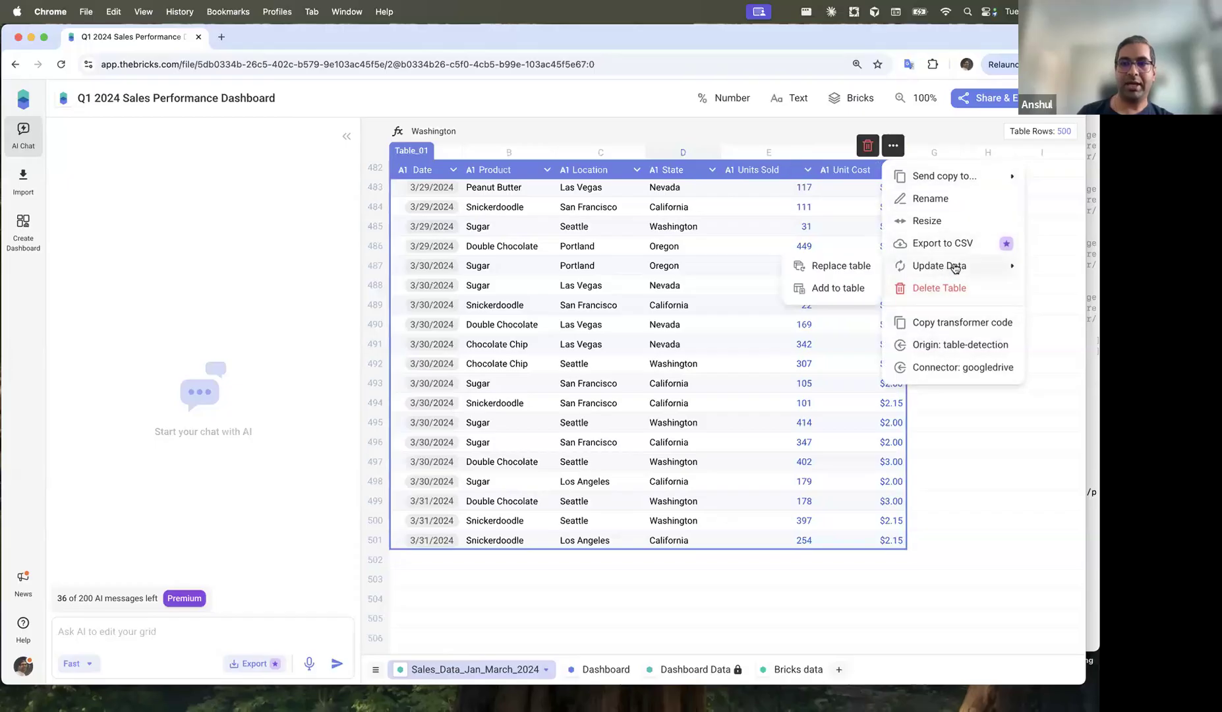
{"action": "left_click", "coordinate": [843, 293]}
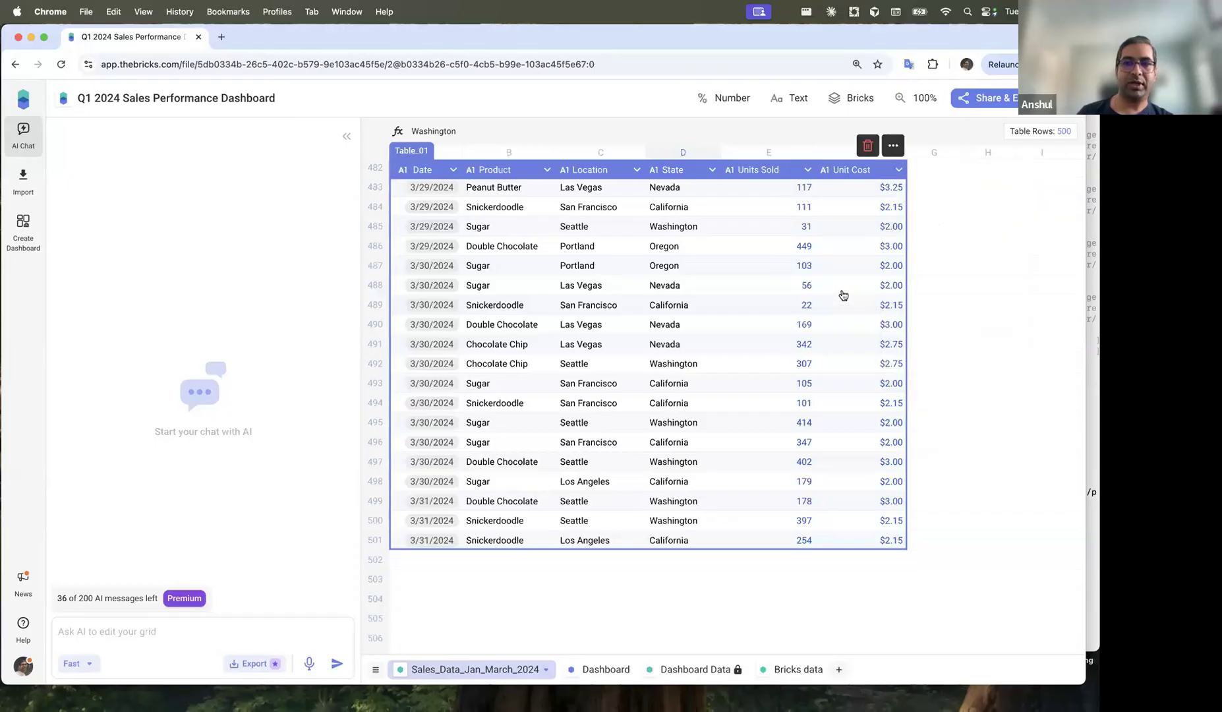
{"action": "left_click", "coordinate": [414, 265]}
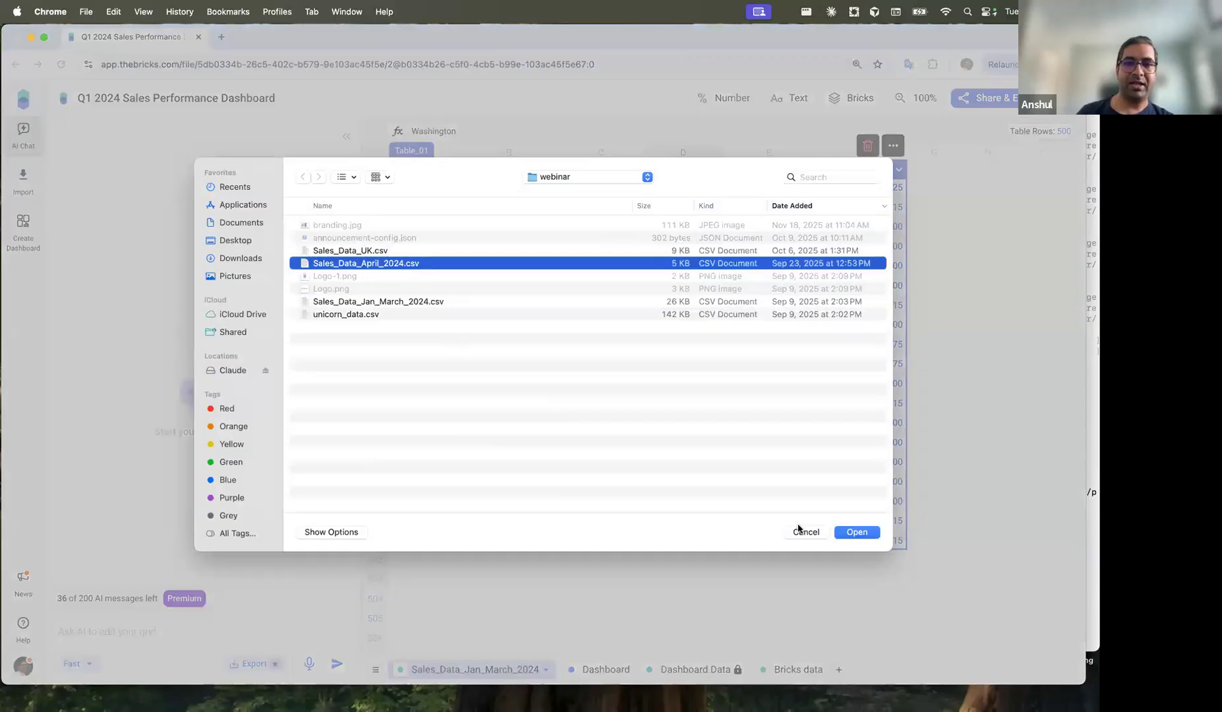
{"action": "left_click", "coordinate": [857, 532]}
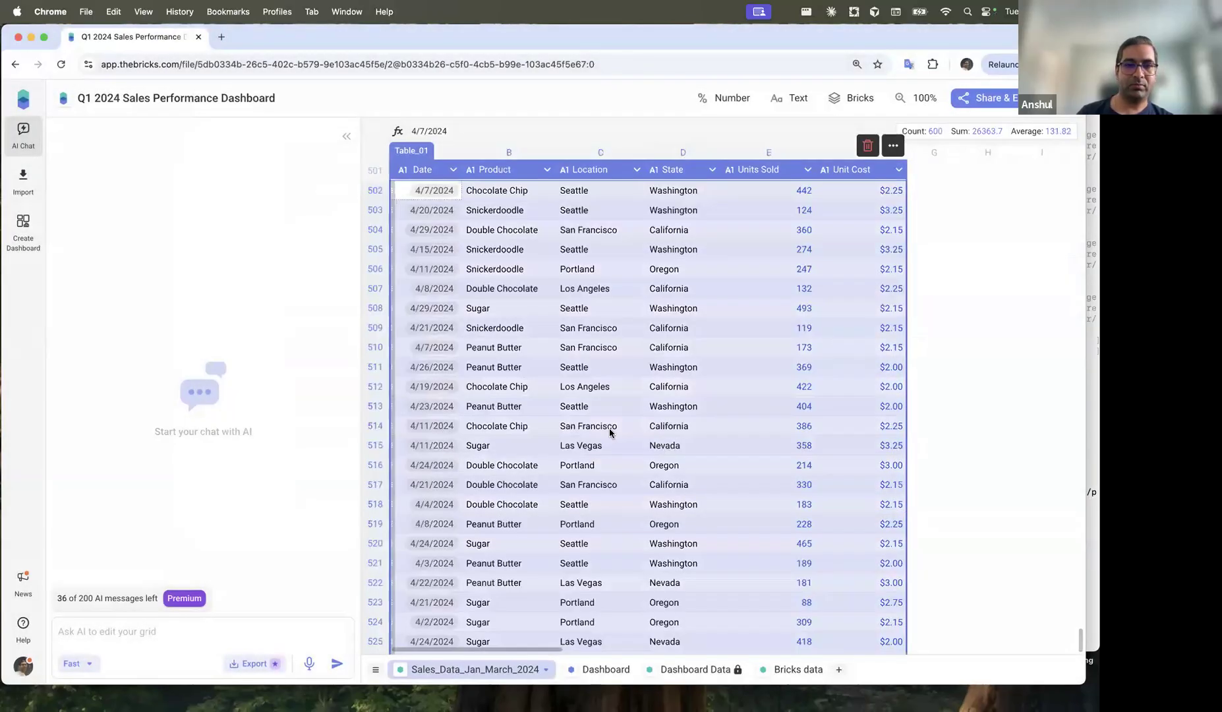
{"action": "scroll", "coordinate": [474, 336], "scroll_direction": "up", "scroll_amount": 3}
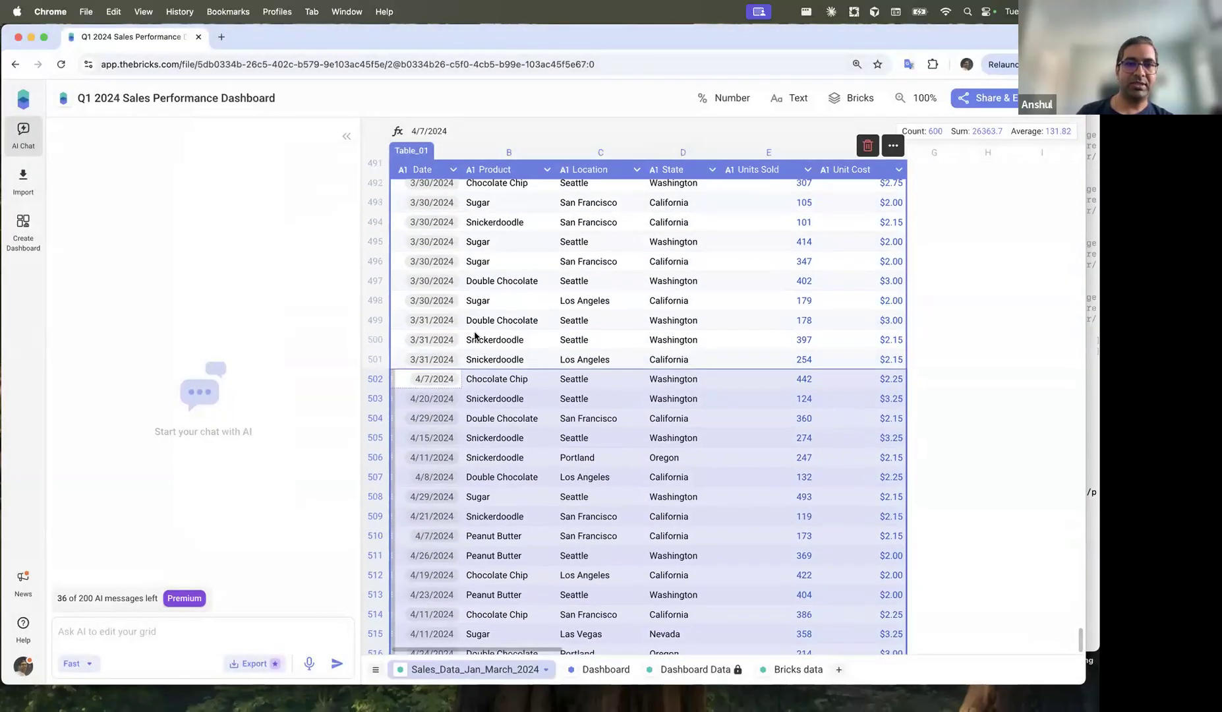
Step: Inspect the Daily Units Sold Trend chart, then view April rows from row 502 in Sales_Data_Jan_March_2024
{"action": "left_click", "coordinate": [619, 672]}
{"action": "scroll", "coordinate": [740, 395], "scroll_direction": "down", "scroll_amount": 10}
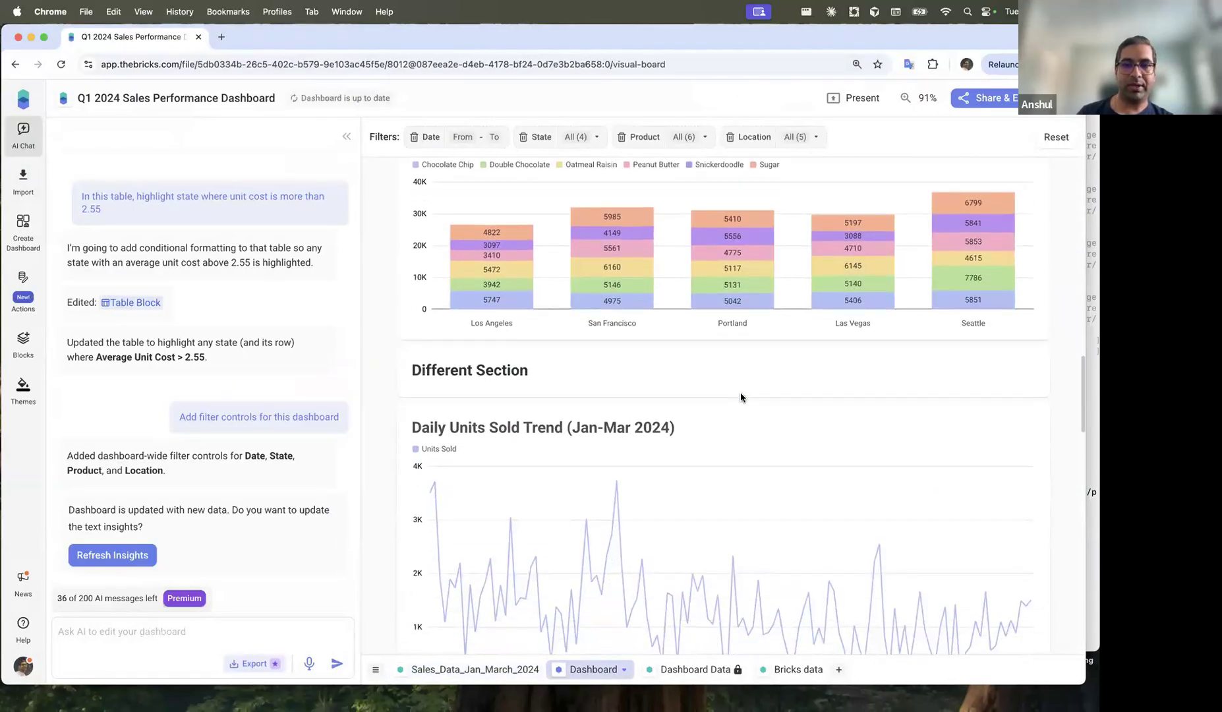
{"action": "scroll", "coordinate": [740, 396], "scroll_direction": "down", "scroll_amount": 5}
{"action": "left_click", "coordinate": [733, 377]}
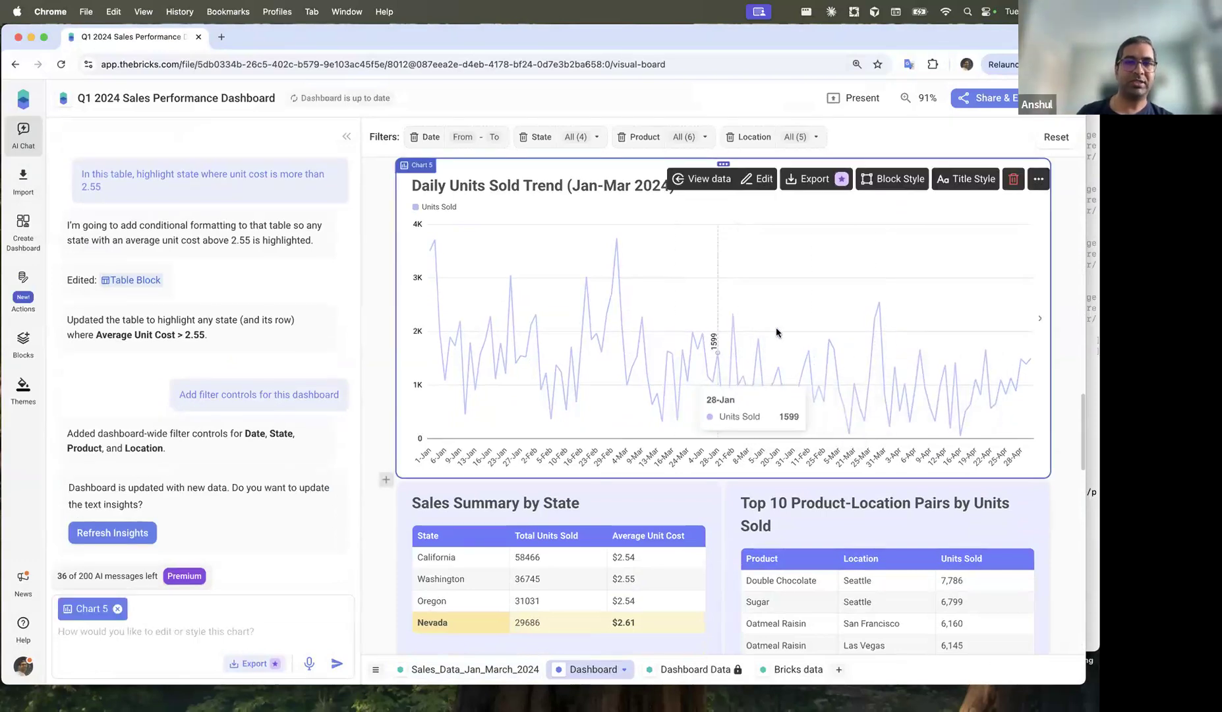
{"action": "scroll", "coordinate": [791, 356], "scroll_direction": "up", "scroll_amount": 1}
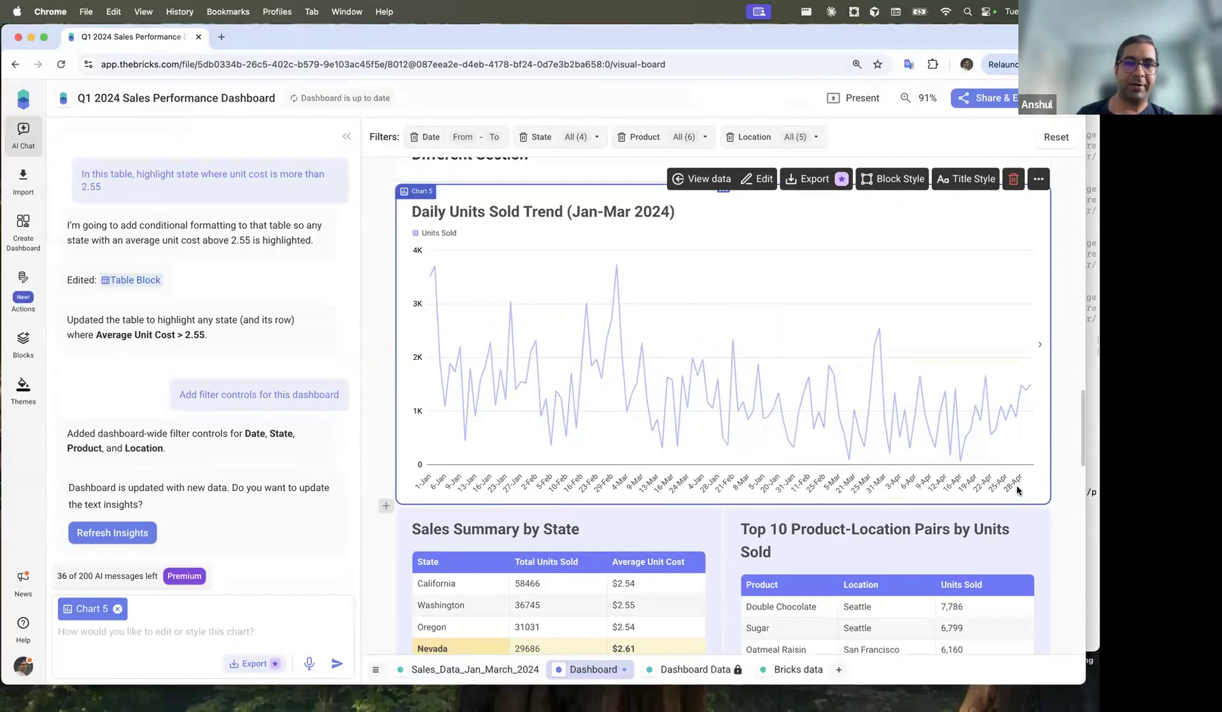
{"action": "scroll", "coordinate": [725, 263], "scroll_direction": "up", "scroll_amount": 5}
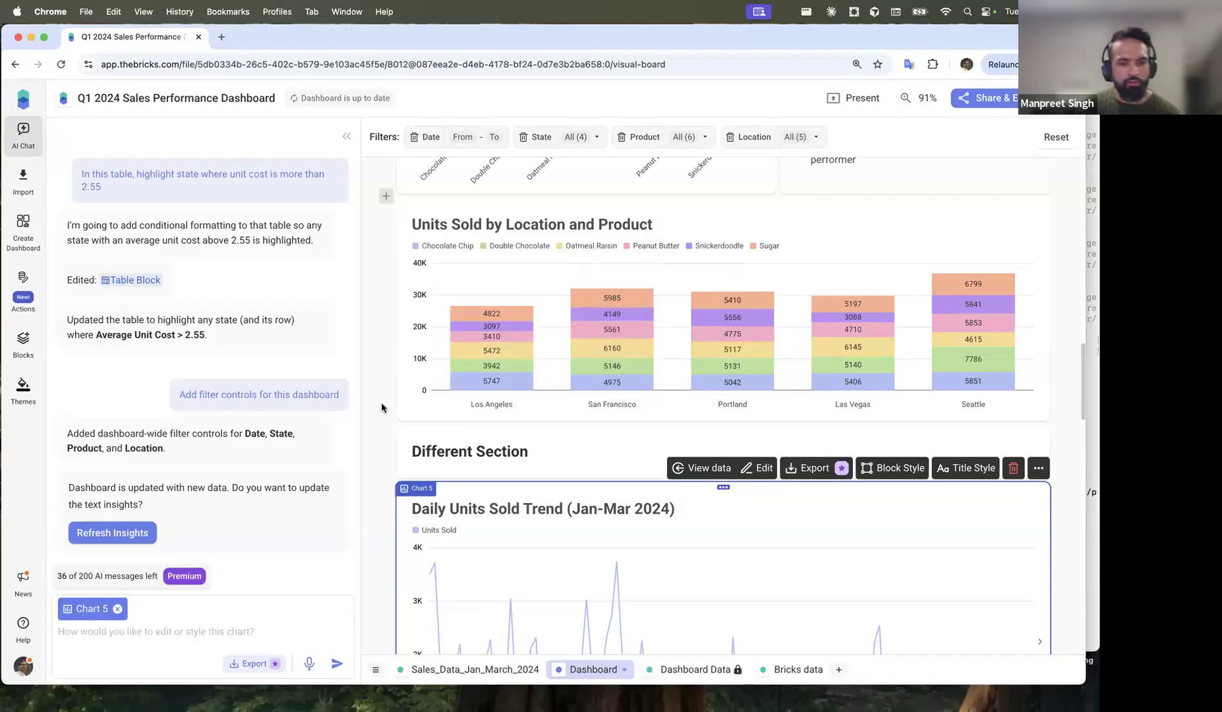
{"action": "left_click", "coordinate": [377, 472]}
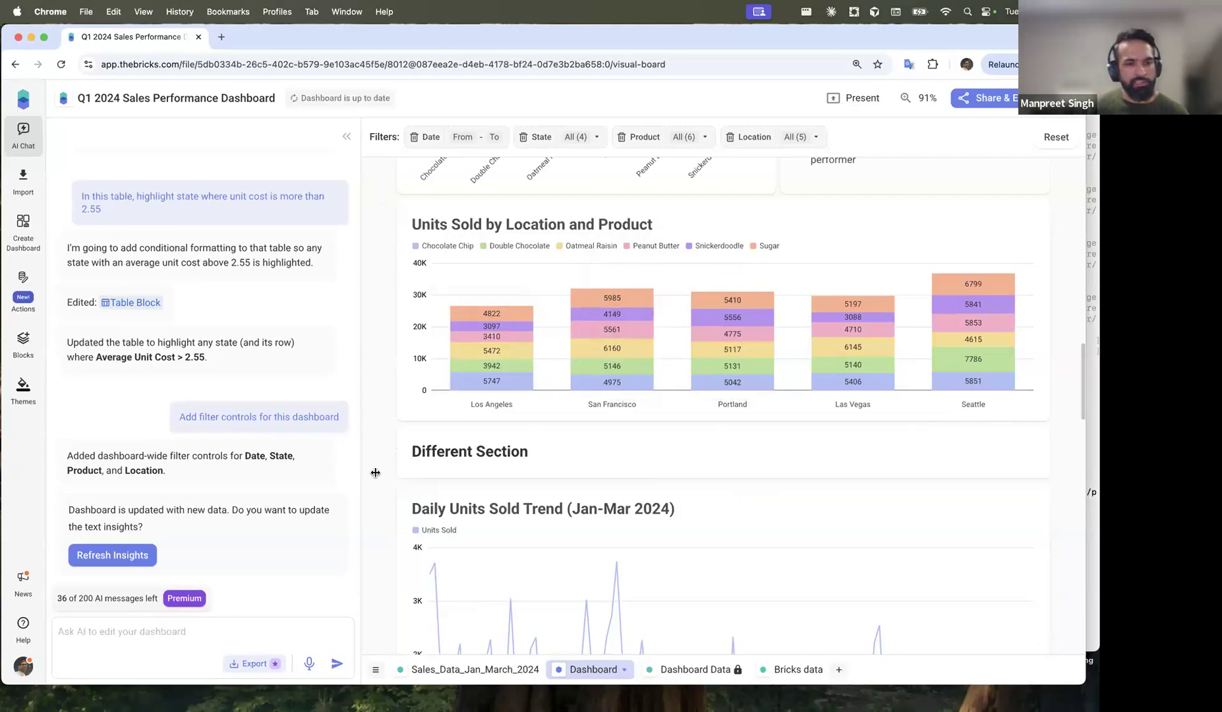
{"action": "left_click", "coordinate": [450, 669]}
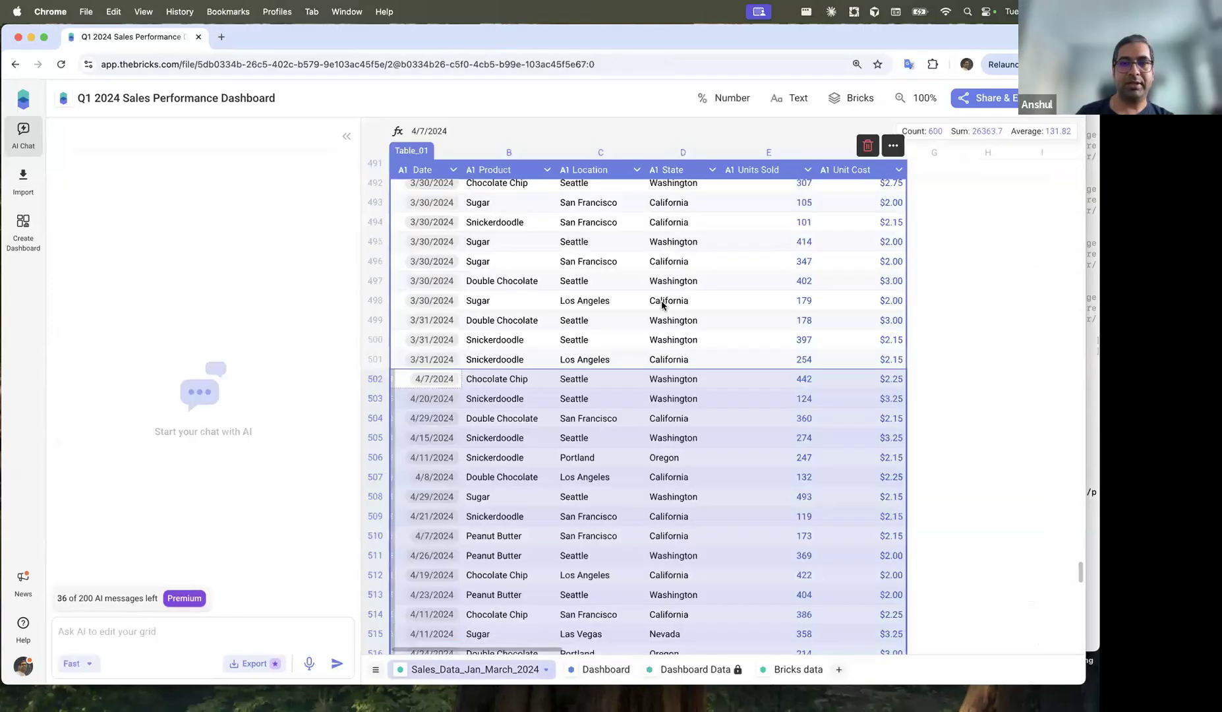
Step: Change cell E2's Units Sold from 460 to 460000
{"action": "scroll", "coordinate": [661, 304], "scroll_direction": "up", "scroll_amount": 15}
{"action": "scroll", "coordinate": [663, 305], "scroll_direction": "up", "scroll_amount": 20}
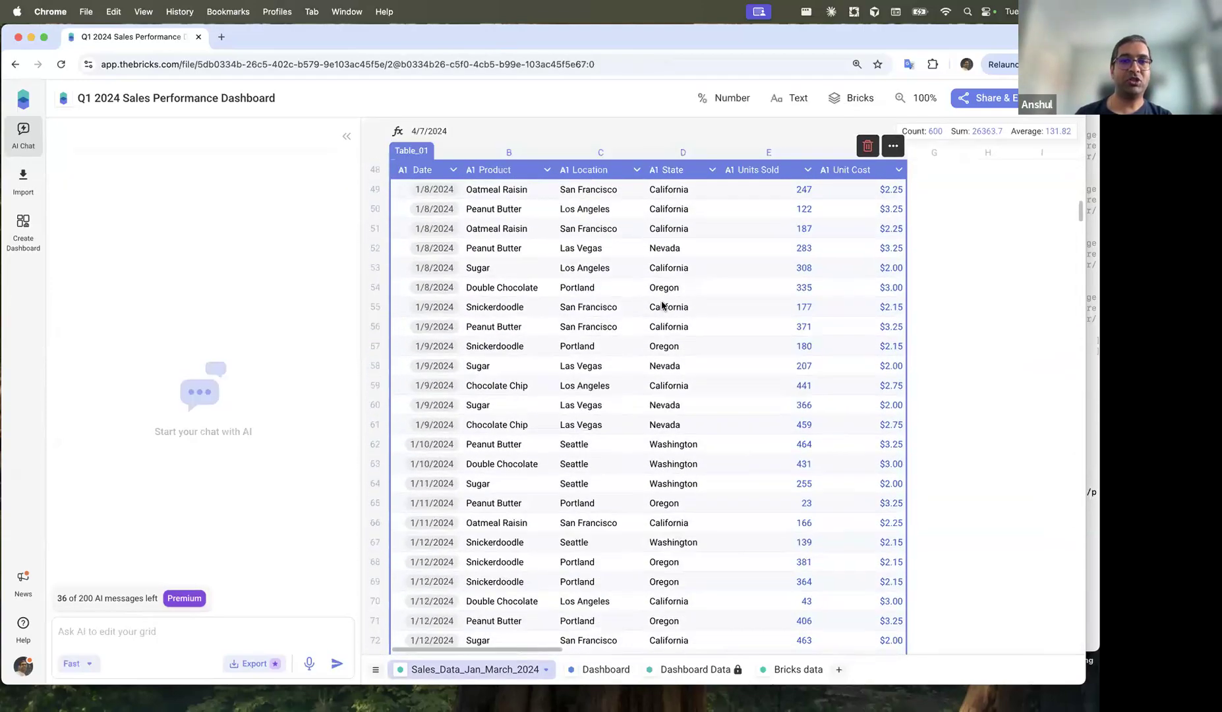
{"action": "left_click", "coordinate": [688, 240]}
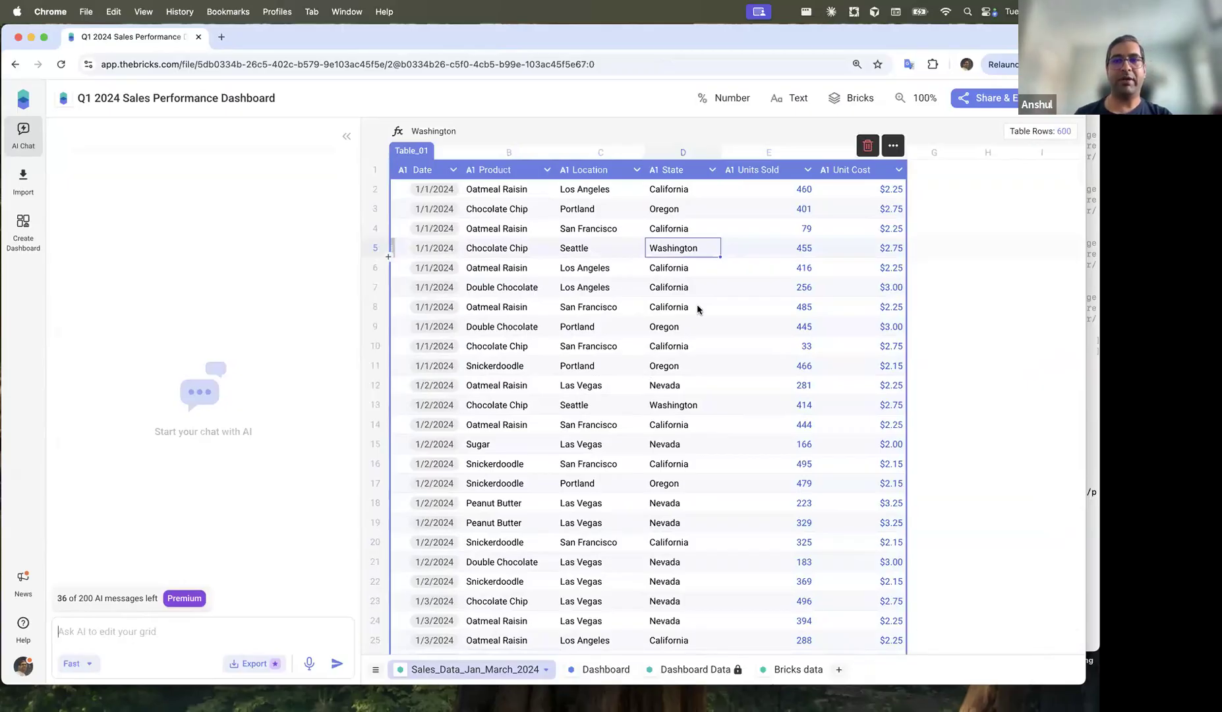
{"action": "double_click", "coordinate": [809, 190]}
{"action": "type", "text": "000"}
{"action": "key", "text": "Return"}
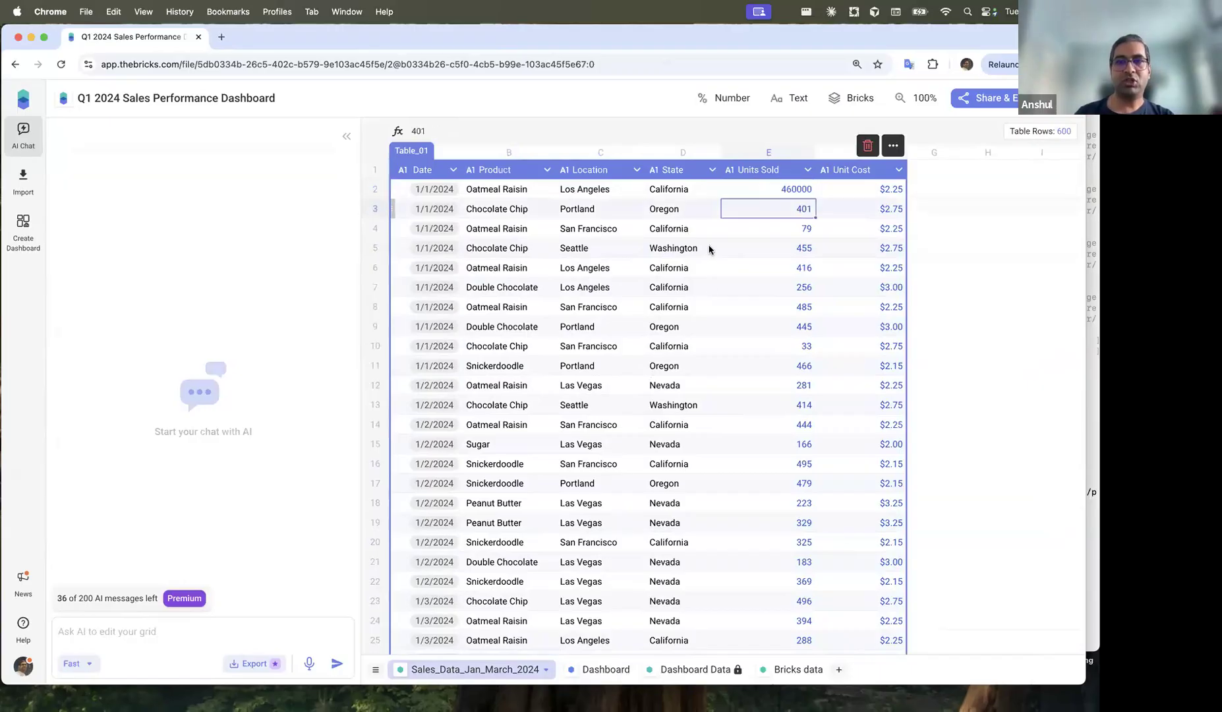
{"action": "left_click", "coordinate": [790, 189]}
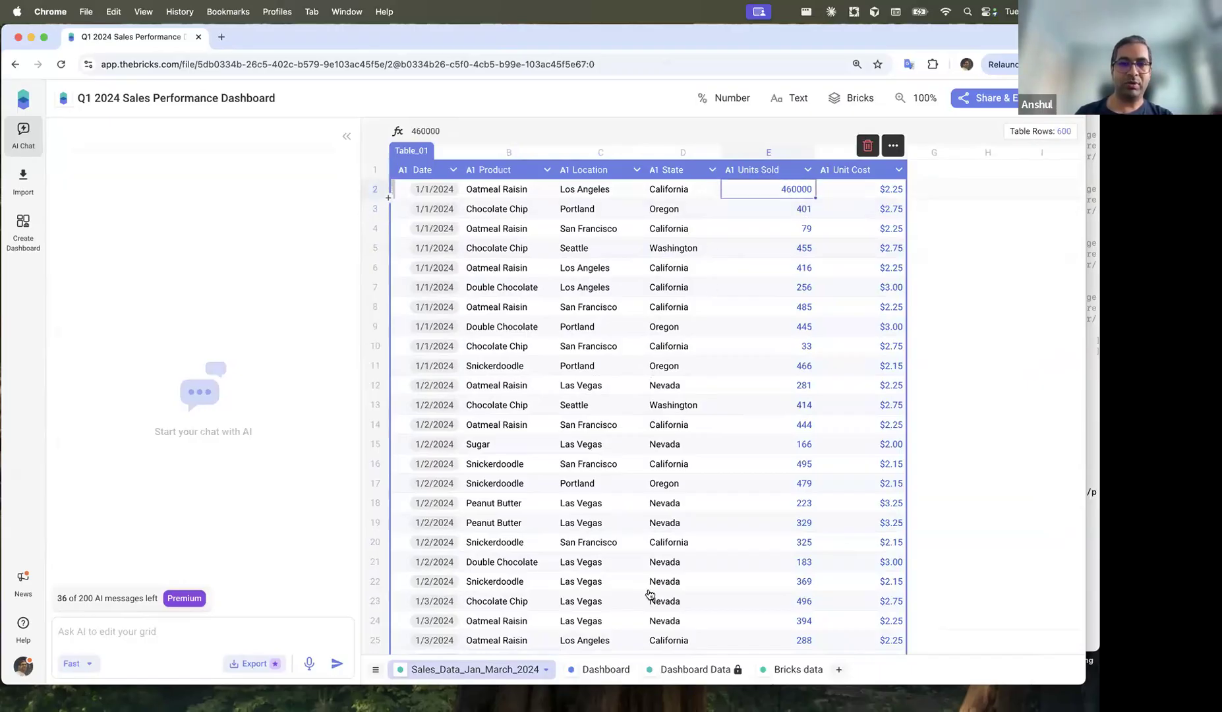
Step: Return to the dashboard to see Oatmeal Raisin jump to 487.05K units
{"action": "left_click", "coordinate": [580, 671]}
{"action": "scroll", "coordinate": [619, 377], "scroll_direction": "down", "scroll_amount": 4}
{"action": "scroll", "coordinate": [619, 376], "scroll_direction": "up", "scroll_amount": 4}
{"action": "mouse_move", "coordinate": [567, 329]}
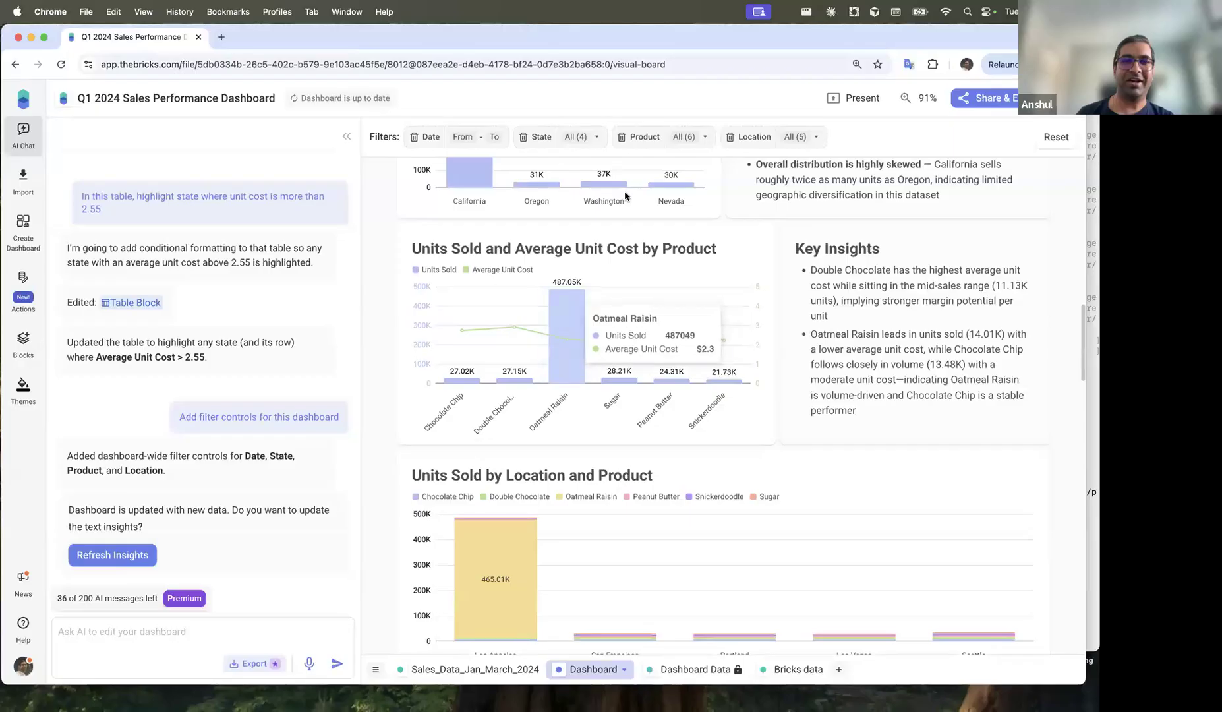
{"action": "scroll", "coordinate": [540, 283], "scroll_direction": "up", "scroll_amount": 3}
{"action": "mouse_move", "coordinate": [567, 514]}
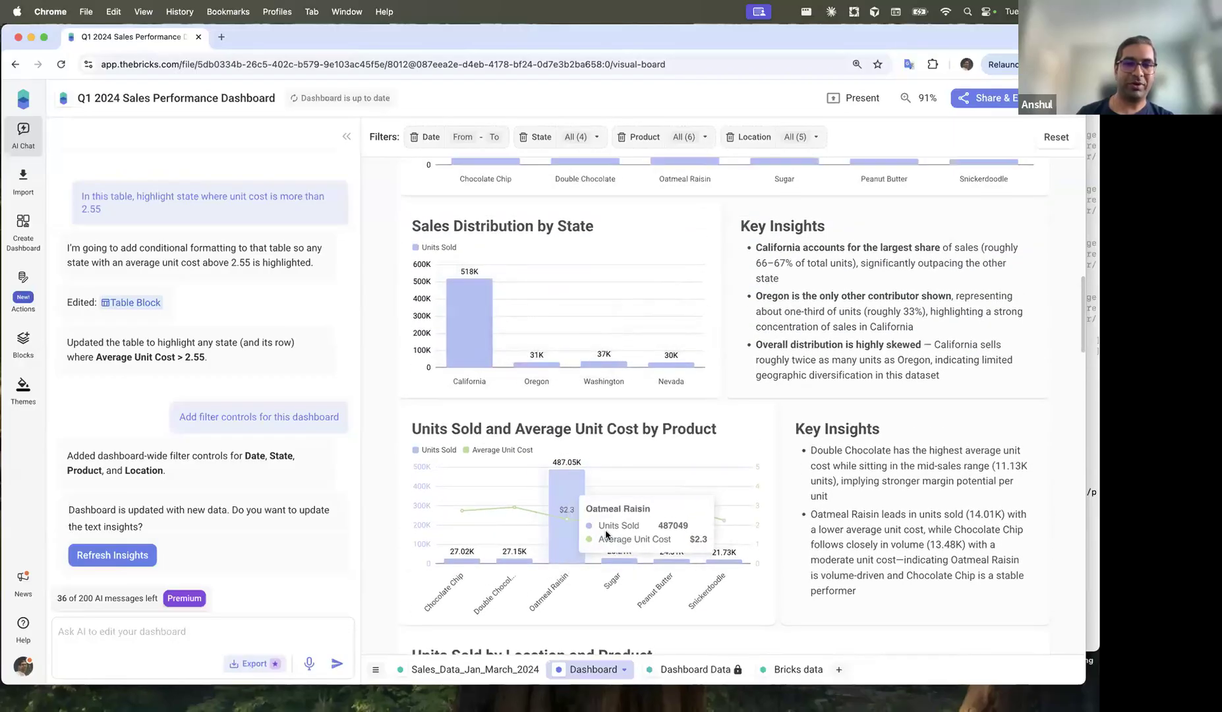
{"action": "scroll", "coordinate": [579, 555], "scroll_direction": "down", "scroll_amount": 1}
{"action": "mouse_move", "coordinate": [560, 279]}
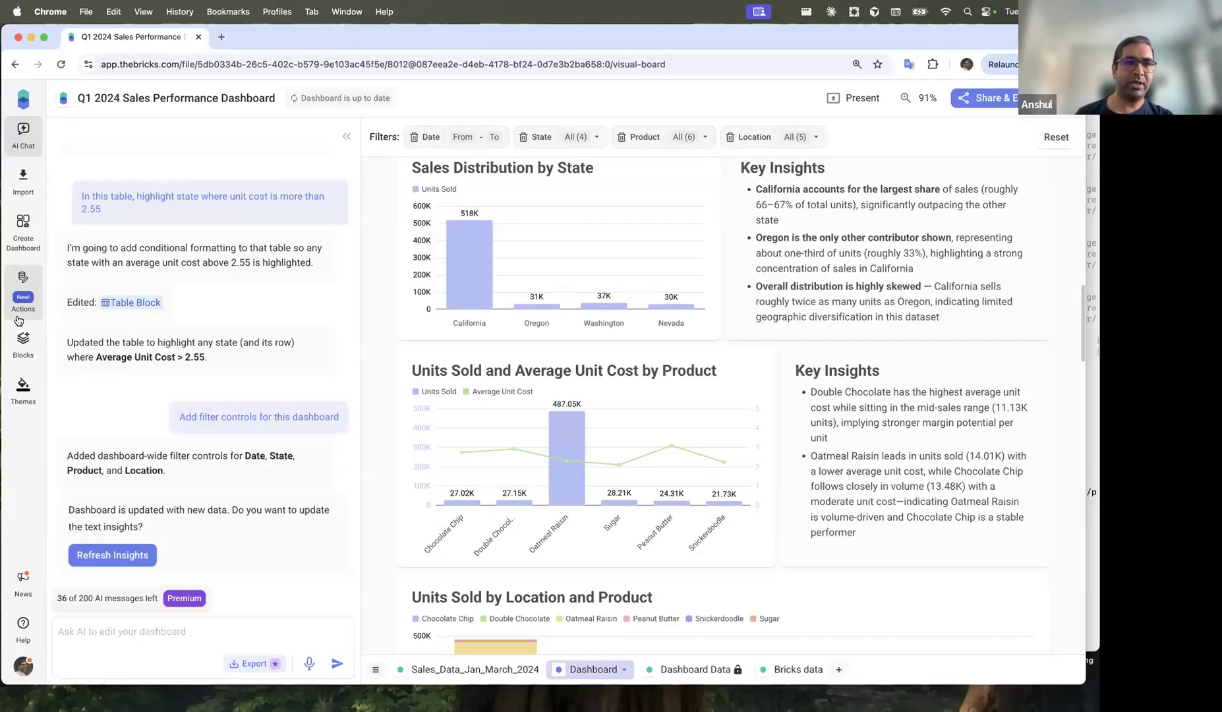
Step: Use Actions > Reuse Dashboard with Sales_Data_UK.csv as the new source file
{"action": "left_click", "coordinate": [22, 283]}
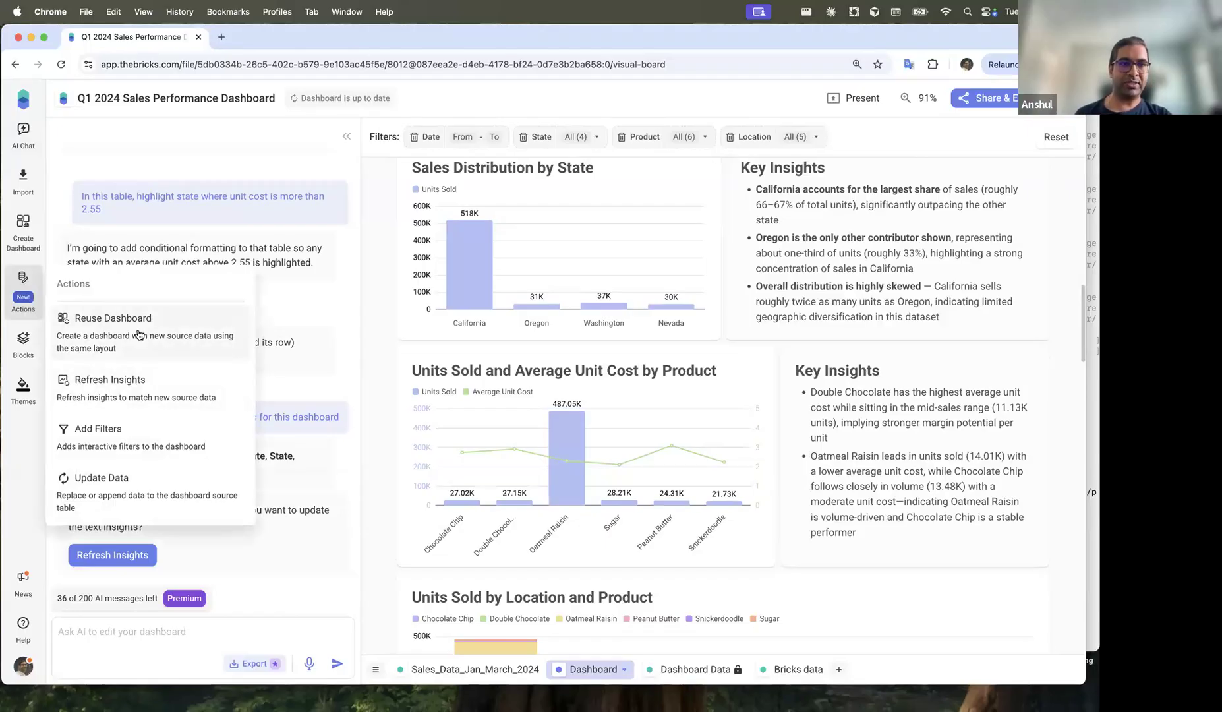
{"action": "left_click", "coordinate": [172, 336]}
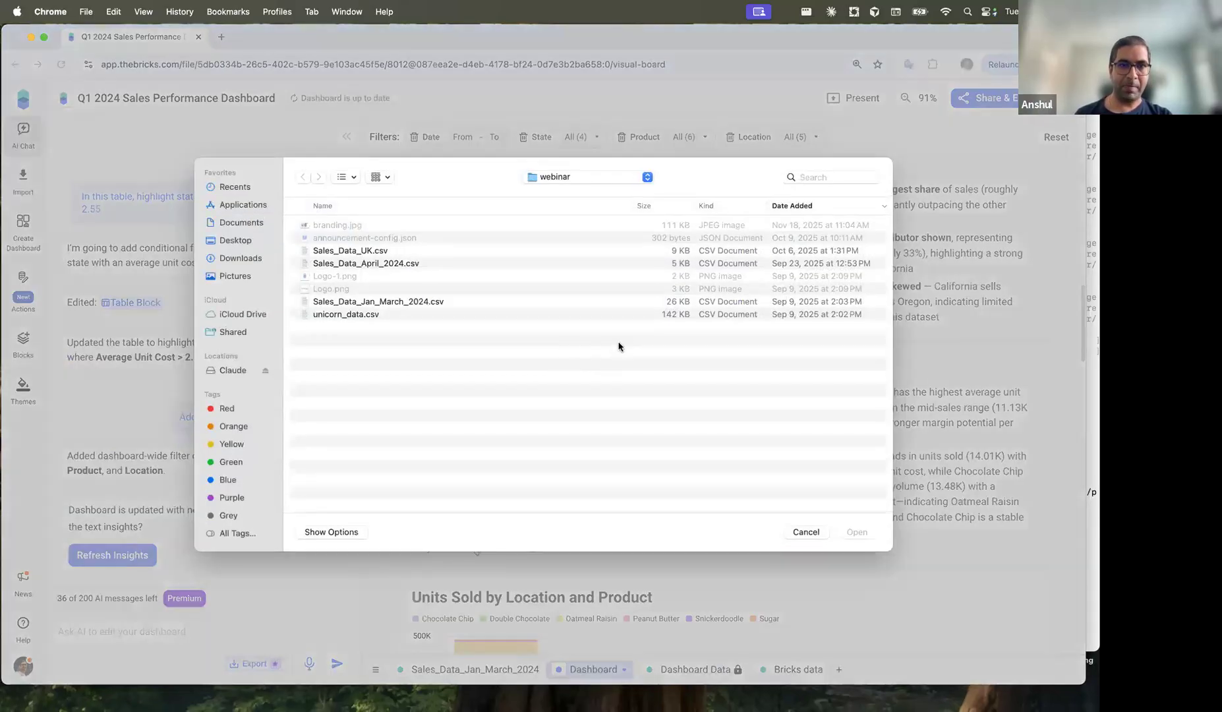
{"action": "left_click", "coordinate": [395, 302]}
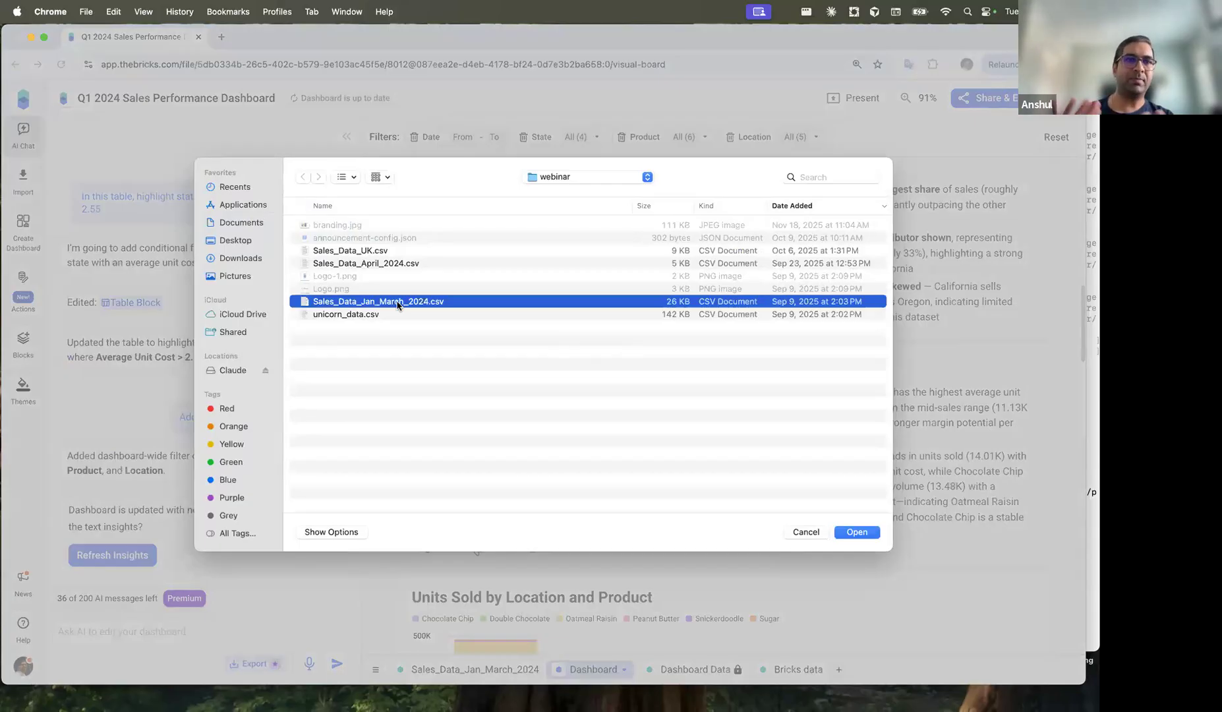
{"action": "left_click", "coordinate": [368, 251]}
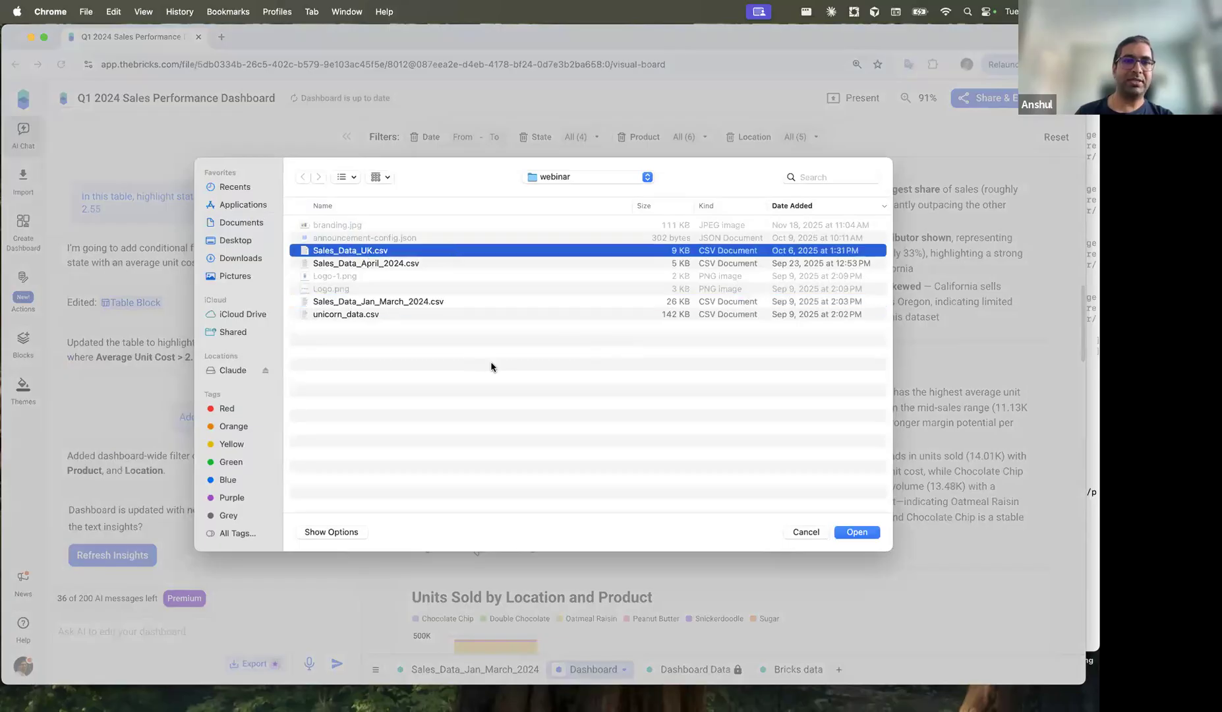
{"action": "left_click", "coordinate": [856, 533]}
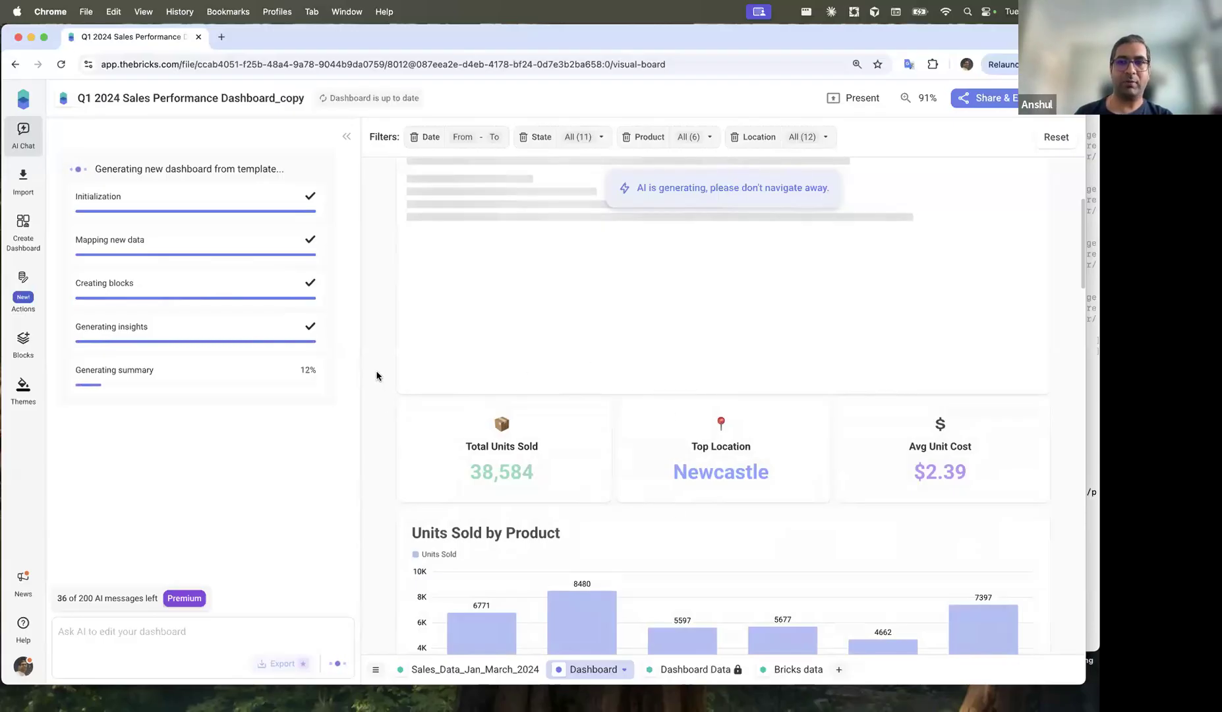
Step: Scroll the generated UK dashboard showing 38,584 total units, Newcastle top location and Scotland leading
{"action": "scroll", "coordinate": [368, 454], "scroll_direction": "down", "scroll_amount": 9}
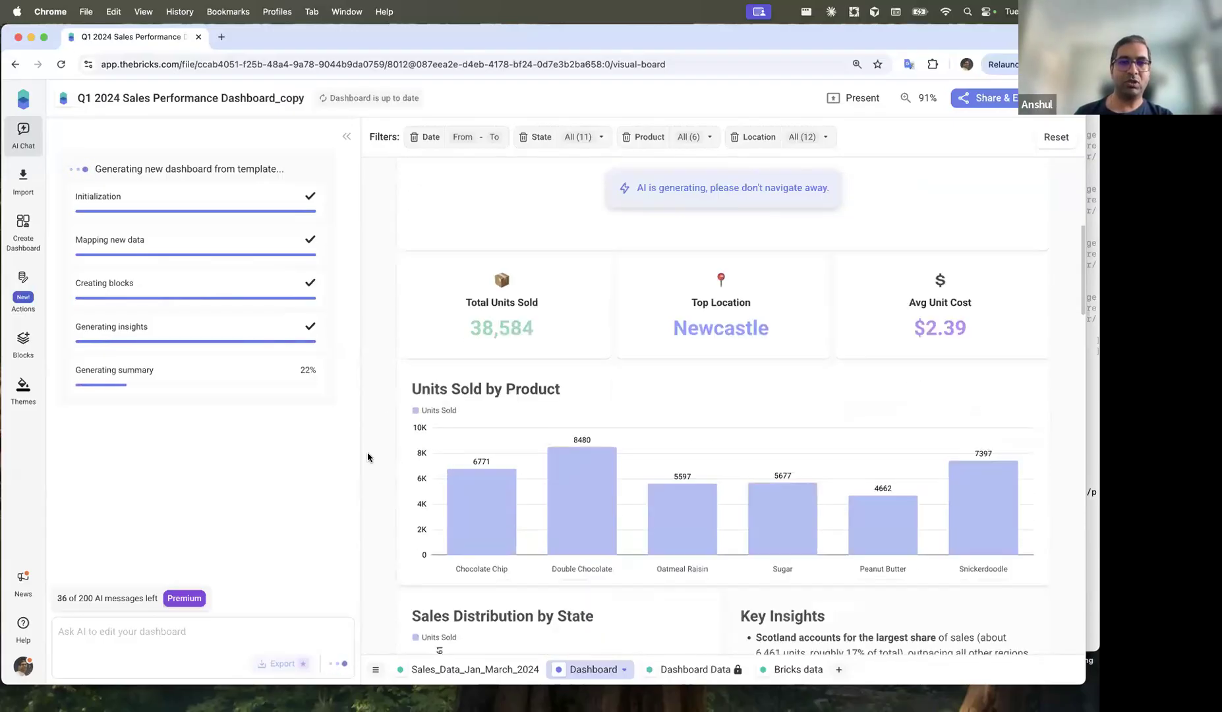
{"action": "scroll", "coordinate": [380, 435], "scroll_direction": "down", "scroll_amount": 3}
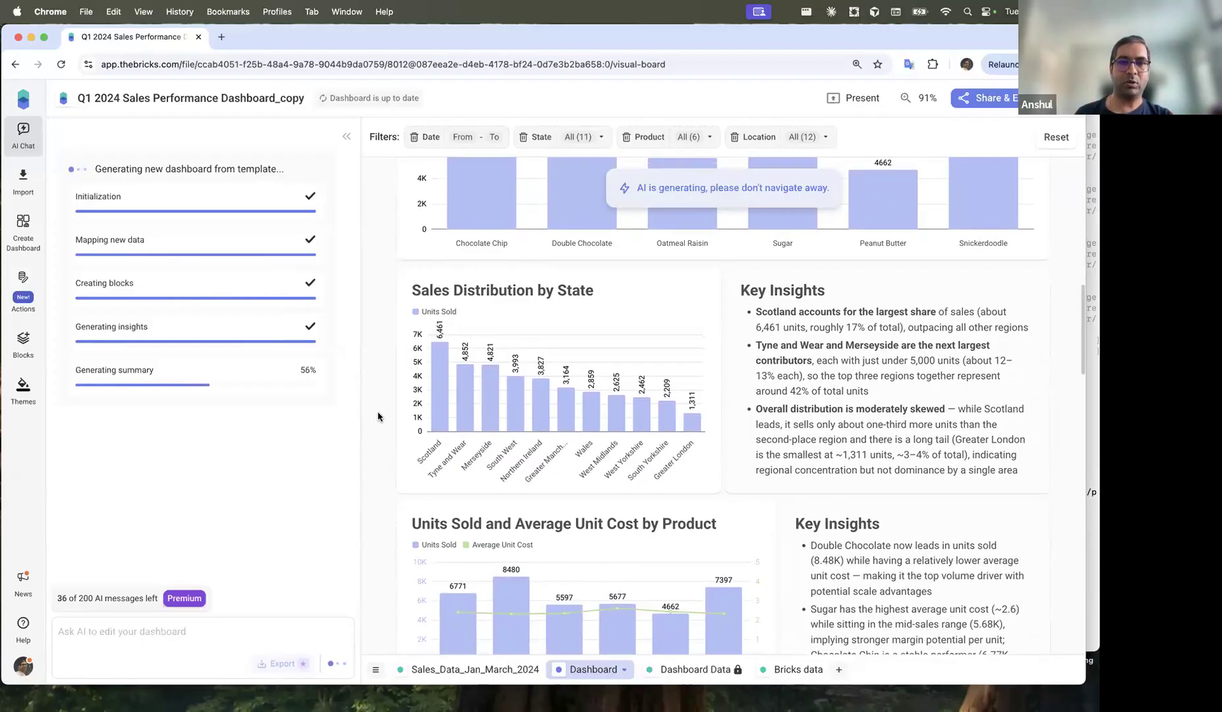
{"action": "scroll", "coordinate": [378, 417], "scroll_direction": "up", "scroll_amount": 9}
{"action": "scroll", "coordinate": [378, 417], "scroll_direction": "down", "scroll_amount": 10}
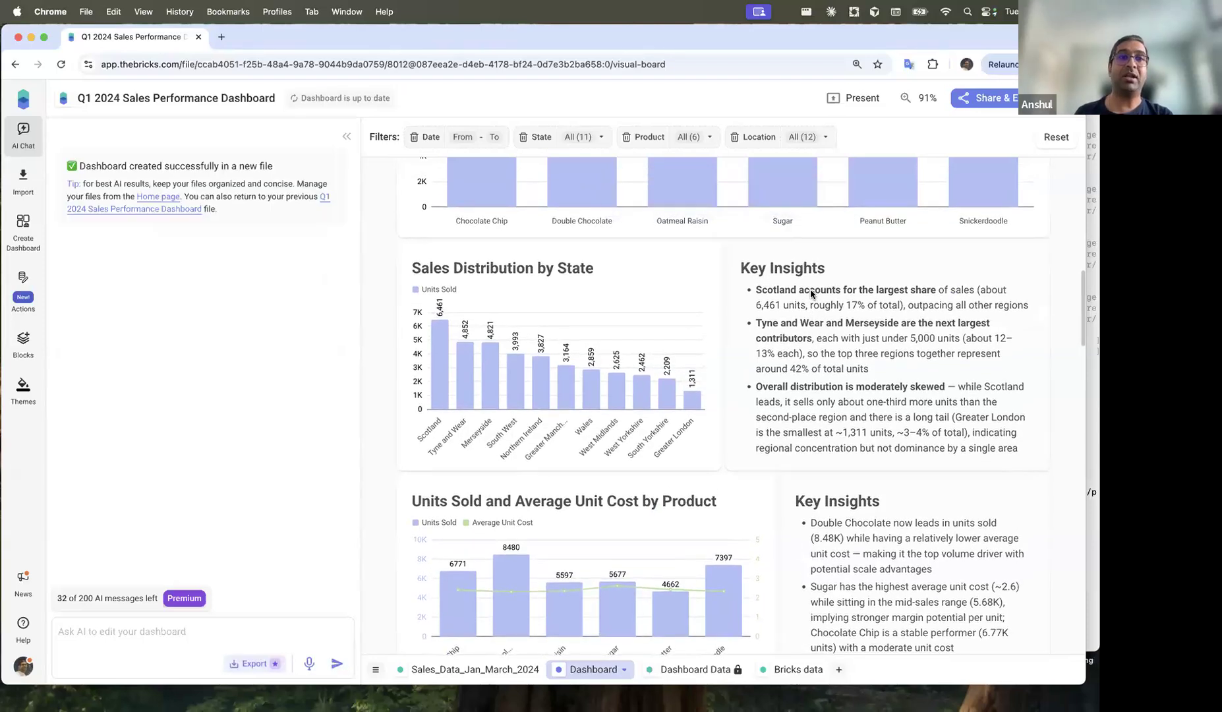
Step: Inspect the Key Insights text block and the logo image on the UK dashboard
{"action": "left_click", "coordinate": [785, 290]}
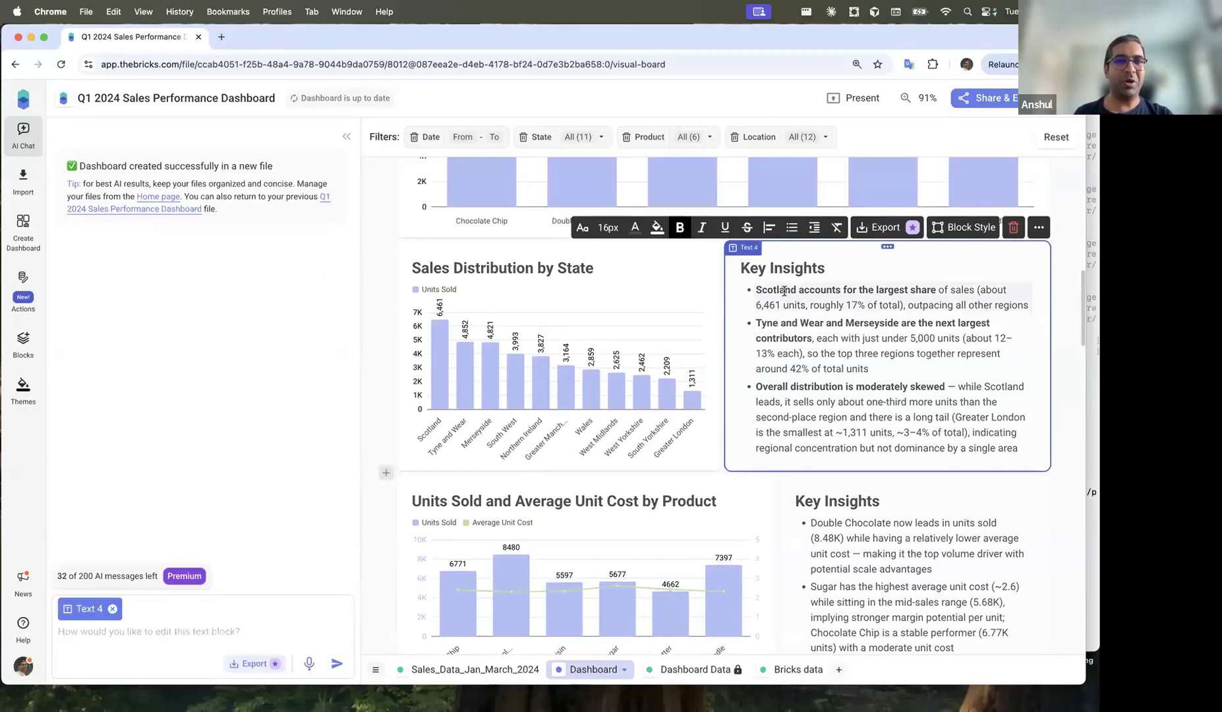
{"action": "left_click", "coordinate": [369, 352]}
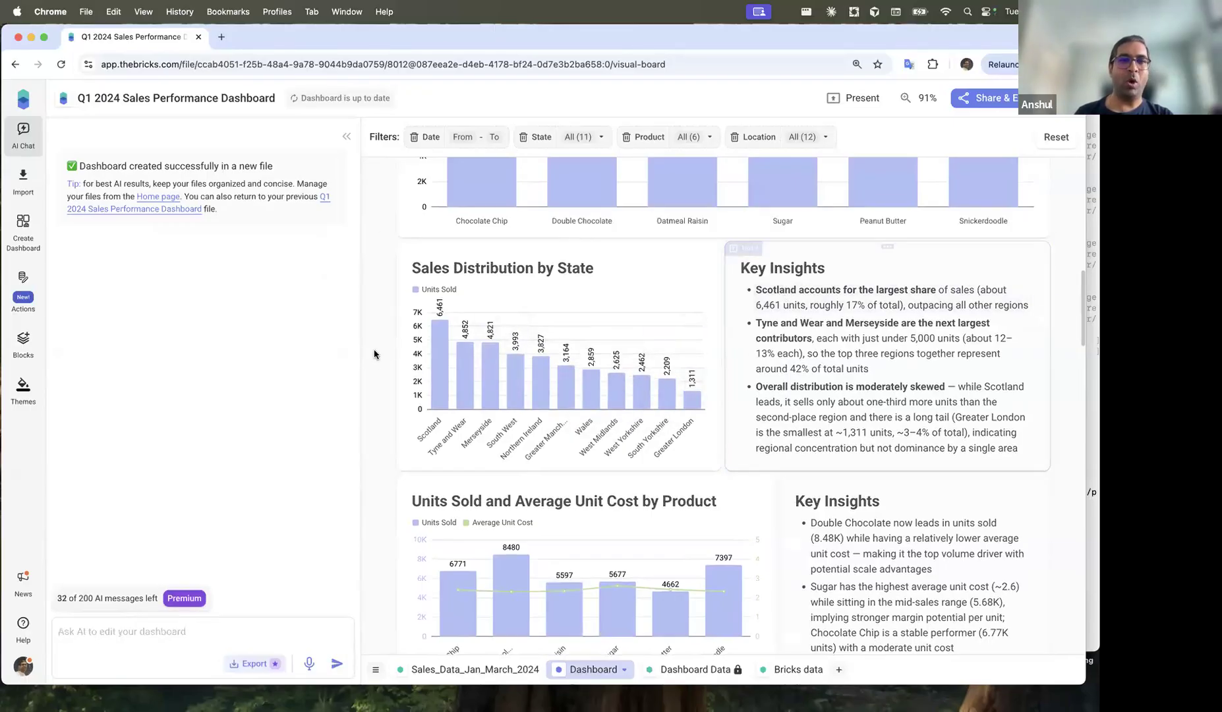
{"action": "scroll", "coordinate": [374, 354], "scroll_direction": "up", "scroll_amount": 15}
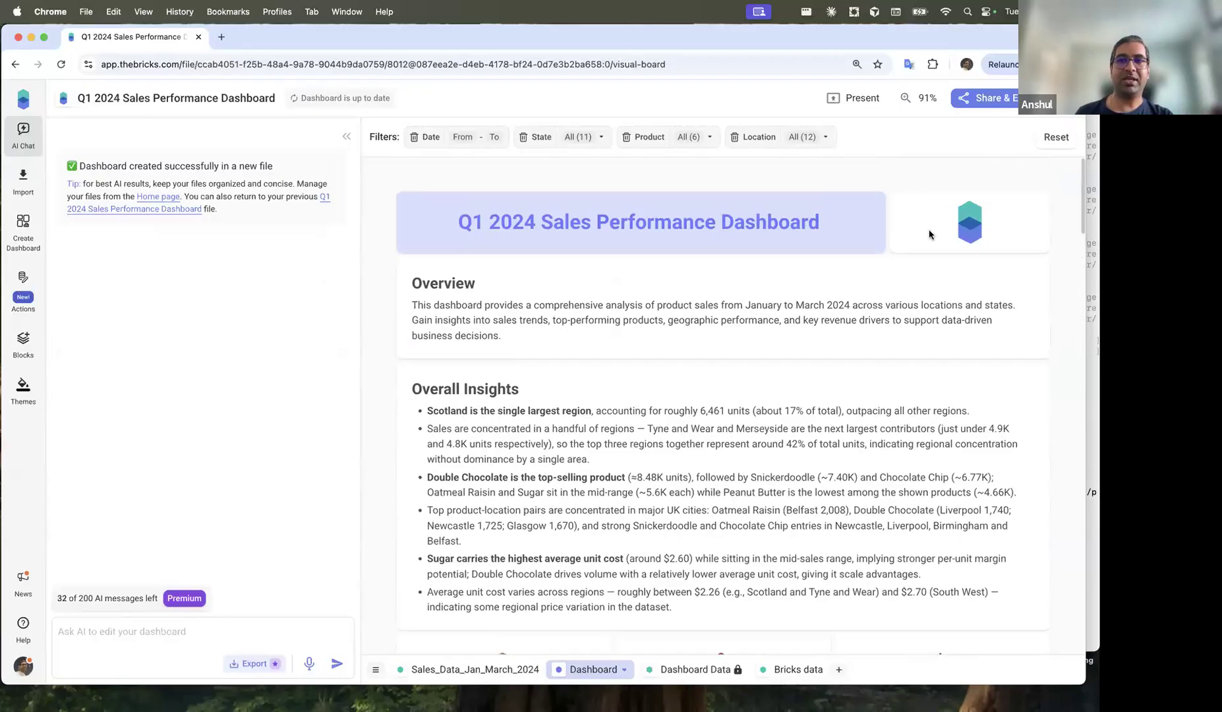
{"action": "left_click", "coordinate": [930, 234]}
{"action": "scroll", "coordinate": [737, 427], "scroll_direction": "down", "scroll_amount": 3}
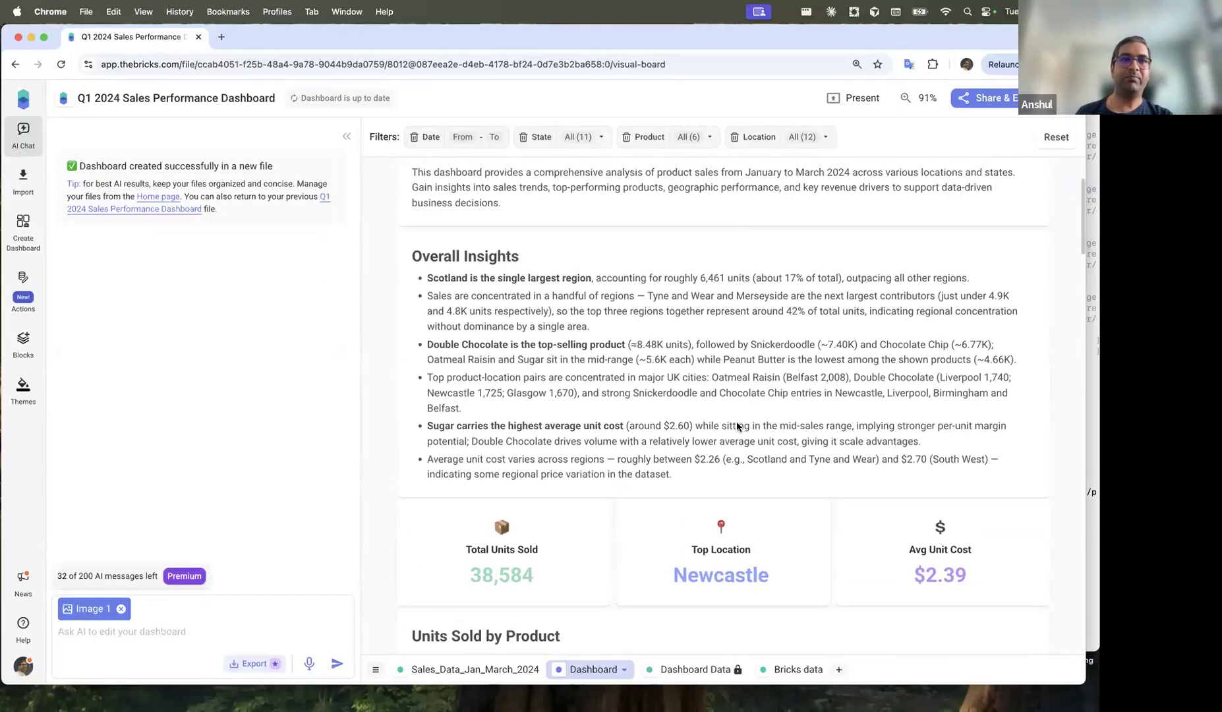
{"action": "scroll", "coordinate": [737, 427], "scroll_direction": "up", "scroll_amount": 2}
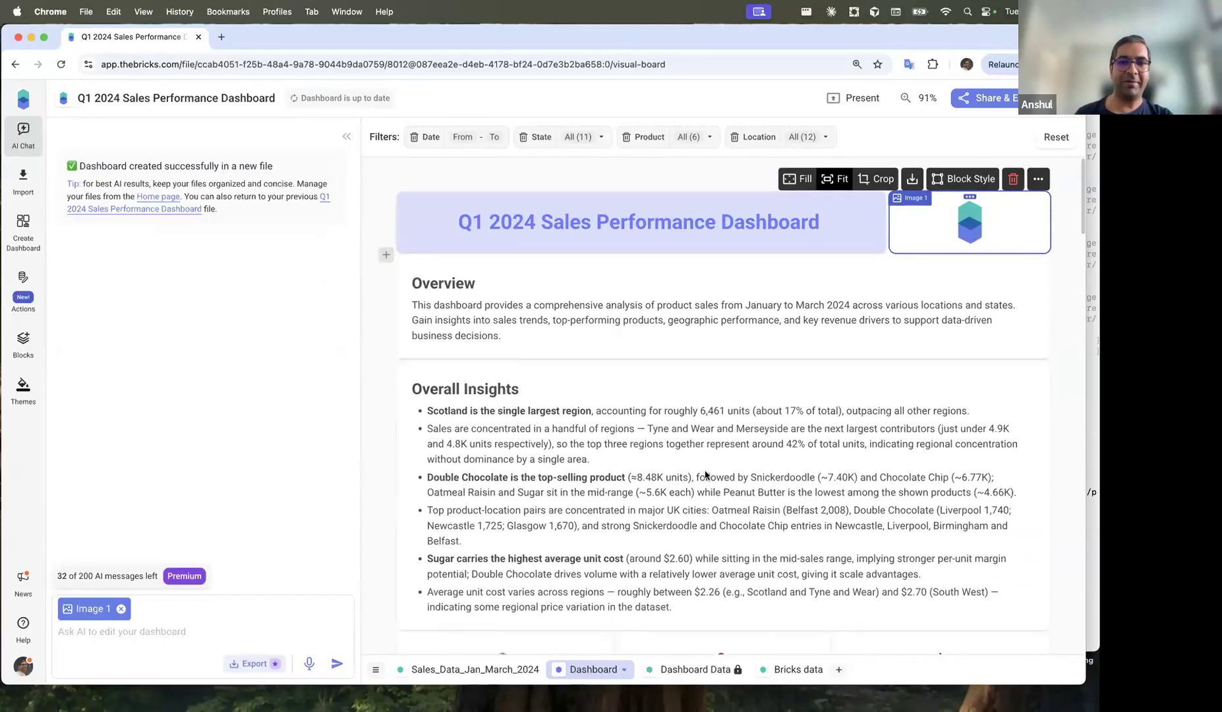
{"action": "scroll", "coordinate": [705, 474], "scroll_direction": "down", "scroll_amount": 8}
{"action": "scroll", "coordinate": [593, 322], "scroll_direction": "up", "scroll_amount": 4}
Step: Inspect the Overall Insights block and the Sales Distribution by State chart
{"action": "left_click", "coordinate": [593, 322]}
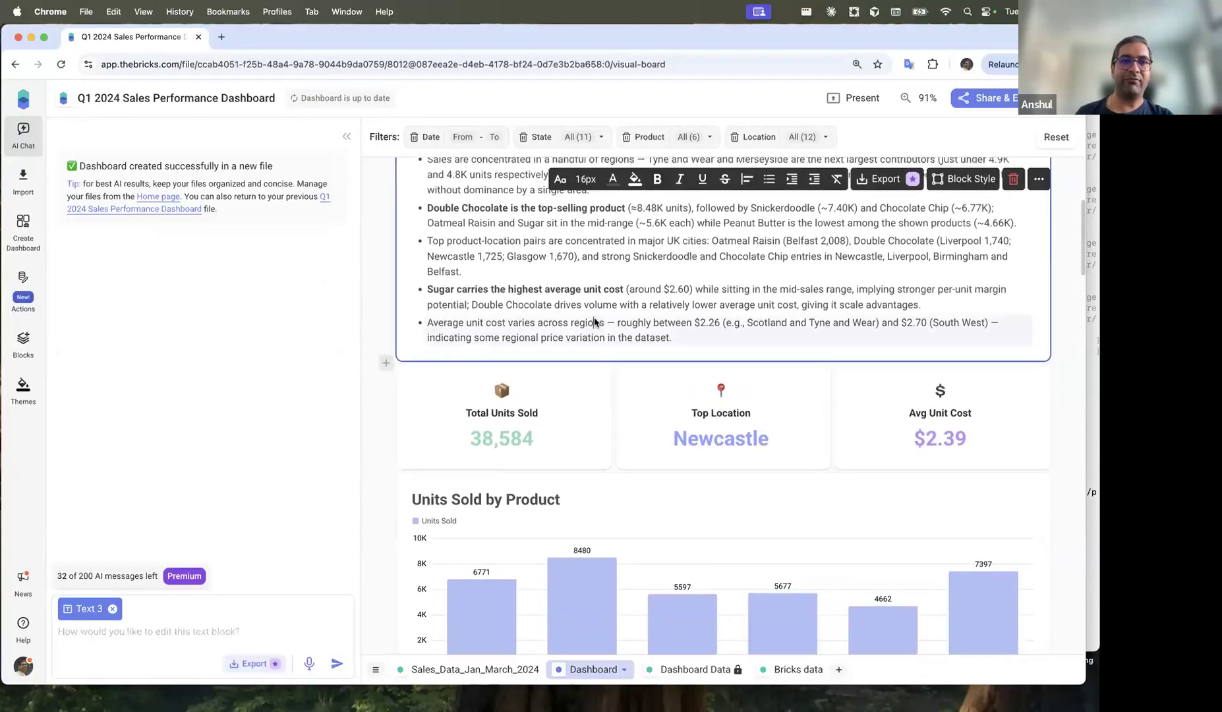
{"action": "scroll", "coordinate": [593, 322], "scroll_direction": "up", "scroll_amount": 2}
{"action": "scroll", "coordinate": [560, 369], "scroll_direction": "down", "scroll_amount": 6}
{"action": "scroll", "coordinate": [493, 424], "scroll_direction": "down", "scroll_amount": 2}
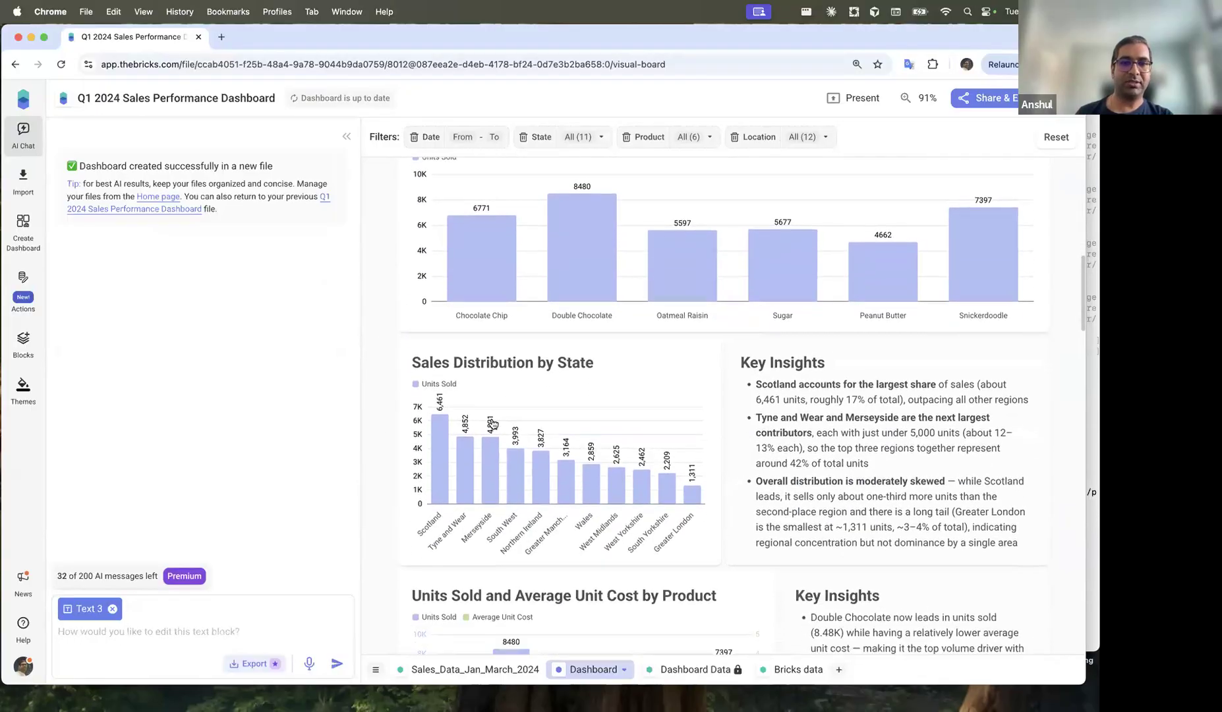
{"action": "left_click", "coordinate": [492, 508]}
{"action": "left_click", "coordinate": [375, 481]}
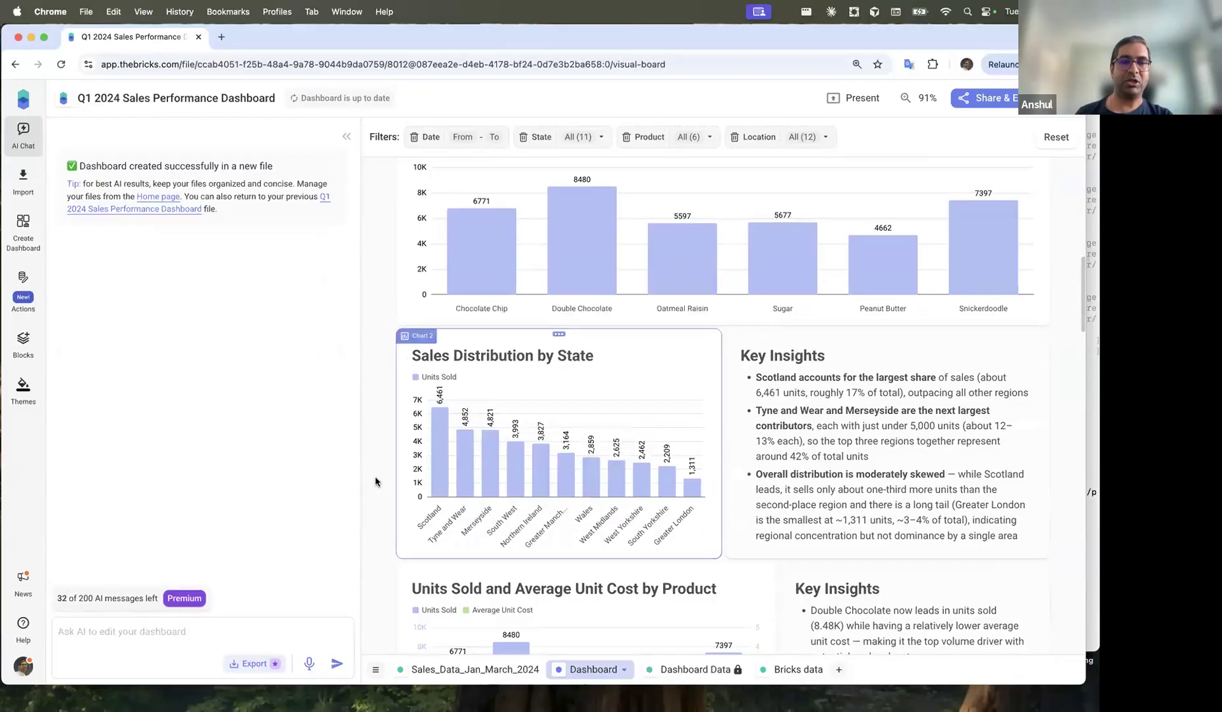
Step: Check the Sales_Data_Jan_March_2024 source rows, then collapse the AI chat panel on the dashboard
{"action": "left_click", "coordinate": [474, 669]}
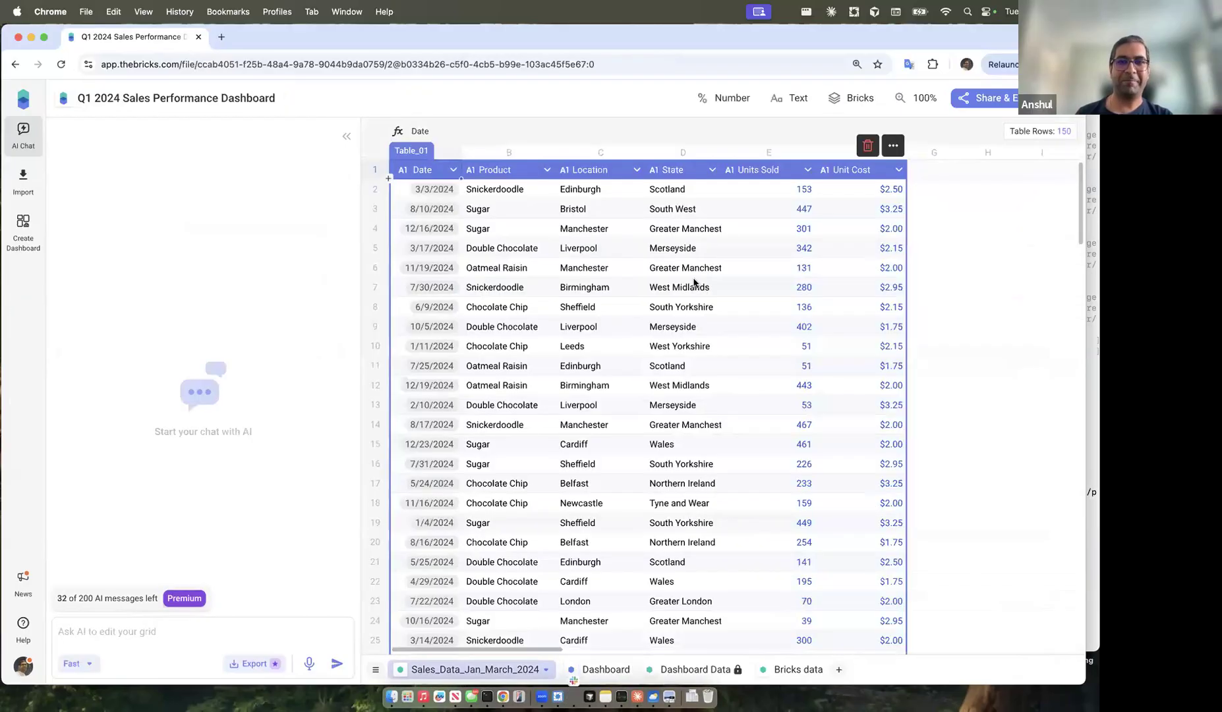
{"action": "left_click", "coordinate": [606, 669]}
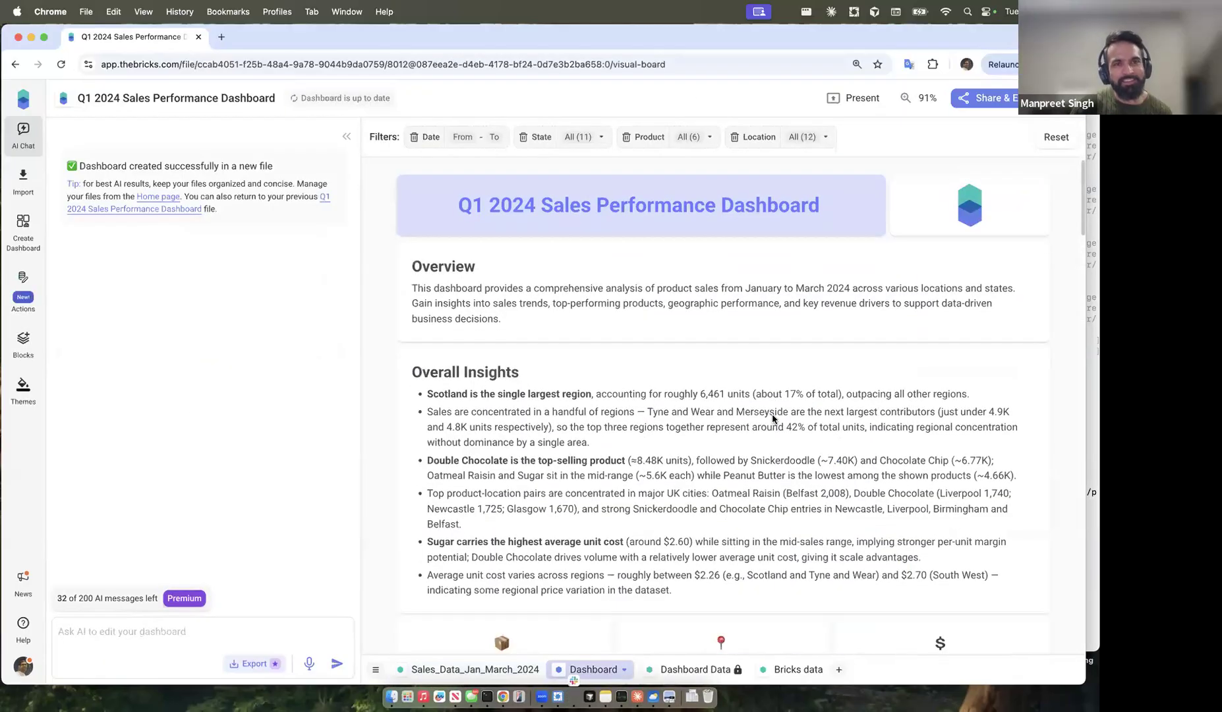
{"action": "scroll", "coordinate": [773, 418], "scroll_direction": "down", "scroll_amount": 10}
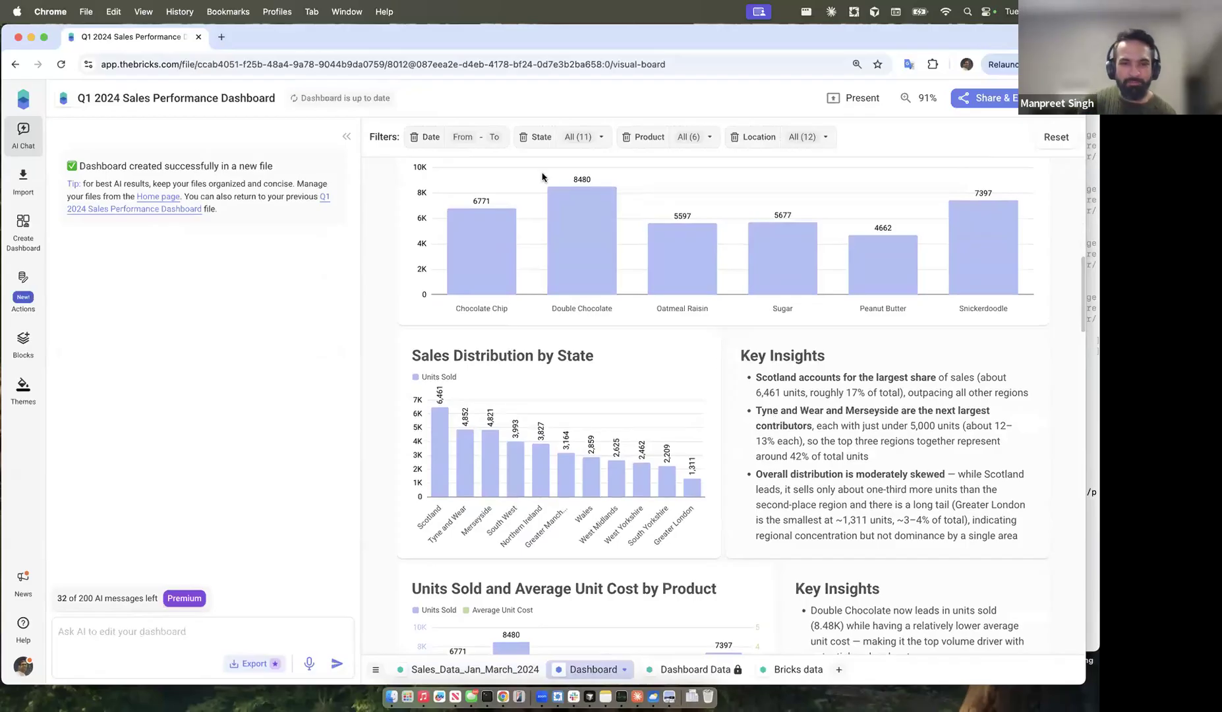
{"action": "left_click", "coordinate": [346, 137]}
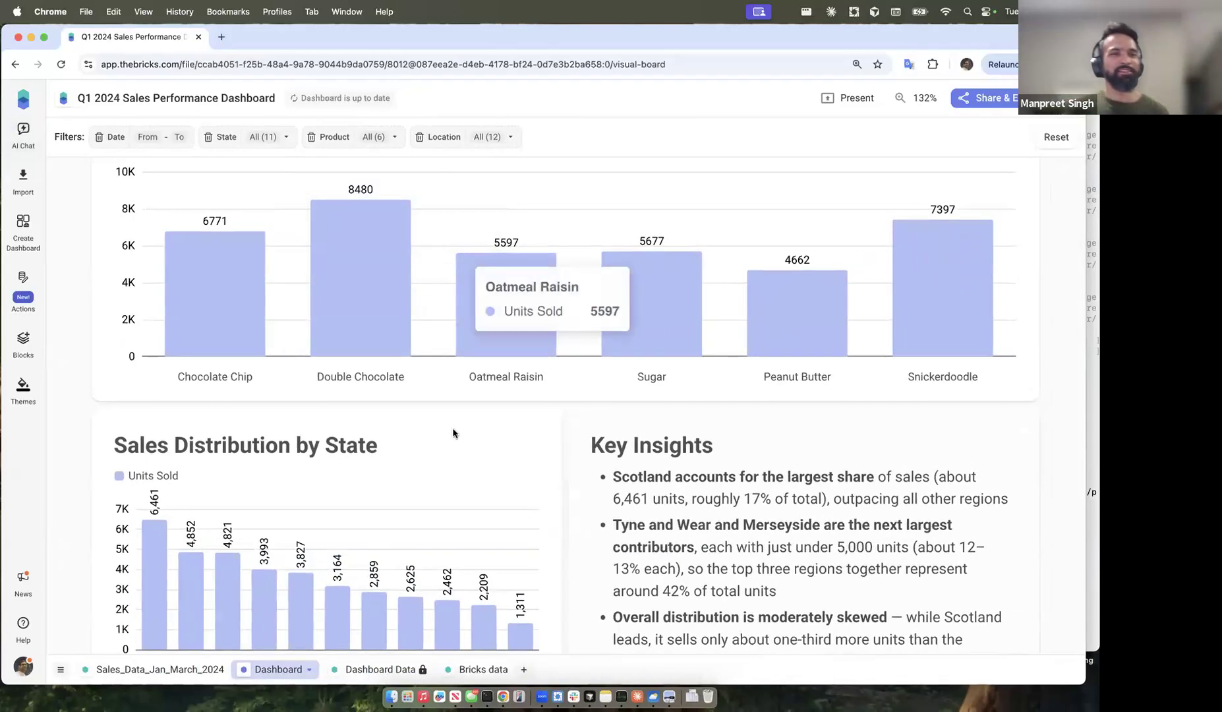
{"action": "scroll", "coordinate": [453, 433], "scroll_direction": "down", "scroll_amount": 10}
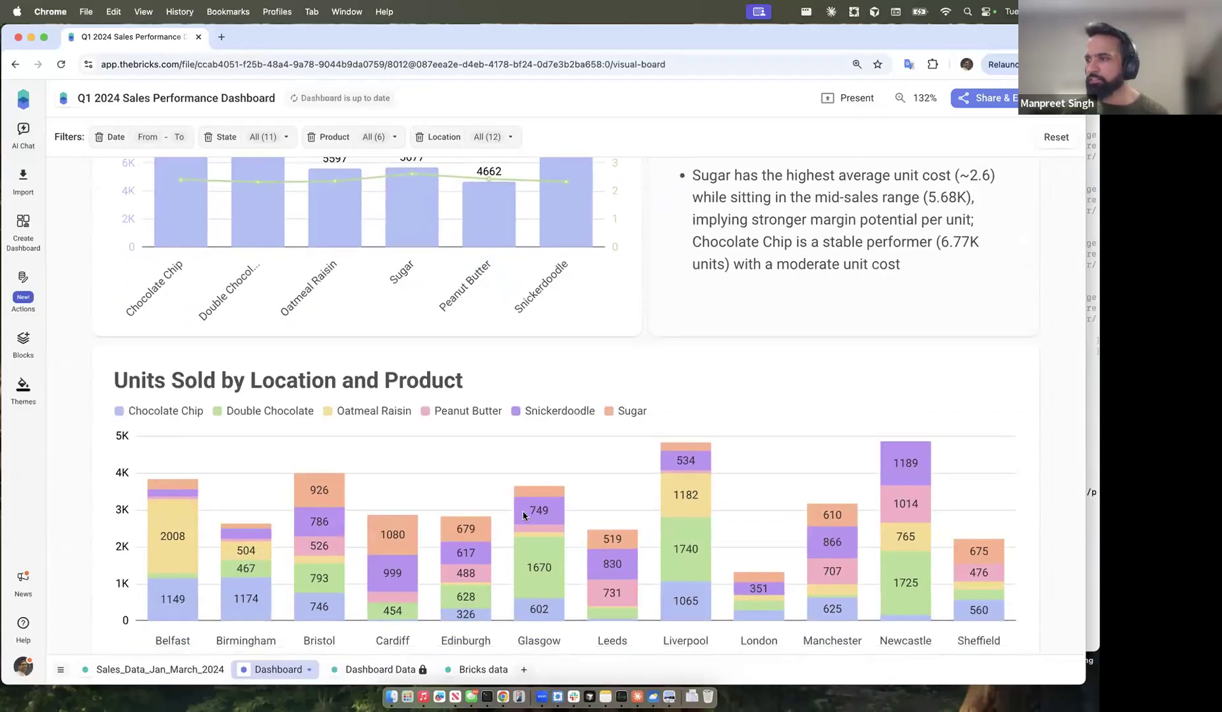
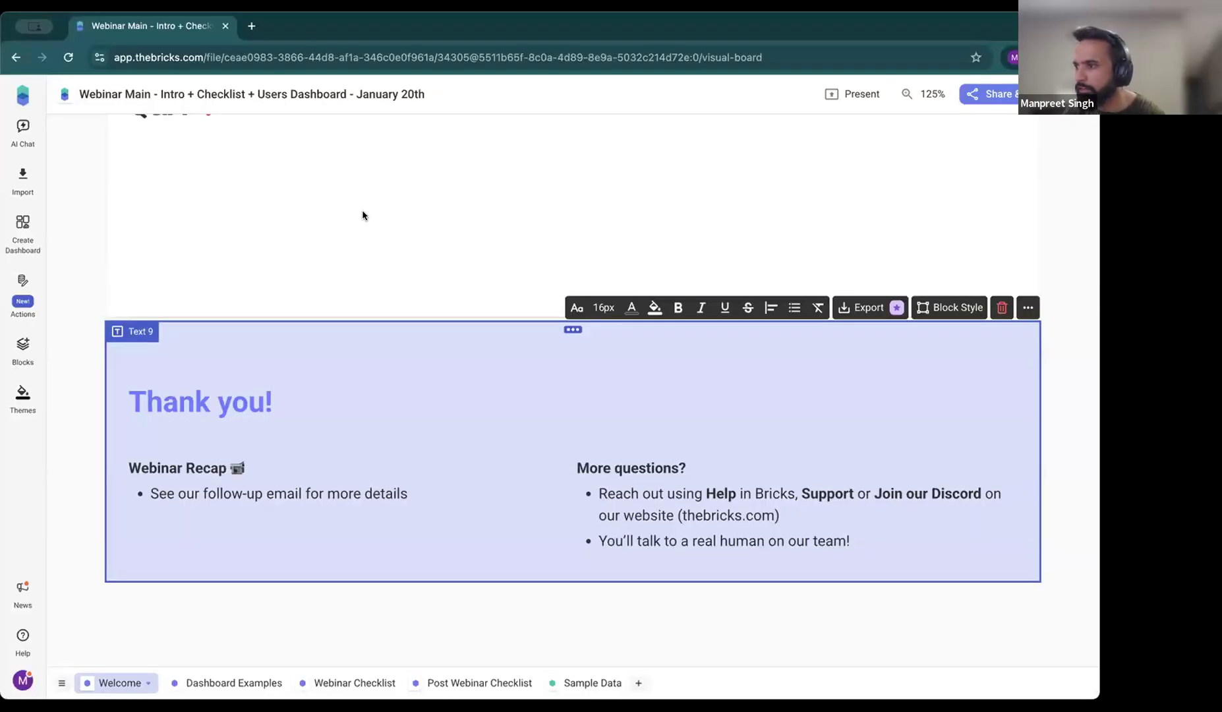
{"action": "left_click", "coordinate": [363, 212]}
{"action": "key", "text": "super+Tab"}
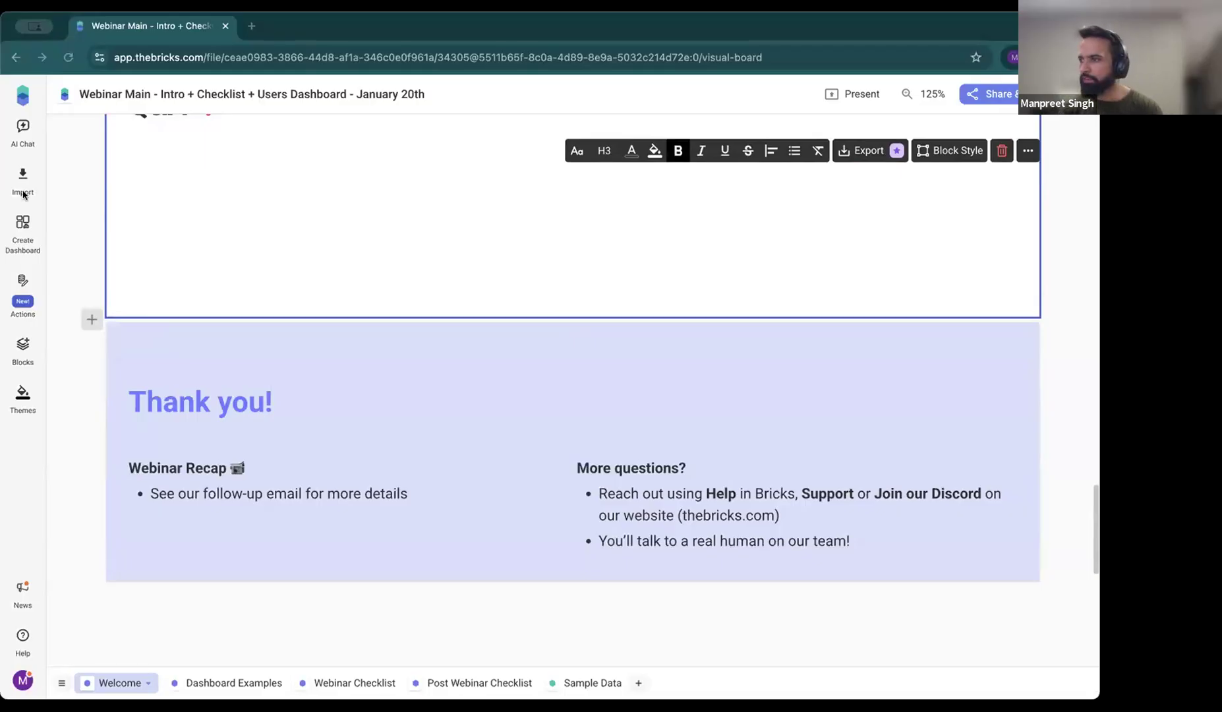
{"action": "scroll", "coordinate": [626, 283], "scroll_direction": "up", "scroll_amount": 10}
{"action": "scroll", "coordinate": [600, 349], "scroll_direction": "down", "scroll_amount": 9}
{"action": "left_click", "coordinate": [192, 403]}
{"action": "scroll", "coordinate": [369, 342], "scroll_direction": "up", "scroll_amount": 9}
{"action": "scroll", "coordinate": [371, 341], "scroll_direction": "up", "scroll_amount": 15}
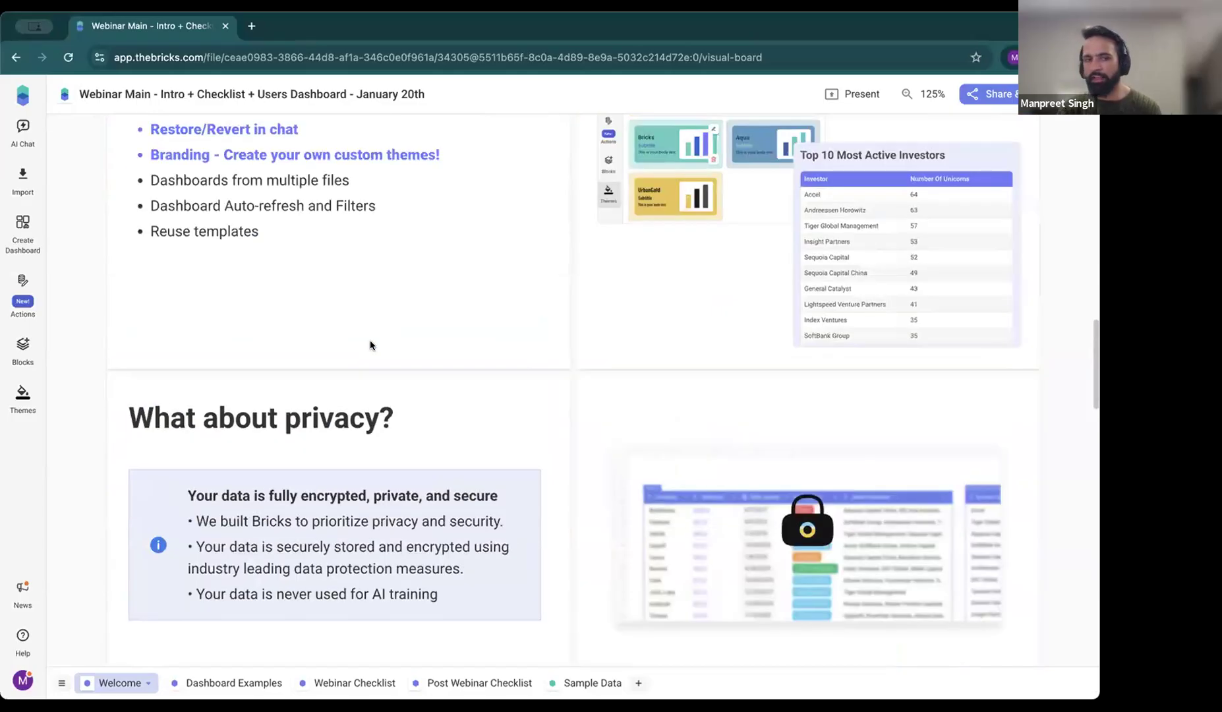
{"action": "scroll", "coordinate": [371, 344], "scroll_direction": "down", "scroll_amount": 20}
{"action": "left_click", "coordinate": [301, 215]}
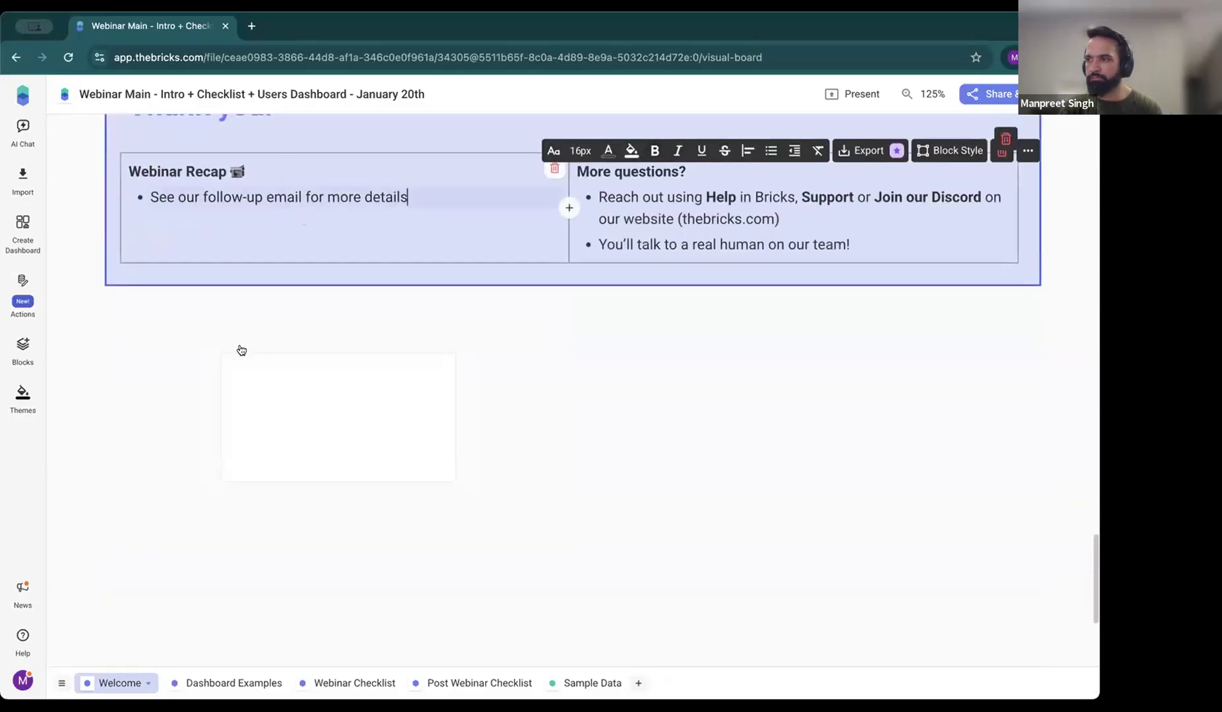
{"action": "left_click", "coordinate": [338, 415]}
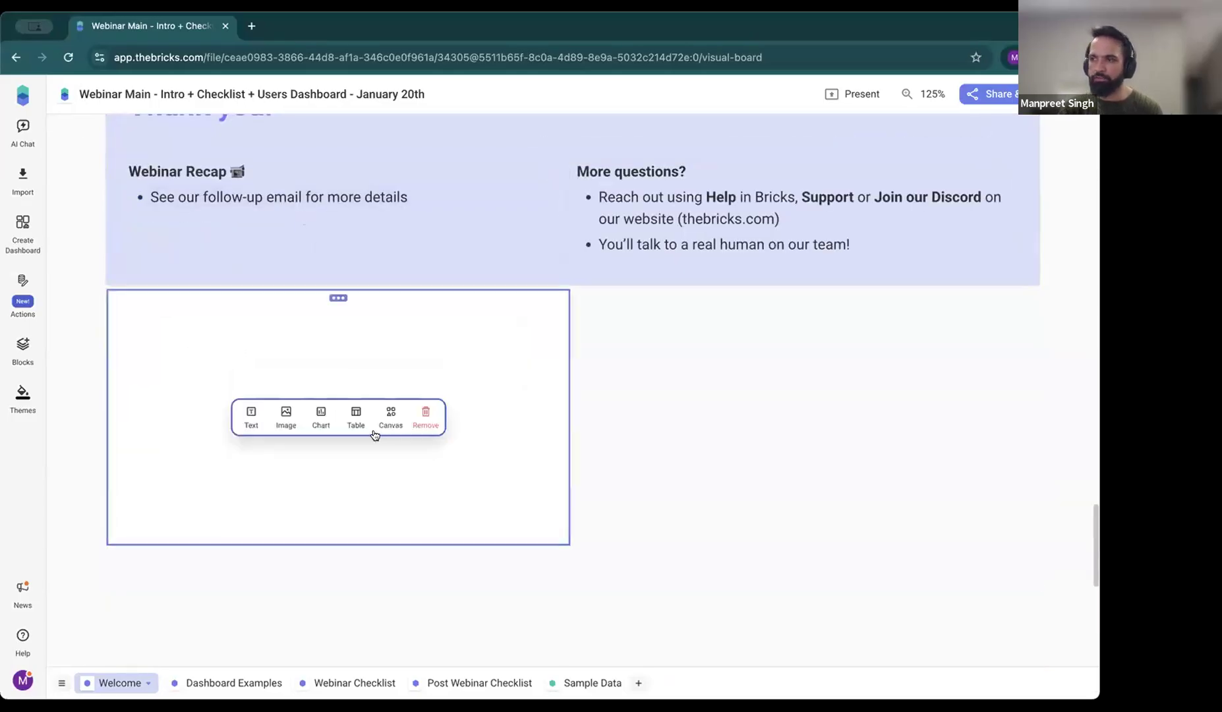
{"action": "left_click", "coordinate": [425, 419]}
{"action": "scroll", "coordinate": [396, 422], "scroll_direction": "up", "scroll_amount": 5}
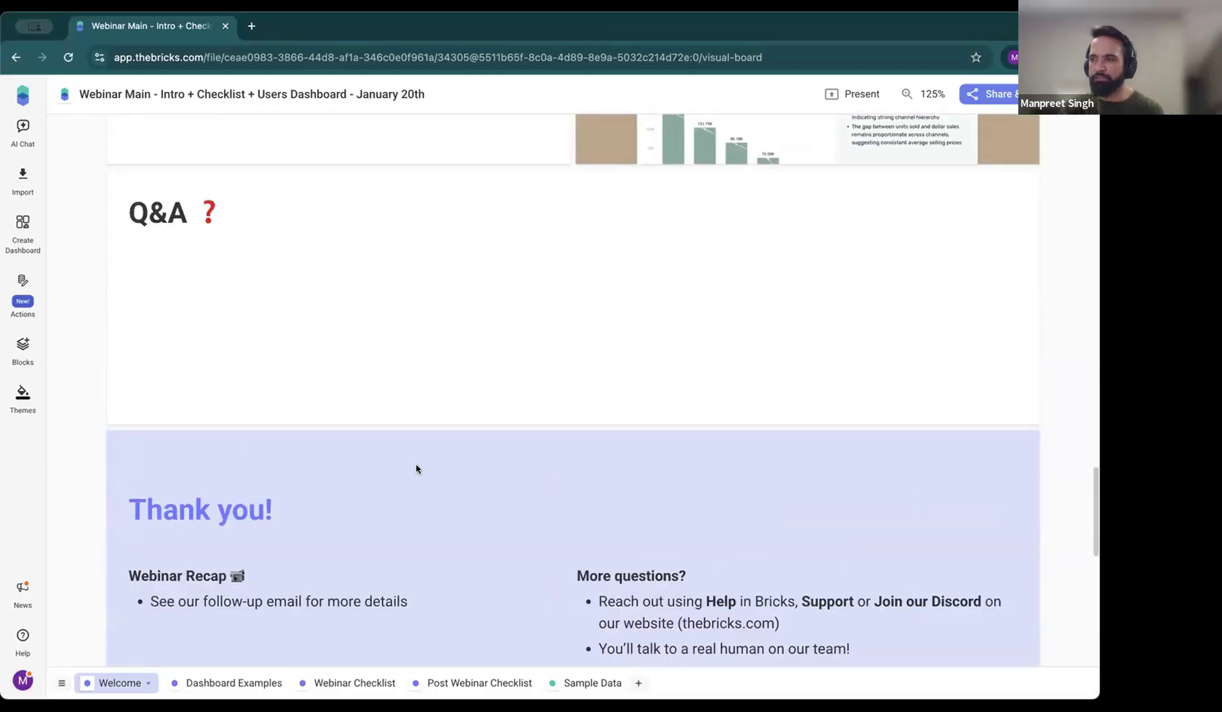
{"action": "left_click", "coordinate": [853, 94]}
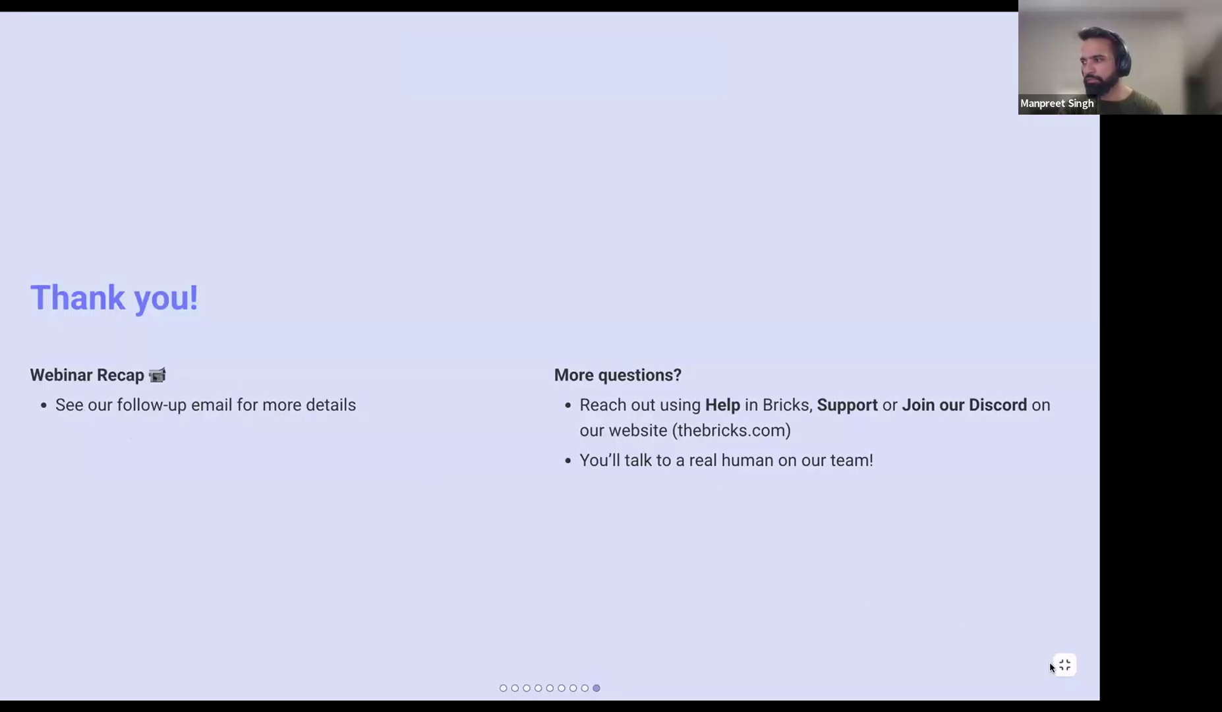
{"action": "key", "text": "Escape"}
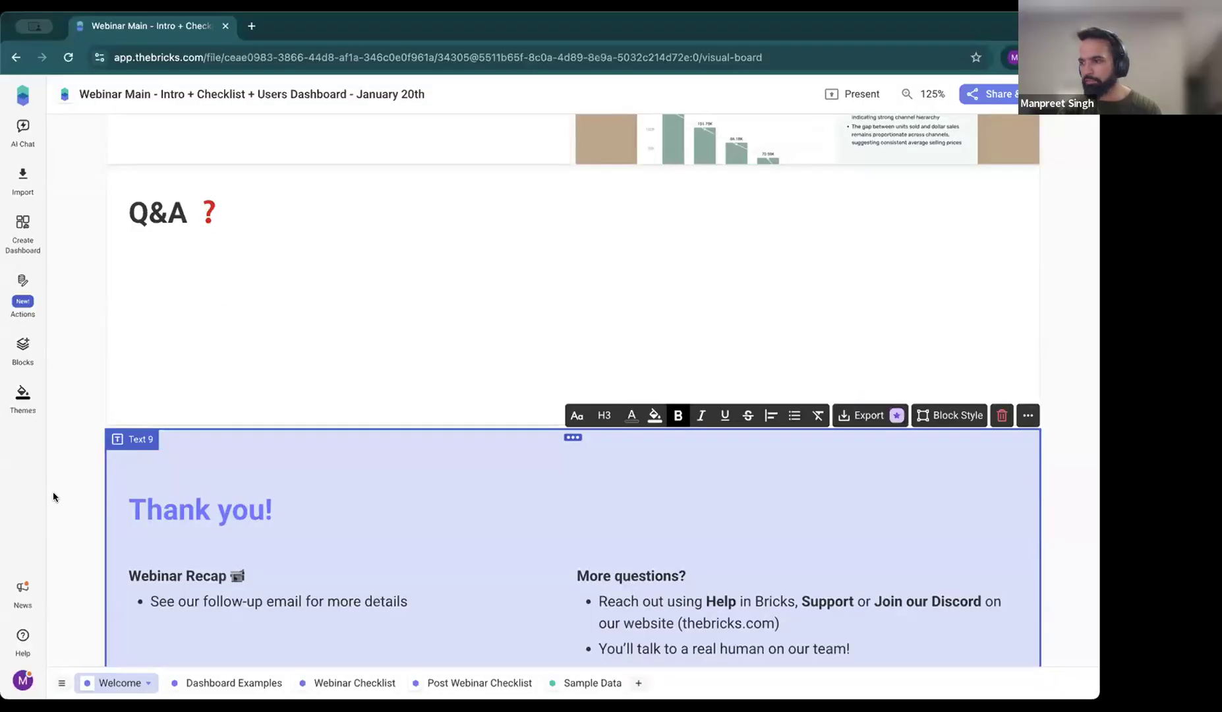
{"action": "left_click", "coordinate": [23, 638]}
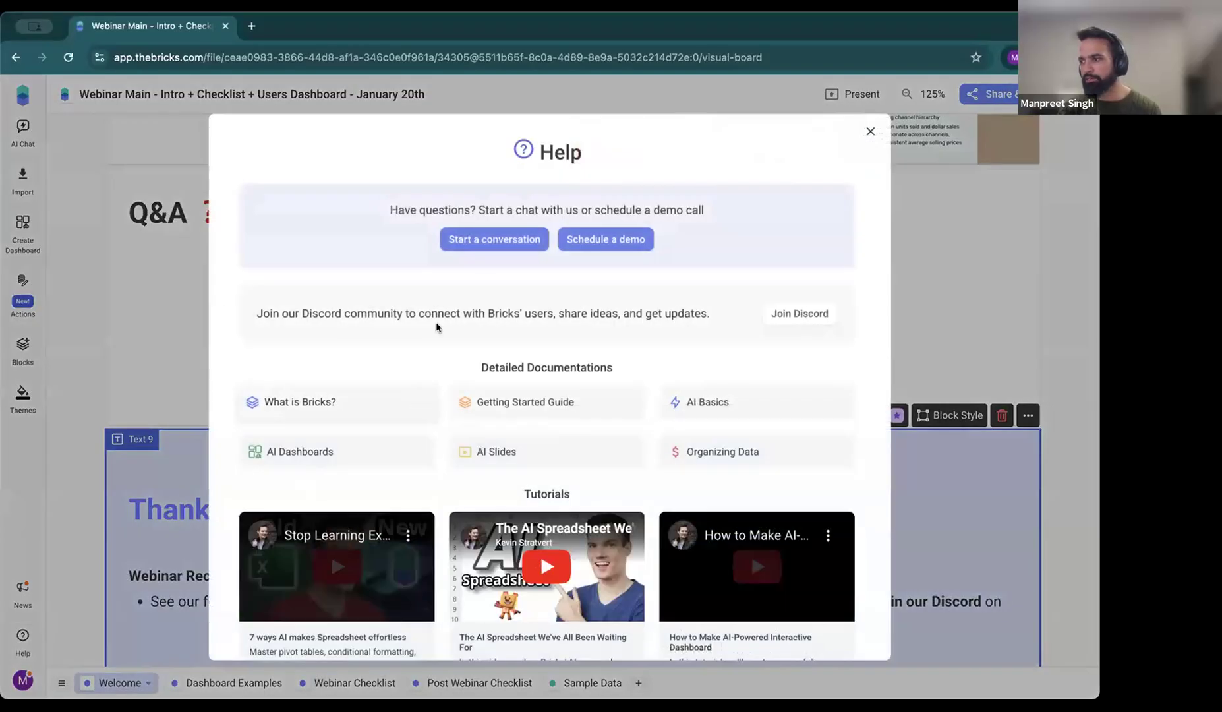
{"action": "left_click", "coordinate": [502, 245]}
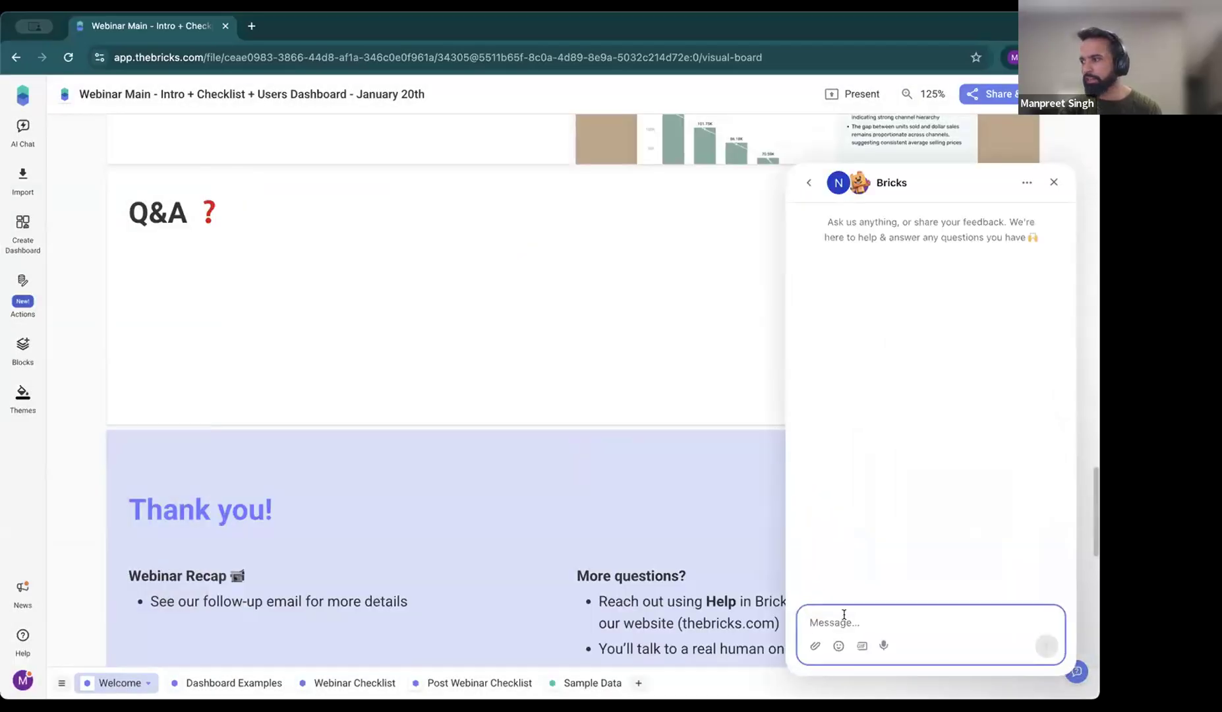
{"action": "type", "text": "t"}
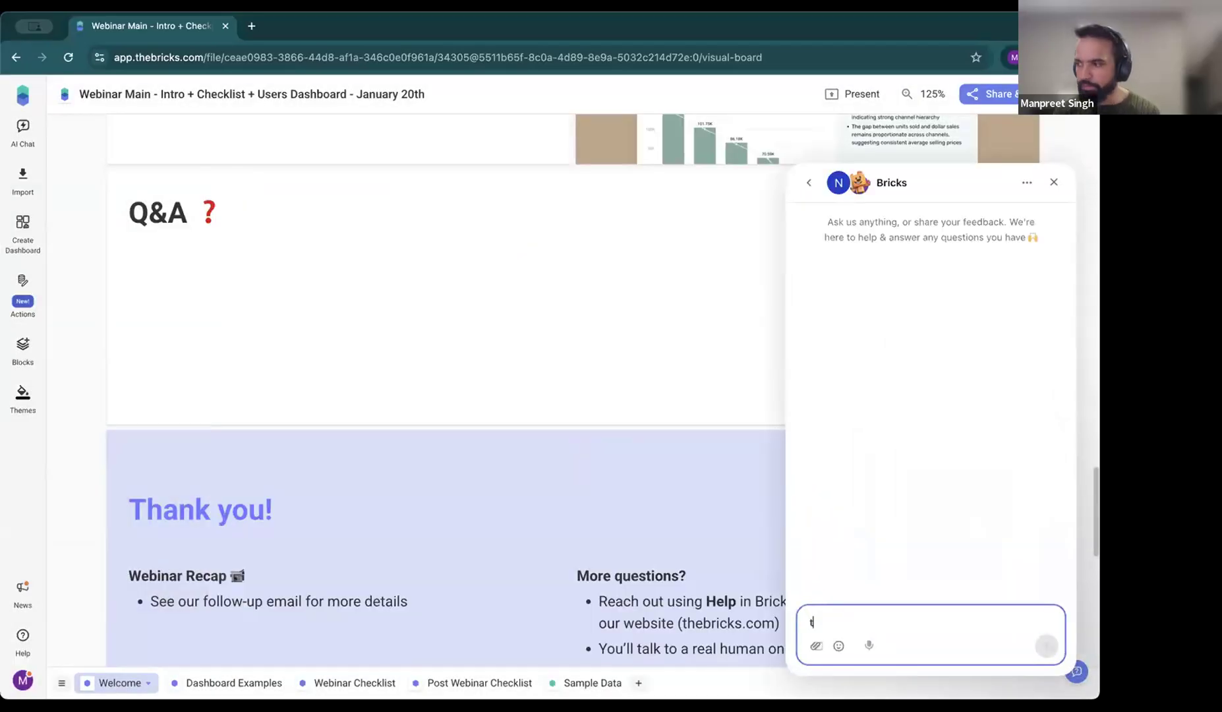
{"action": "type", "text": "here us"}
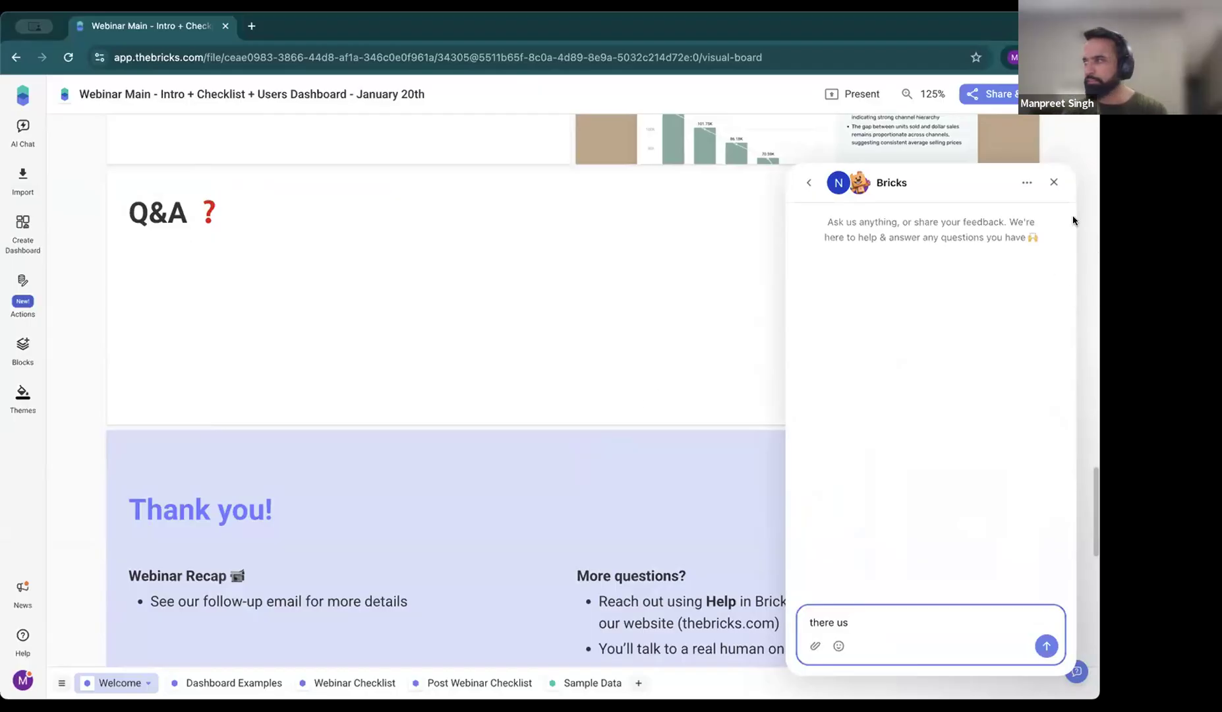
{"action": "left_click", "coordinate": [1053, 182]}
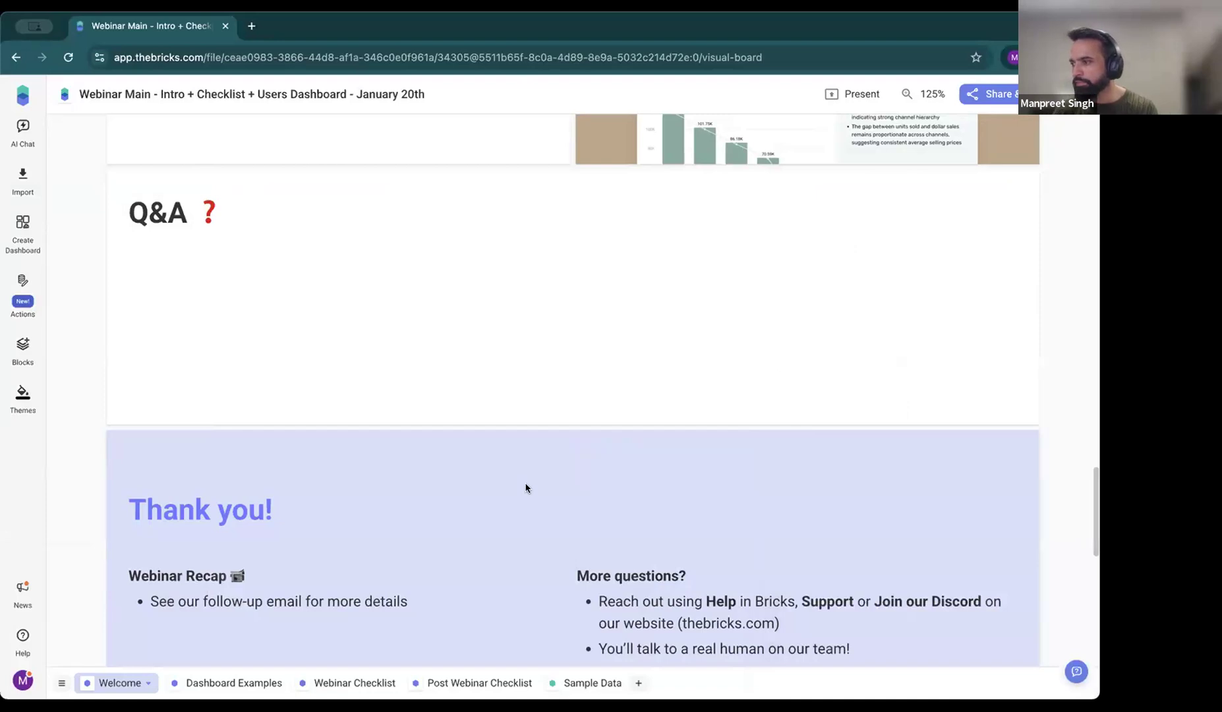
{"action": "scroll", "coordinate": [548, 475], "scroll_direction": "down", "scroll_amount": 2}
{"action": "left_click", "coordinate": [742, 479]}
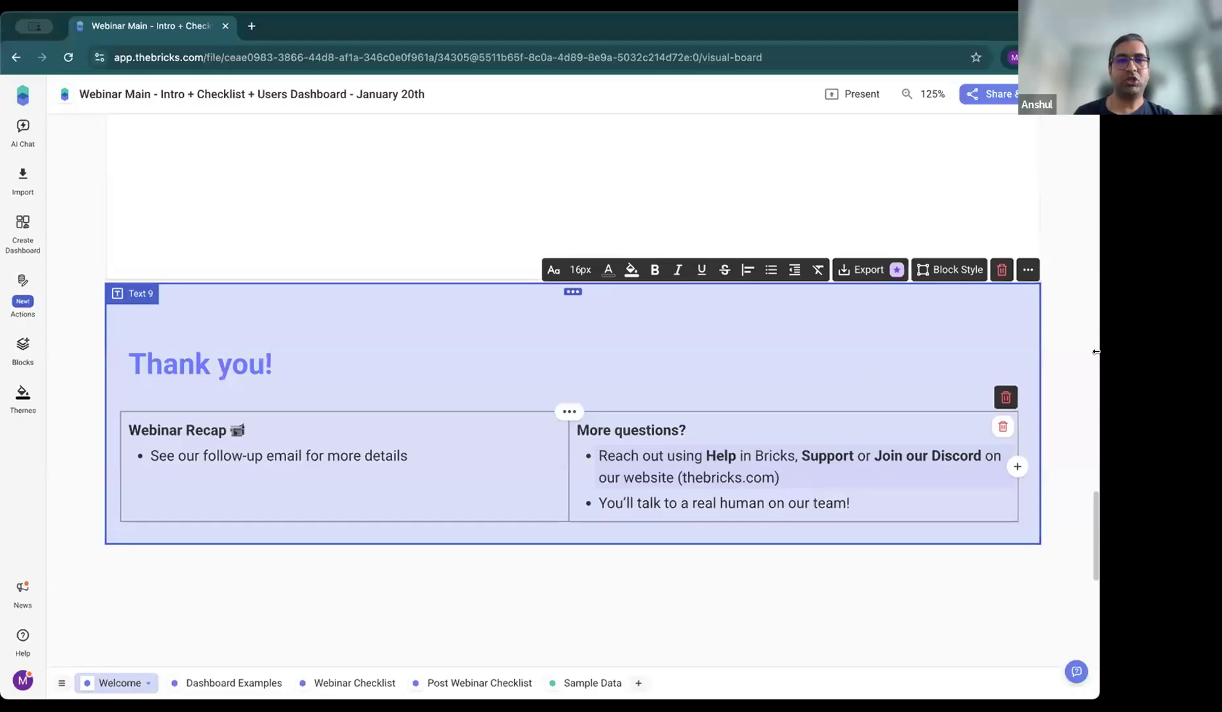
{"action": "left_click", "coordinate": [666, 639]}
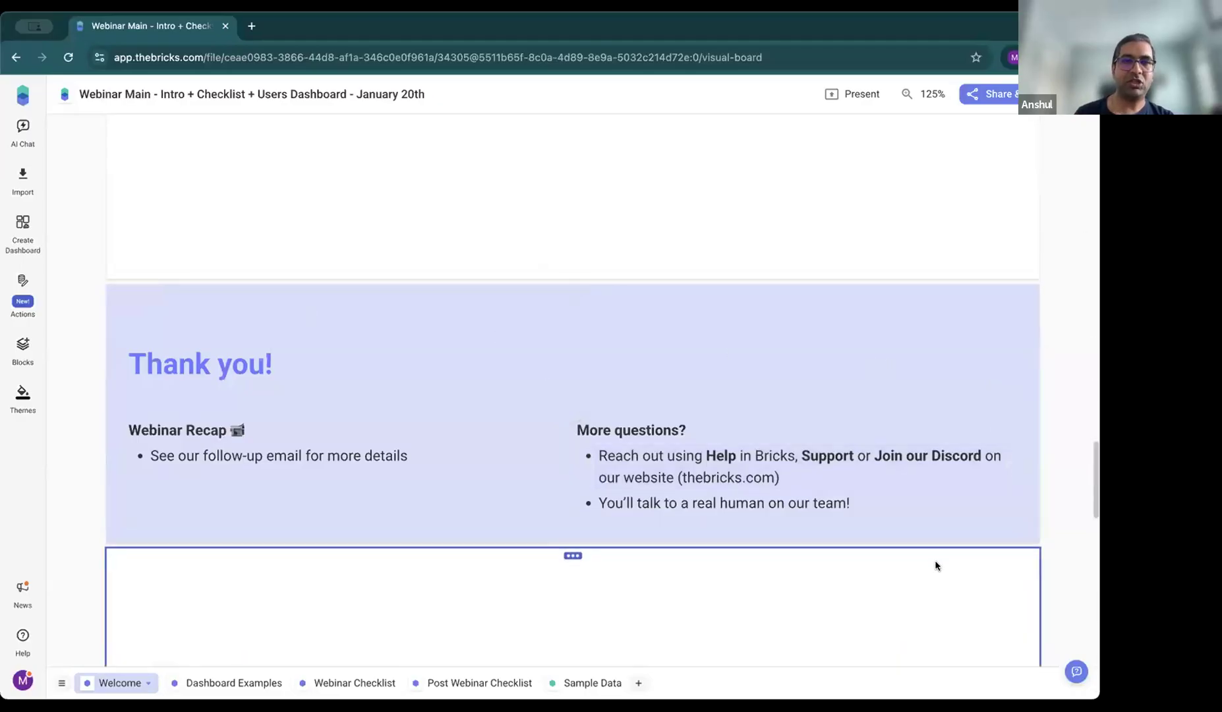